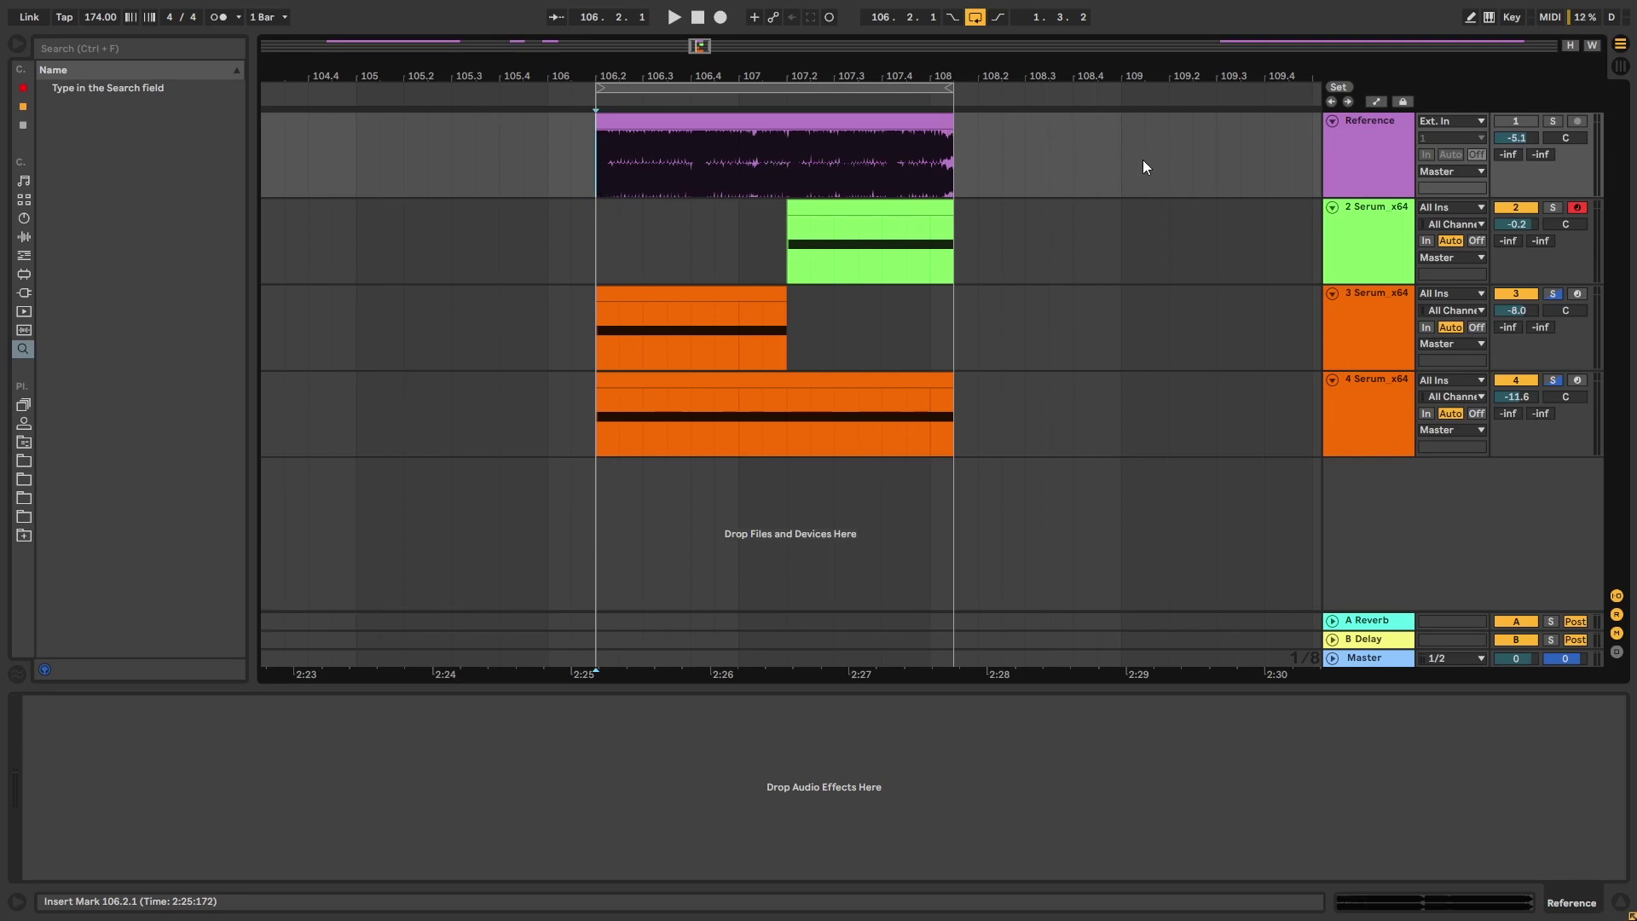
- Solo the Reference track and play back the looped section from 106.2.1
click(1389, 159)
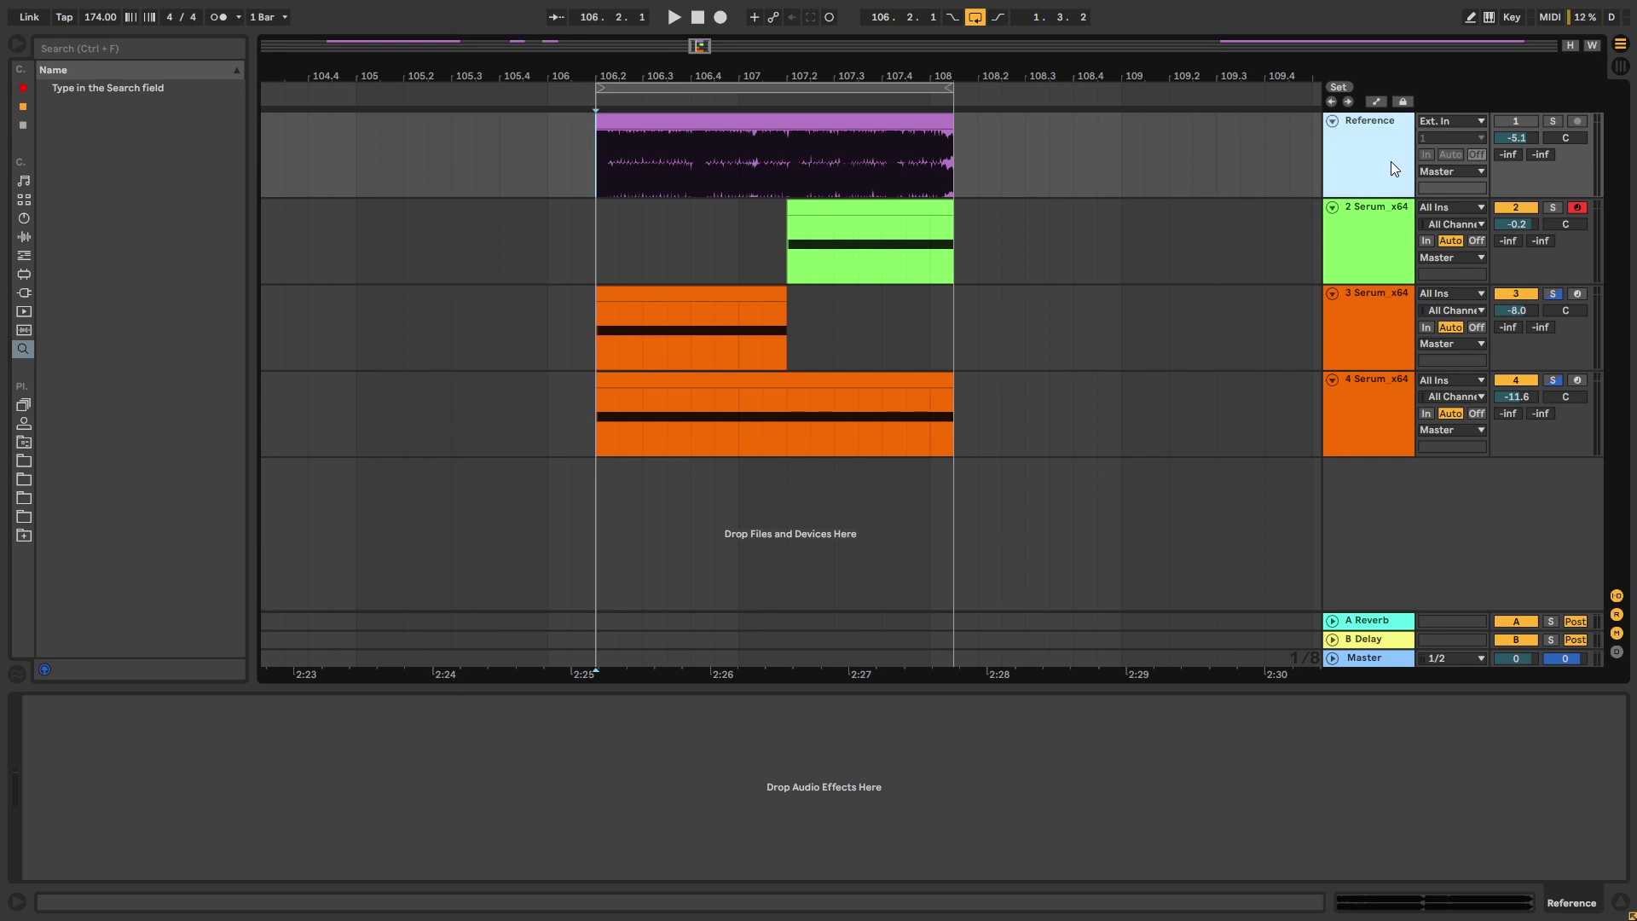
click(1550, 123)
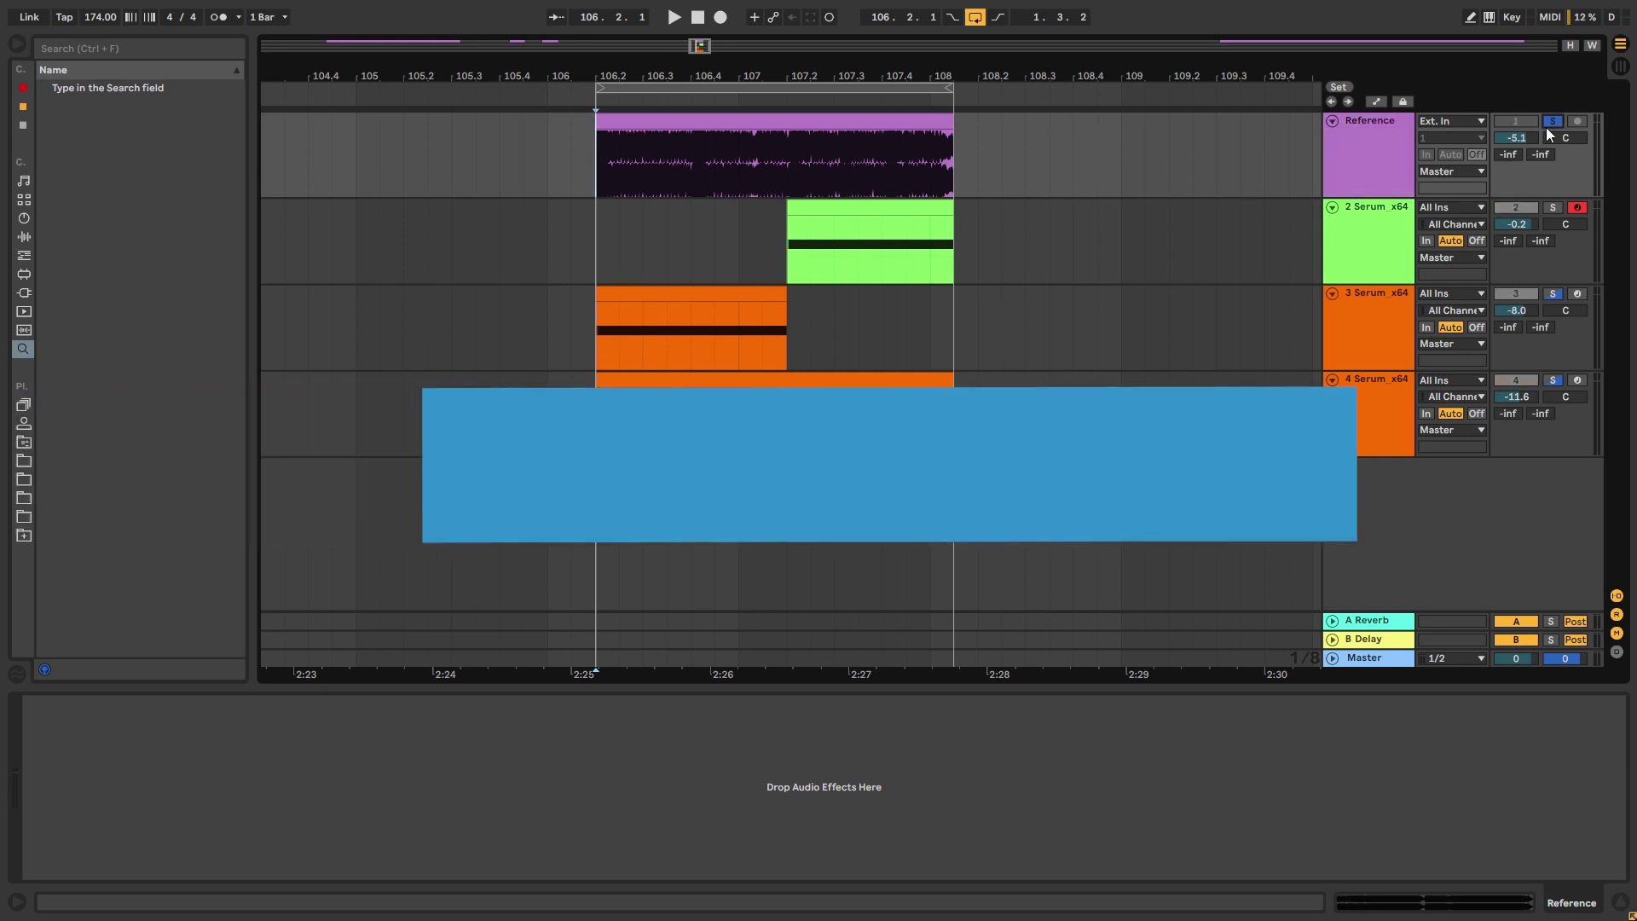
key(space)
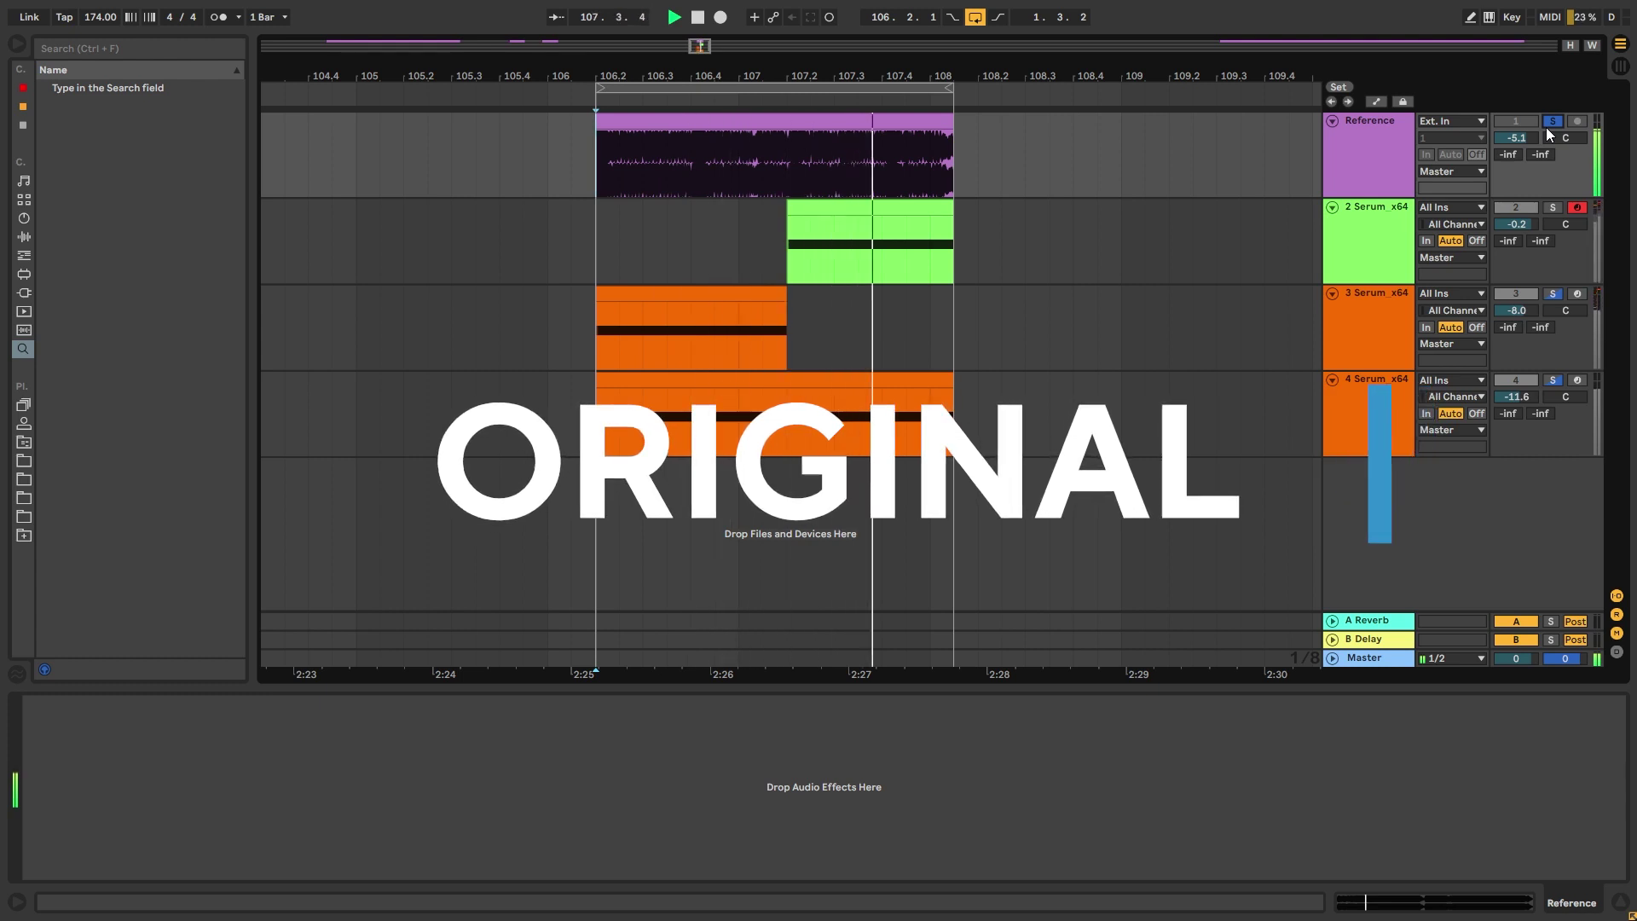
key(space)
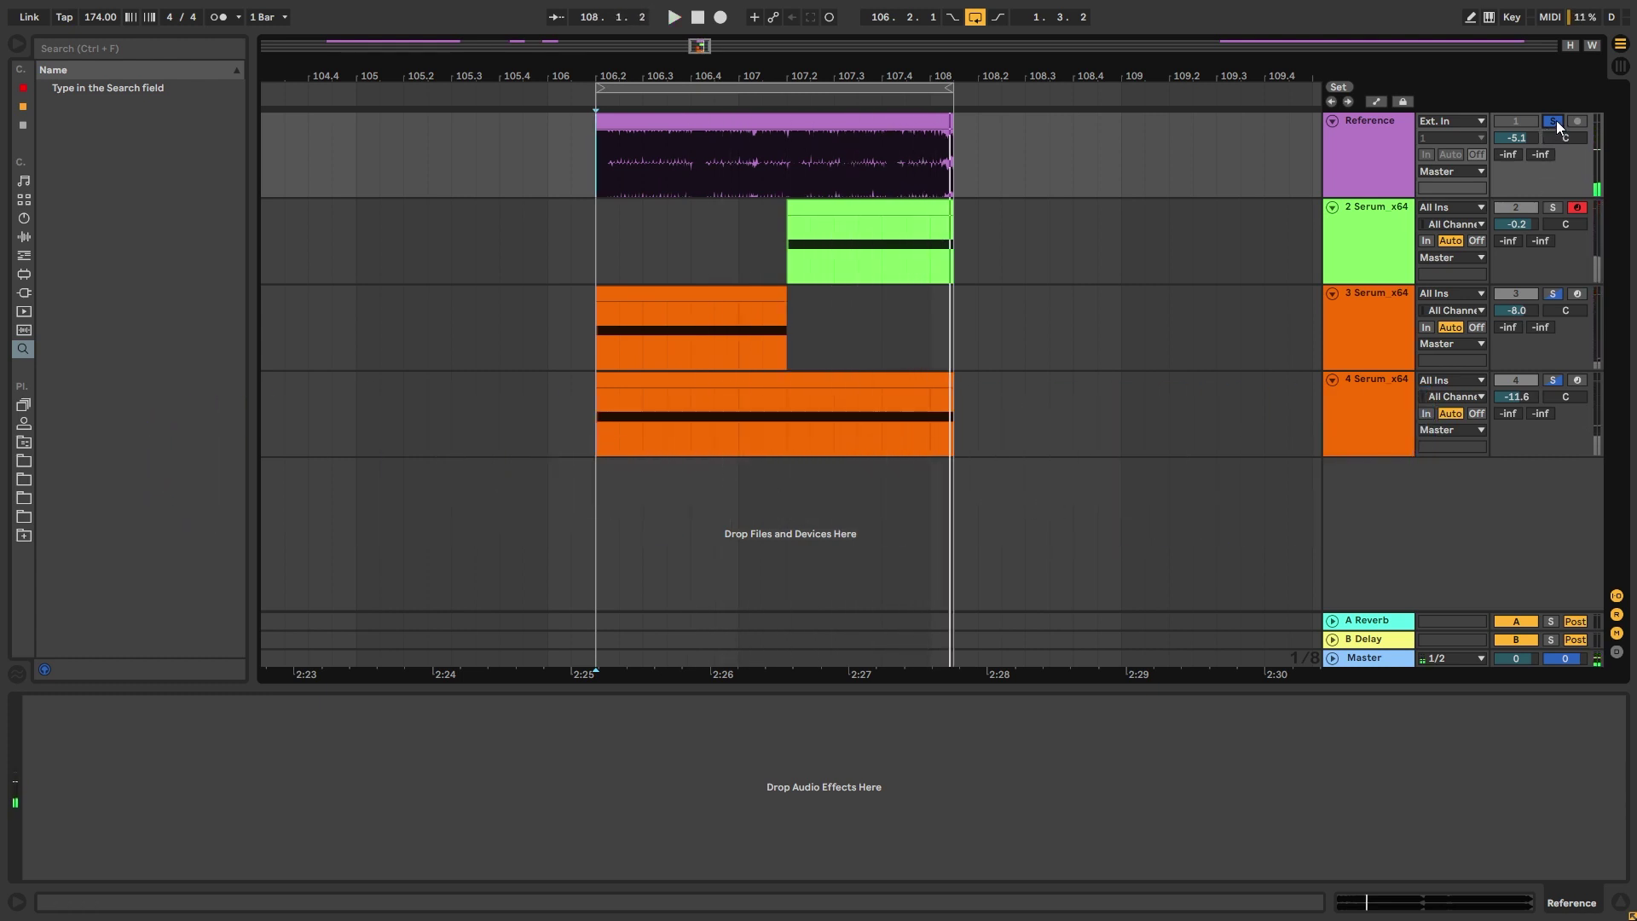
- Unsolo the Reference track and play the same loop with the Serum recreation tracks
click(1555, 121)
key(space)
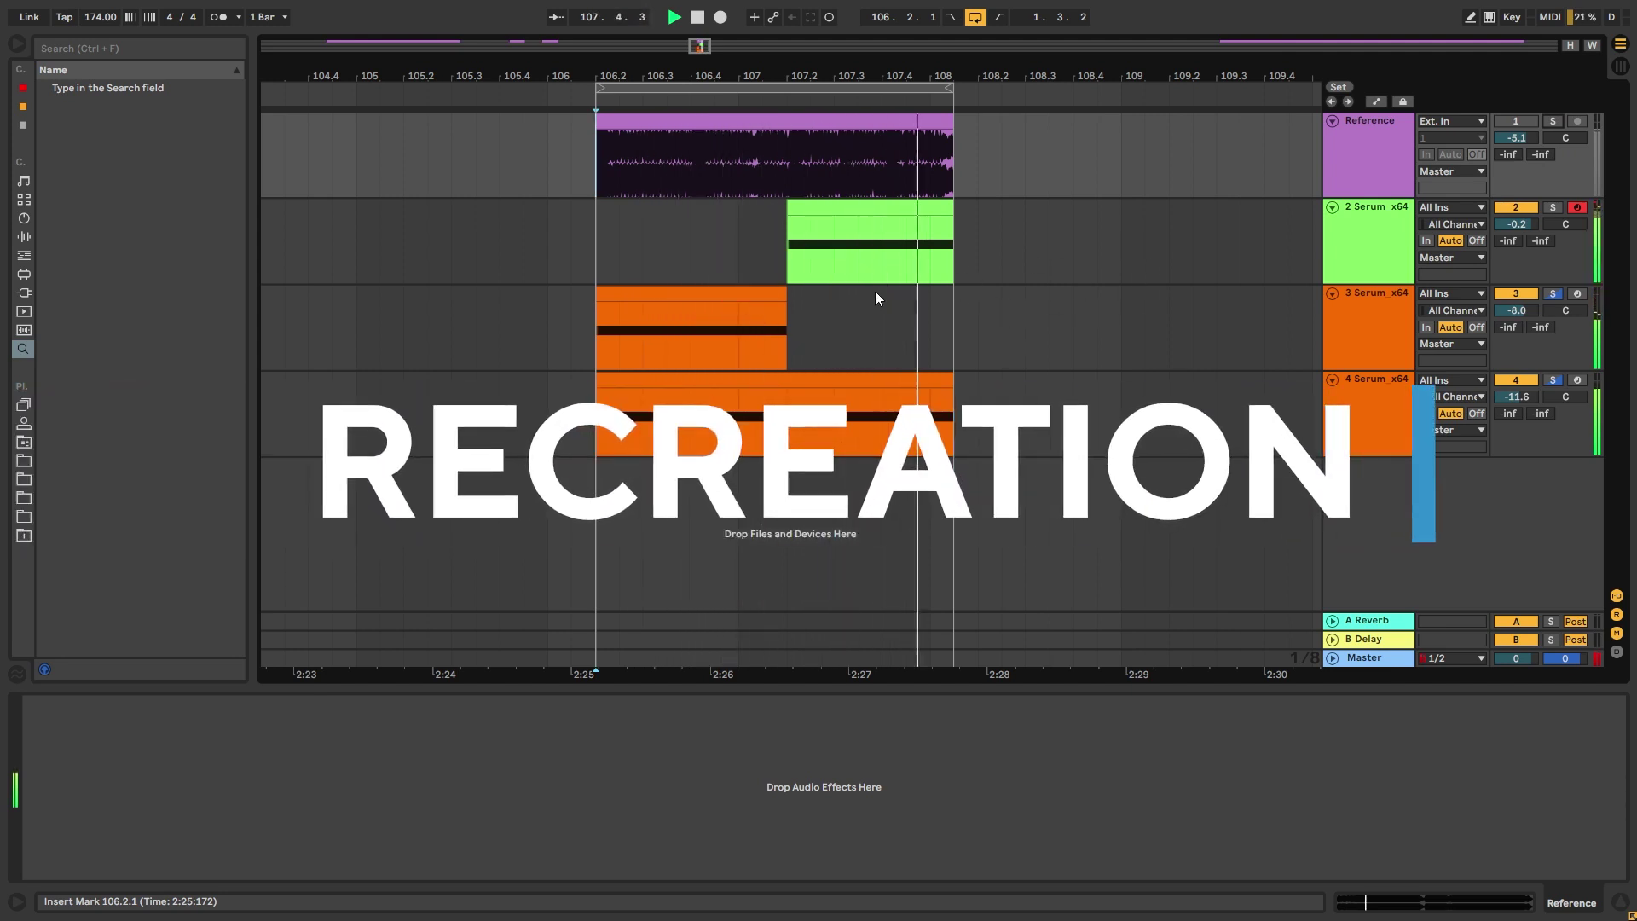
key(space)
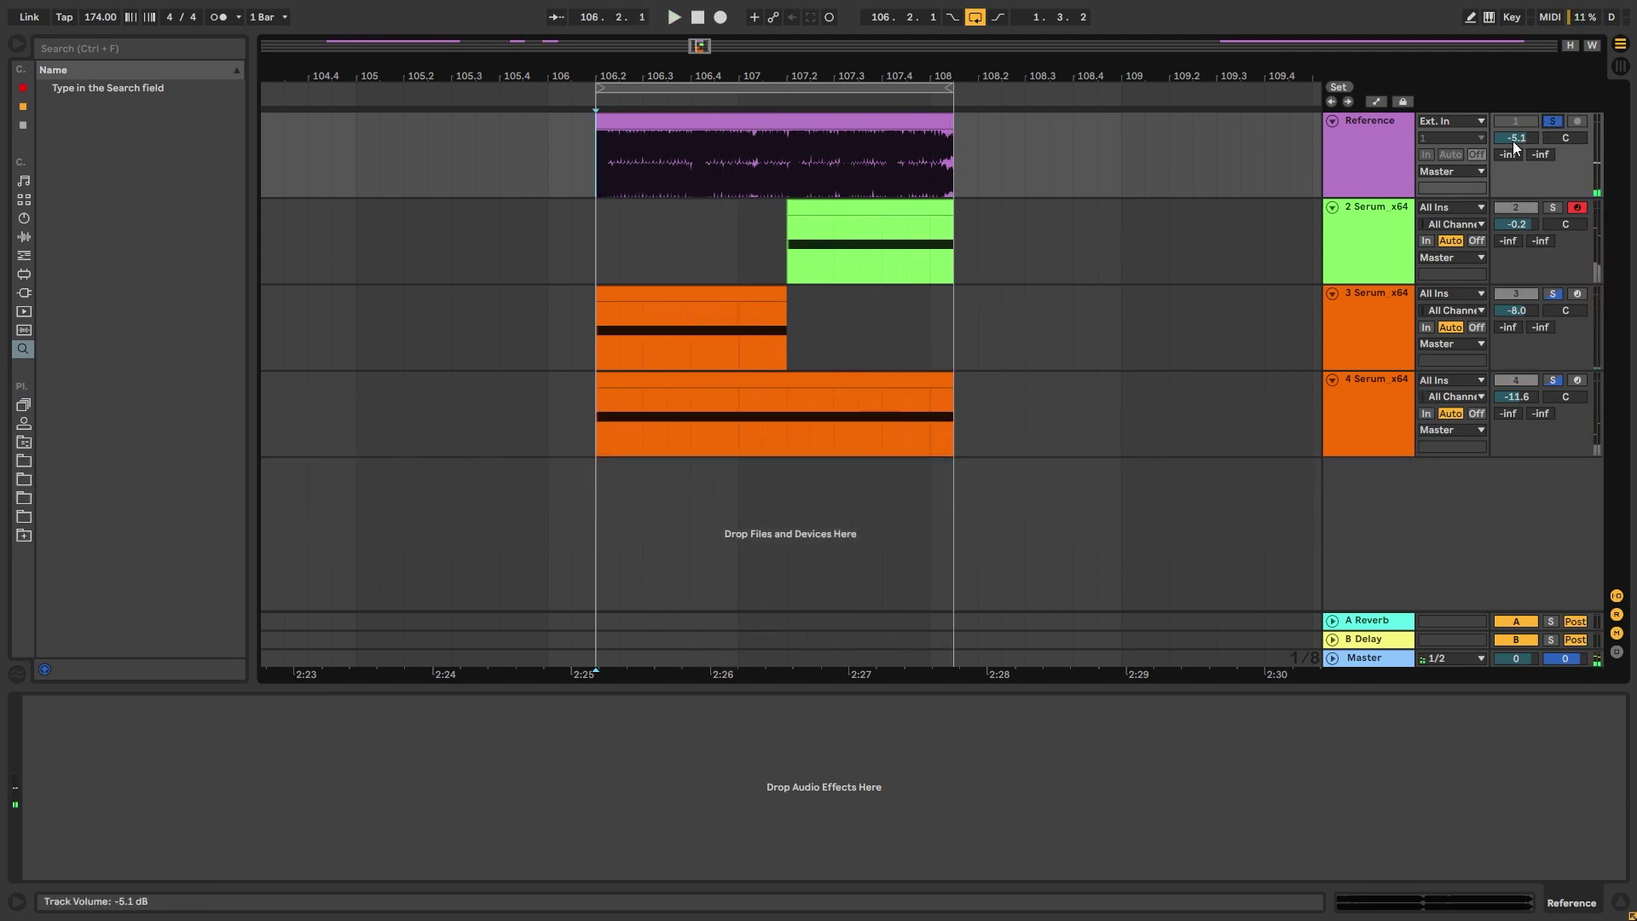
- Compare the Reference with the soloed 3 Serum_x64 track during playback from 106.2.1
key(space)
click(1554, 293)
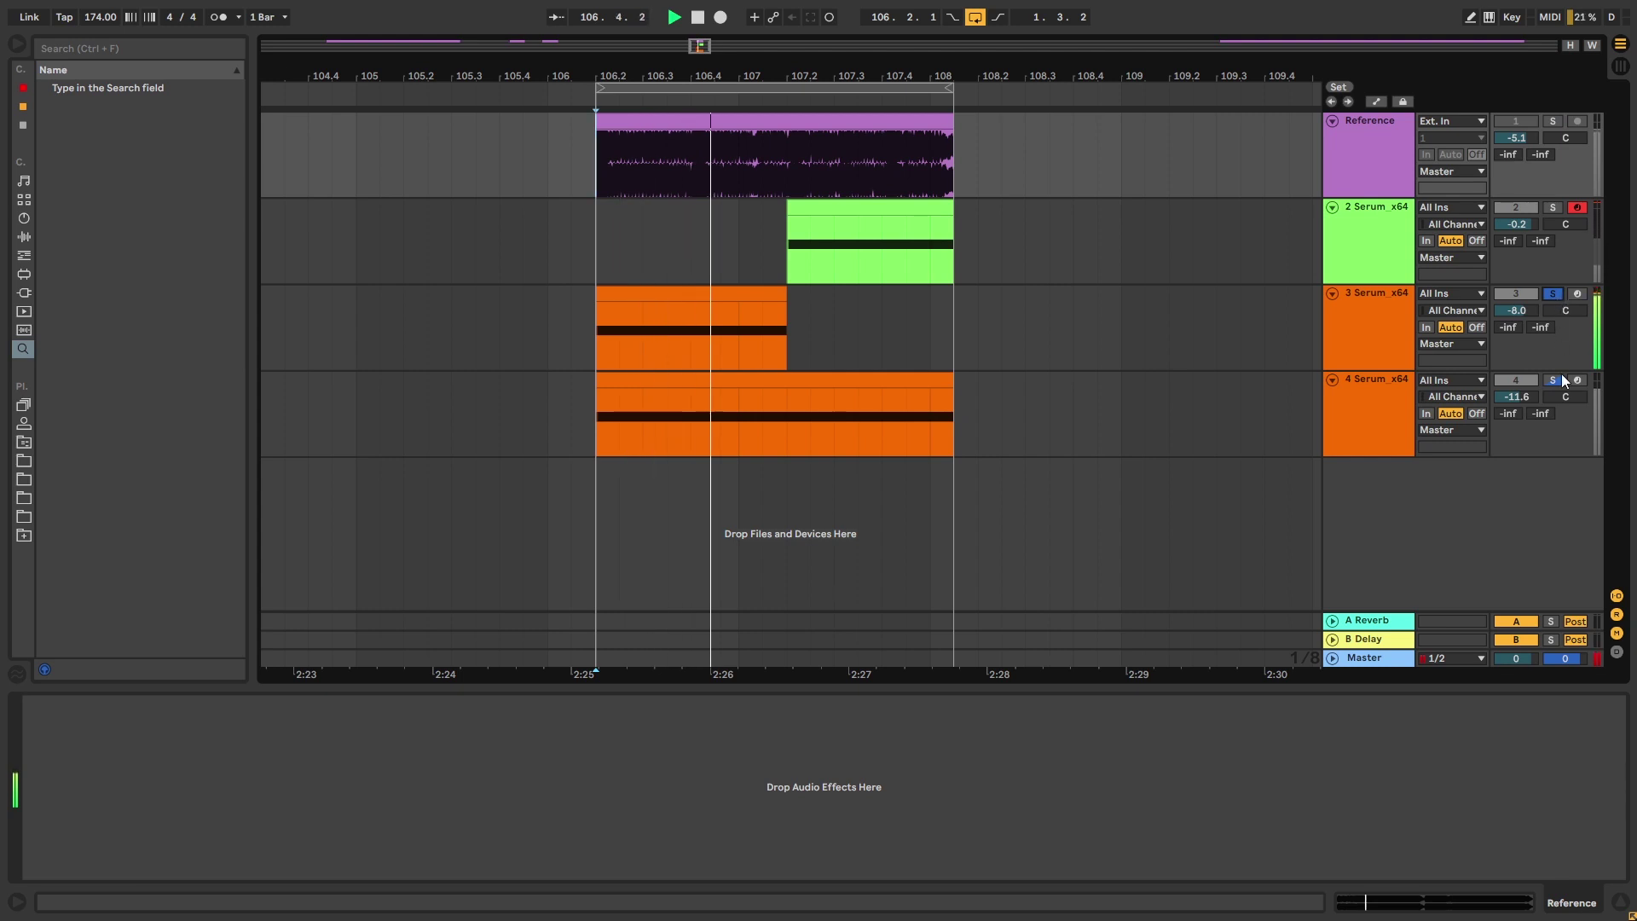
key(space)
- Compare the Reference with the soloed 2 Serum_x64 track, playing from 107.2.1
click(802, 161)
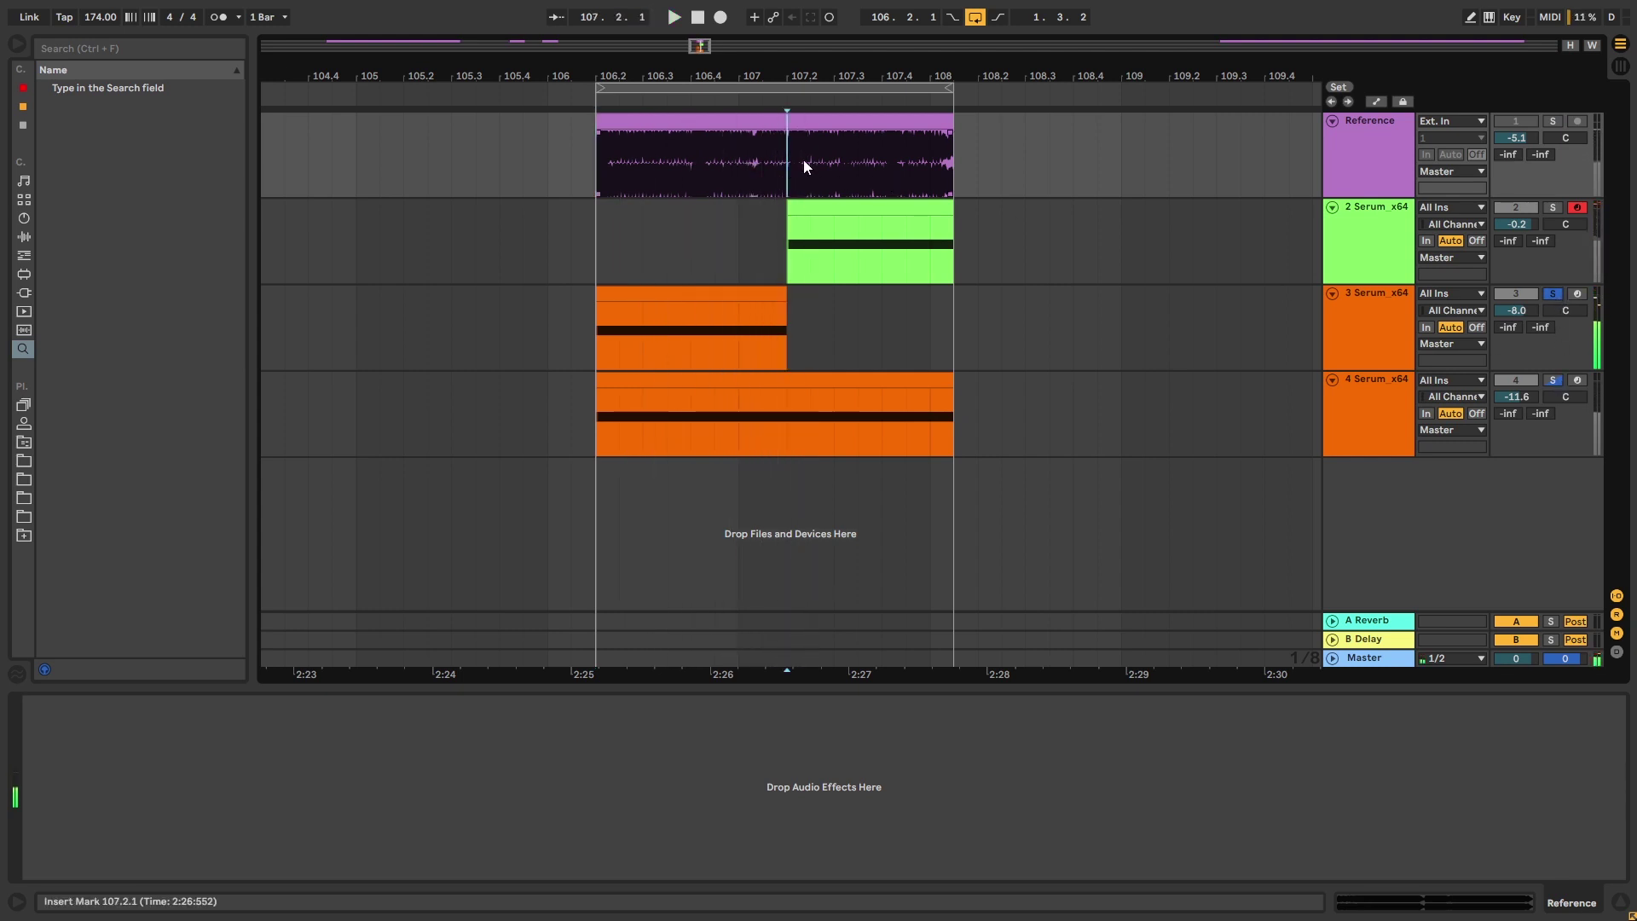
click(1553, 121)
key(space)
click(1554, 210)
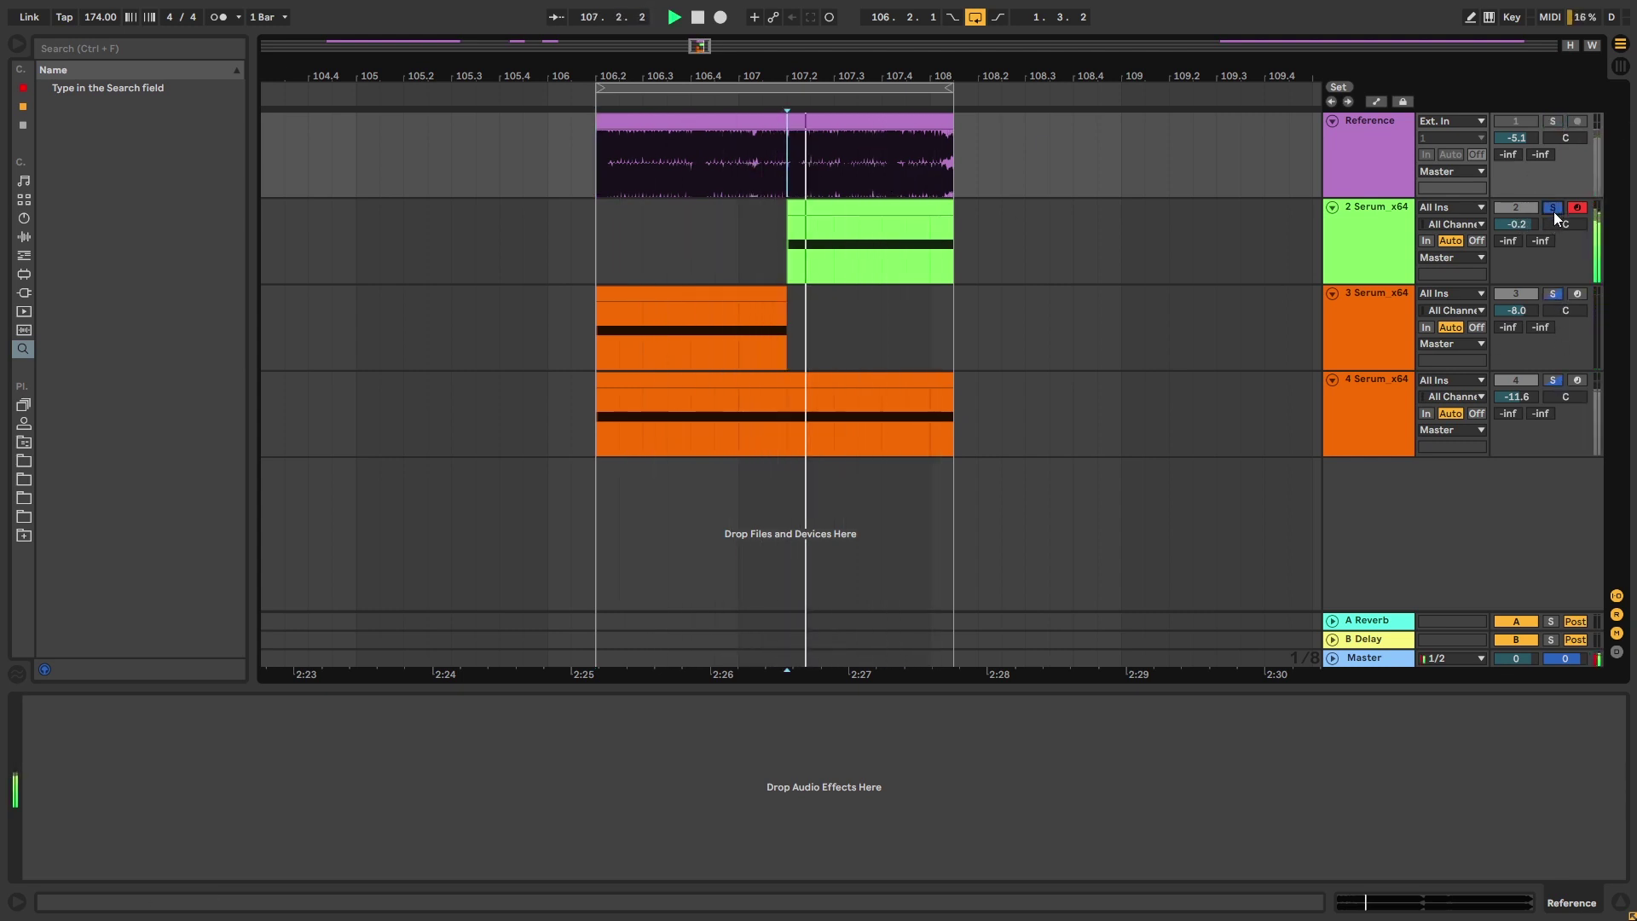
key(space)
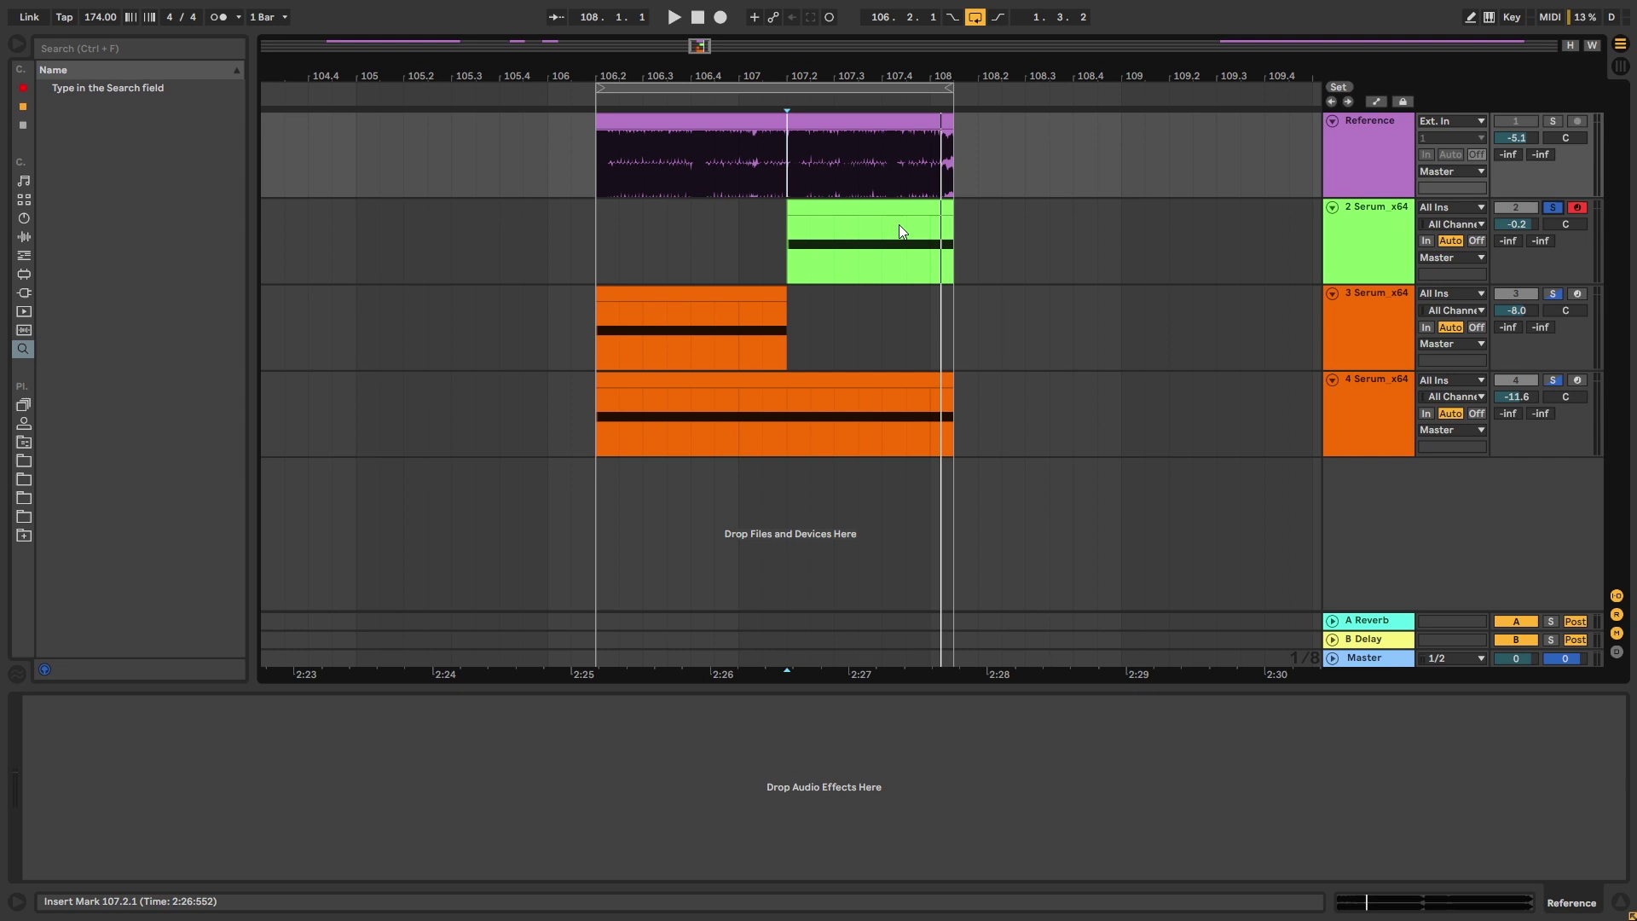
- Play the soloed 4 Serum_x64 track from 106.2.1
click(899, 224)
click(599, 418)
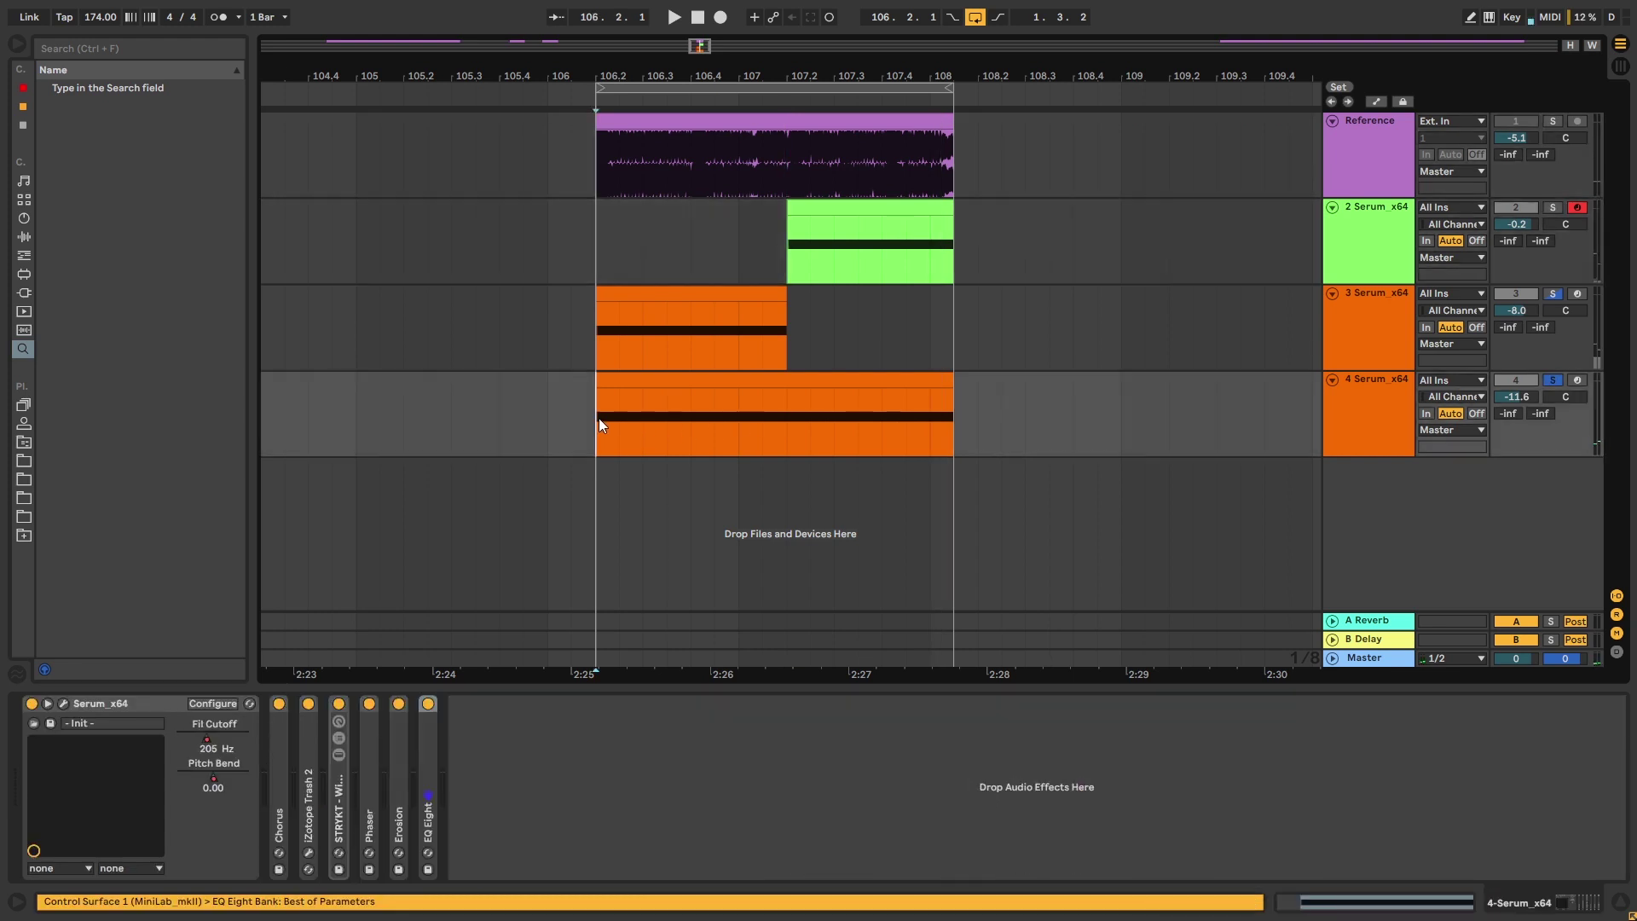
key(space)
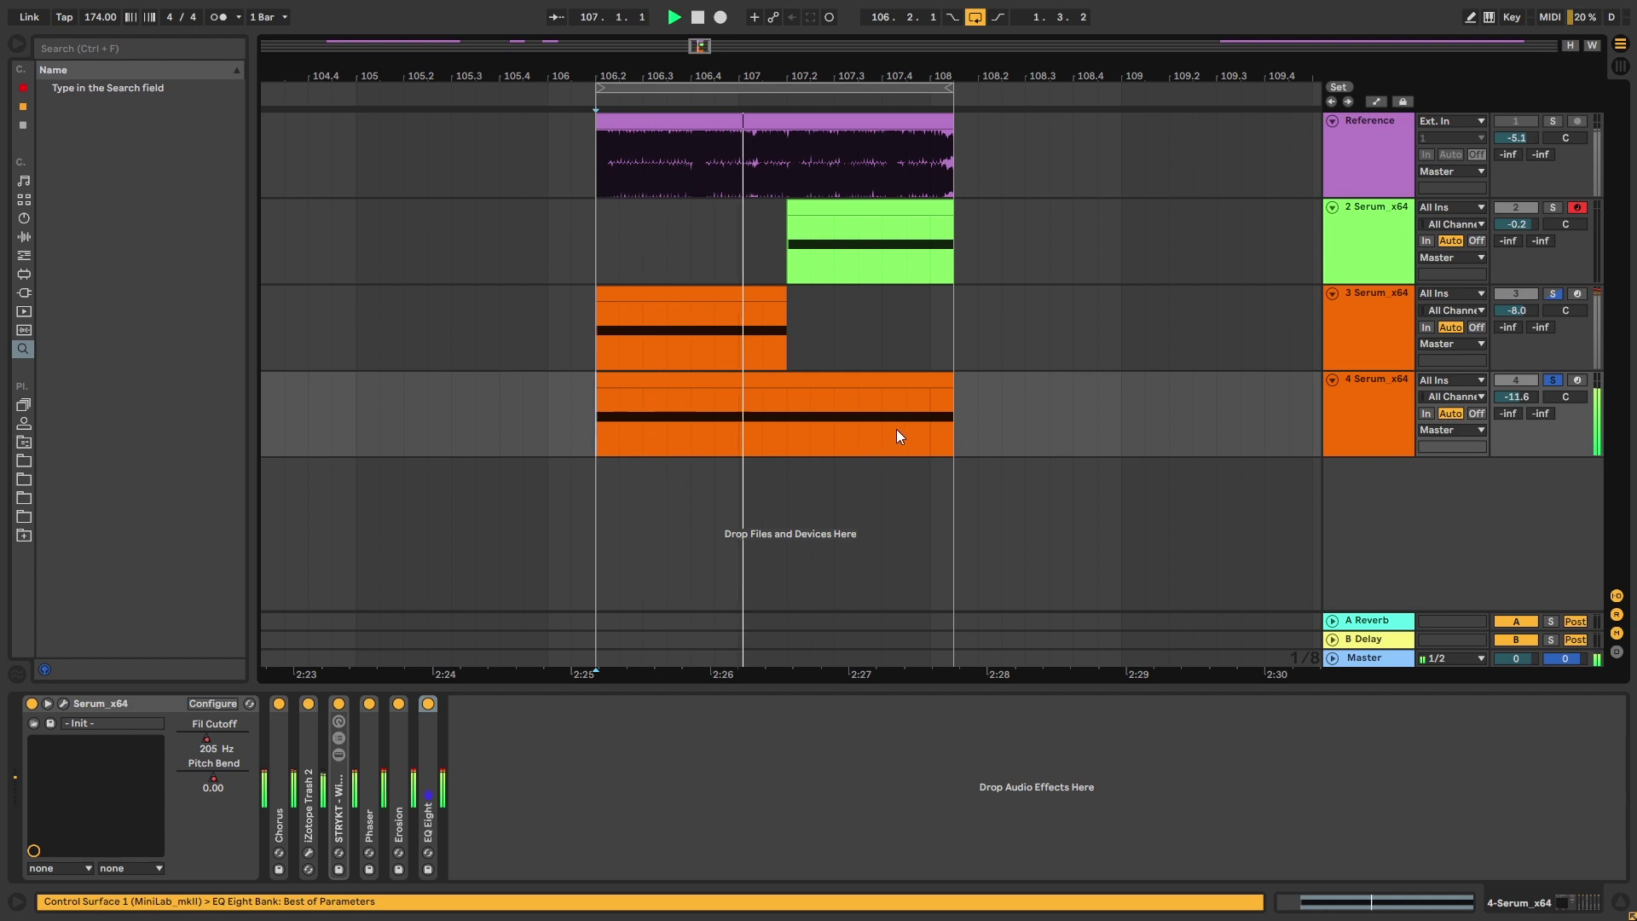
- Solo the 2 Serum_x64 track and play its clip from the start at 107.2.1
click(1554, 212)
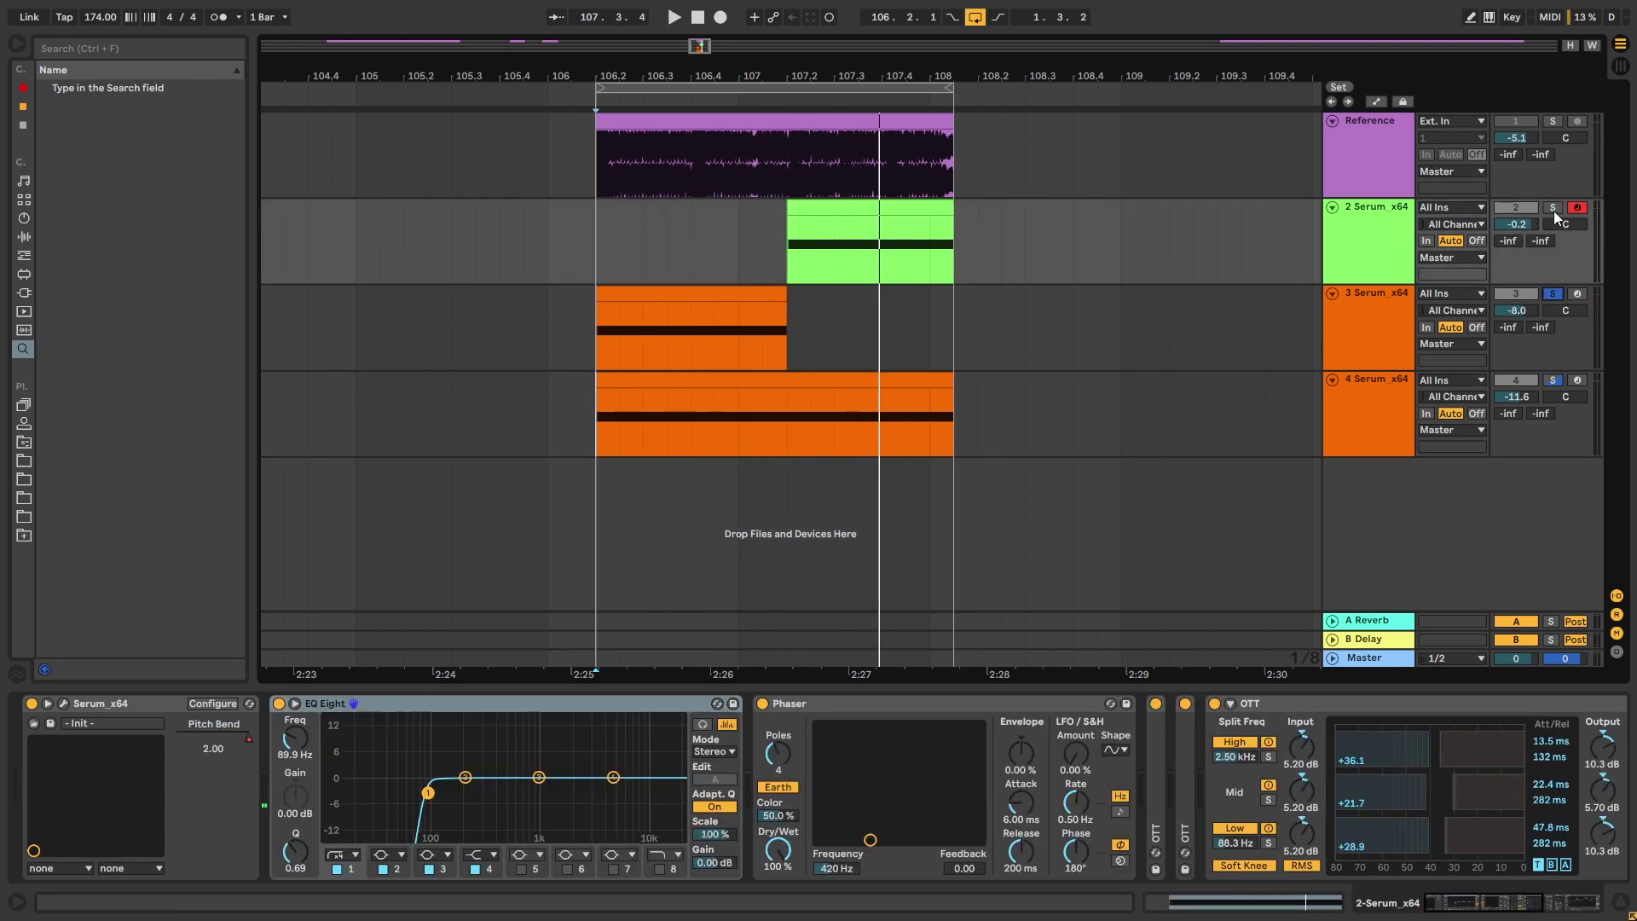
click(785, 255)
key(space)
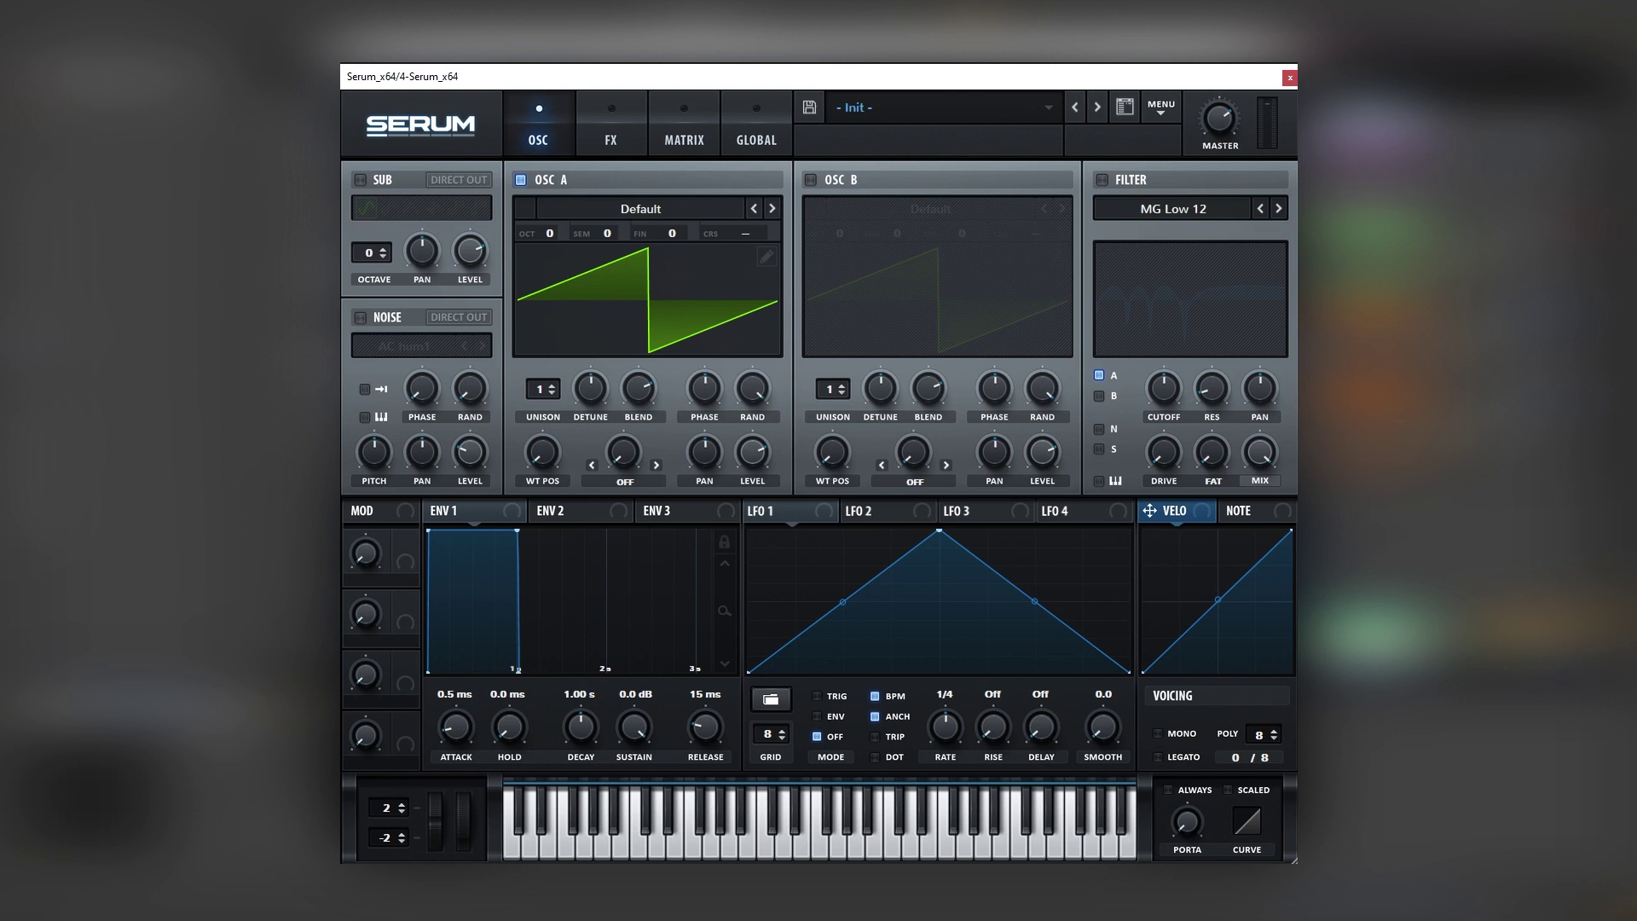
click(1375, 121)
key(space)
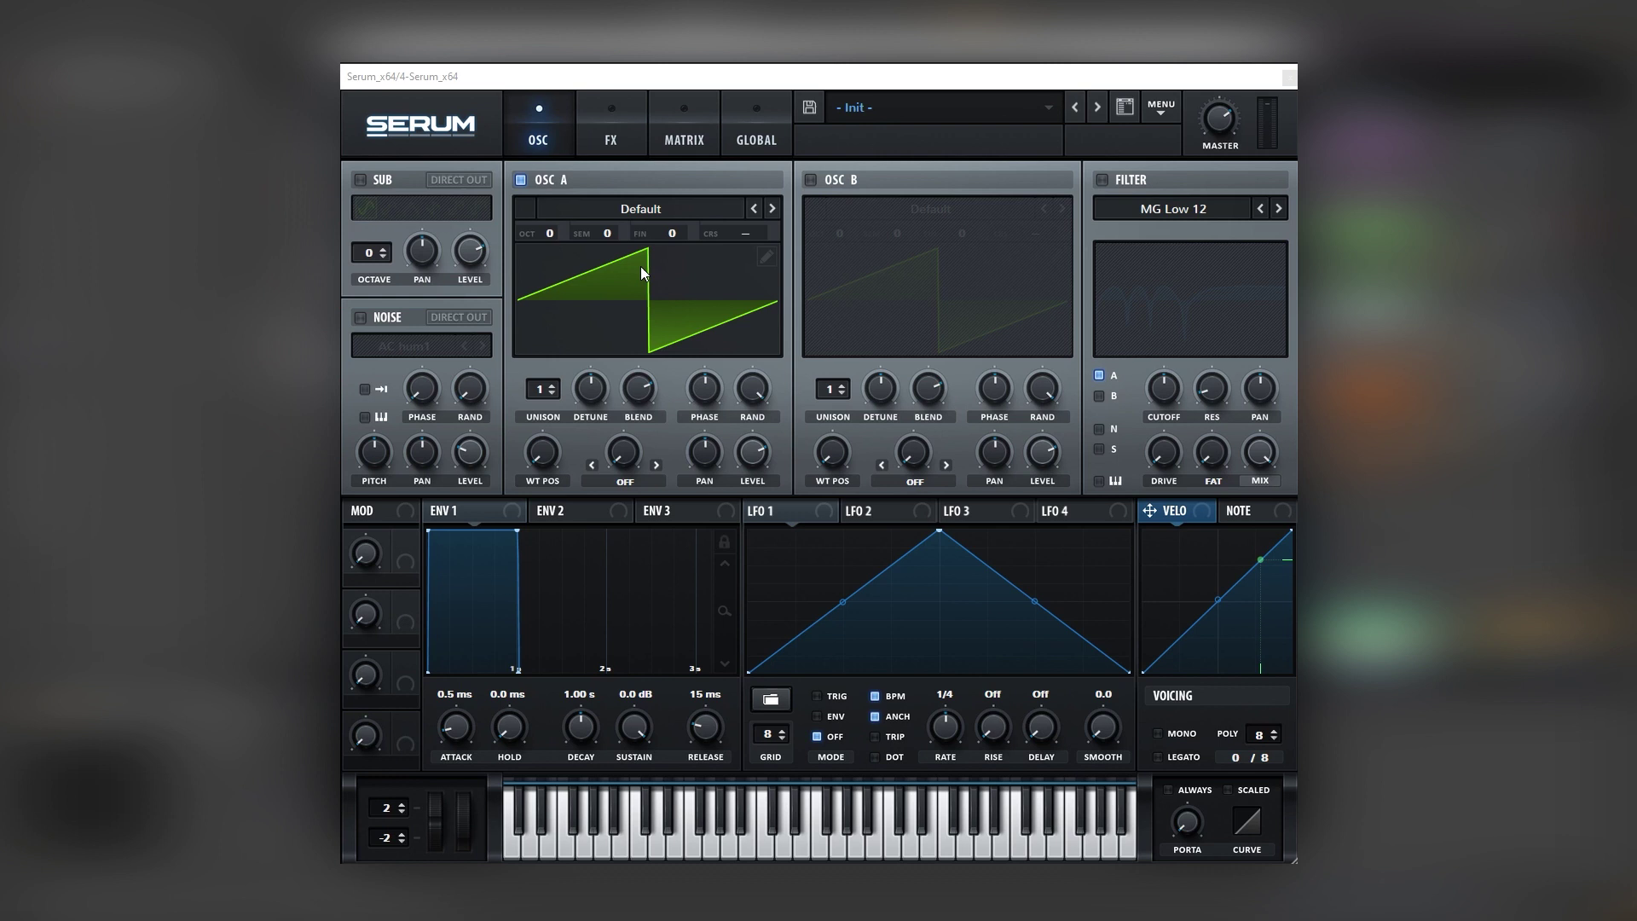
- Enable the sub oscillator with its level at maximum and turn on OSC B
drag(477, 245, 520, 133)
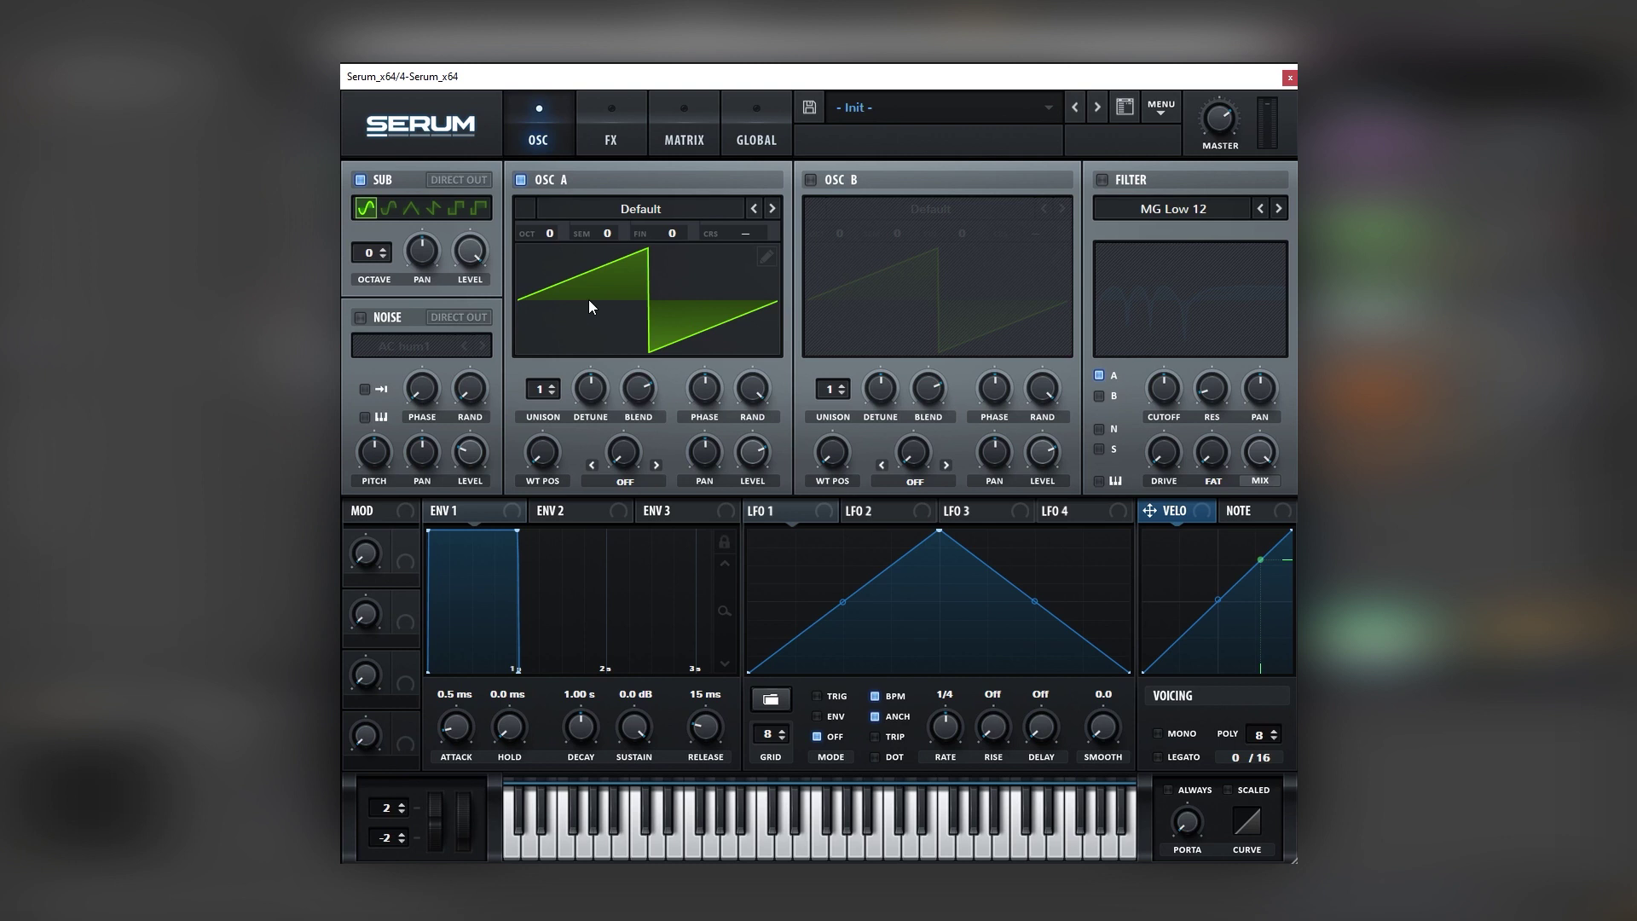
click(819, 180)
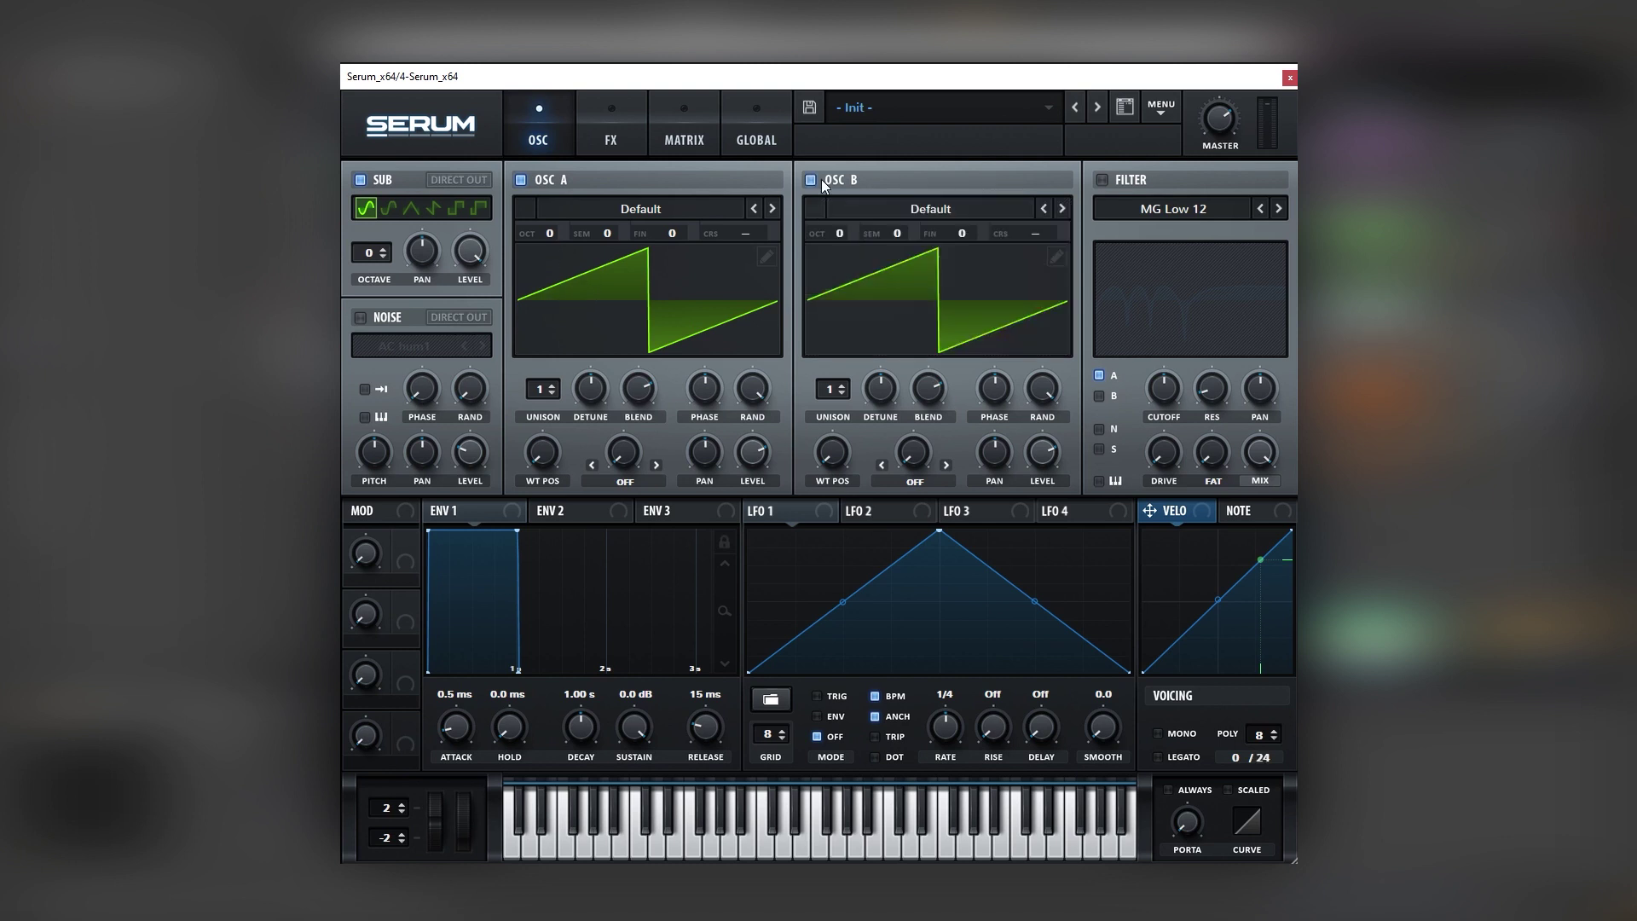
- Load the Spectral wavetable Reesey Mess 1 [SL] into OSC B and raise its wavetable position
click(872, 211)
mouse_move(917, 307)
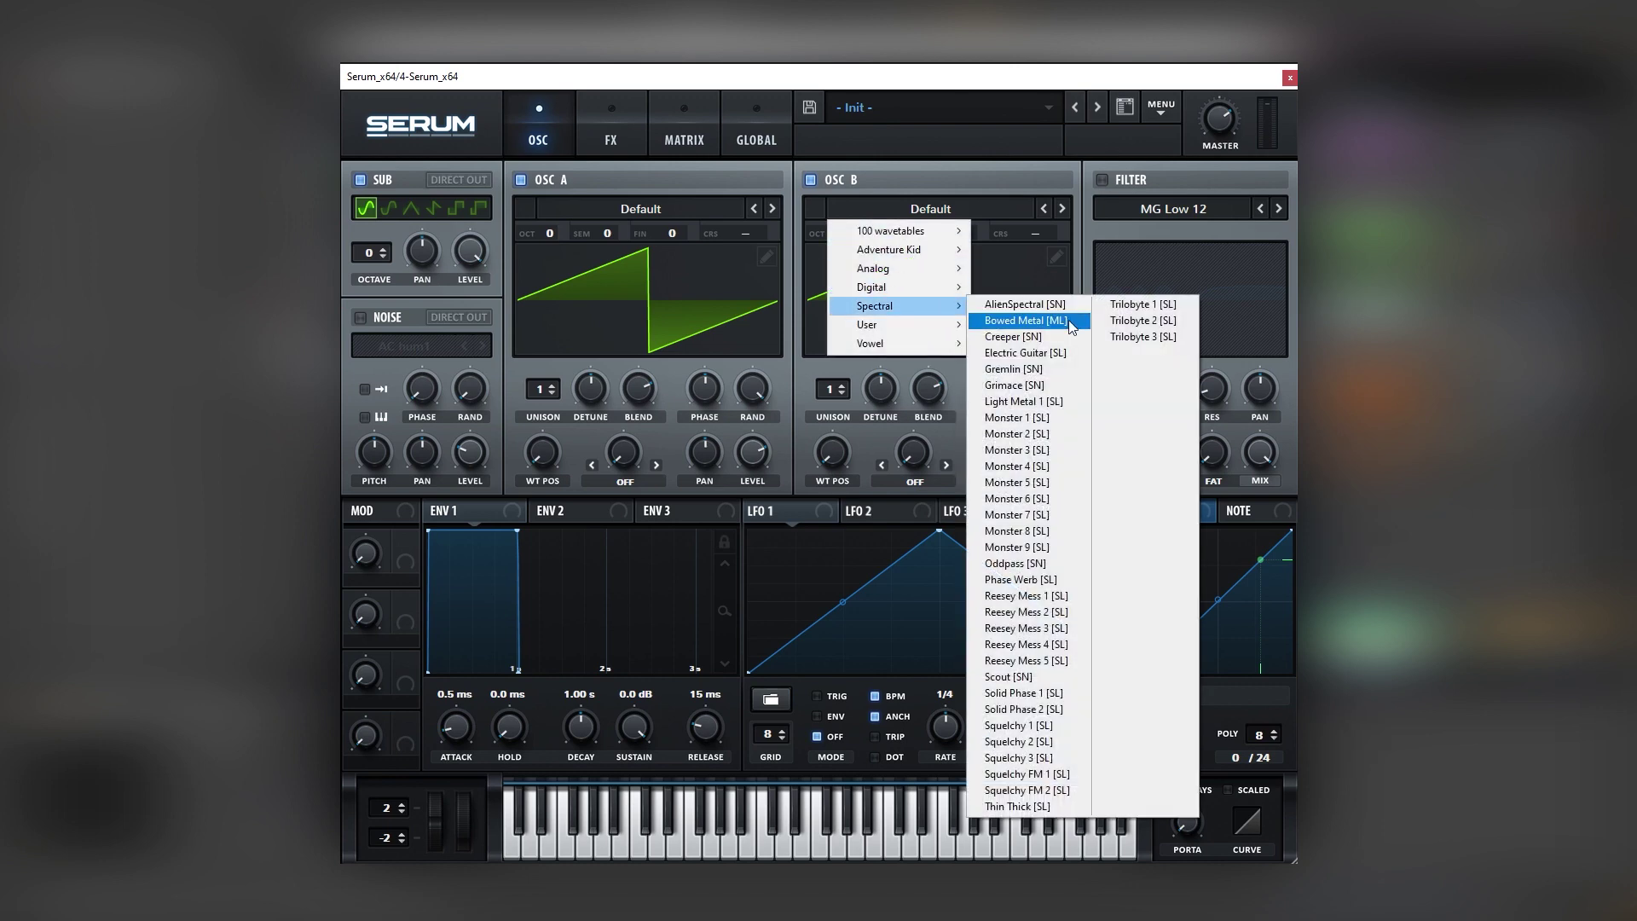
click(1059, 600)
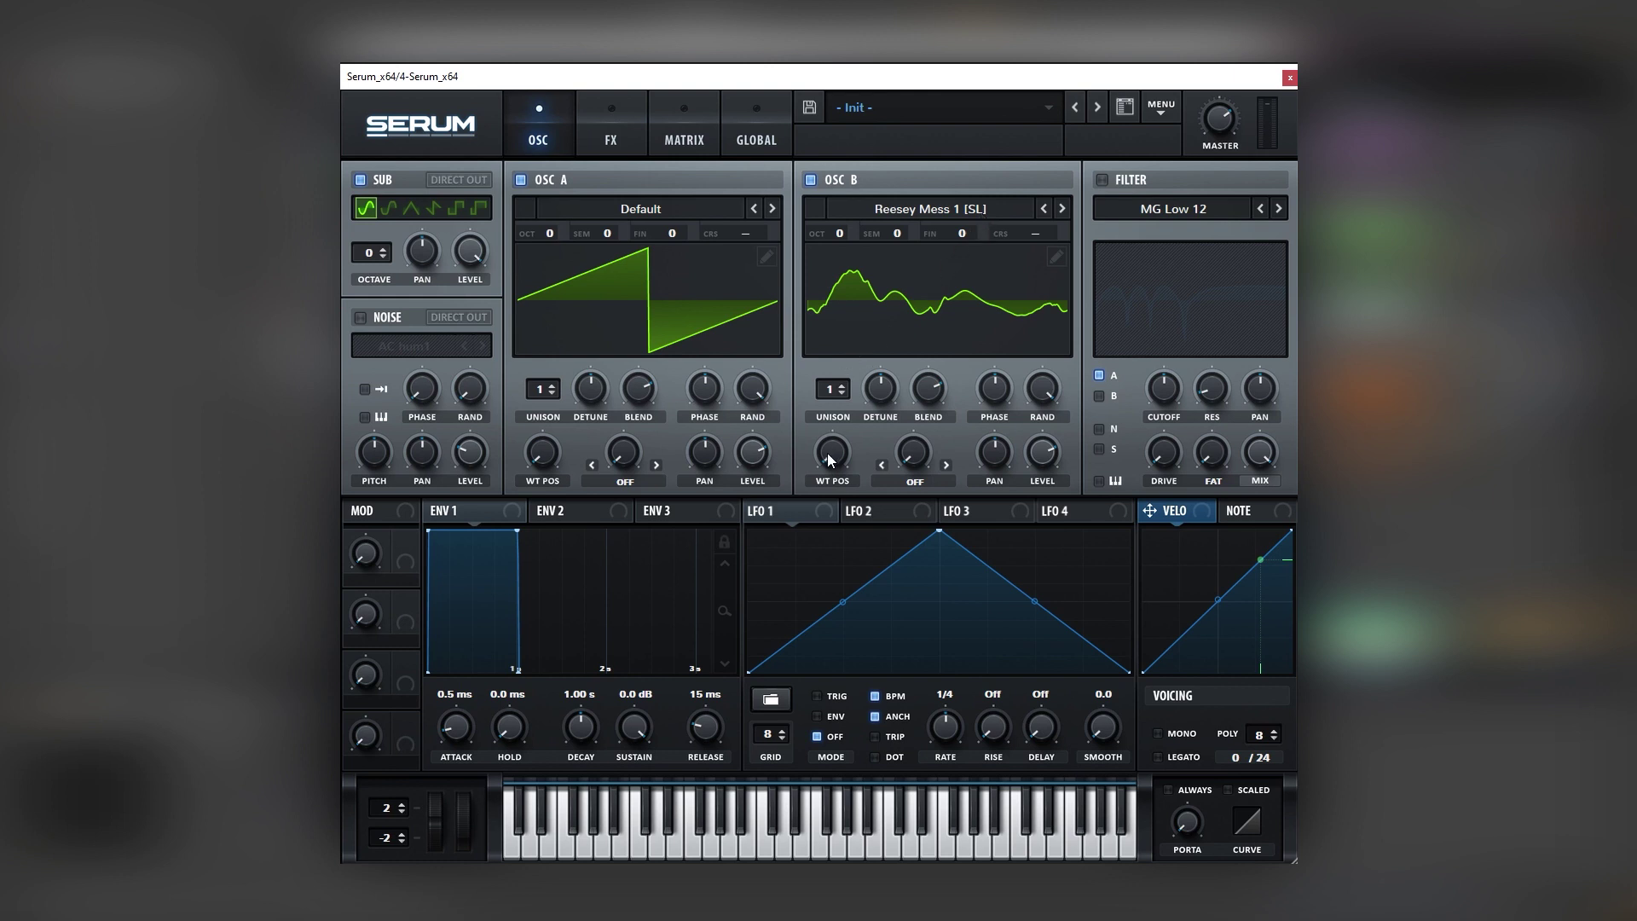
drag(832, 460, 856, 367)
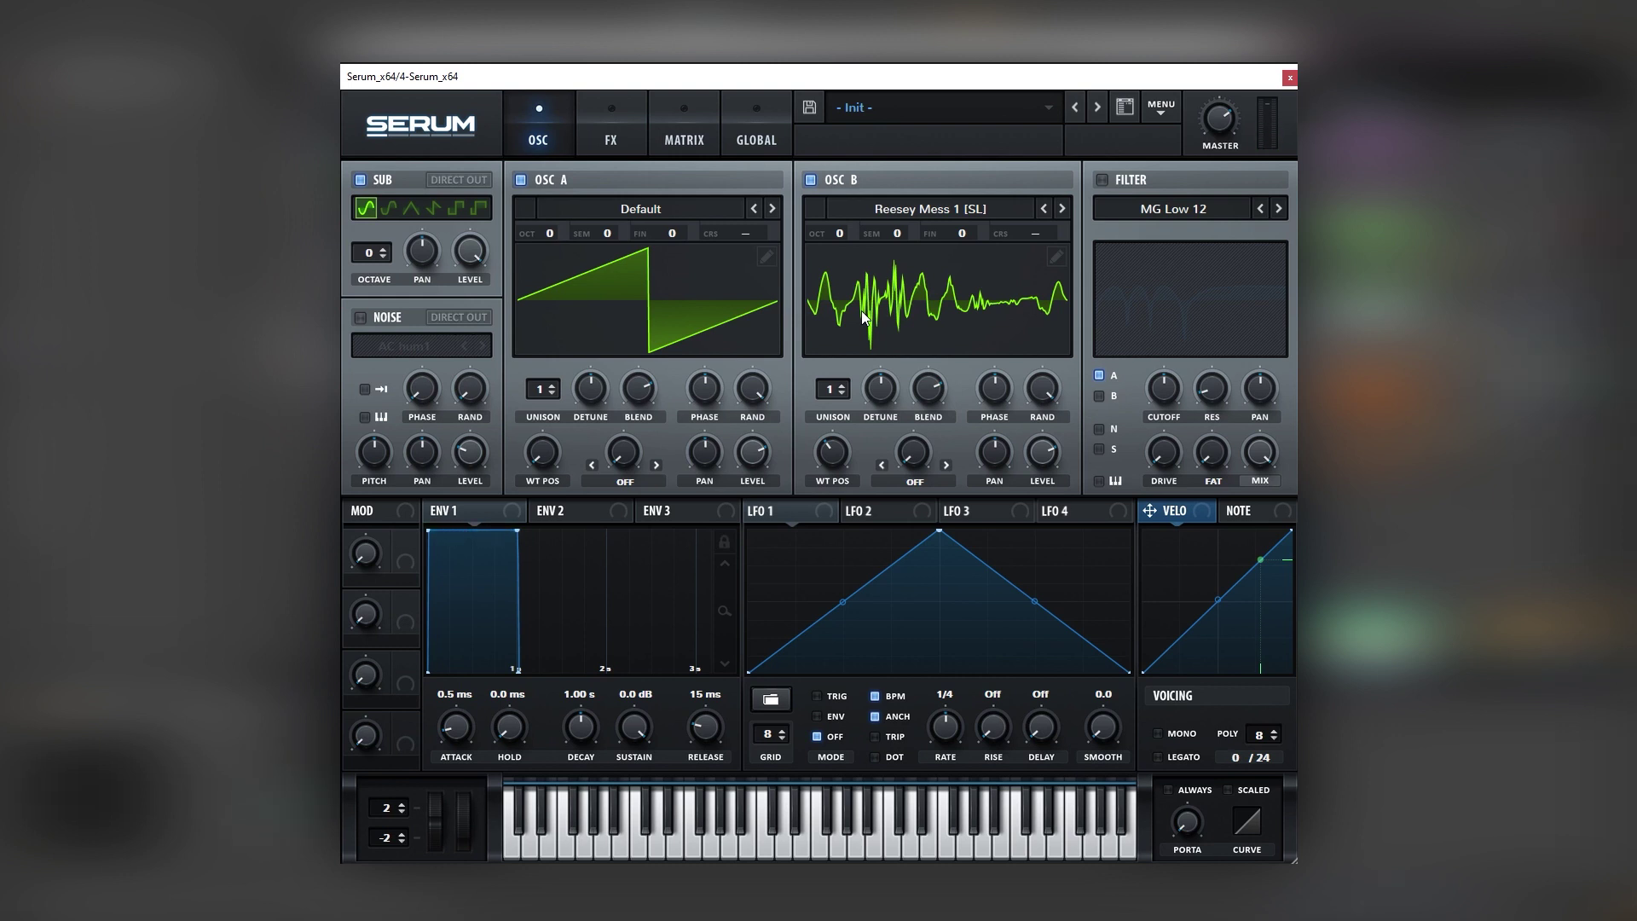
- Turn on the noise oscillator and the filter
click(360, 318)
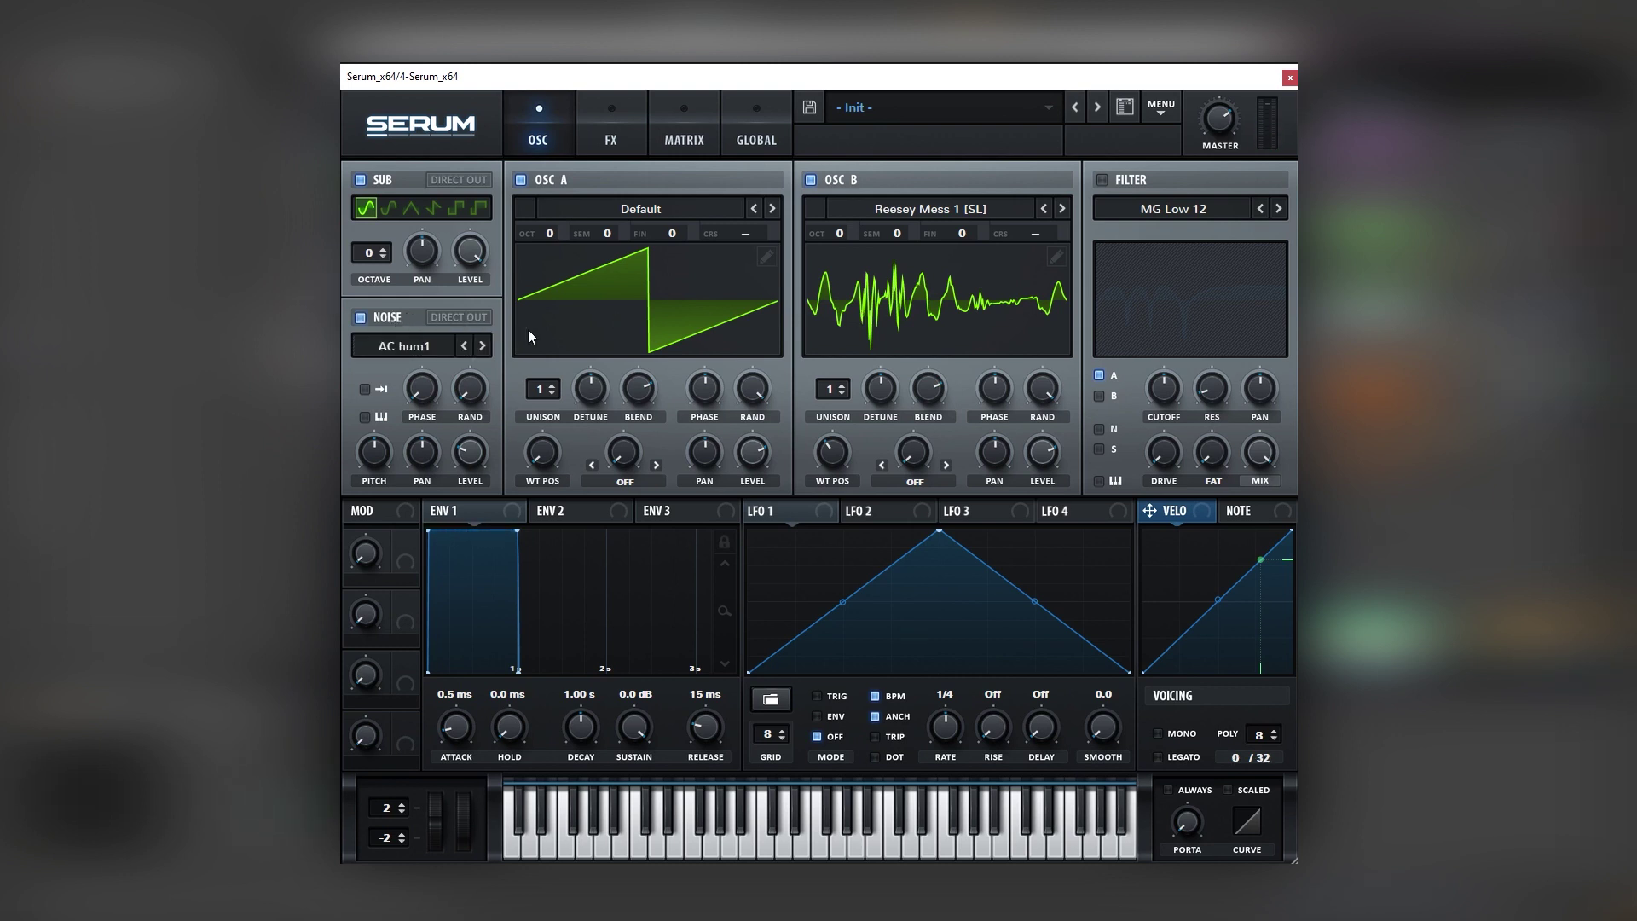
click(1138, 184)
- Set the filter type to Phs 48+ from the Flanges group and route only OSC B through it instead of OSC A
click(1144, 215)
mouse_move(1147, 268)
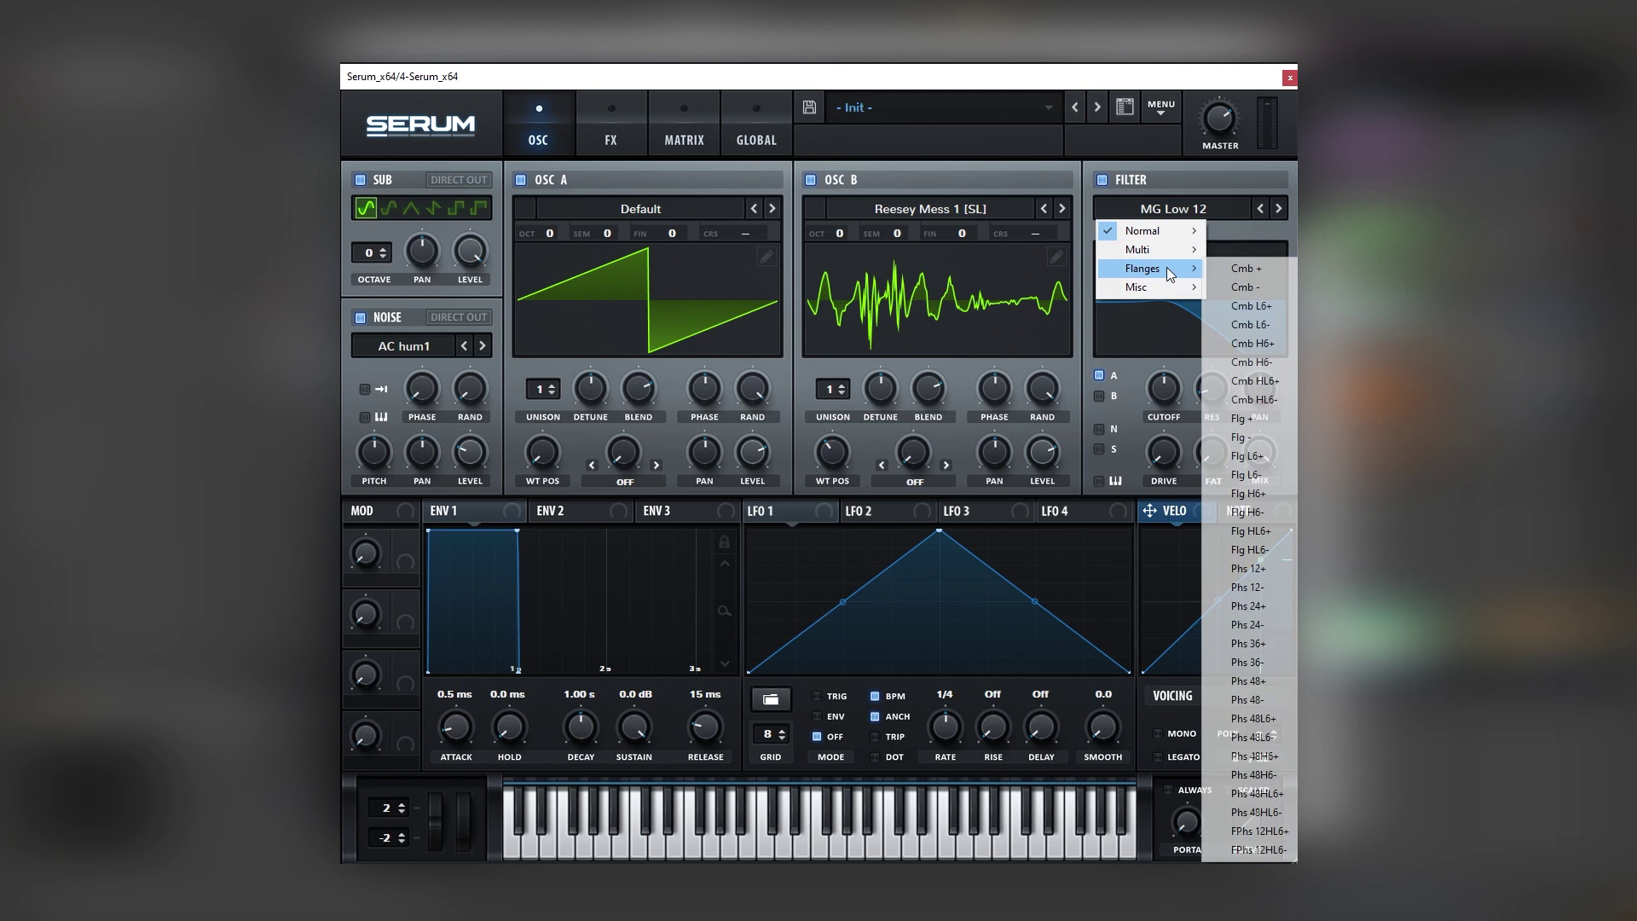
click(1263, 687)
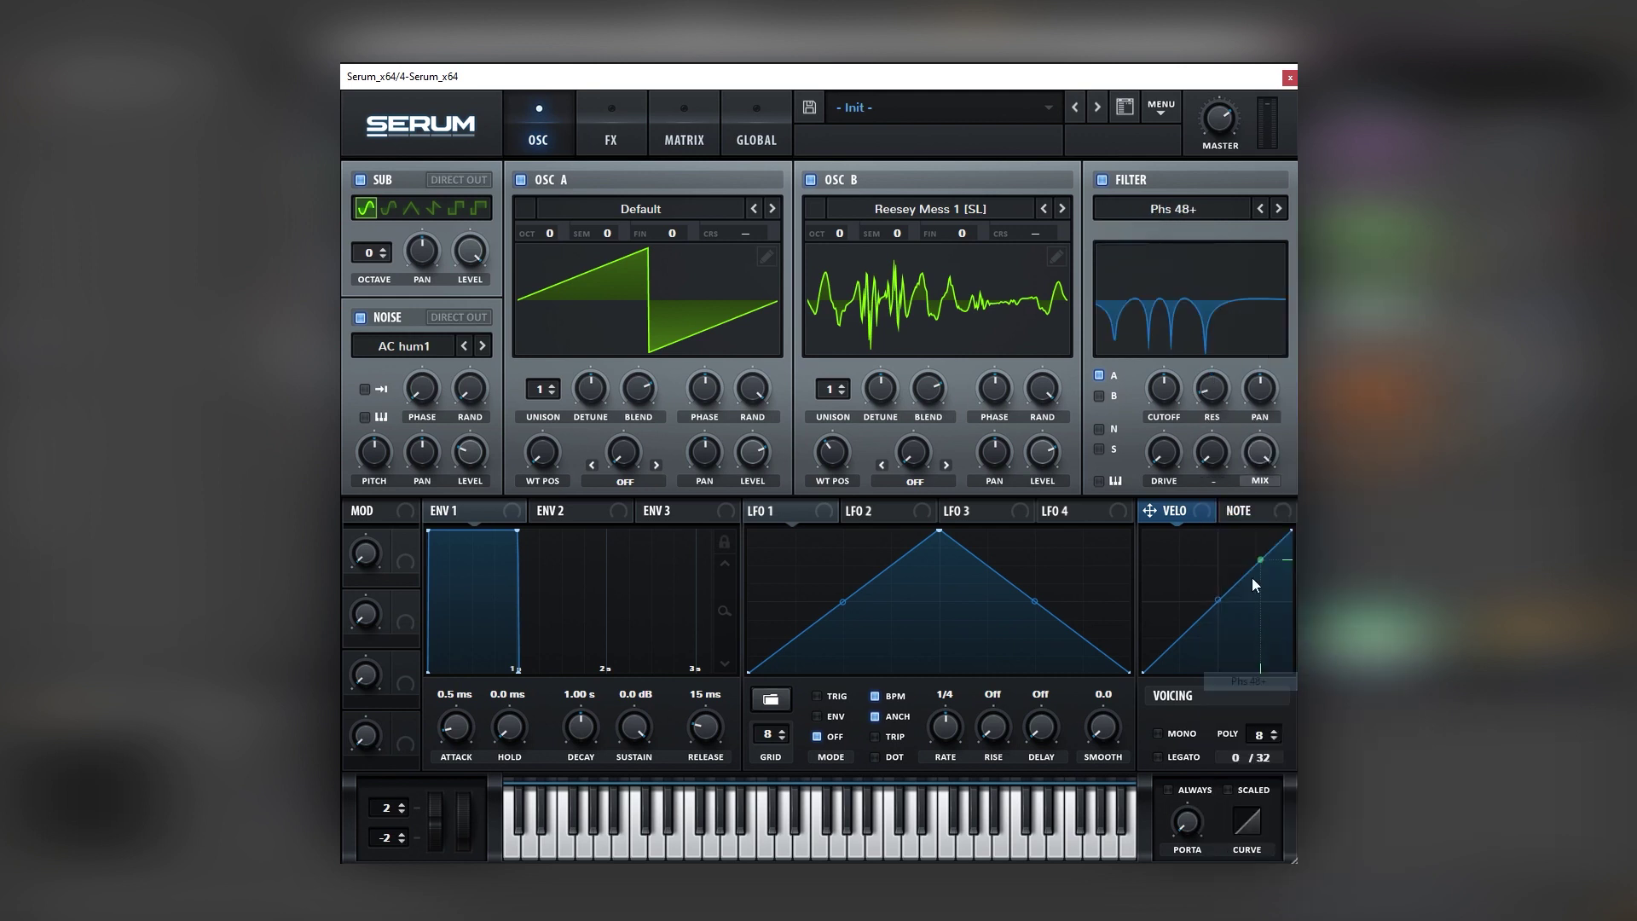
click(1110, 380)
click(1109, 394)
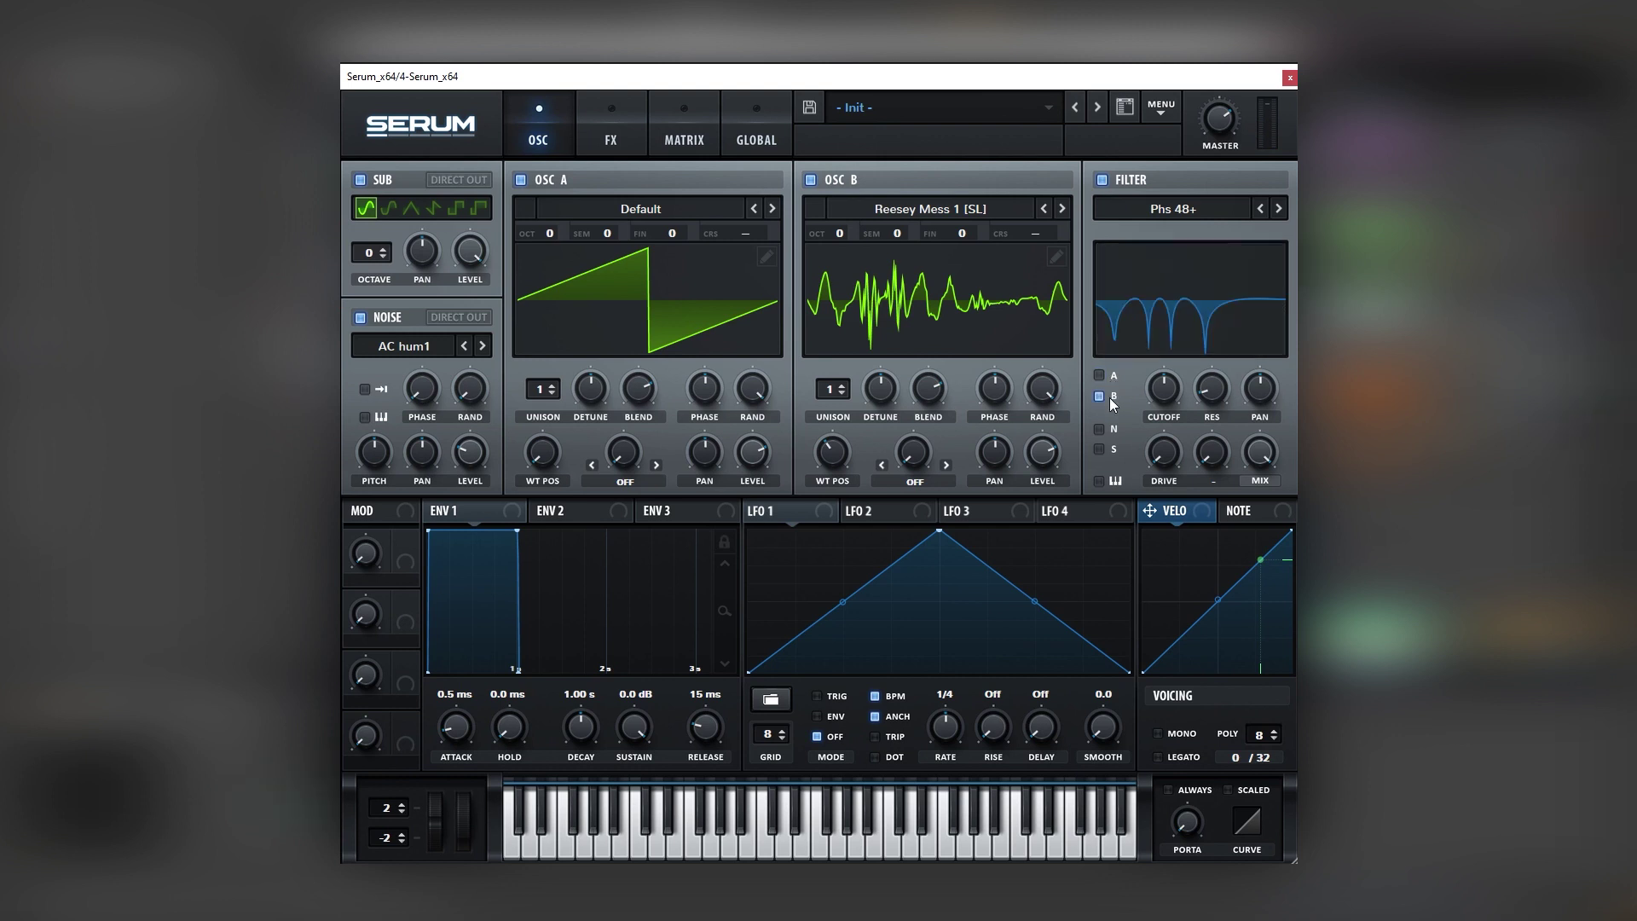
- Turn off OSC A, the sub and the noise oscillator to isolate OSC B
click(520, 179)
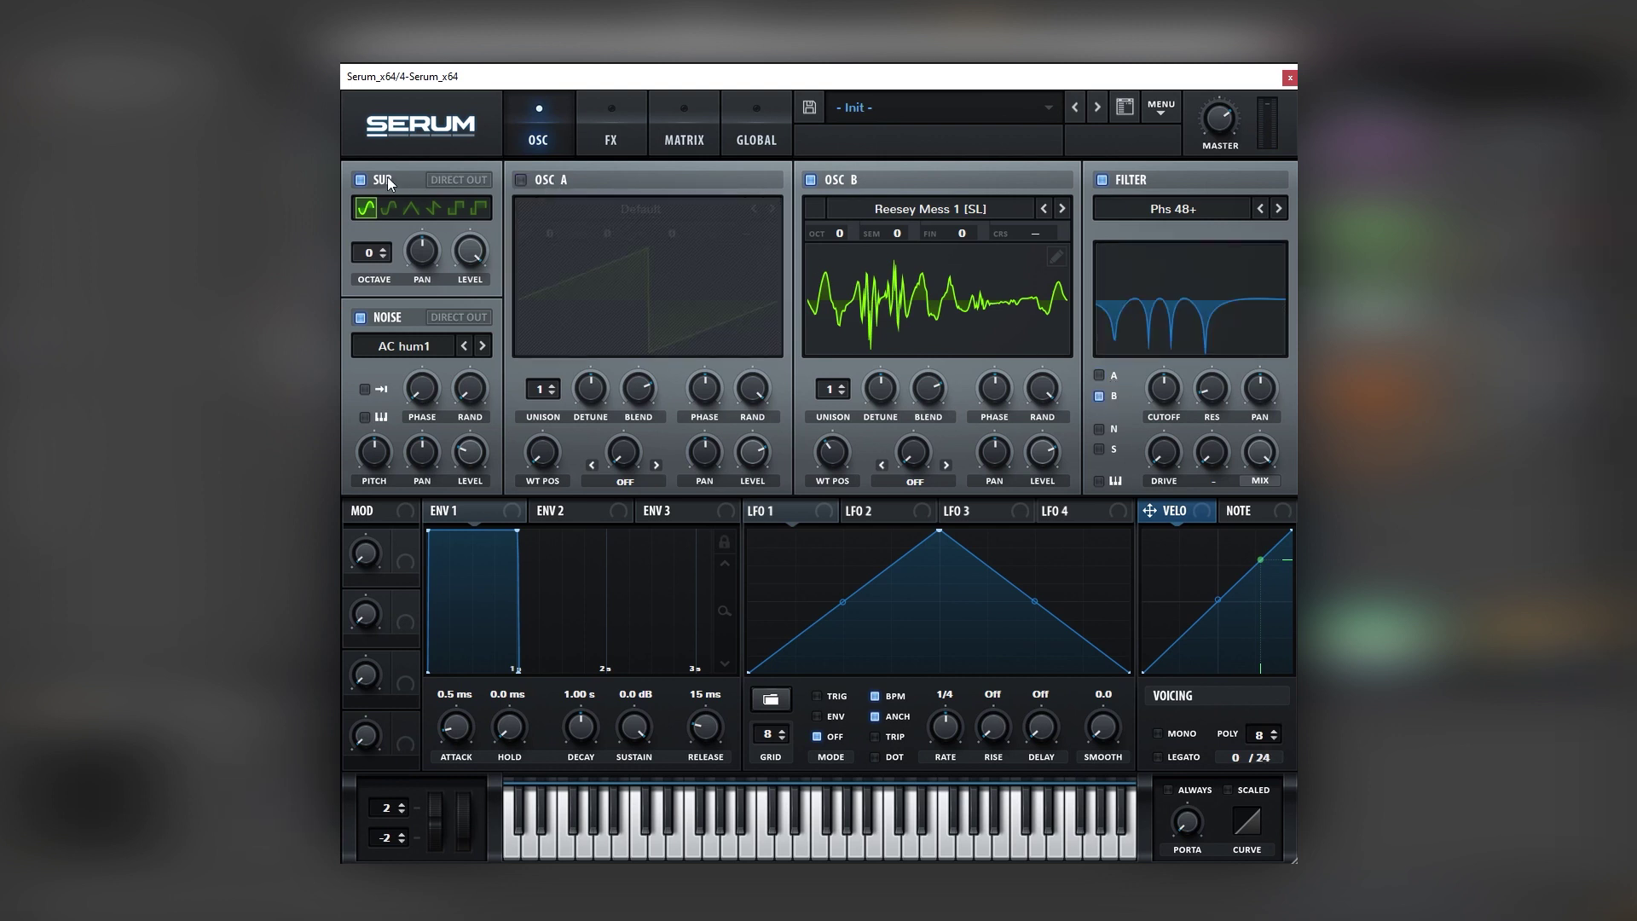
click(359, 179)
click(359, 317)
- Lower the filter cutoff slightly and raise the resonance to just under halfway while auditioning OSC B
mouse_move(1159, 409)
mouse_move(1159, 410)
mouse_down()
mouse_move(1155, 431)
mouse_move(1159, 412)
mouse_up()
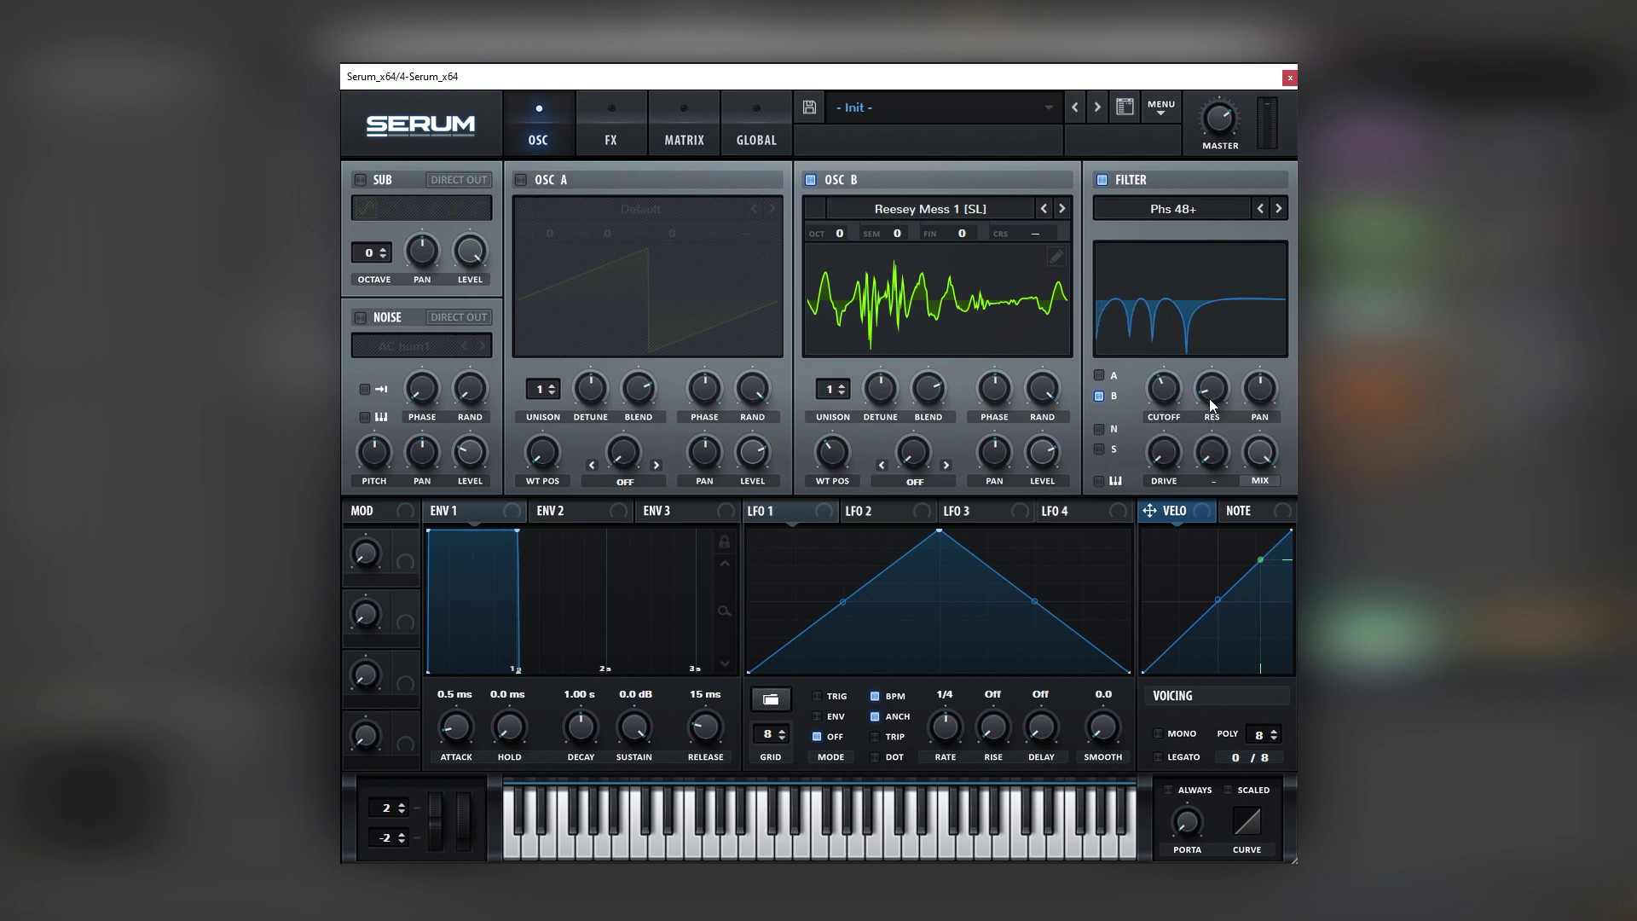
drag(1184, 462, 1197, 399)
drag(1214, 398, 1219, 343)
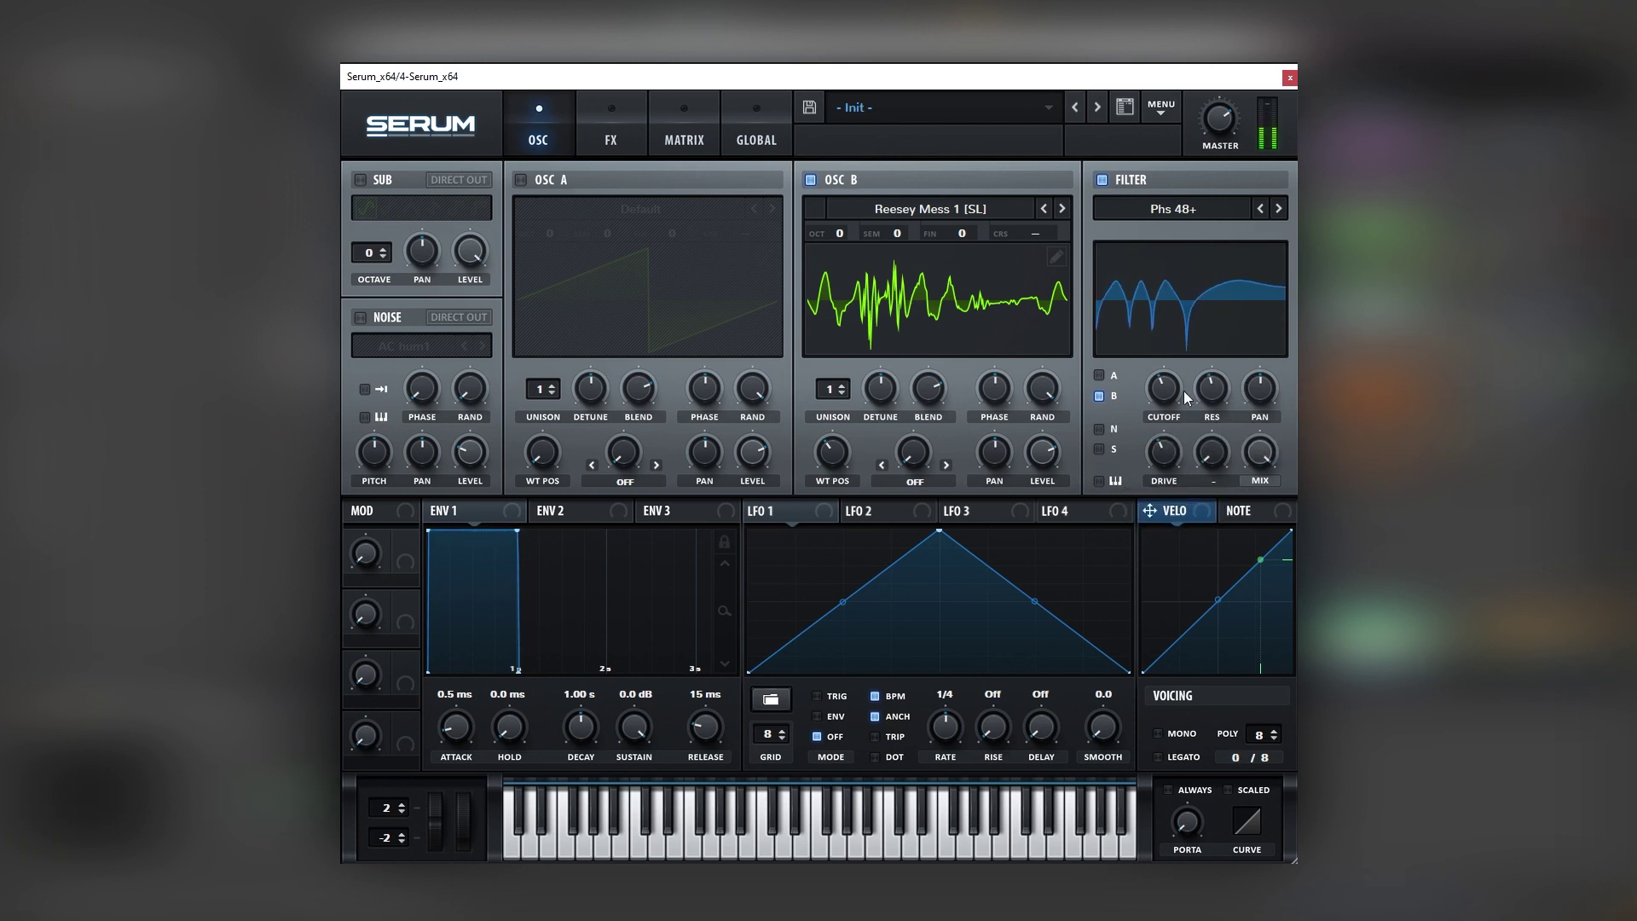
click(1167, 393)
mouse_move(1168, 398)
mouse_down()
mouse_move(1178, 426)
mouse_move(1181, 401)
mouse_up()
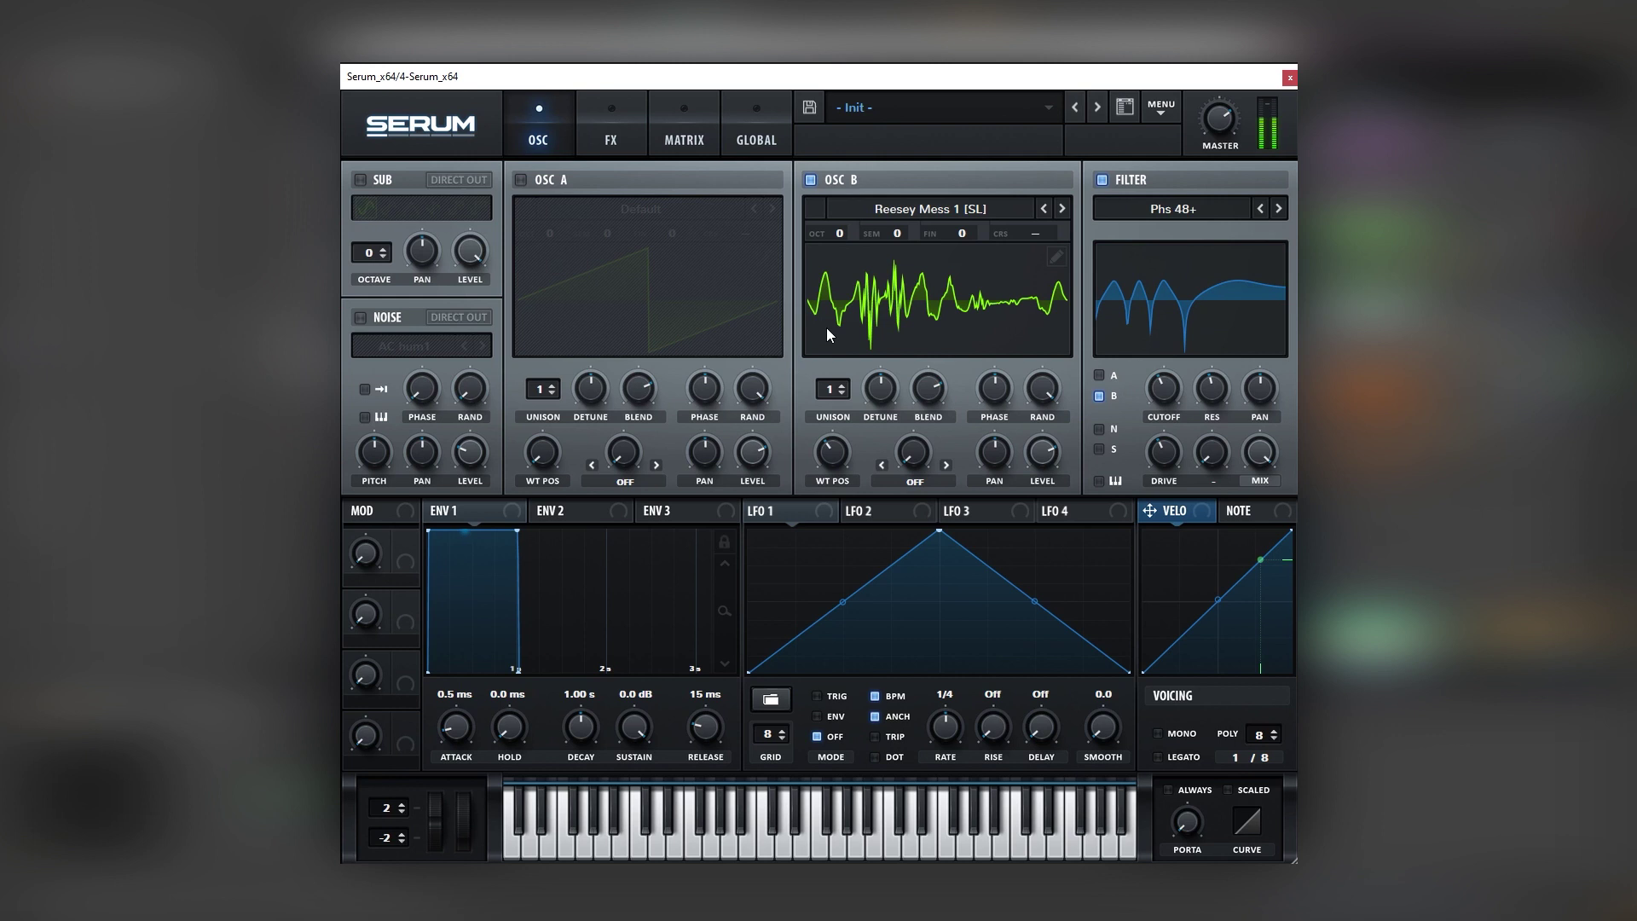
- Set OSC B to 16 unison voices and its warp mode to Asym + at about 6%
drag(826, 391, 825, 342)
click(914, 480)
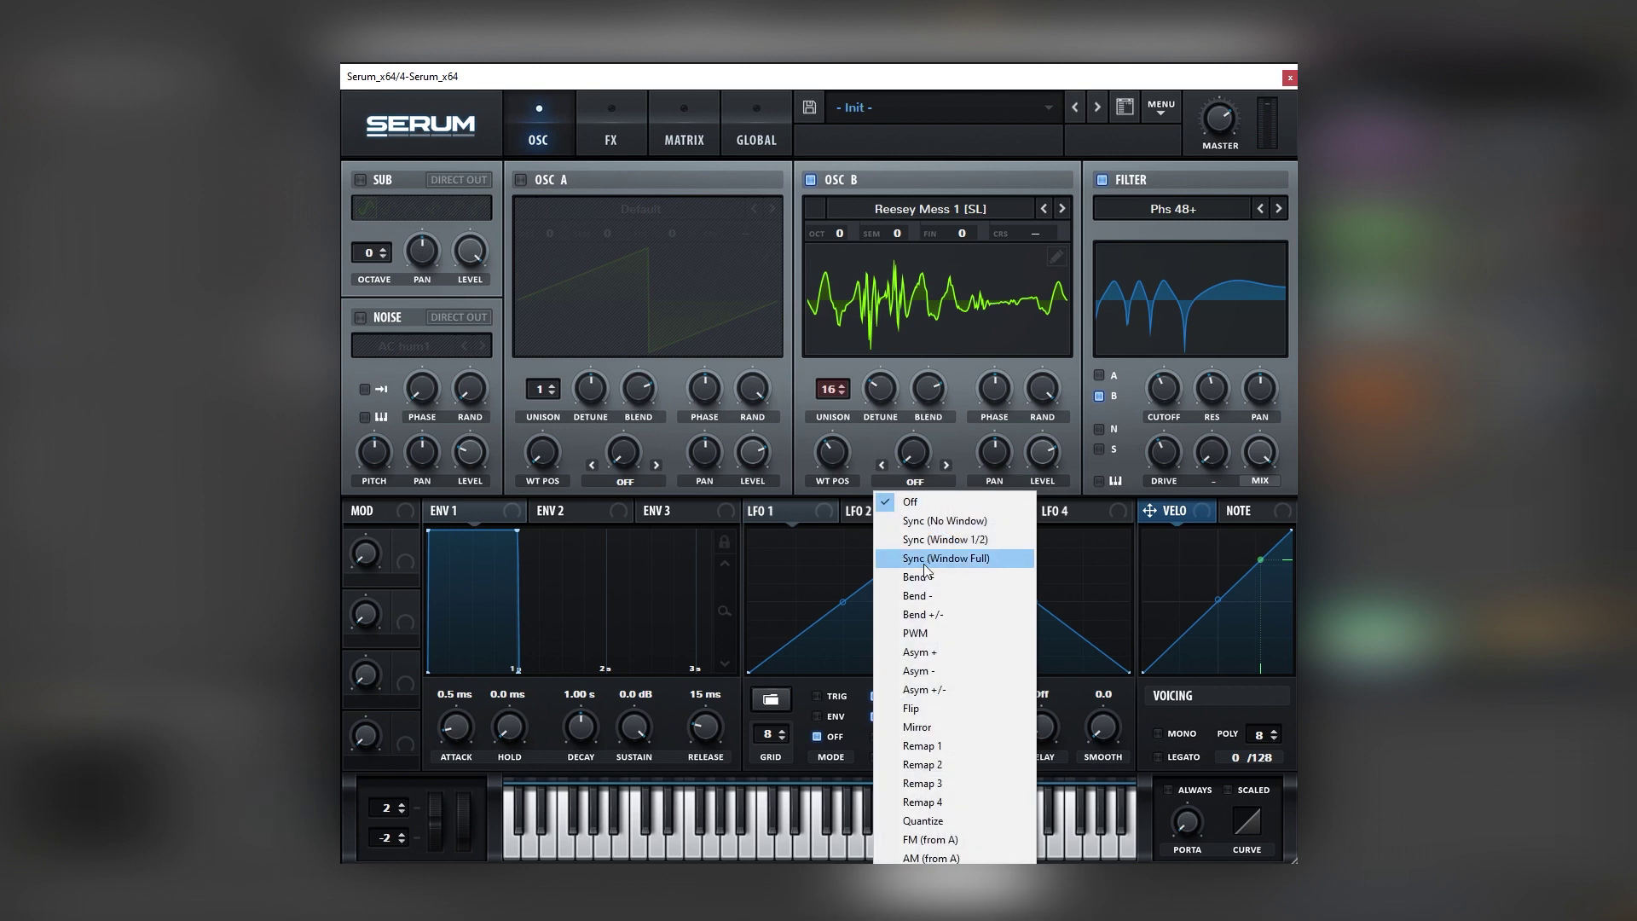
click(936, 651)
mouse_move(912, 467)
mouse_down()
mouse_move(938, 434)
mouse_move(928, 475)
mouse_up()
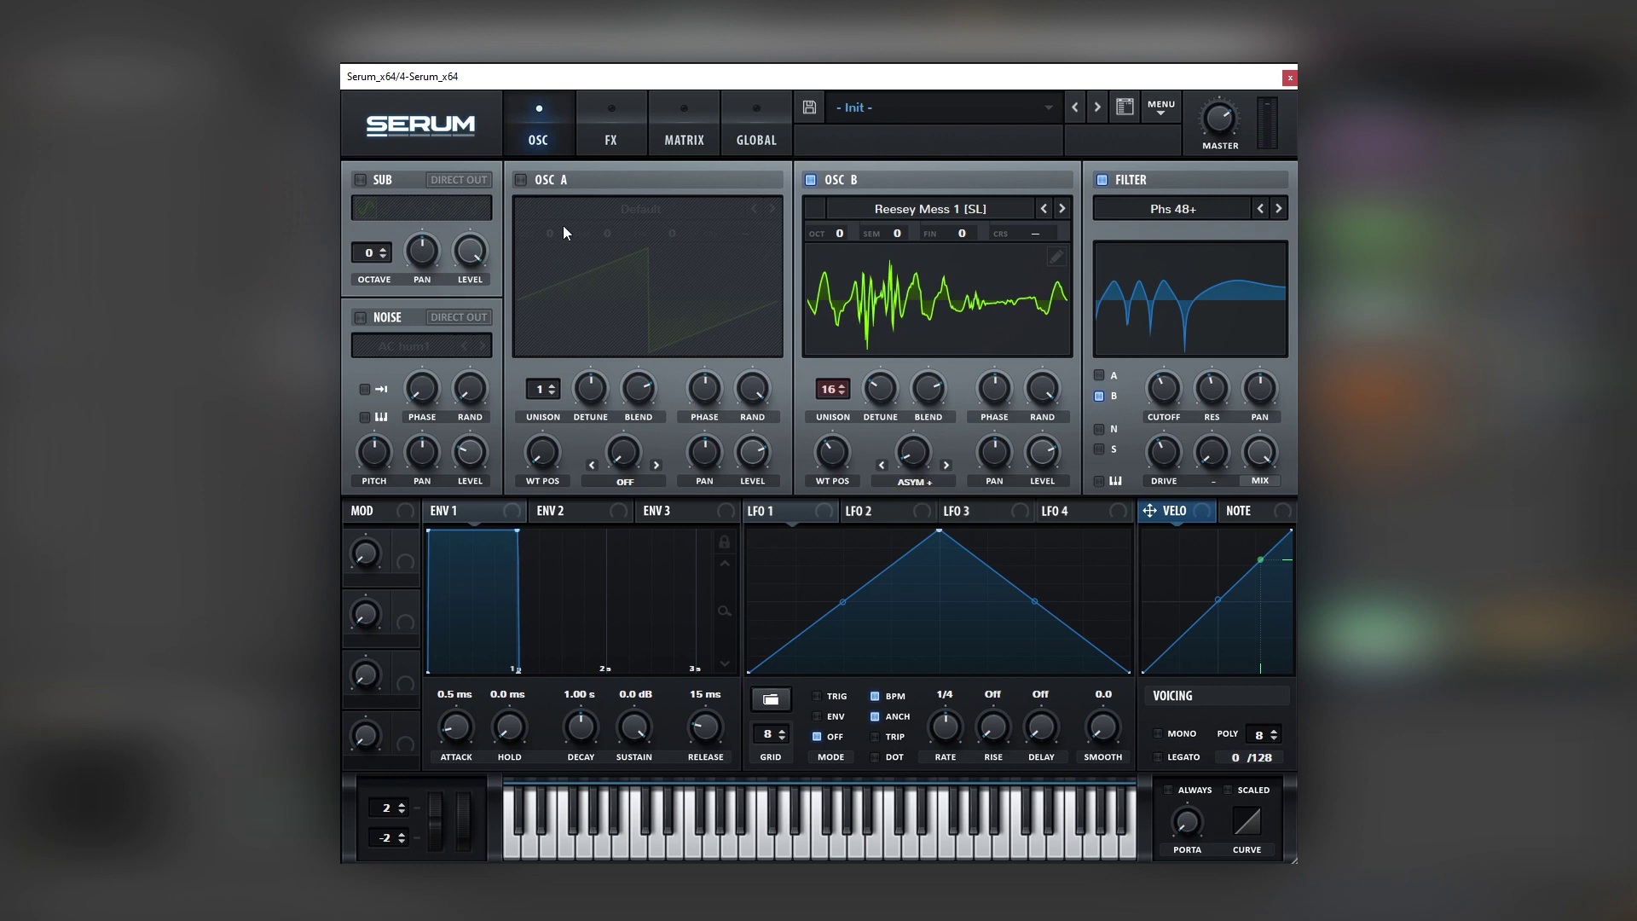
- Turn OSC A, the sub and the noise oscillator back on
click(521, 179)
click(360, 180)
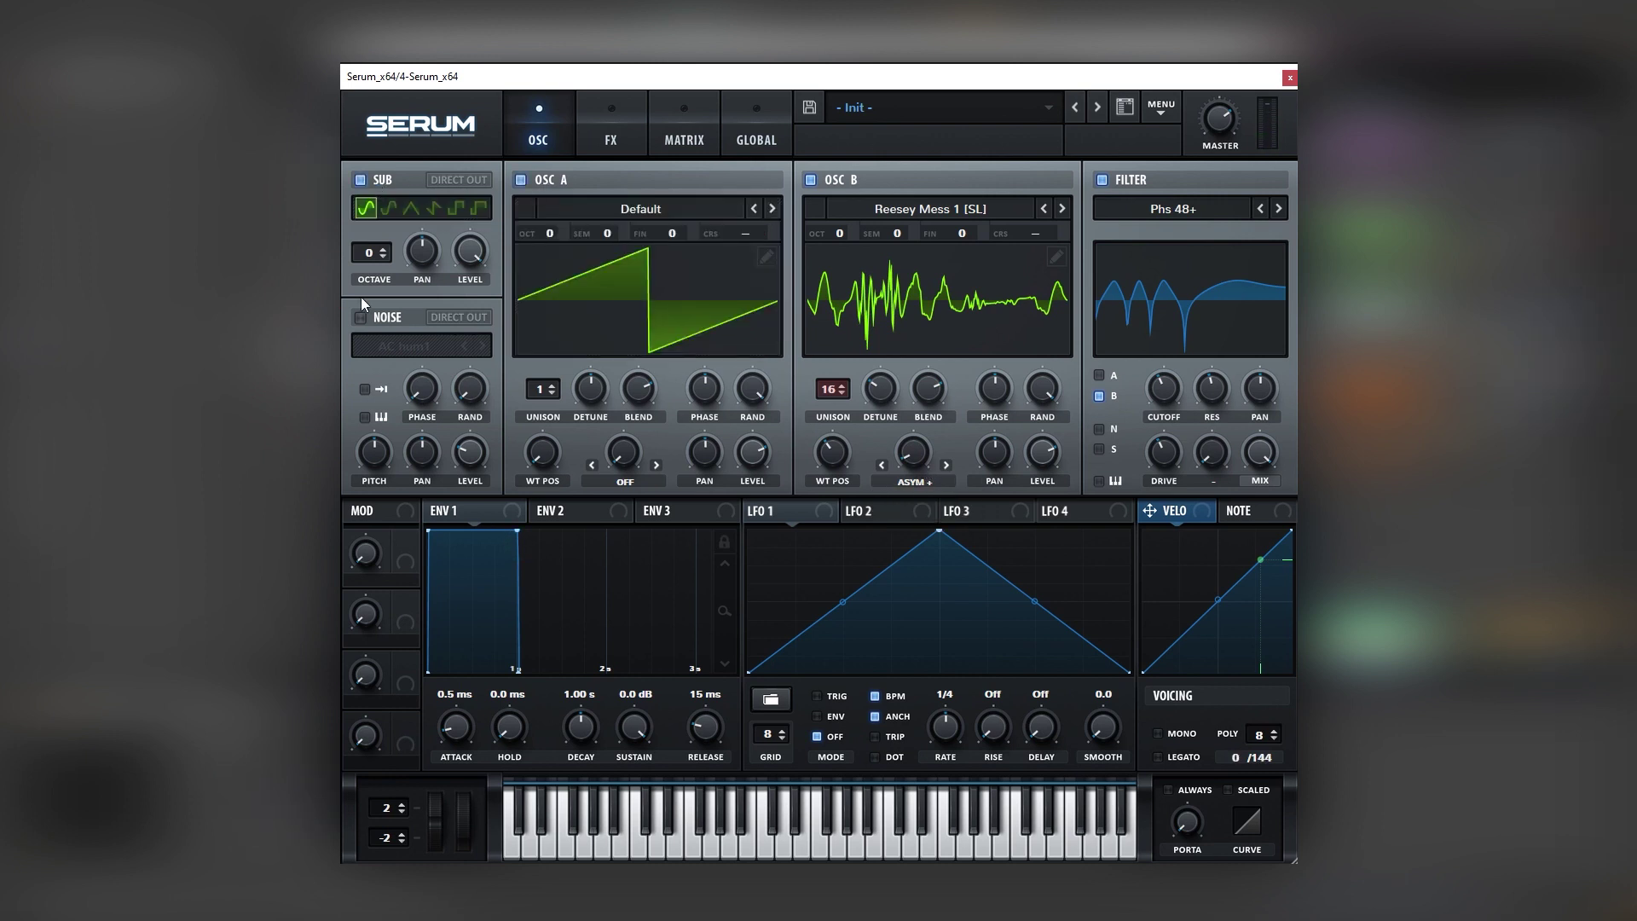
click(361, 317)
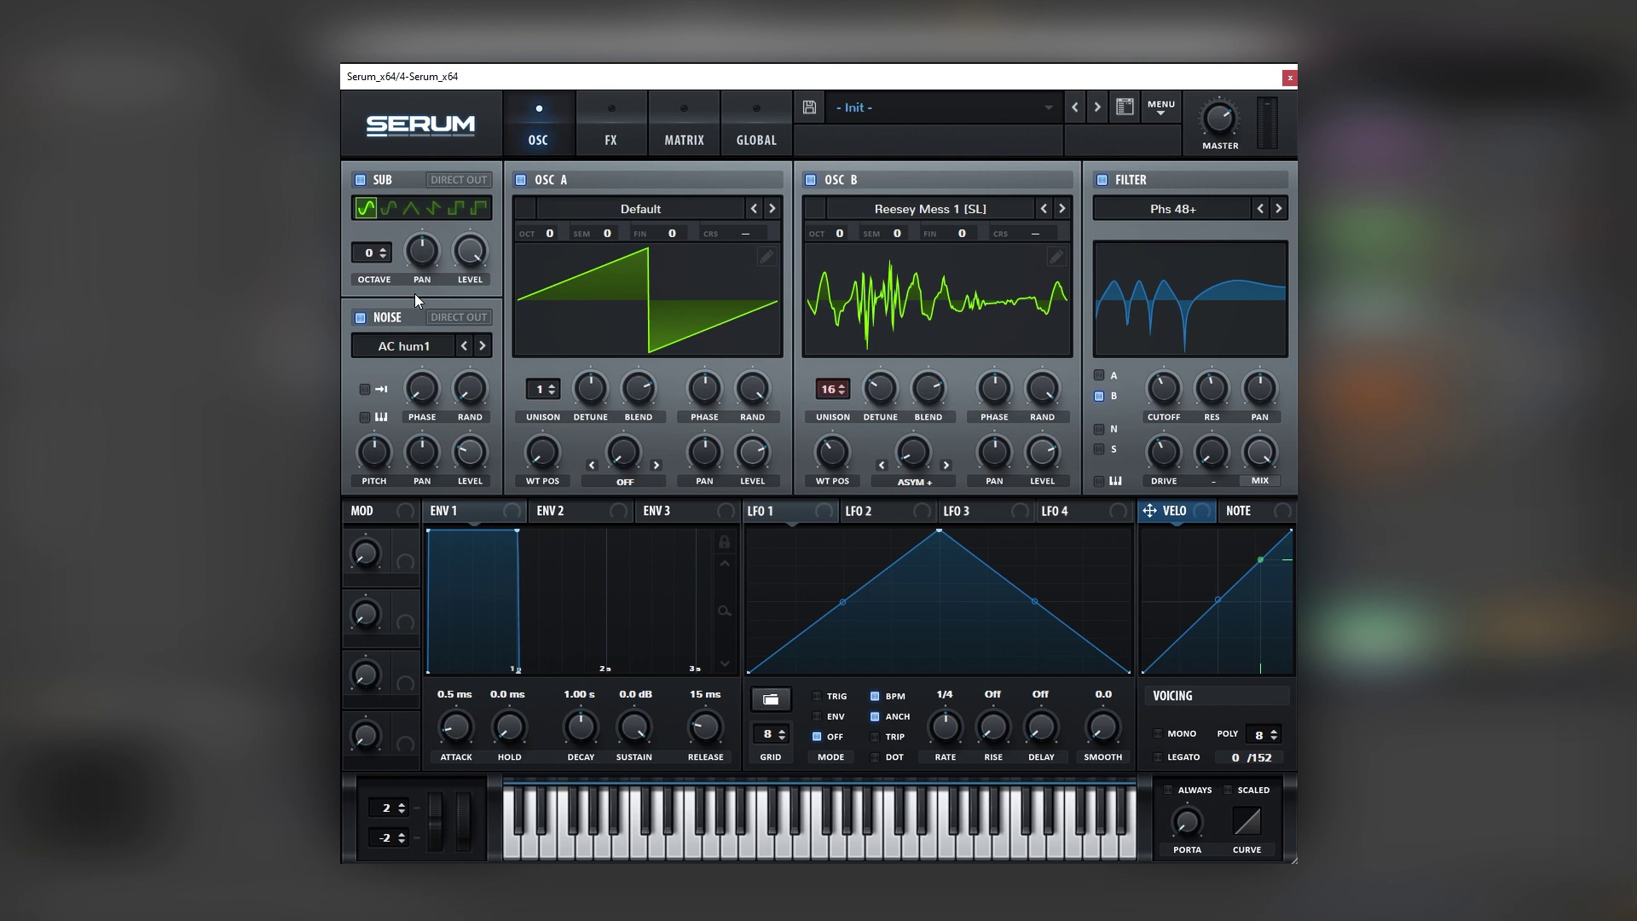
- Set OSC A to 16 unison voices, reduce its detune and lower its level to about 57%
drag(546, 389, 586, 307)
mouse_move(591, 388)
mouse_down()
mouse_move(587, 409)
mouse_move(586, 395)
mouse_up()
mouse_move(475, 249)
mouse_move(746, 469)
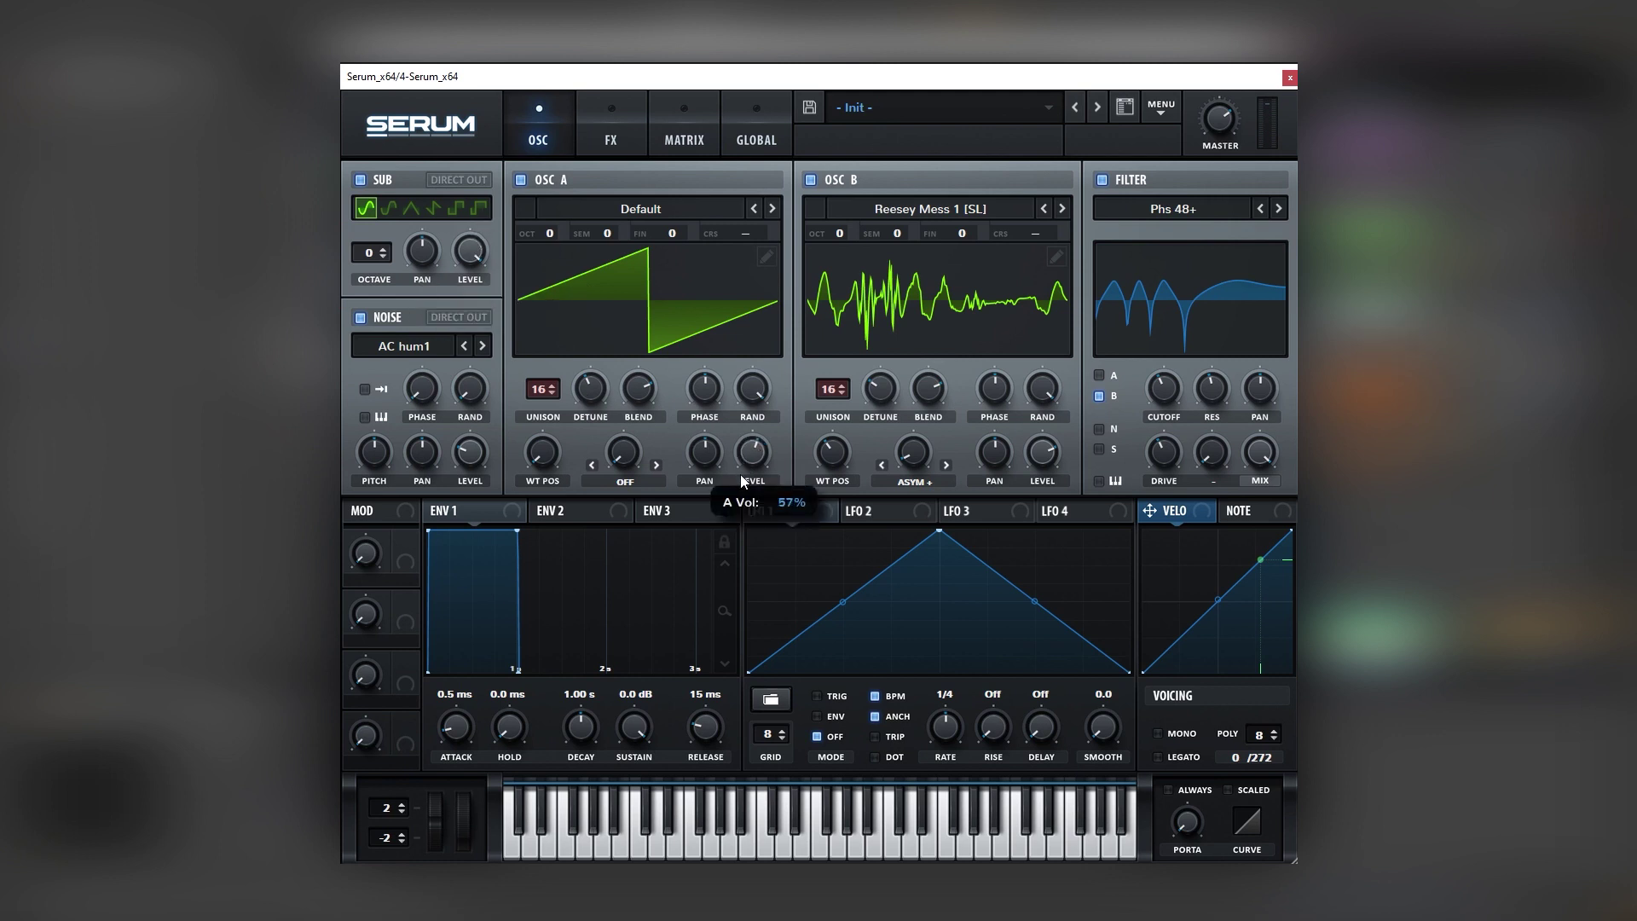
drag(742, 482, 742, 486)
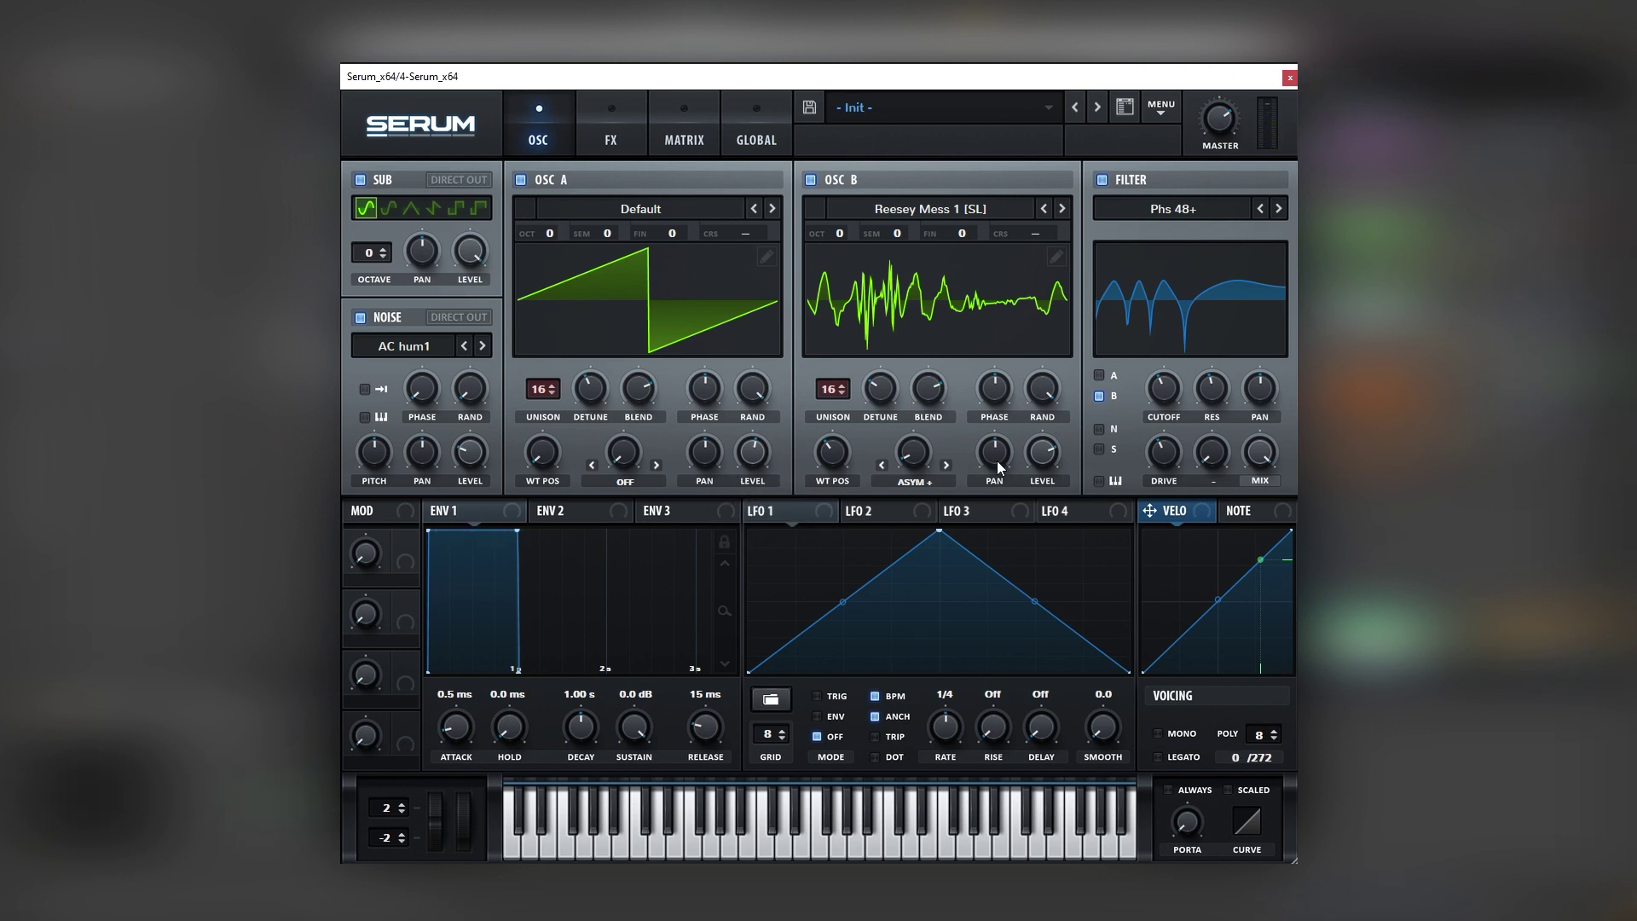
mouse_move(1027, 451)
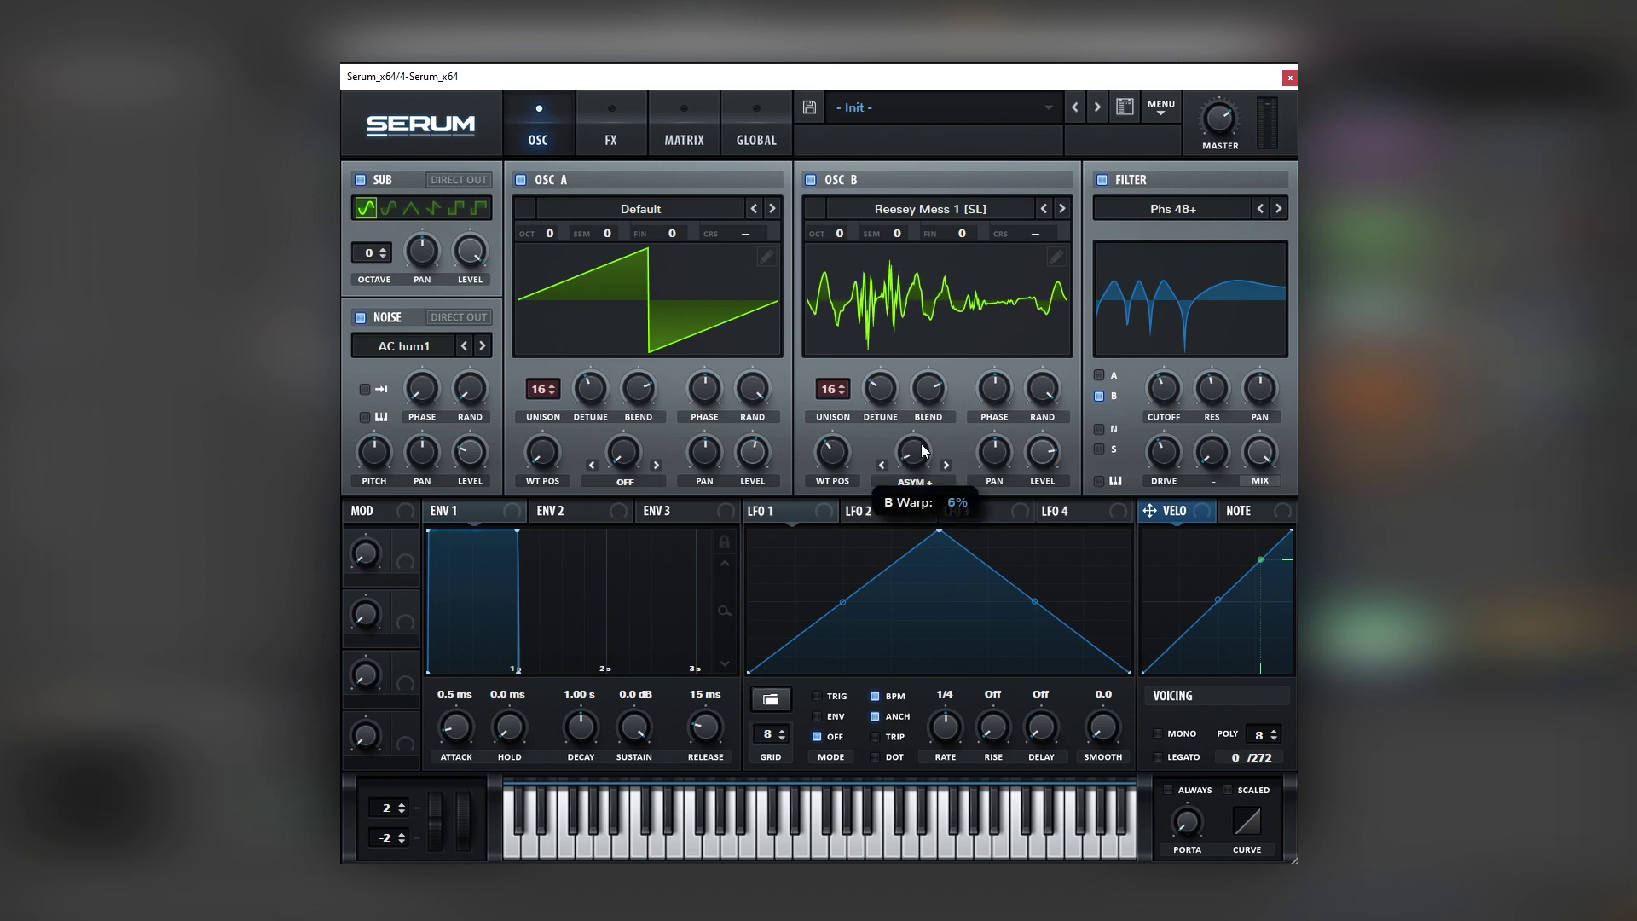
- Assign LFO 1 to OSC B's wavetable position and set the LFO rate to 1/2
mouse_move(846, 450)
mouse_down()
mouse_move(861, 384)
mouse_move(836, 478)
mouse_move(847, 455)
mouse_move(834, 474)
mouse_move(826, 457)
mouse_up()
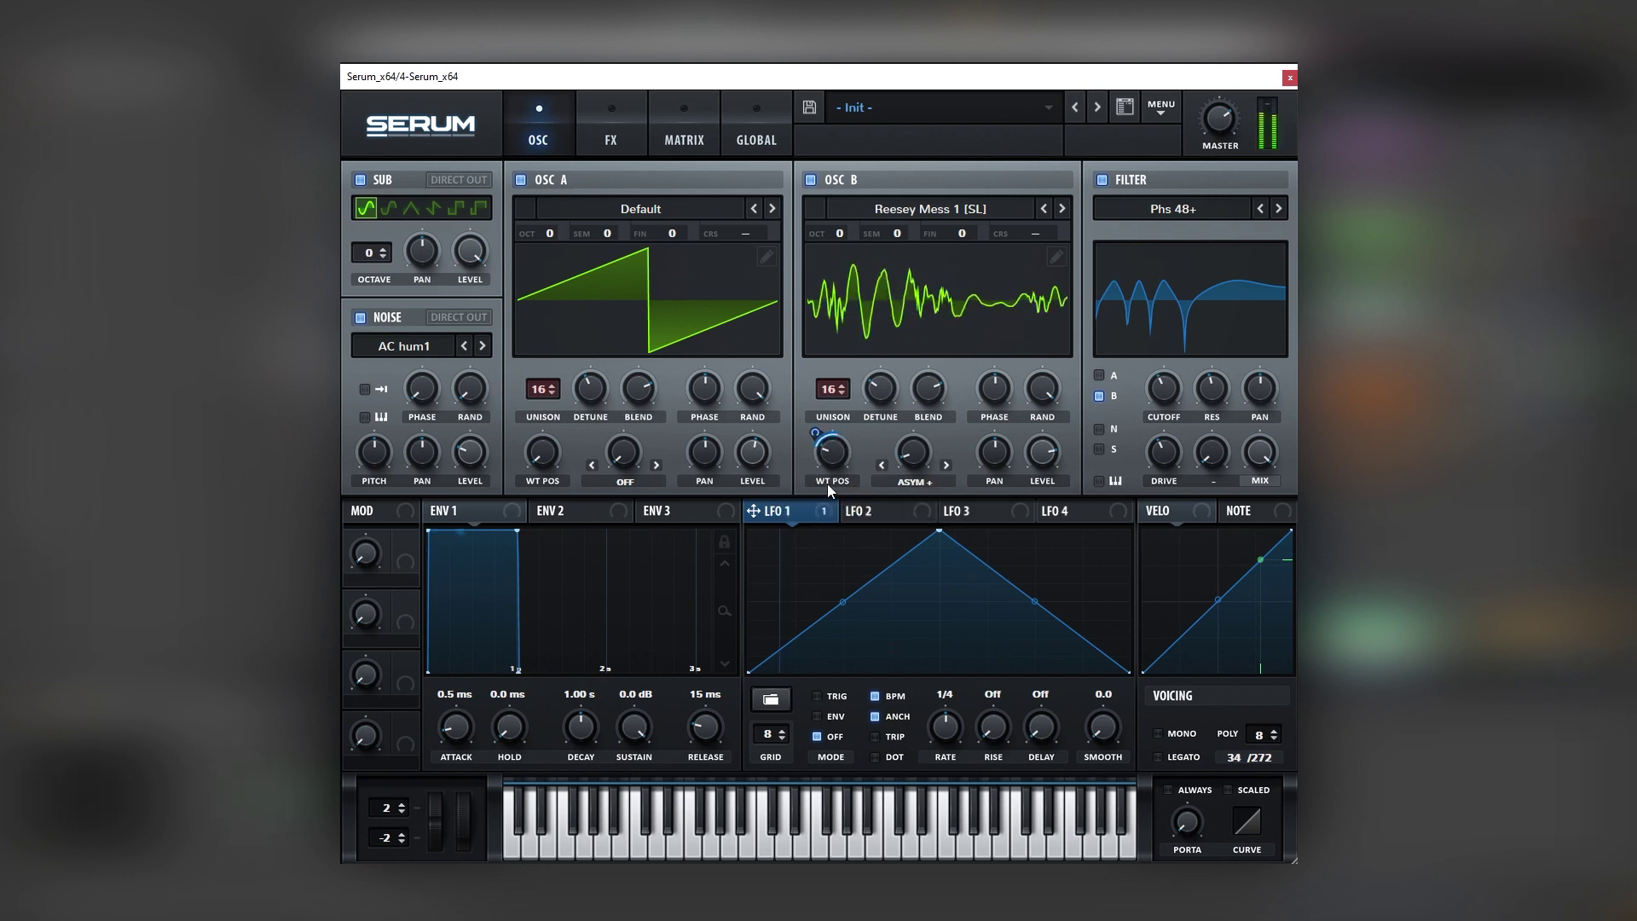
mouse_move(821, 442)
drag(825, 463, 826, 462)
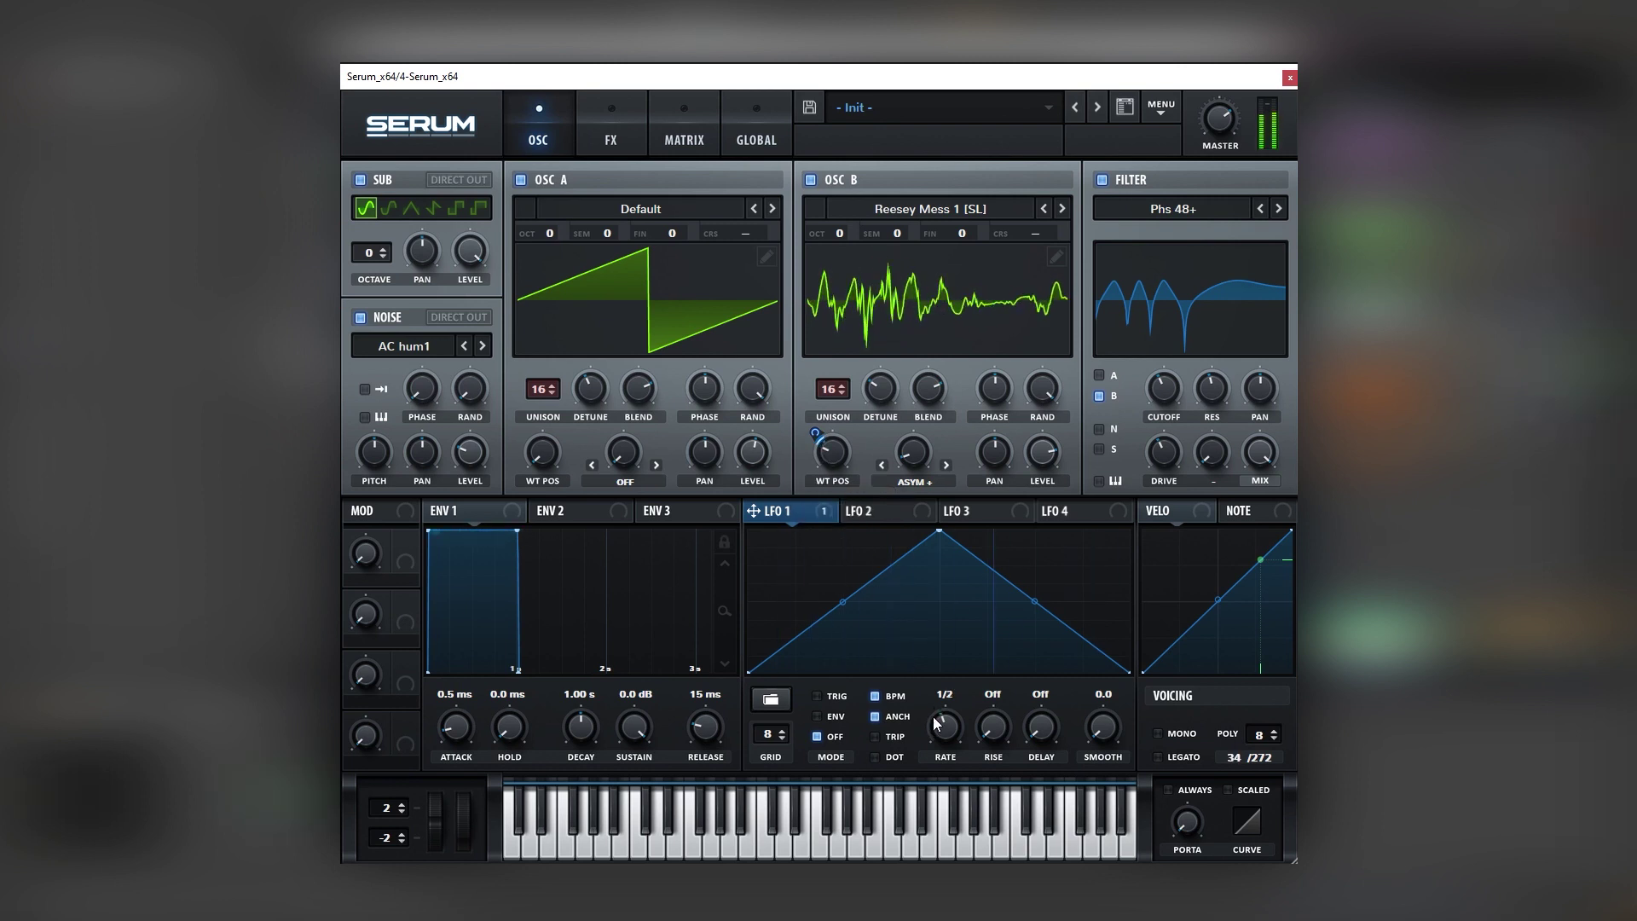
drag(939, 724, 939, 731)
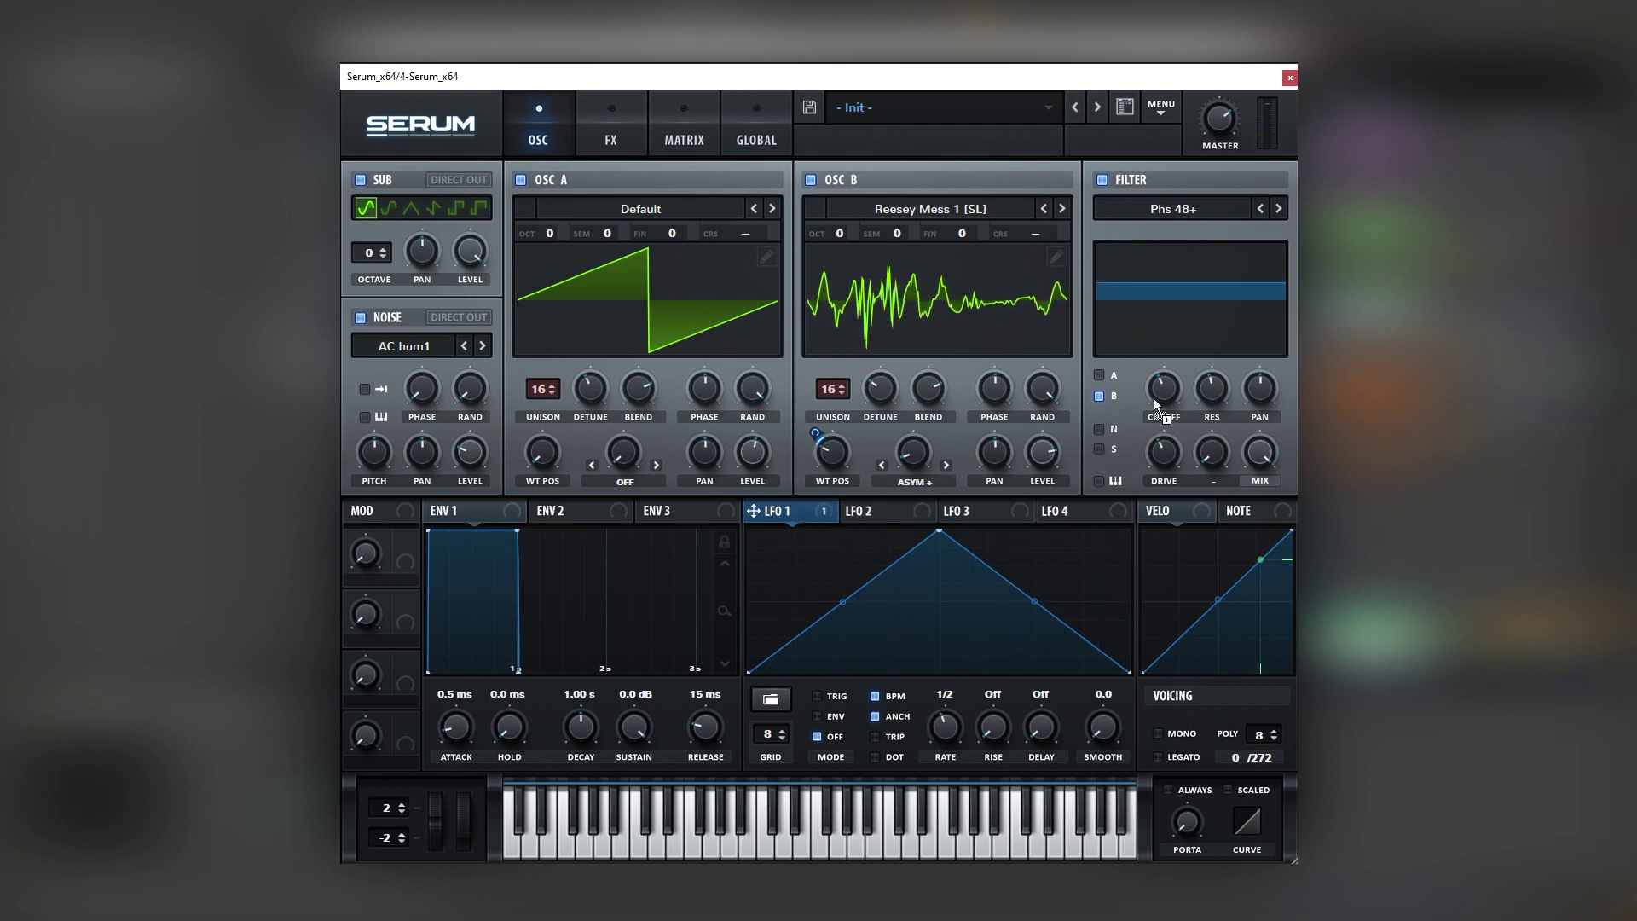
- Modulate the filter cutoff with LFO 1, turn off its BPM sync, slow its rate to 2.3 Hz and adjust the modulation depth
drag(1145, 369, 1141, 415)
click(874, 695)
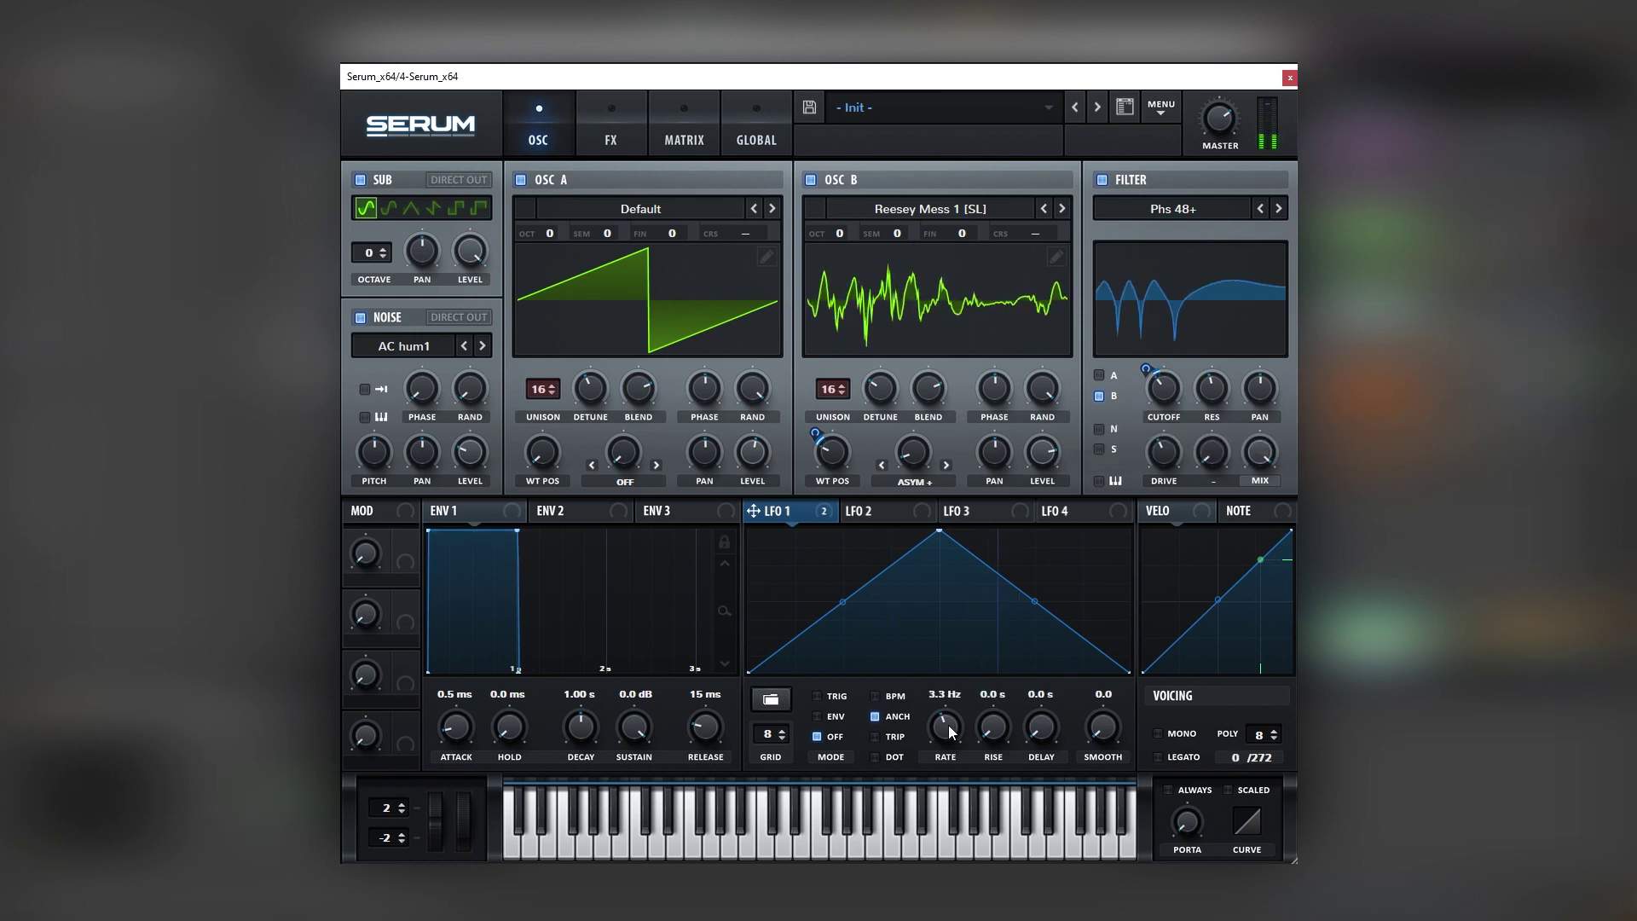
drag(952, 735, 952, 747)
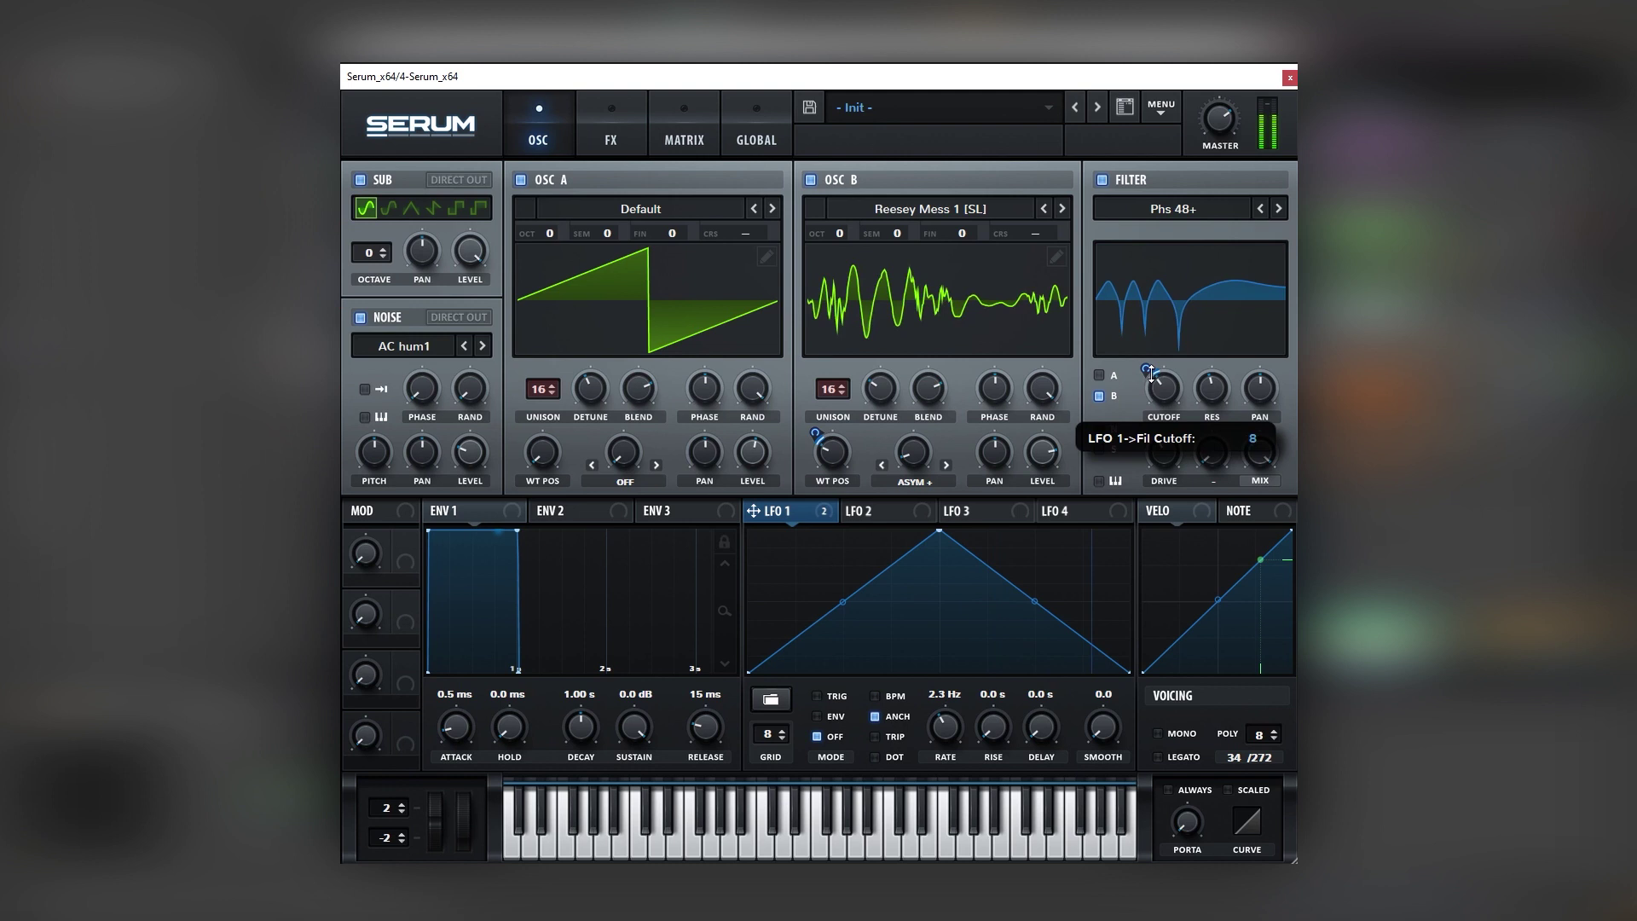
drag(1145, 369, 1153, 392)
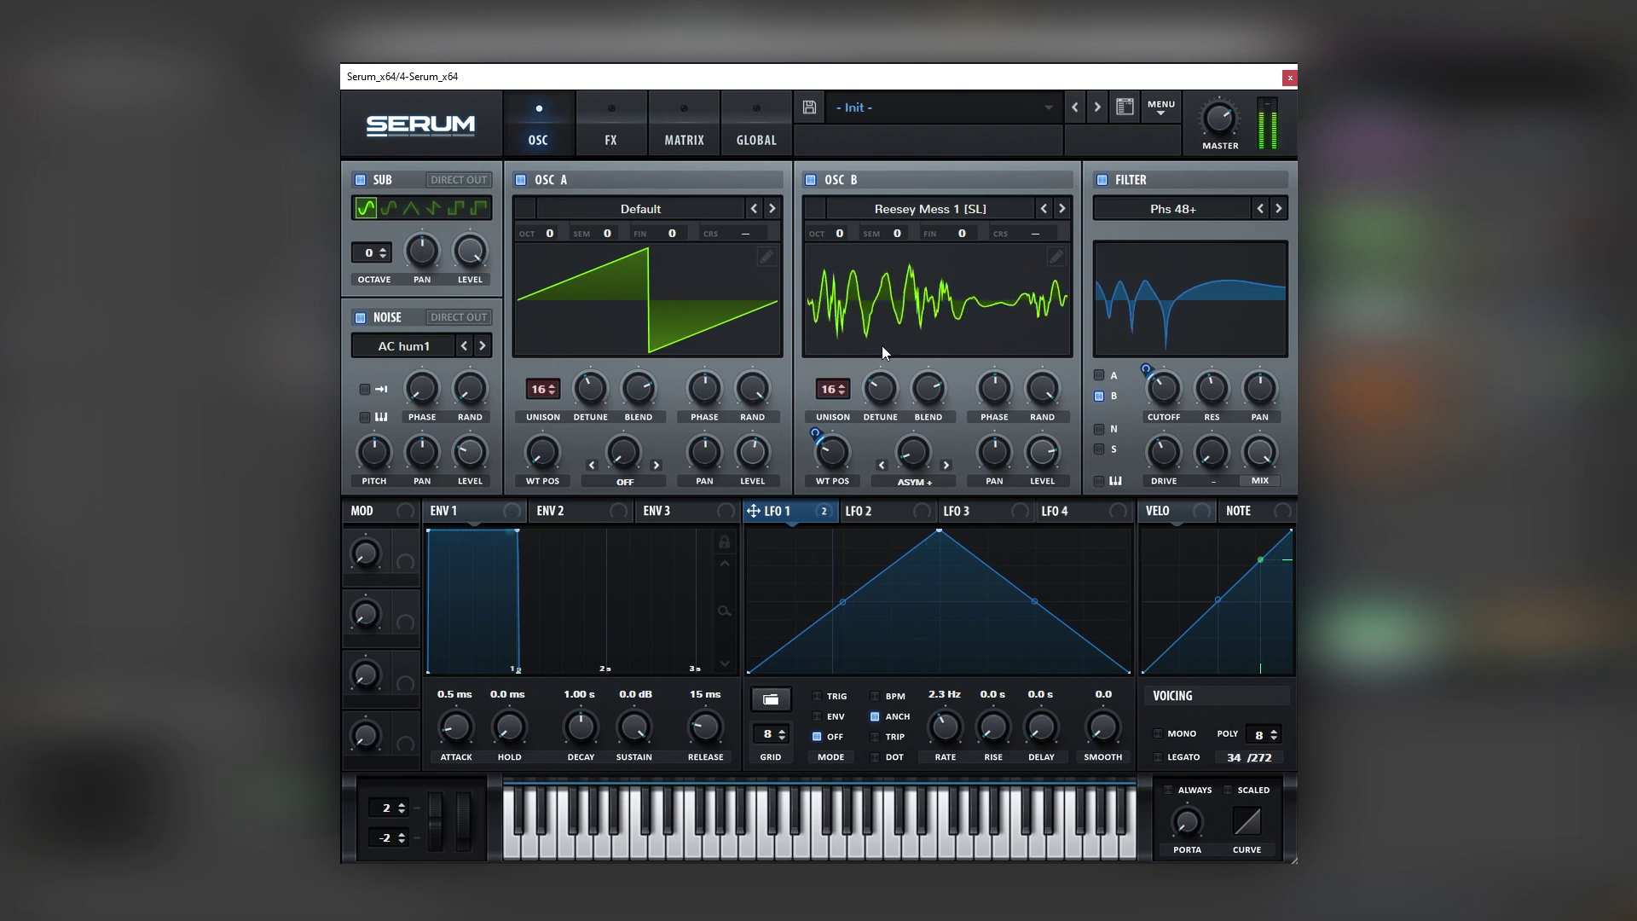
- Remove all modulators from the filter cutoff and from OSC B's wavetable position
right_click(1164, 388)
click(1228, 455)
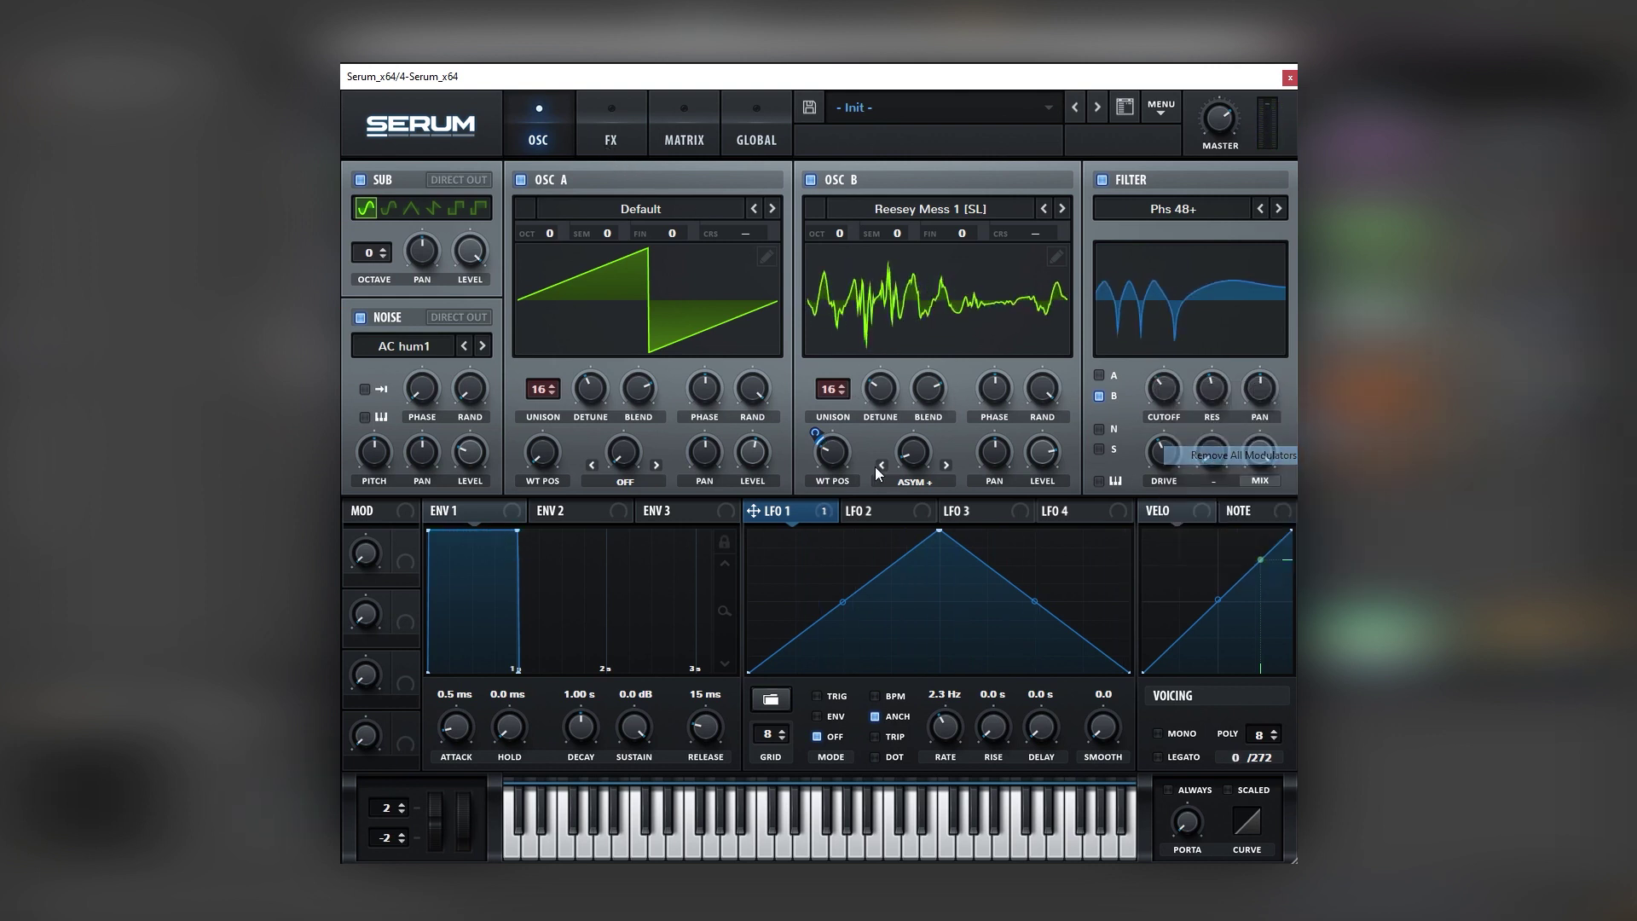
right_click(833, 442)
click(878, 475)
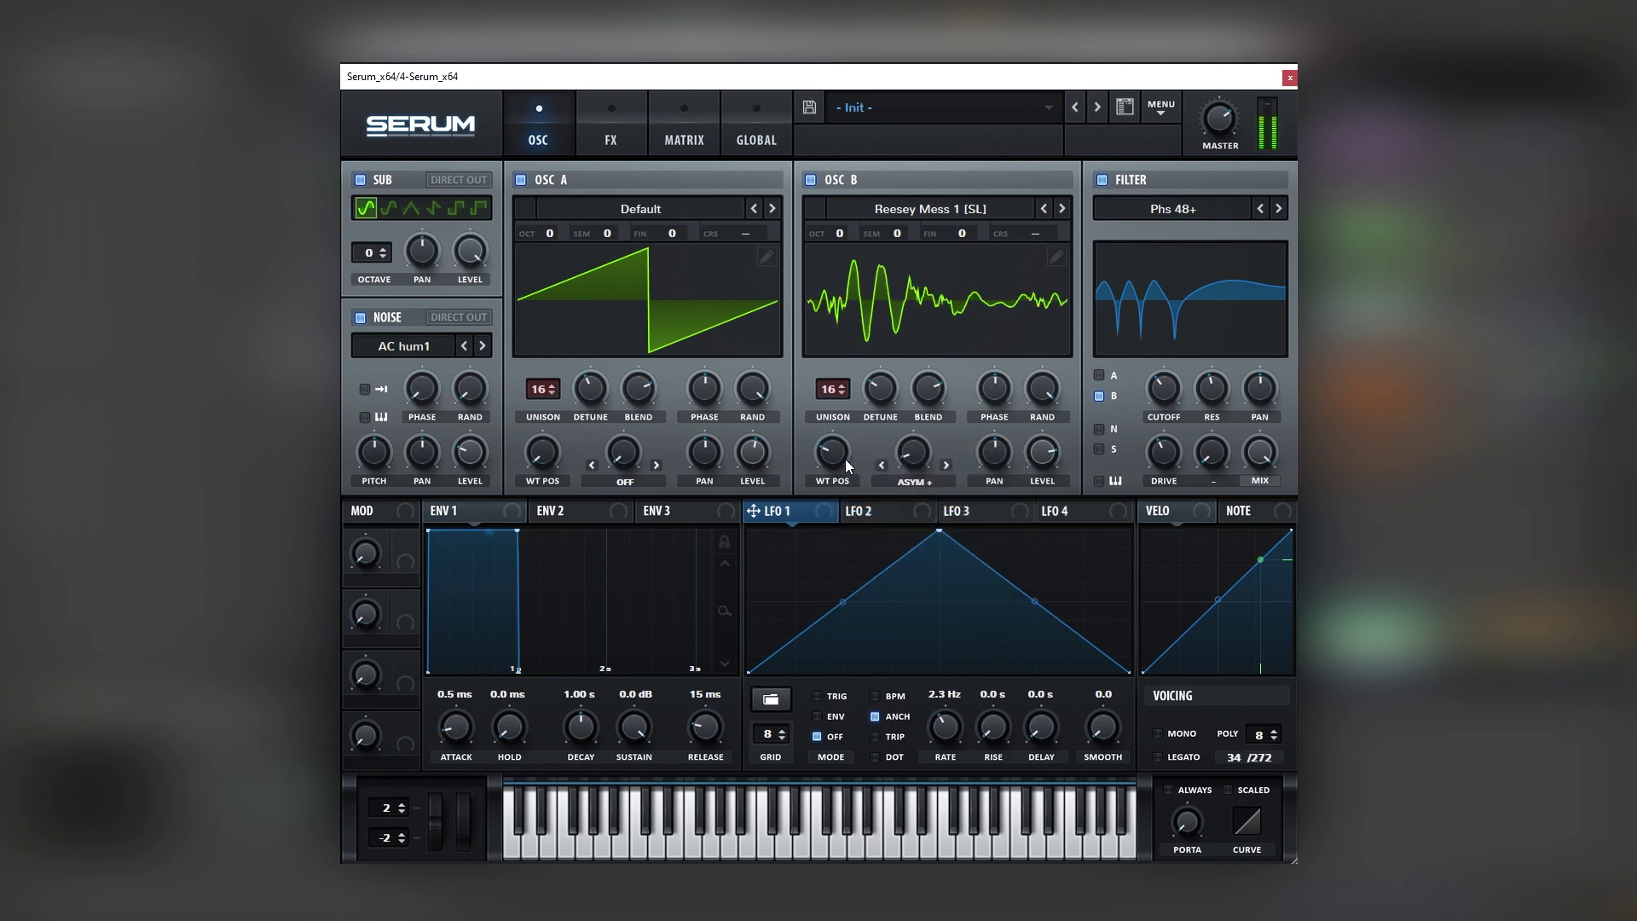
- Lower the filter cutoff to 96 Hz and fine-tune OSC B's wavetable position
mouse_move(1164, 394)
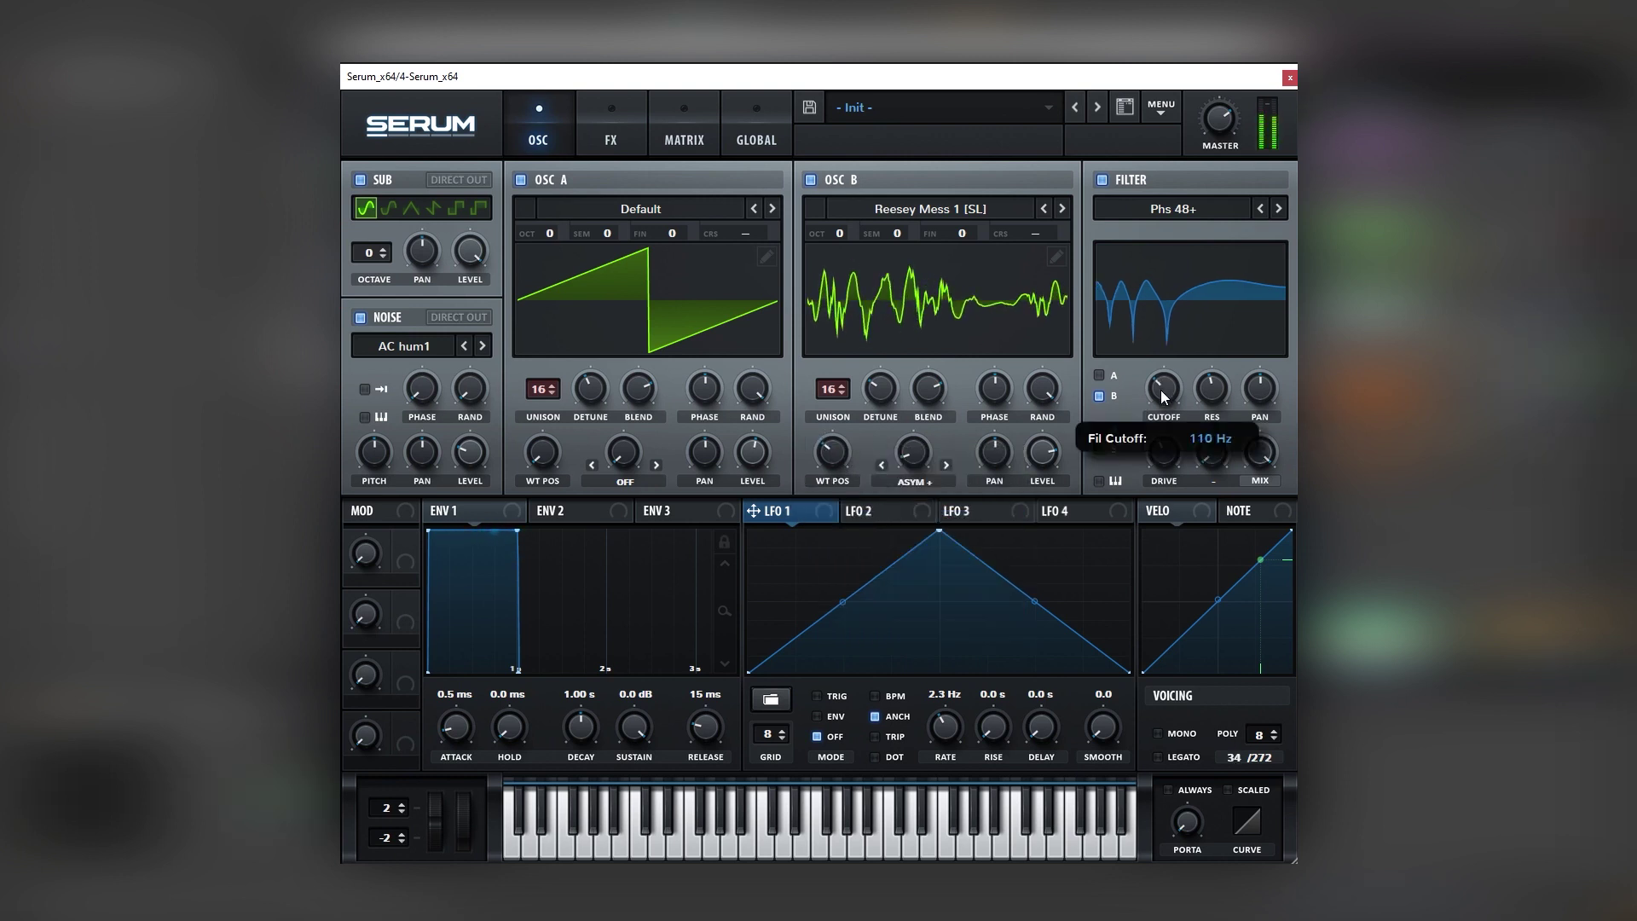
drag(1164, 395, 1165, 401)
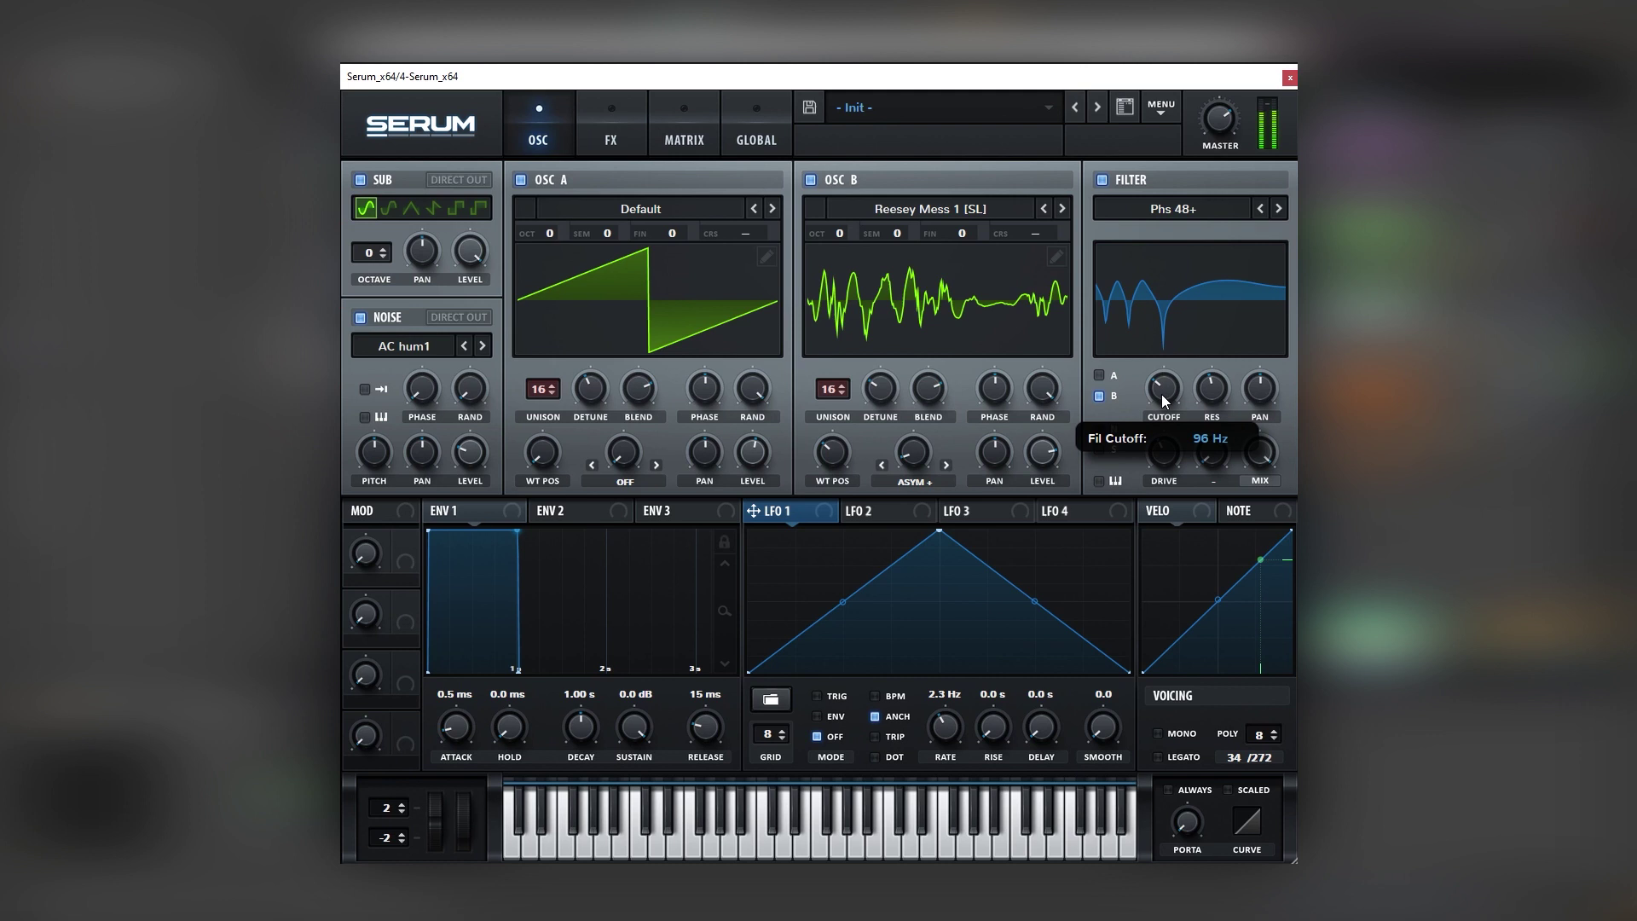
drag(852, 450, 842, 440)
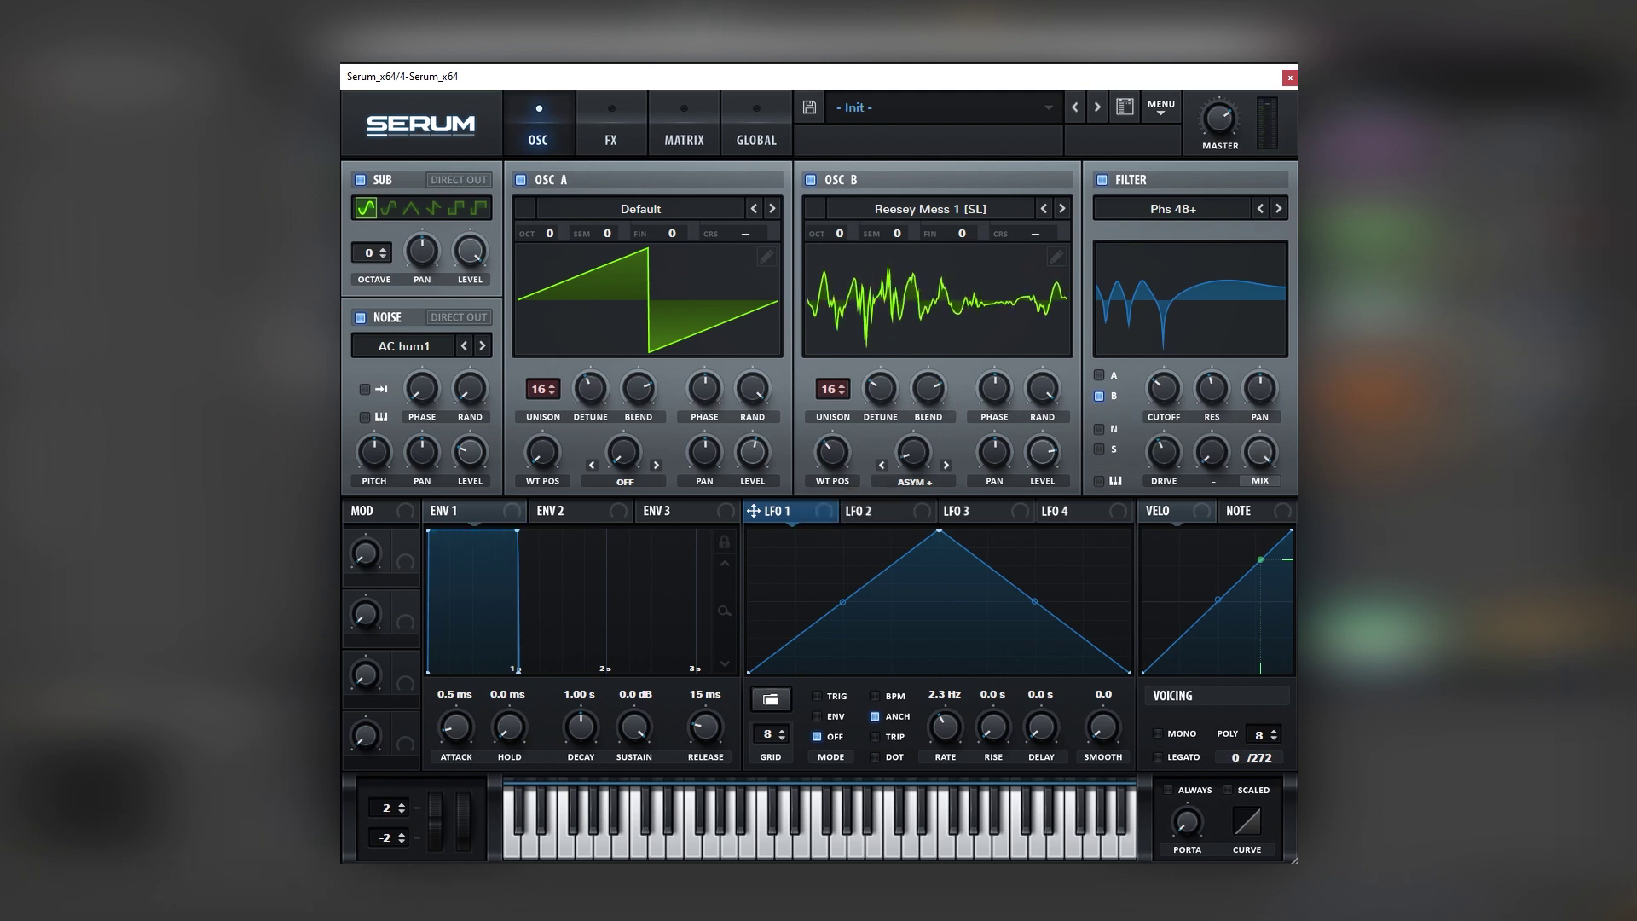
- Enable the Distortion effect and set the drive of its Tube mode to about 83%
click(610, 128)
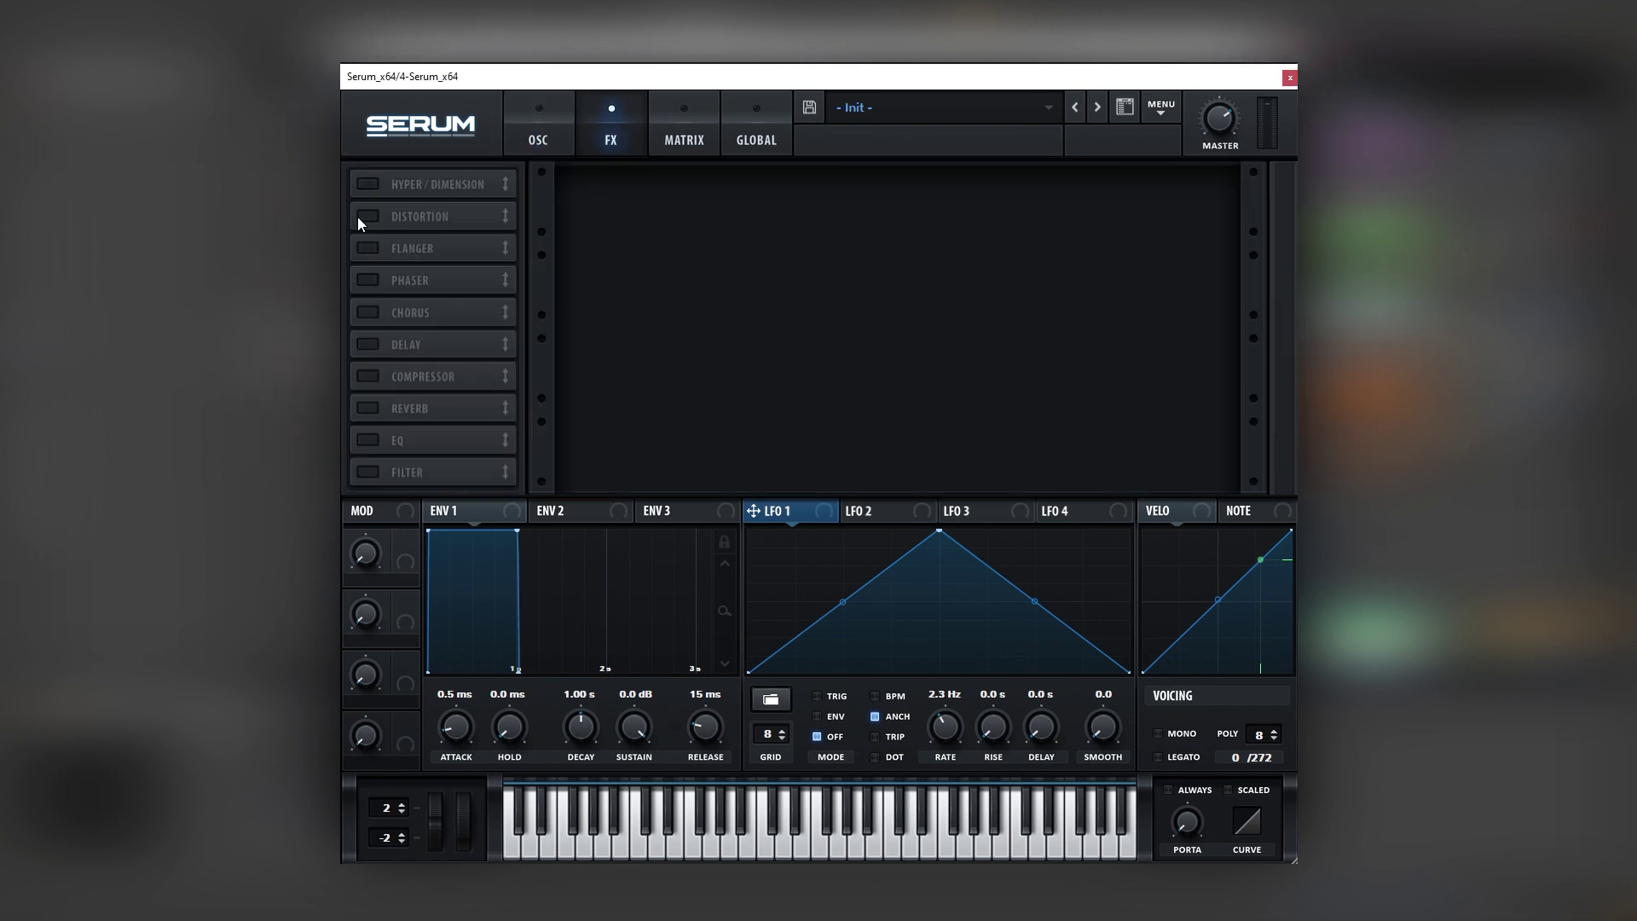
click(367, 216)
mouse_move(1050, 172)
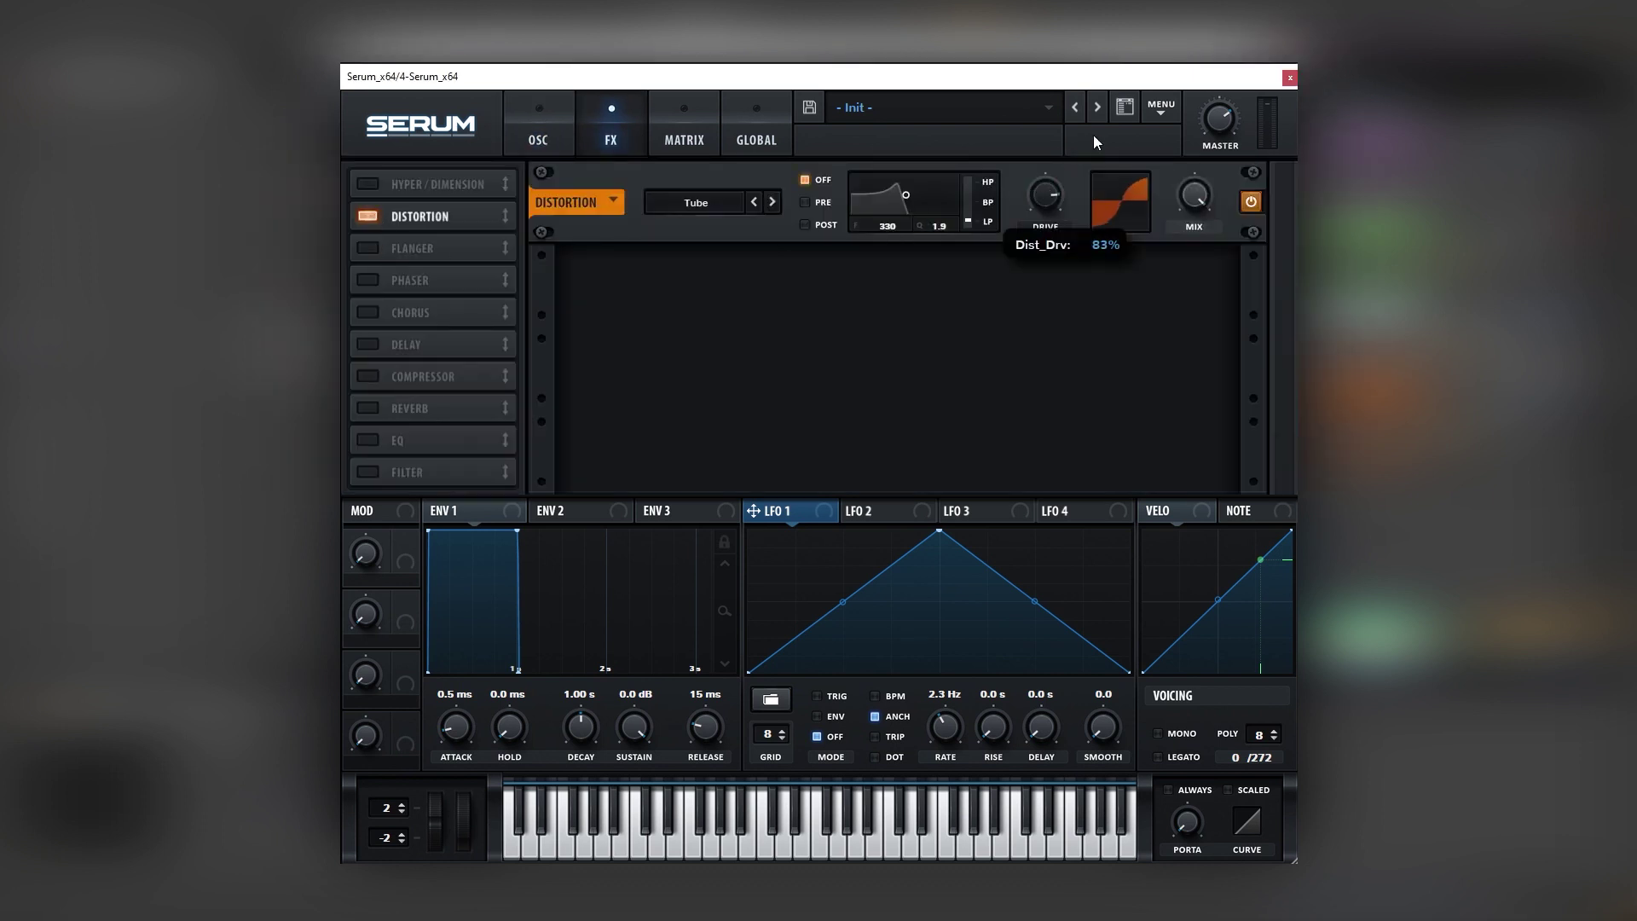
drag(1093, 135, 1109, 121)
- Enable the Compressor in multiband mode with about 12.6 dB gain, raise its release and adjust the individual band levels
click(366, 379)
mouse_move(921, 259)
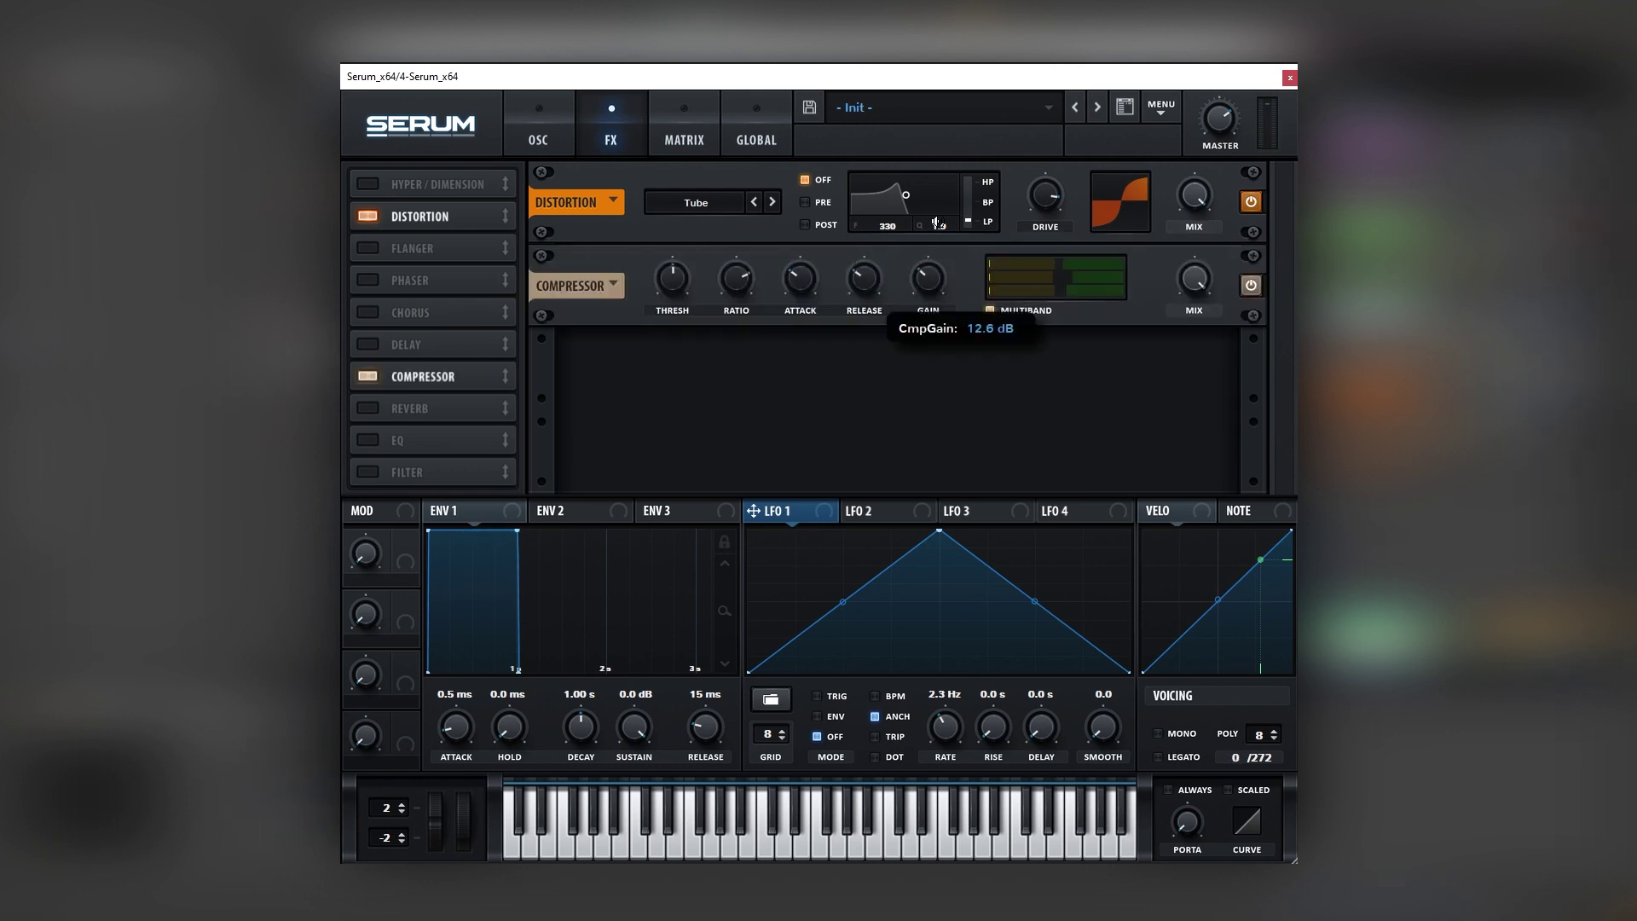
drag(904, 225, 906, 225)
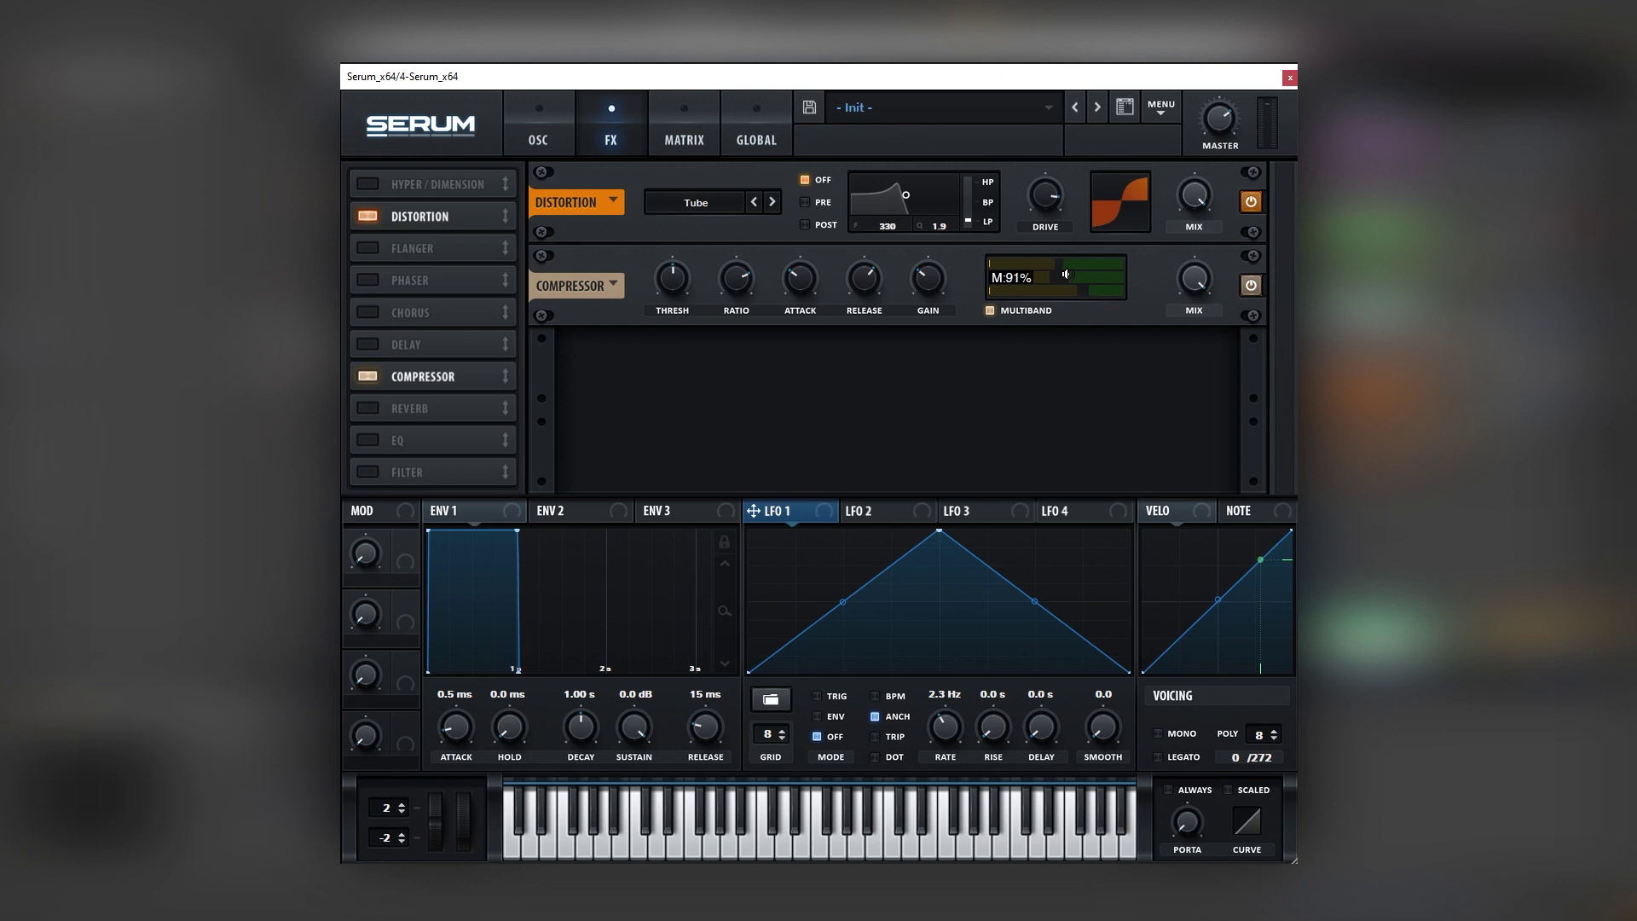
drag(1070, 257, 1076, 290)
- Add the Filter effect with the MG Low 6 type and adjust its cutoff
click(365, 473)
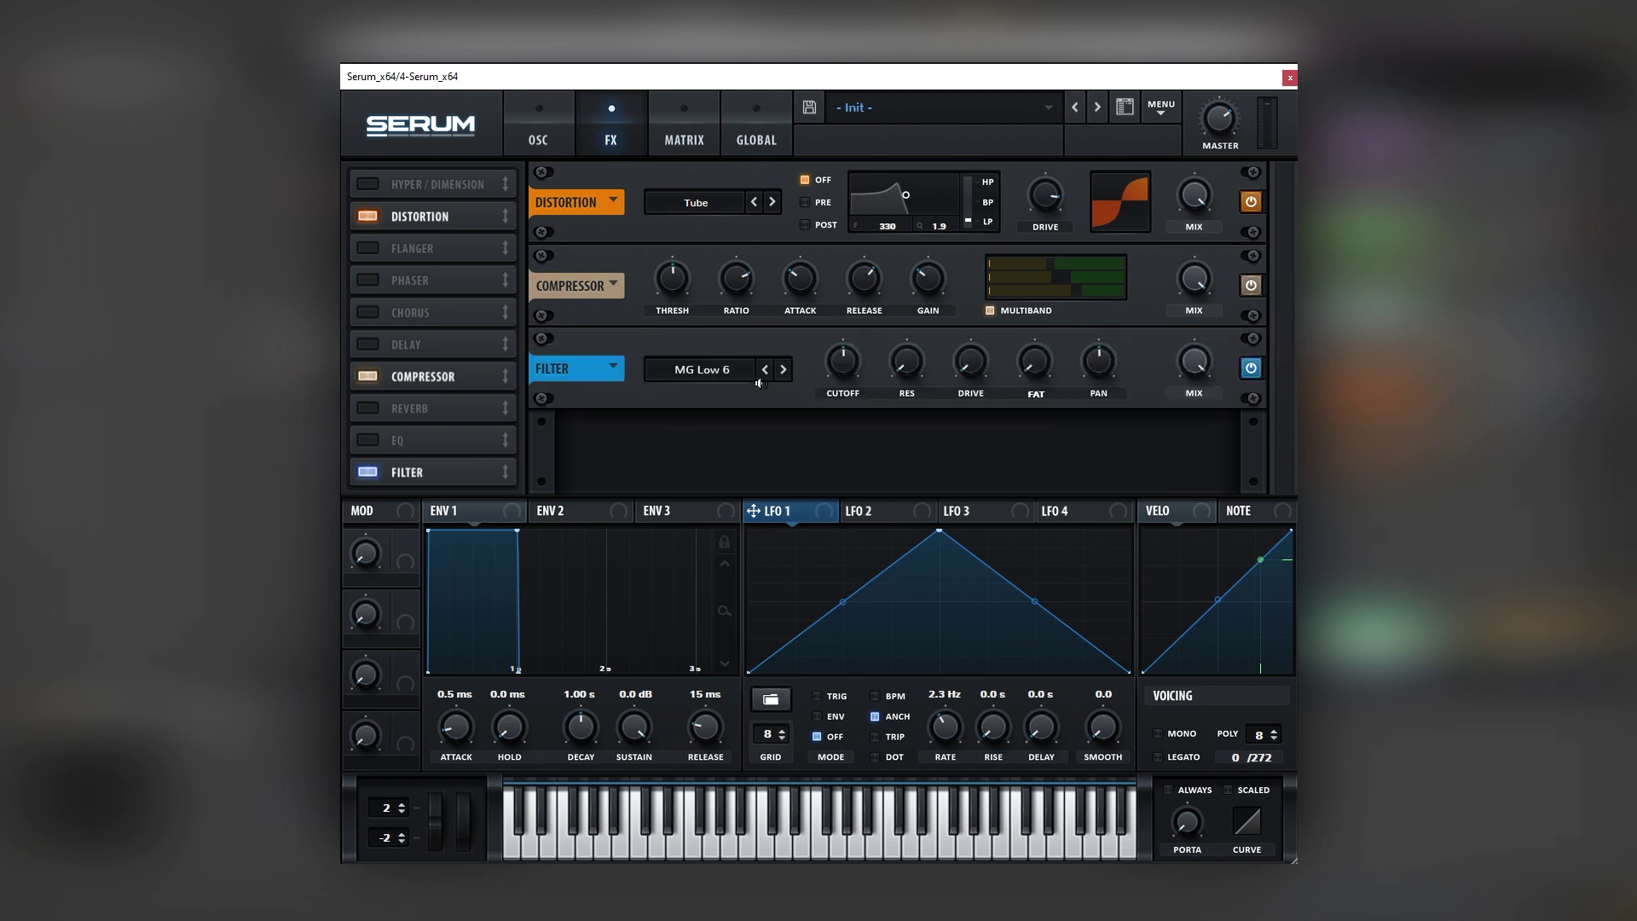
drag(830, 359, 862, 299)
click(841, 373)
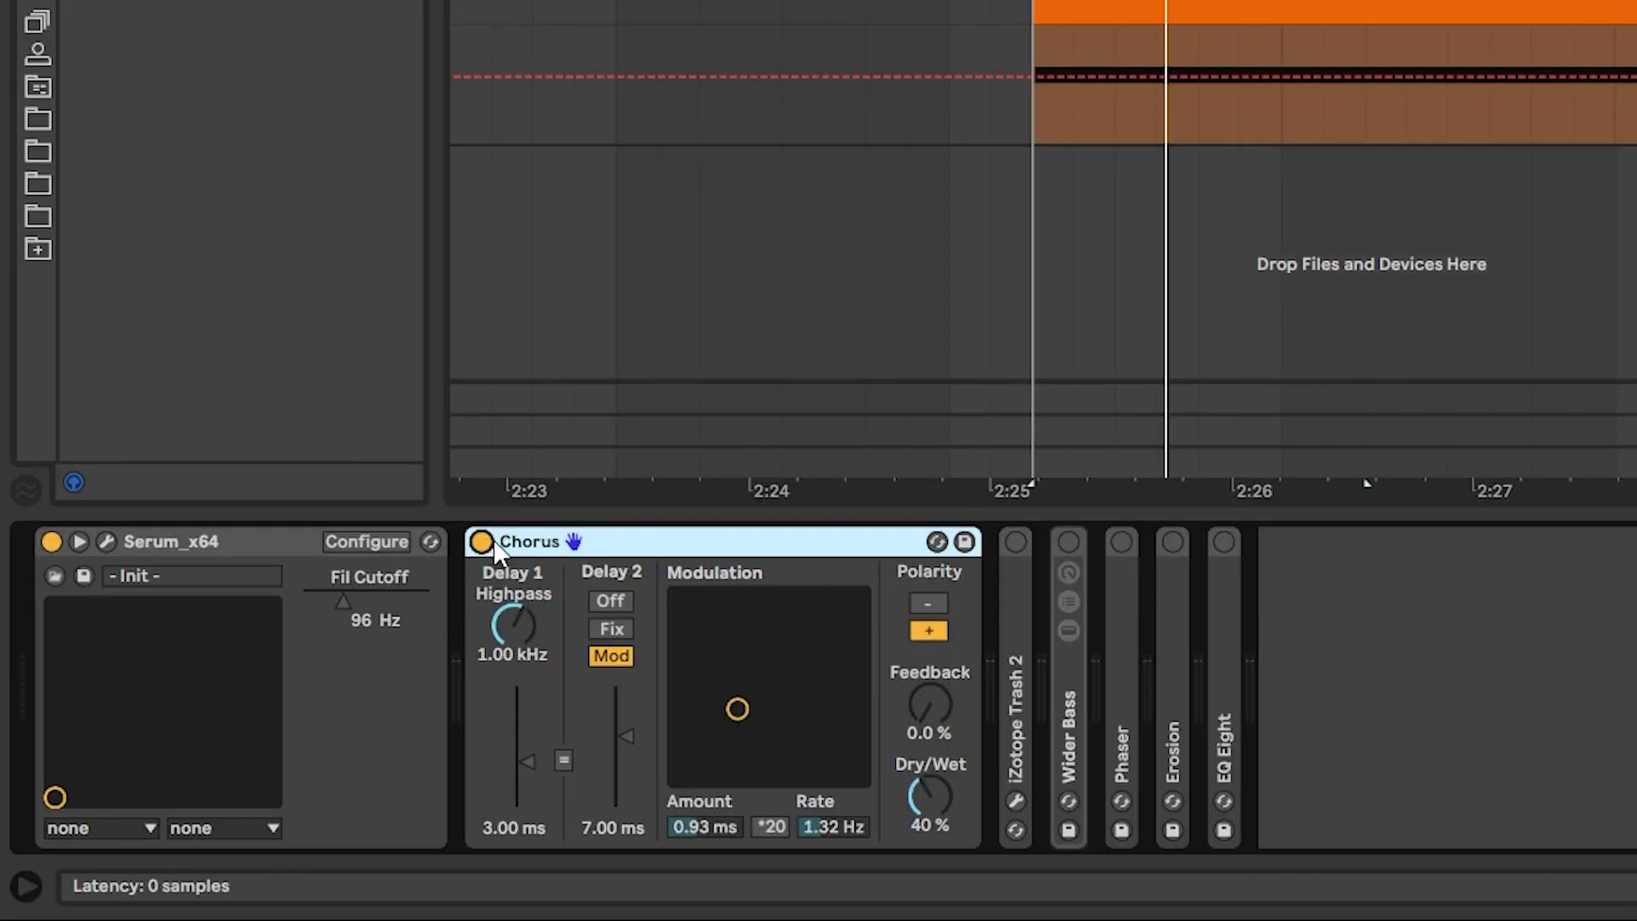
- Open iZotope Trash 2 from the Ableton Live device chain and compare Cold Solder and Faulty Transistor, settling on Bad Breakup for Stage 1
double_click(1016, 595)
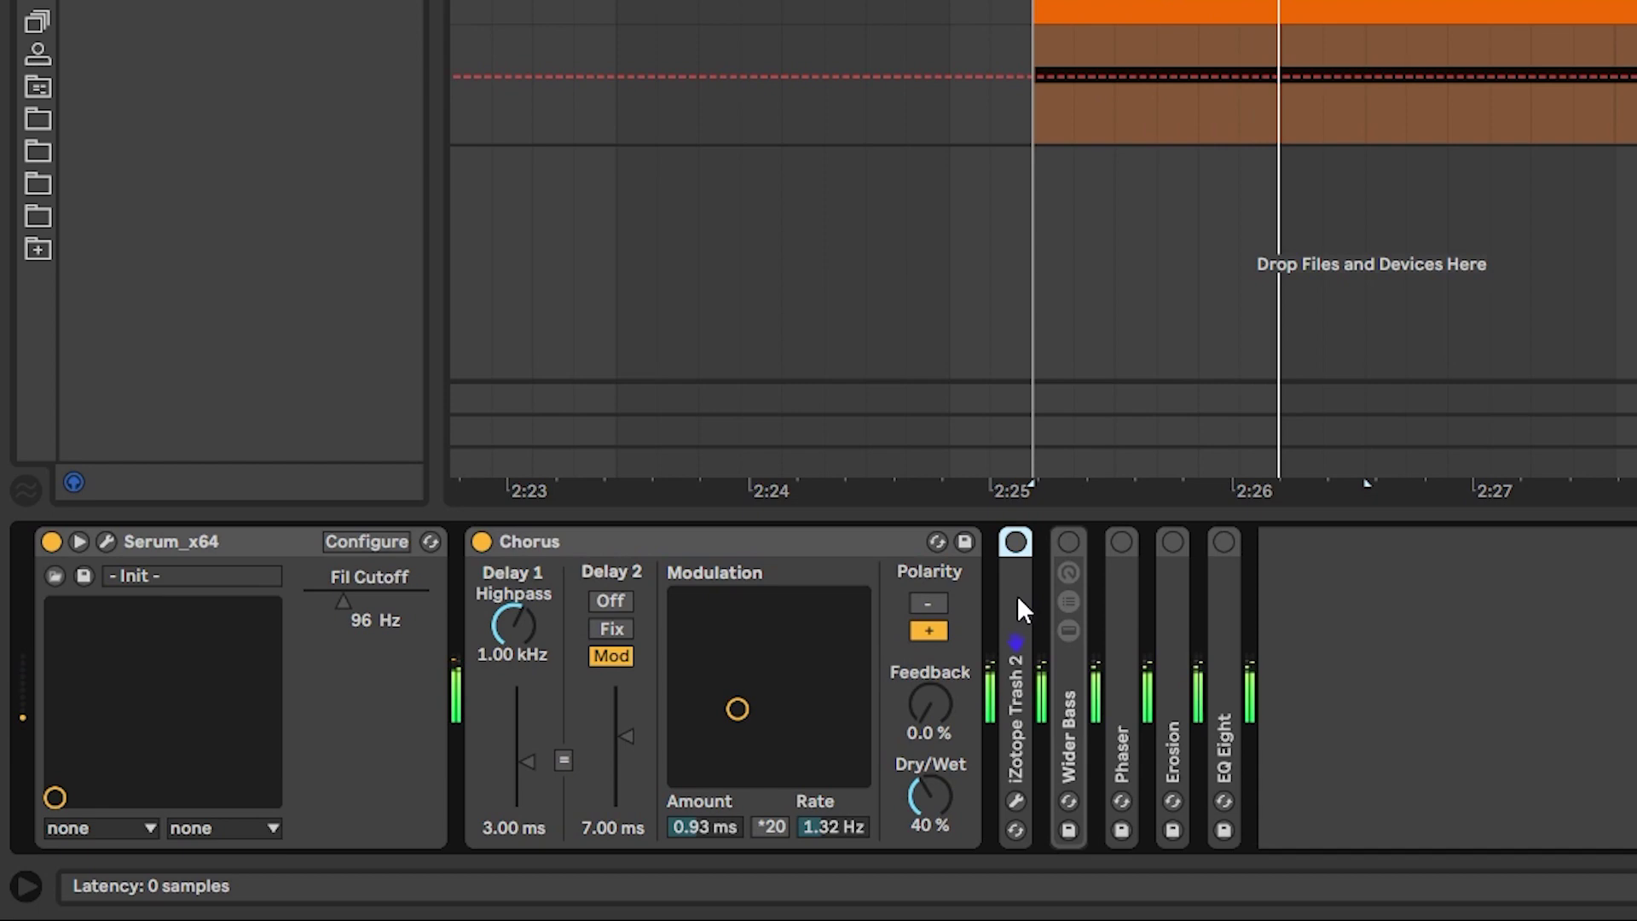
click(1070, 542)
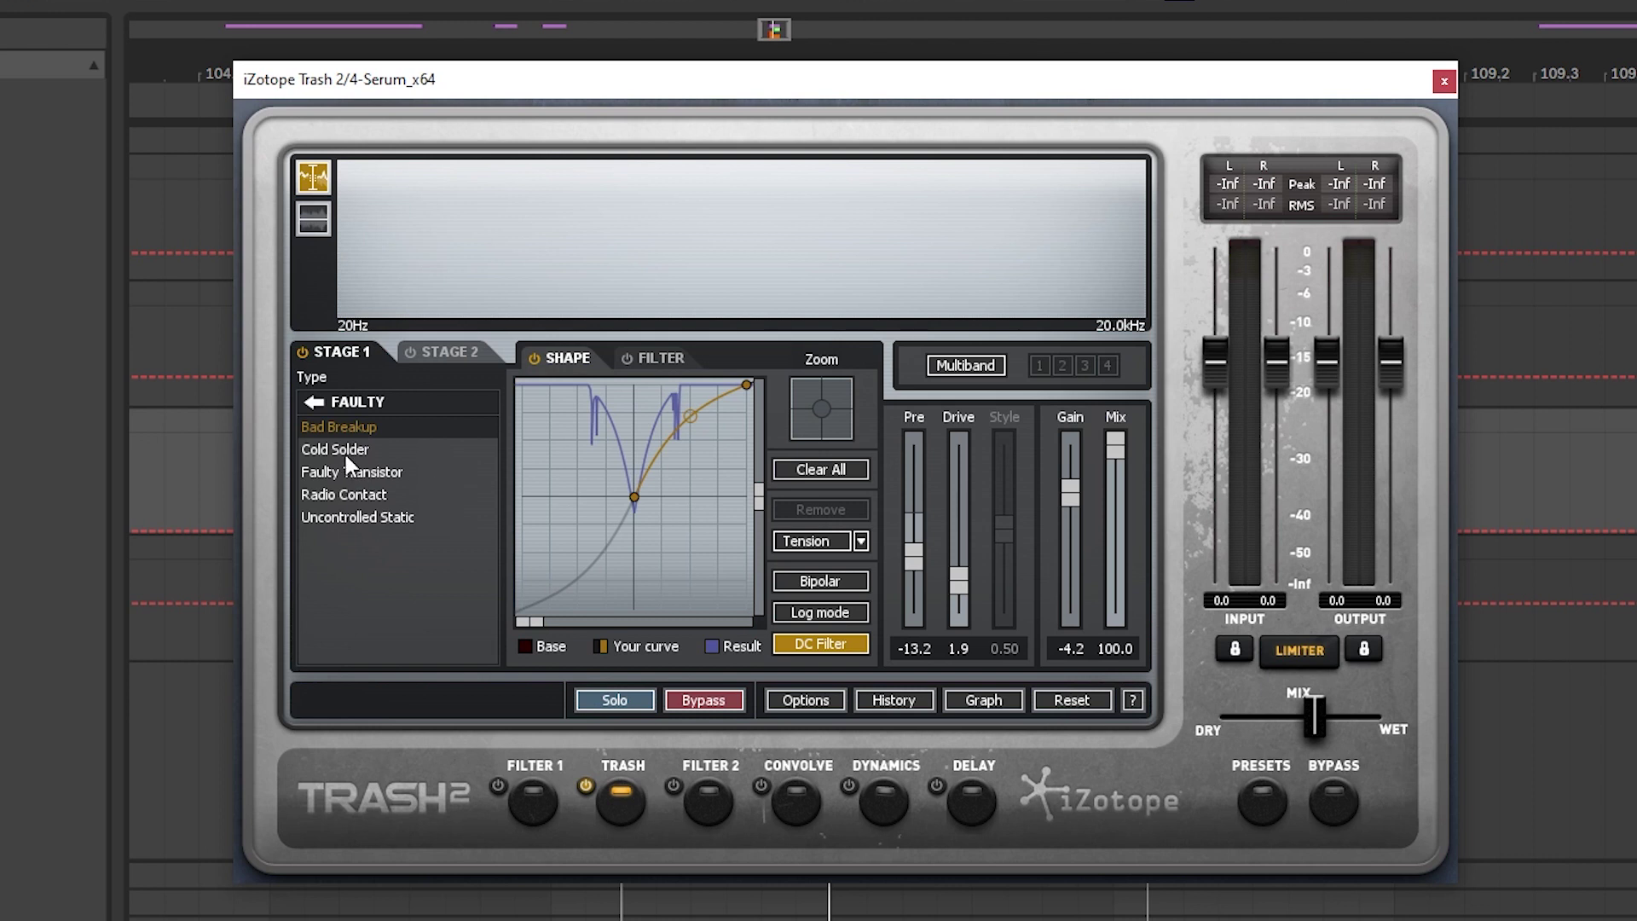
click(344, 450)
click(348, 473)
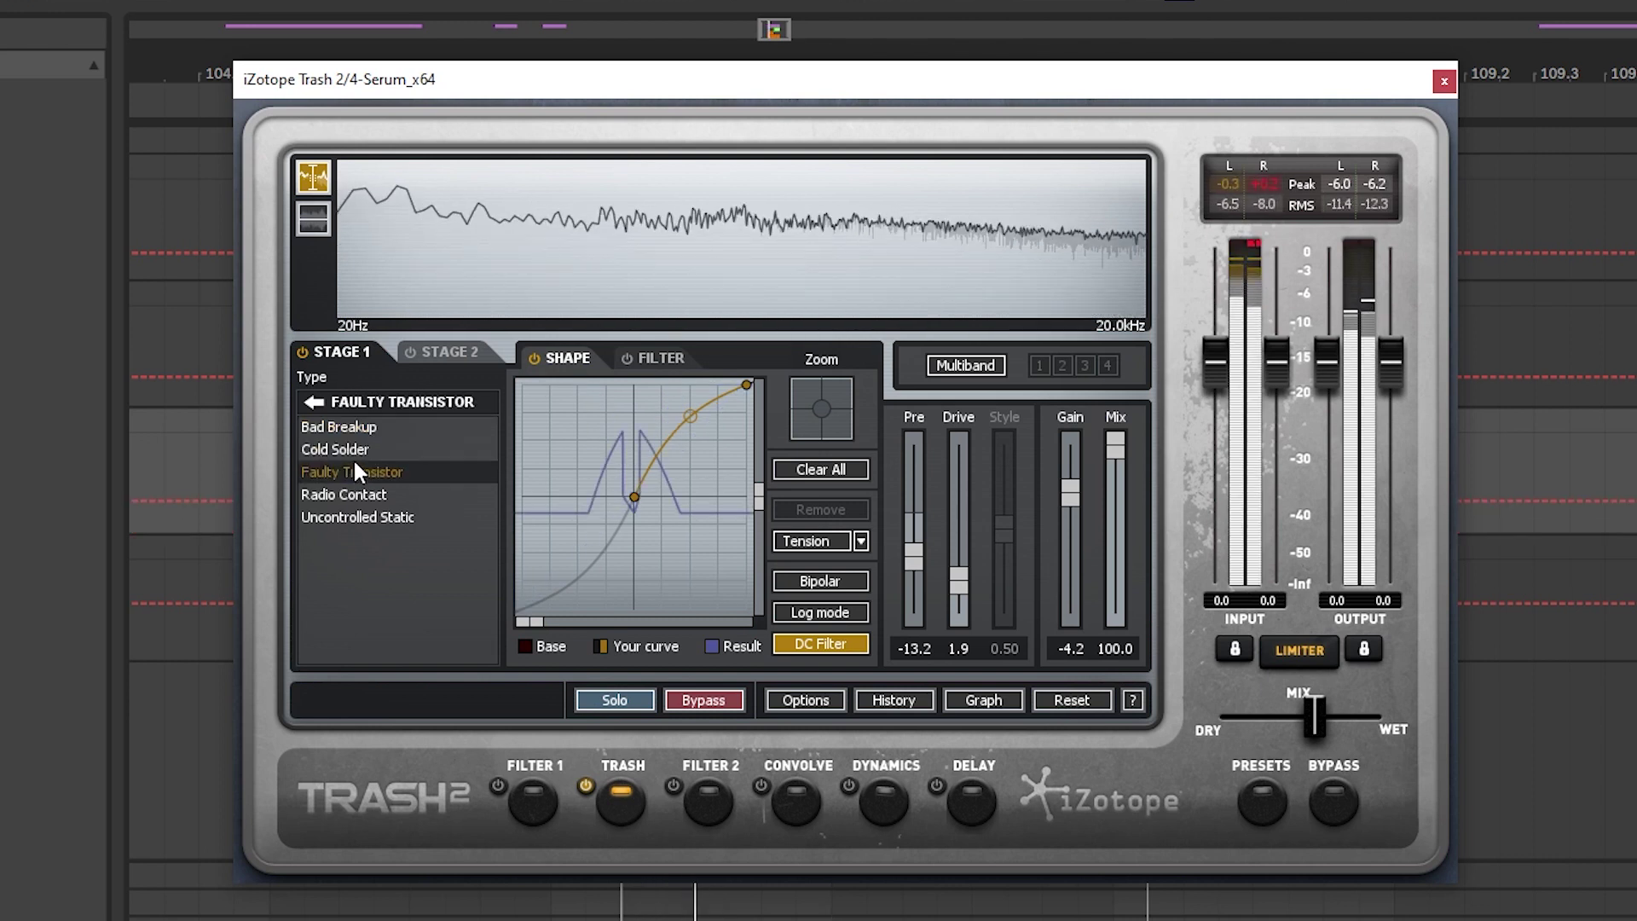
click(356, 428)
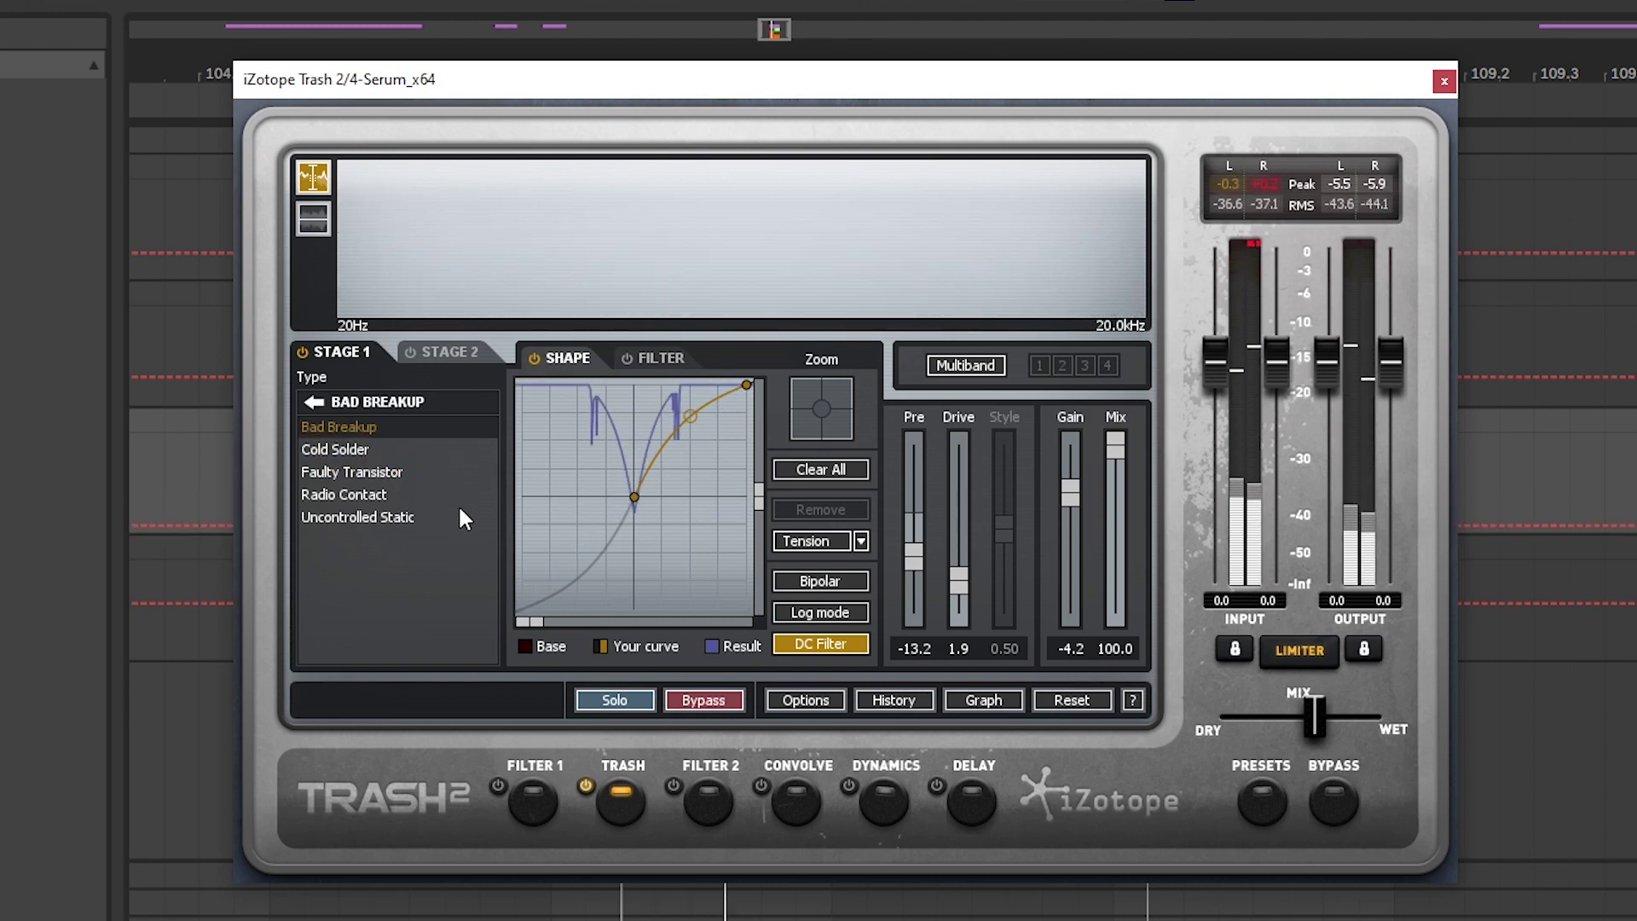
- Review Stage 1's distortion categories, return to the Faulty group and raise the drive slightly
click(315, 401)
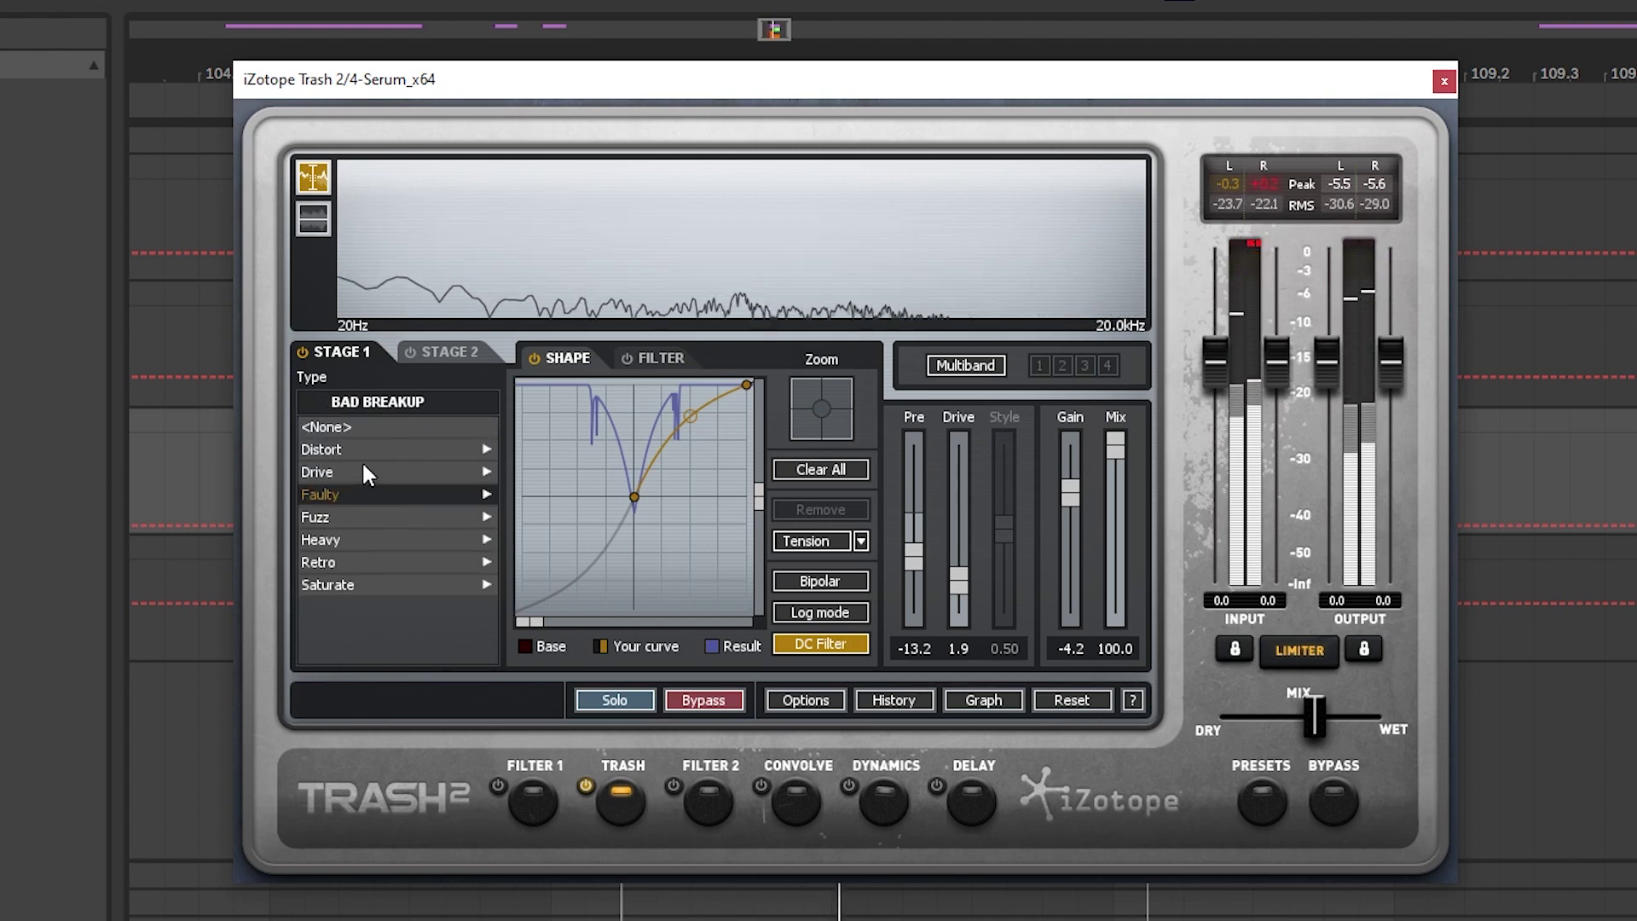
click(332, 493)
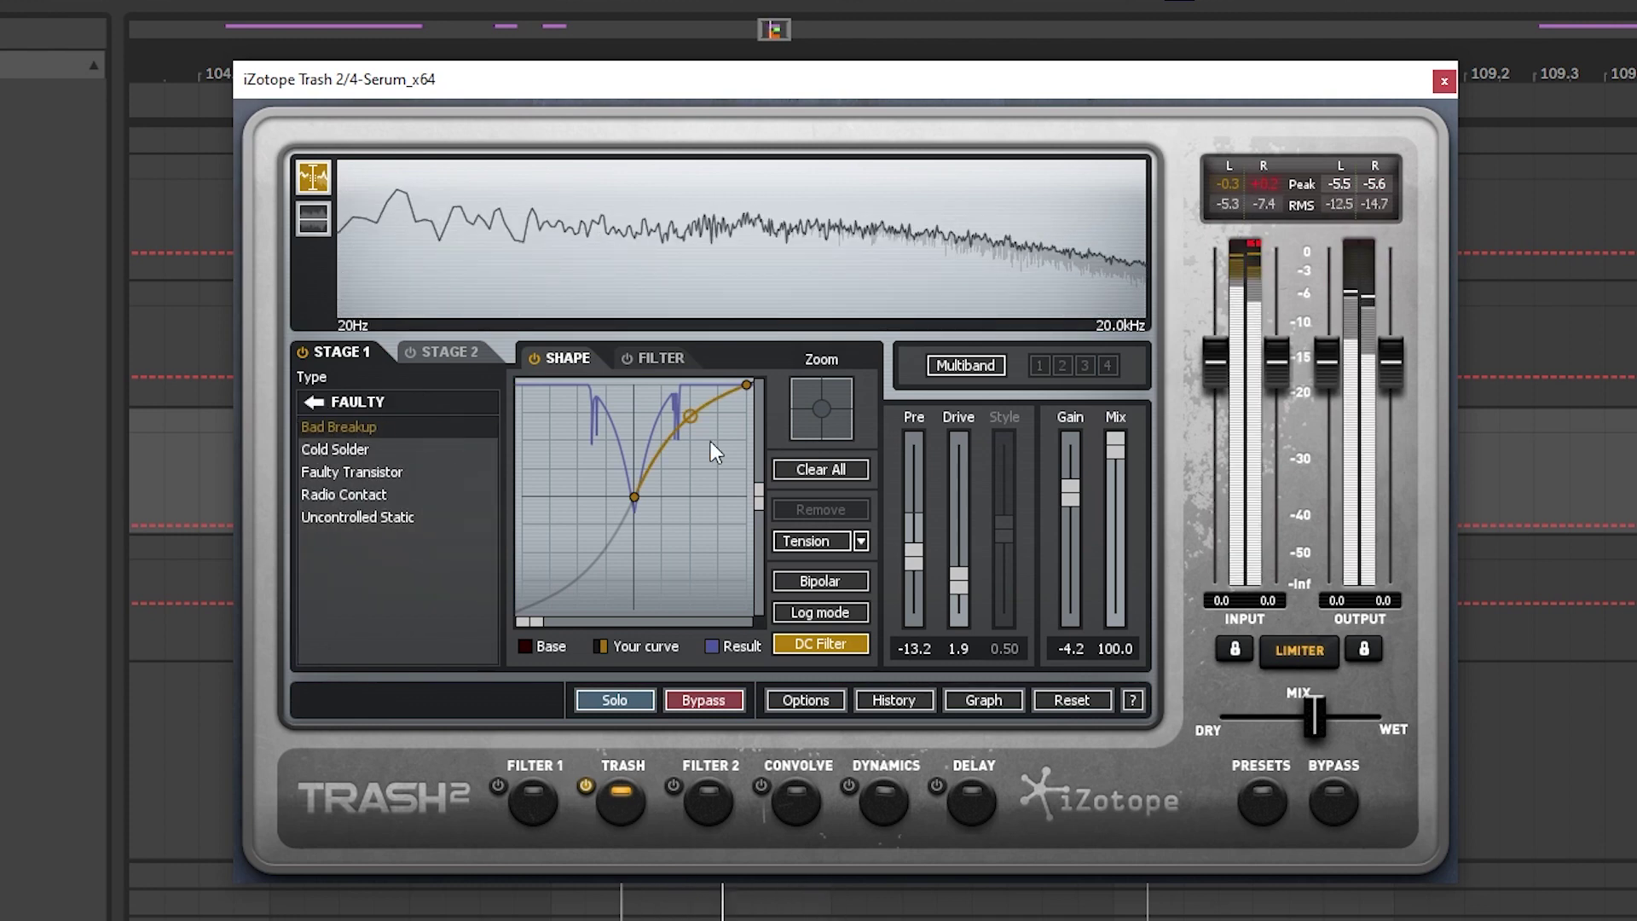
mouse_move(958, 583)
mouse_down()
mouse_move(959, 513)
mouse_move(955, 597)
mouse_move(950, 569)
mouse_up()
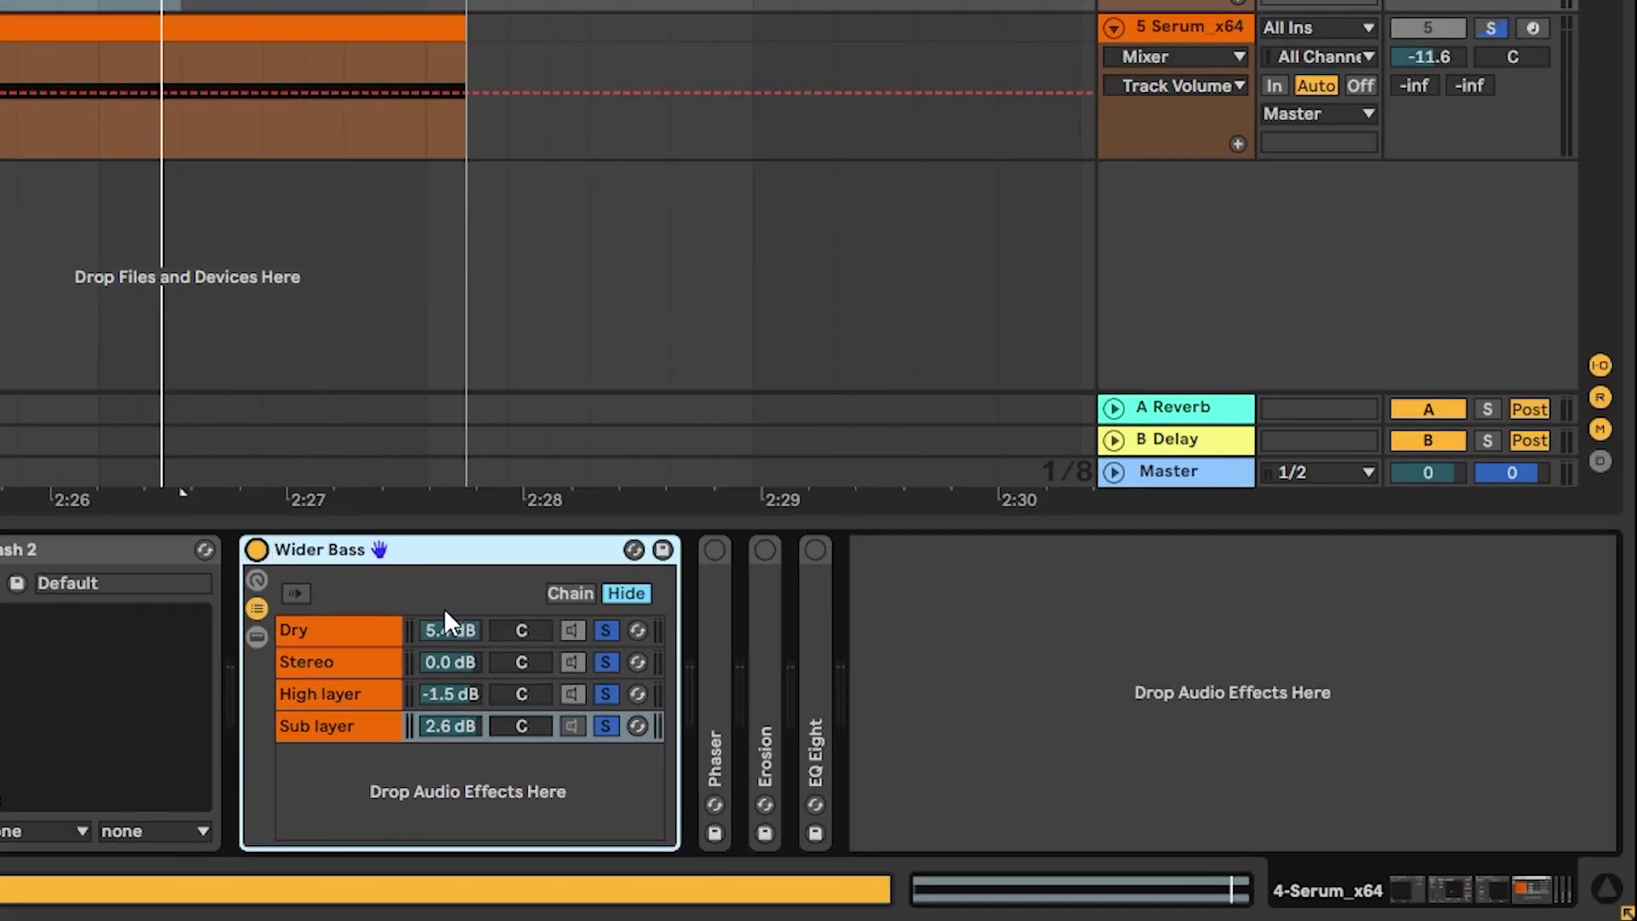
- Solo only the Dry chain of the Wider Bass rack, audition it and show its EQ Eight
click(344, 632)
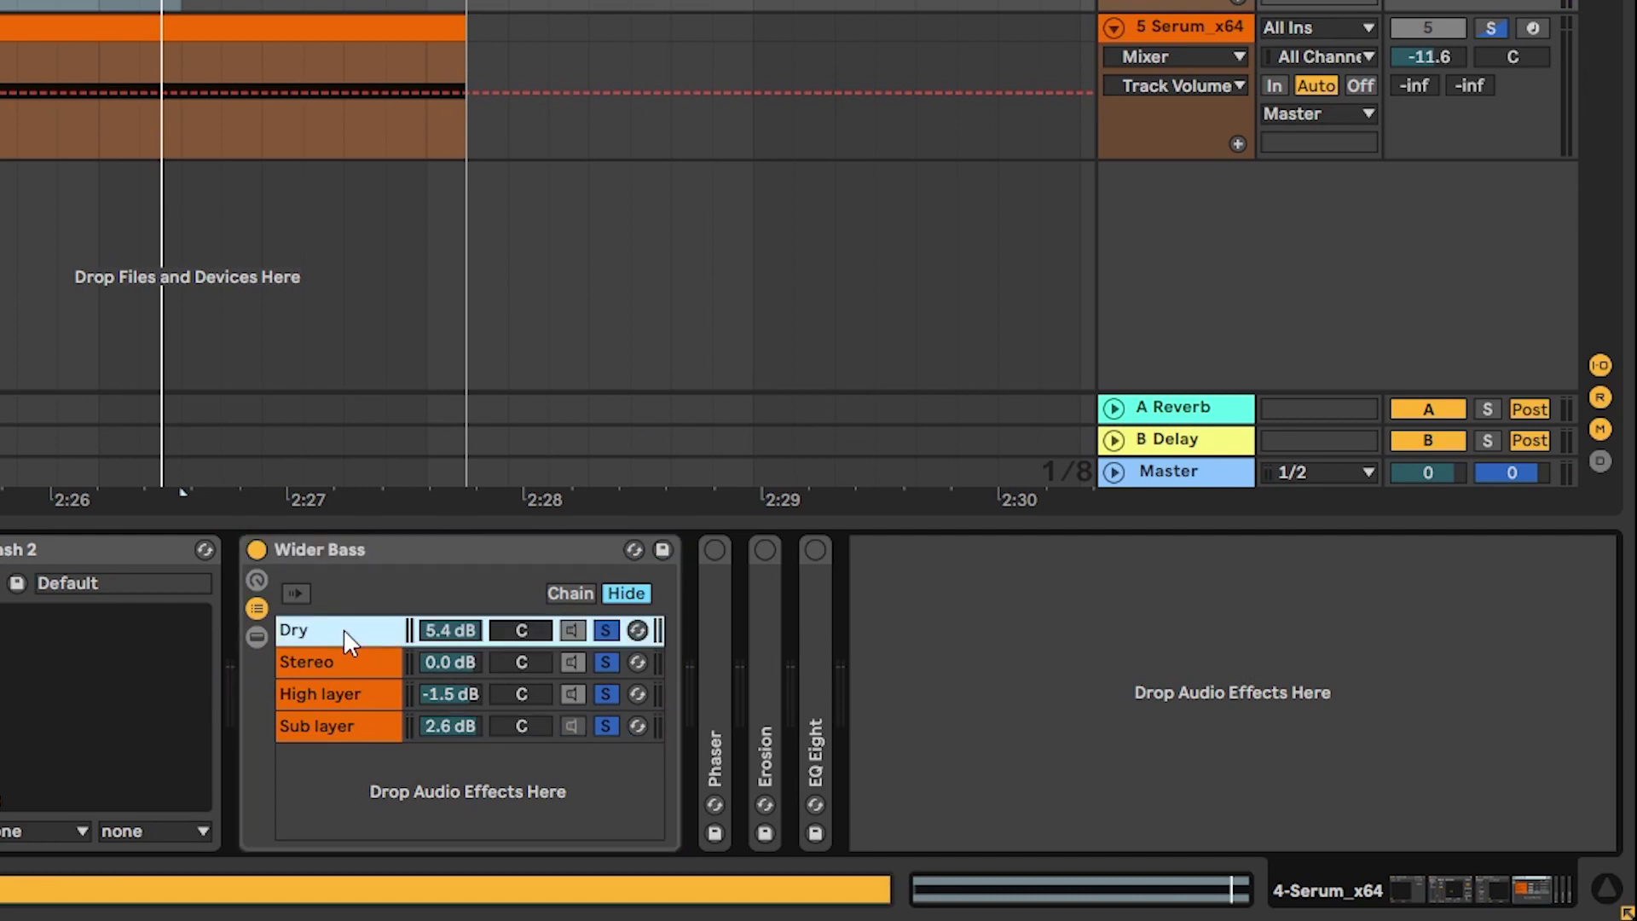
click(604, 634)
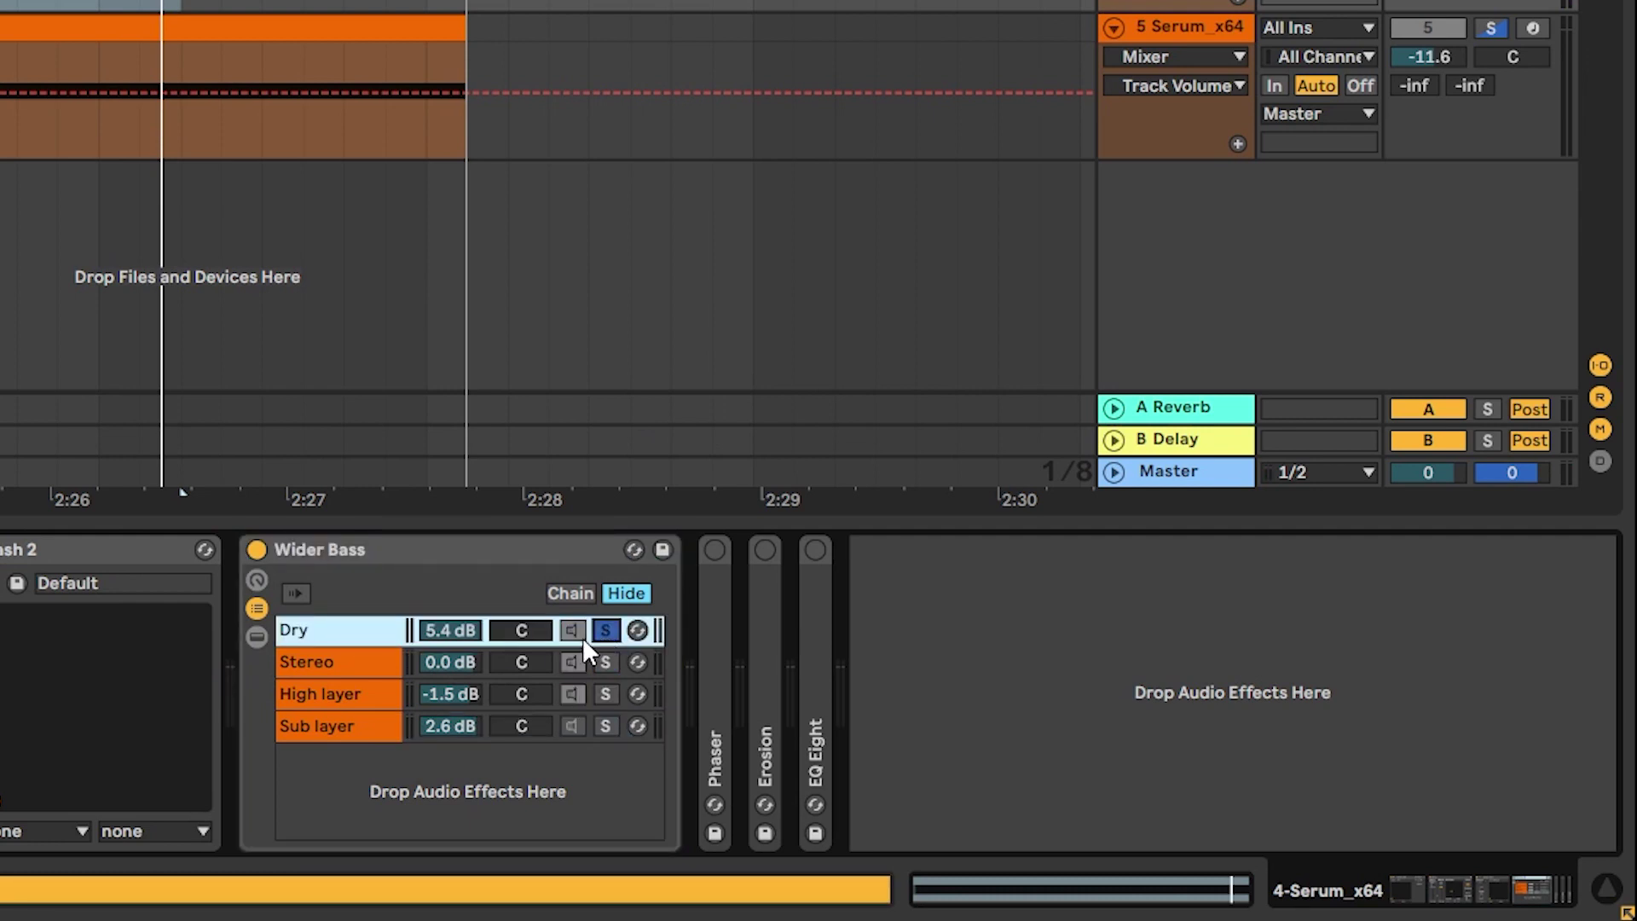
click(259, 638)
key(space)
key(space)
drag(1395, 888, 1435, 891)
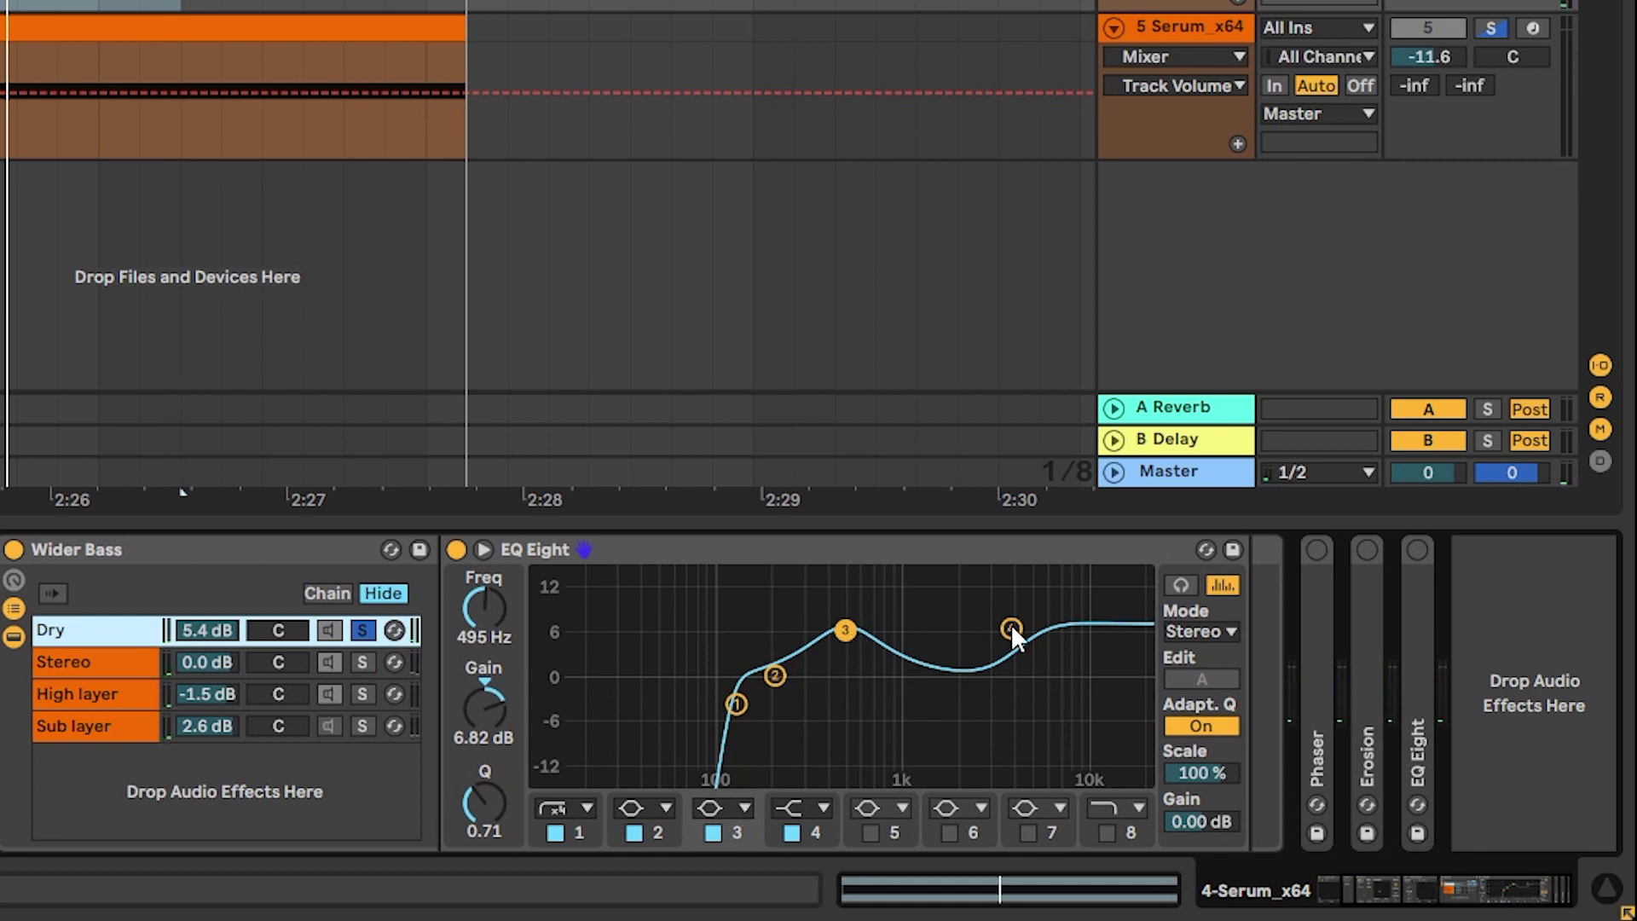
- On the Dry chain's EQ Eight, set band 3 to about 426 Hz and 3.84 dB and lower the band 4 high shelf to nearly flat
drag(844, 630, 838, 644)
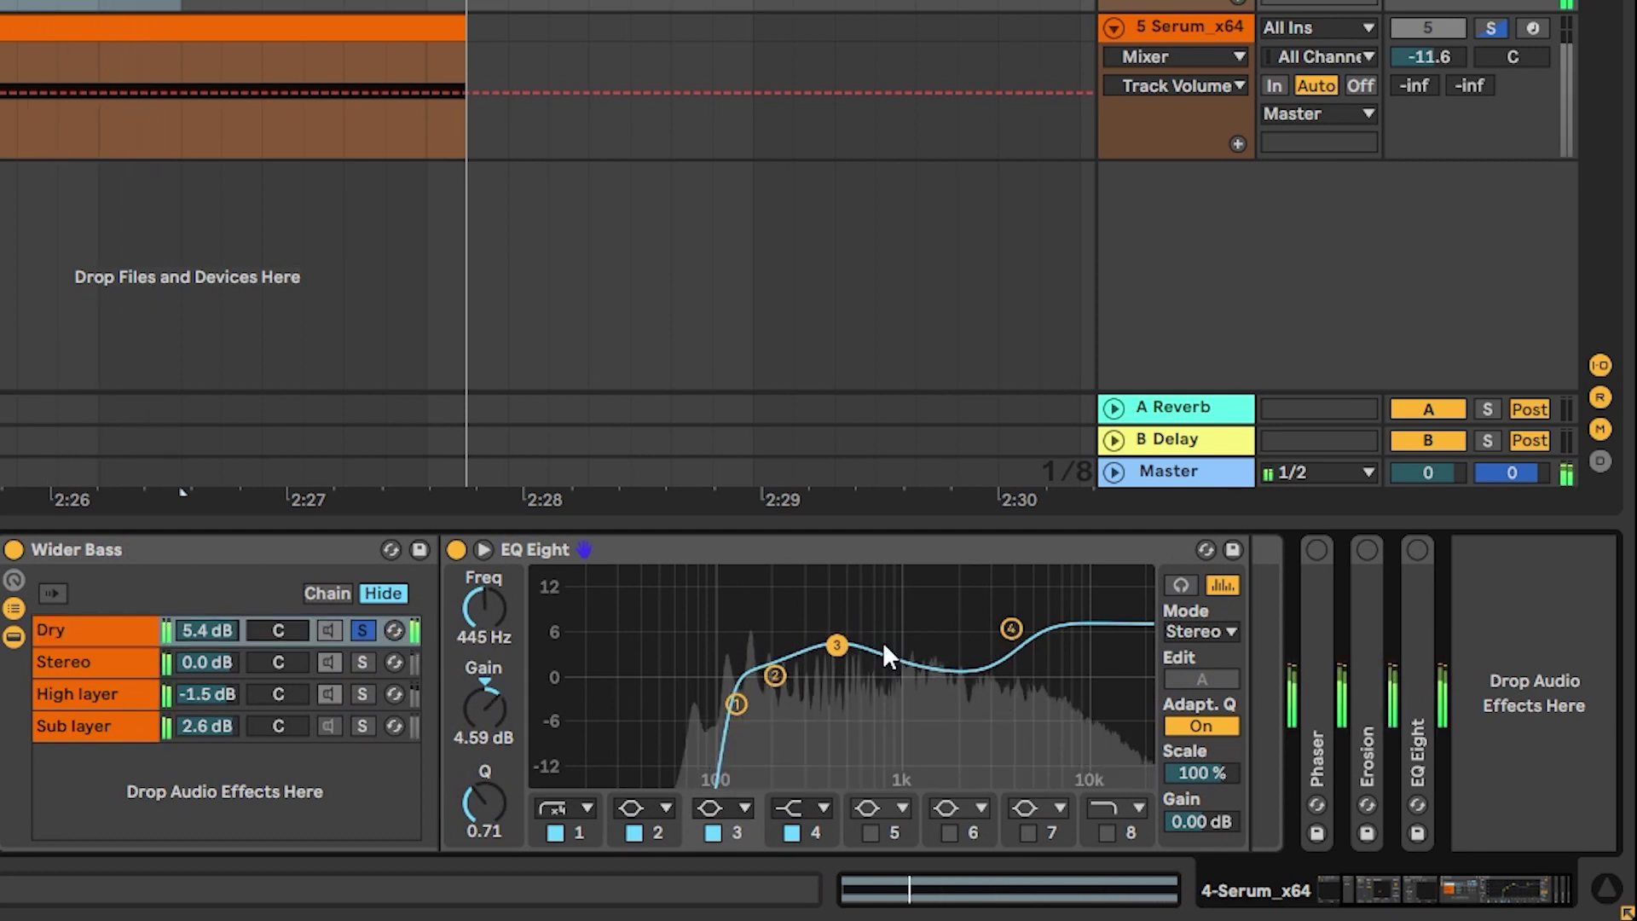
drag(1011, 629, 1013, 667)
key(space)
click(838, 644)
key(space)
drag(837, 645, 832, 650)
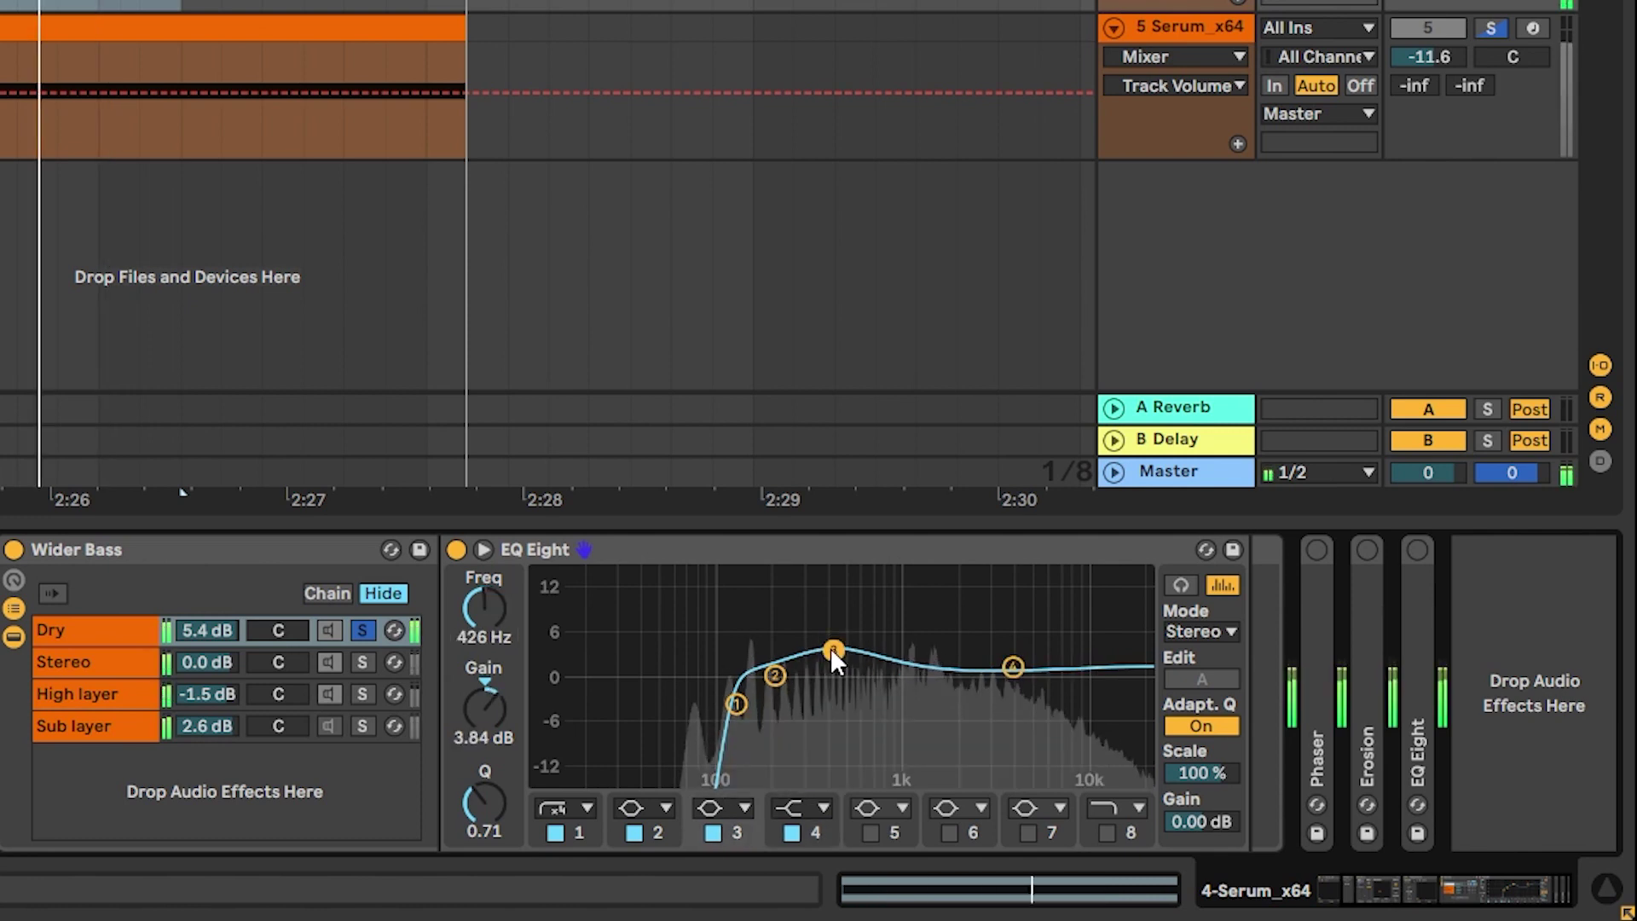
key(space)
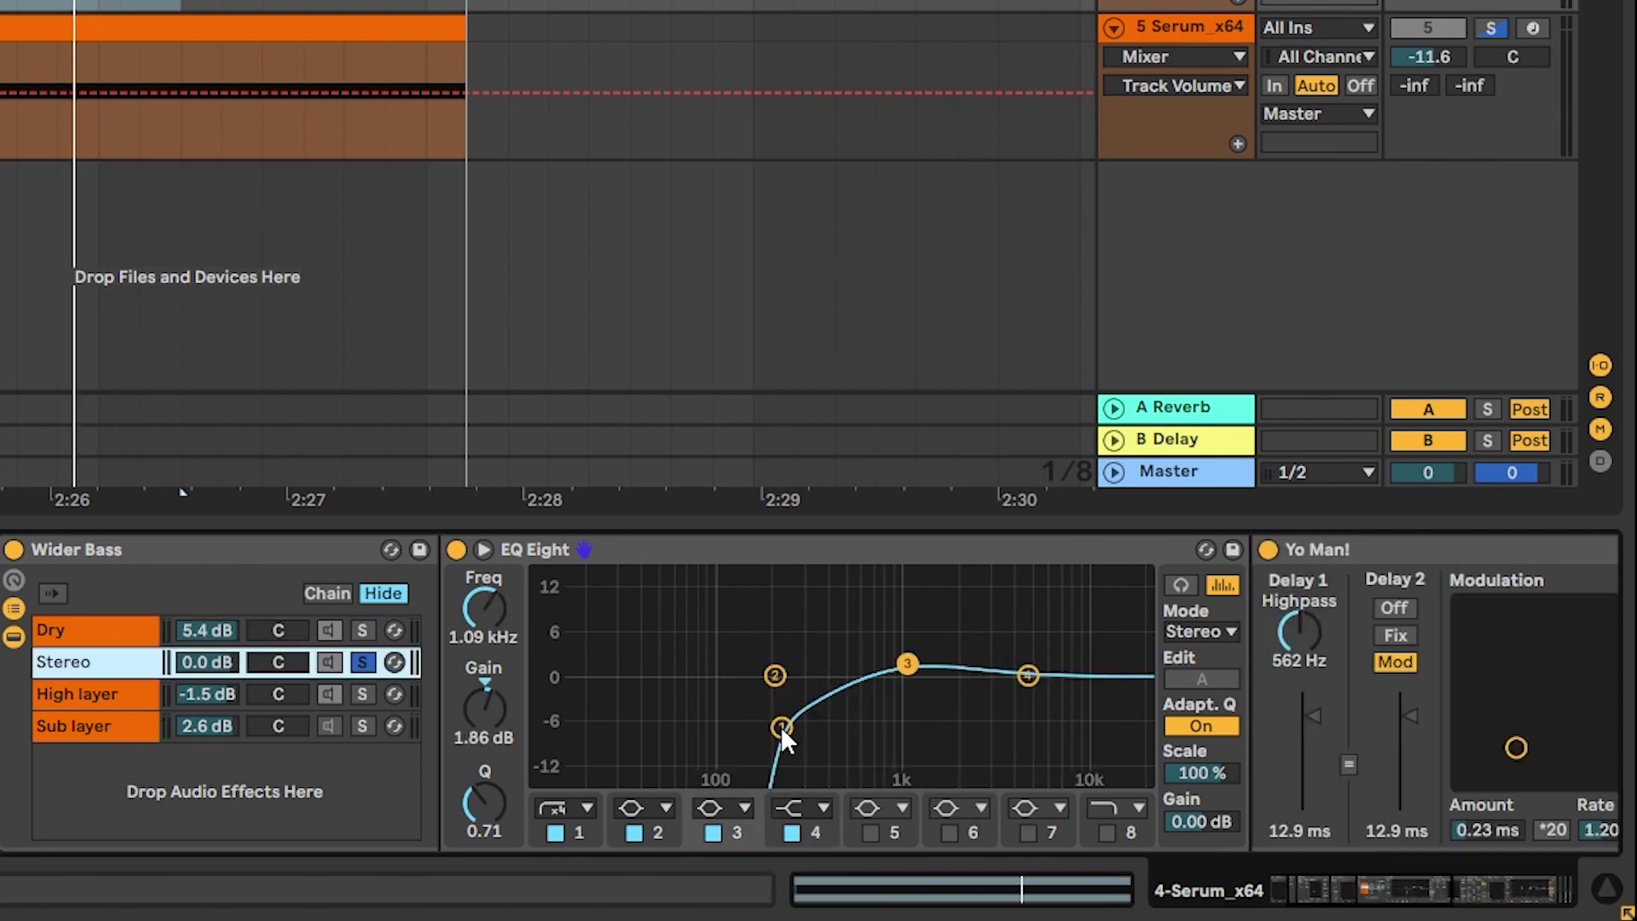
- Show the remaining effects in the Stereo chain and open the Wider plug-in's window
drag(1373, 883, 1428, 900)
double_click(672, 657)
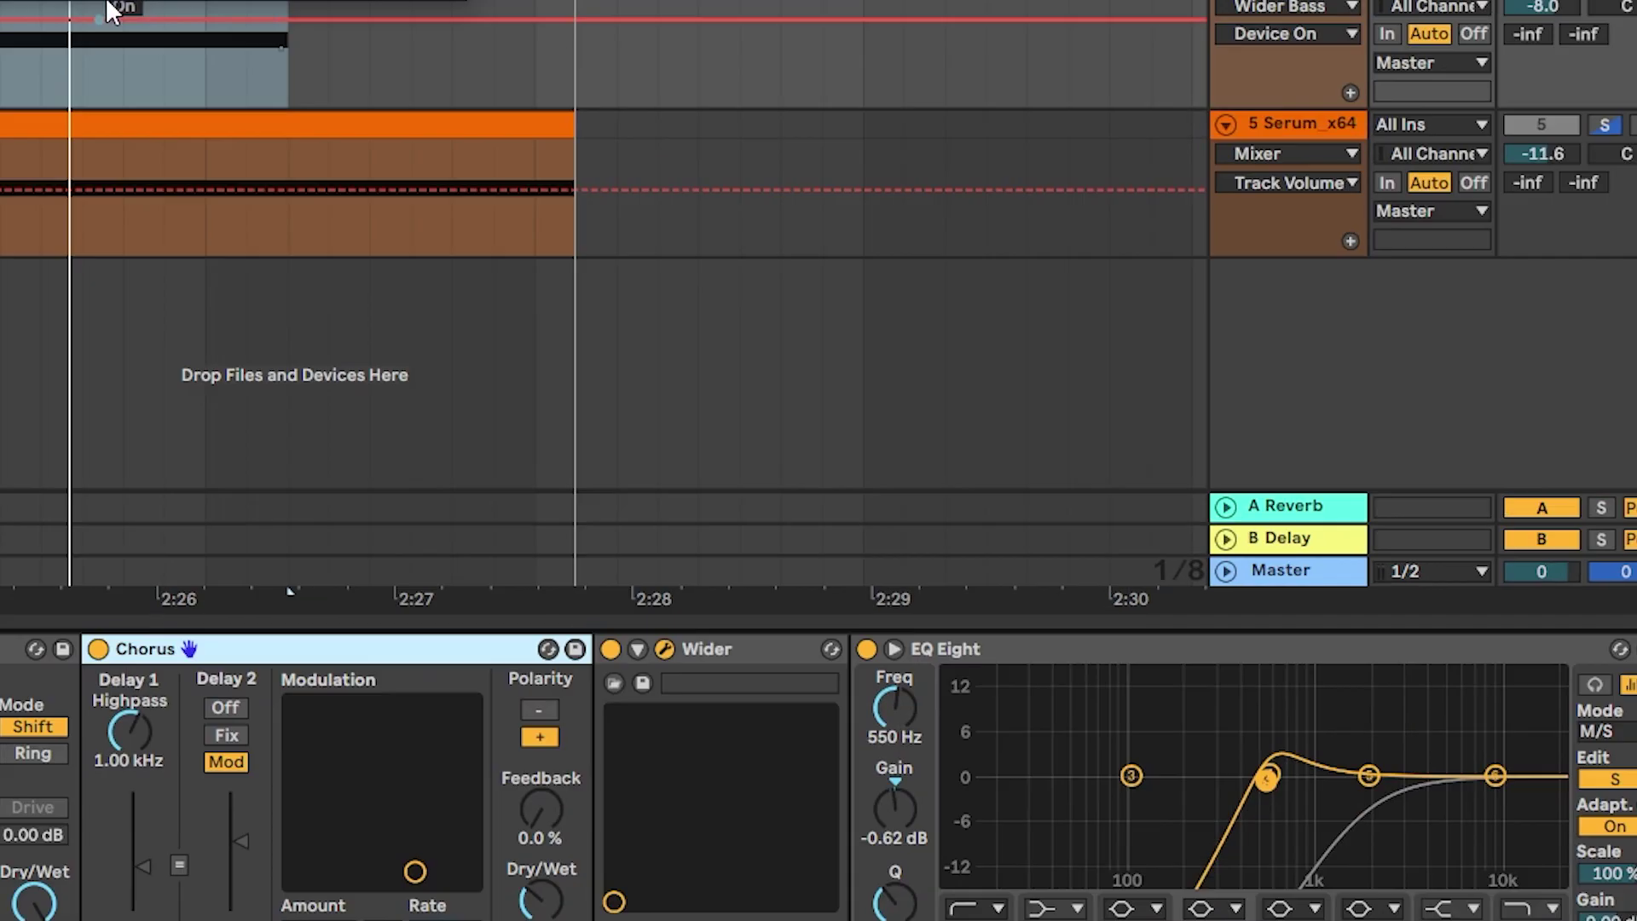
click(555, 549)
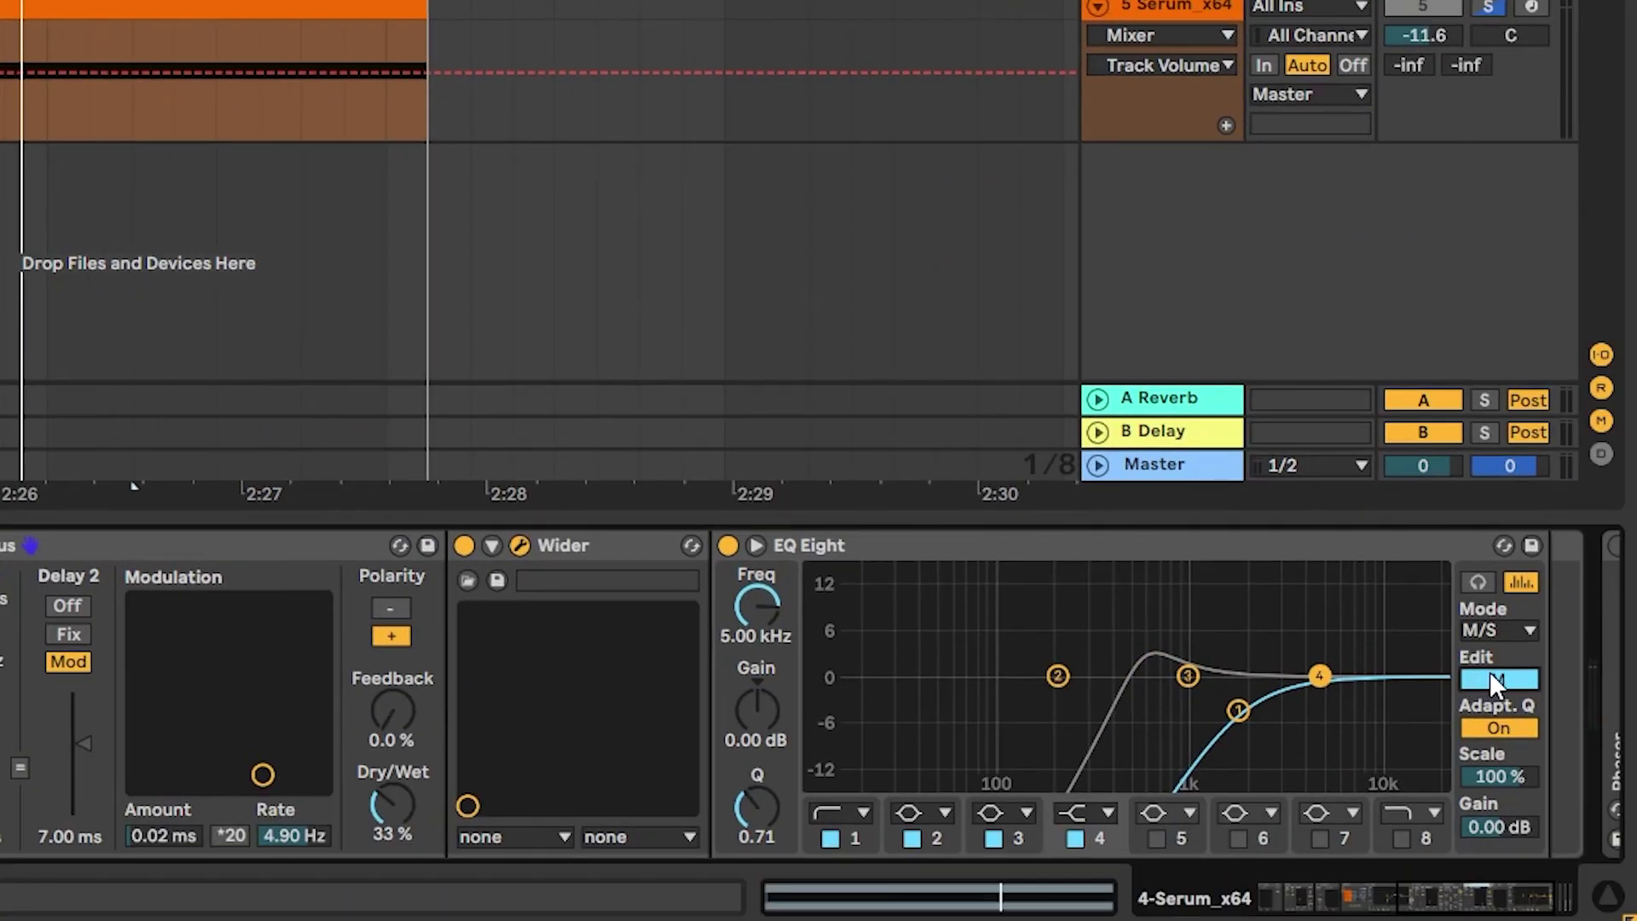
- Examine the mid and side curves of the EQ Eight after Wider, comparing the sound with the EQ bypassed and enabled
click(1490, 674)
click(724, 542)
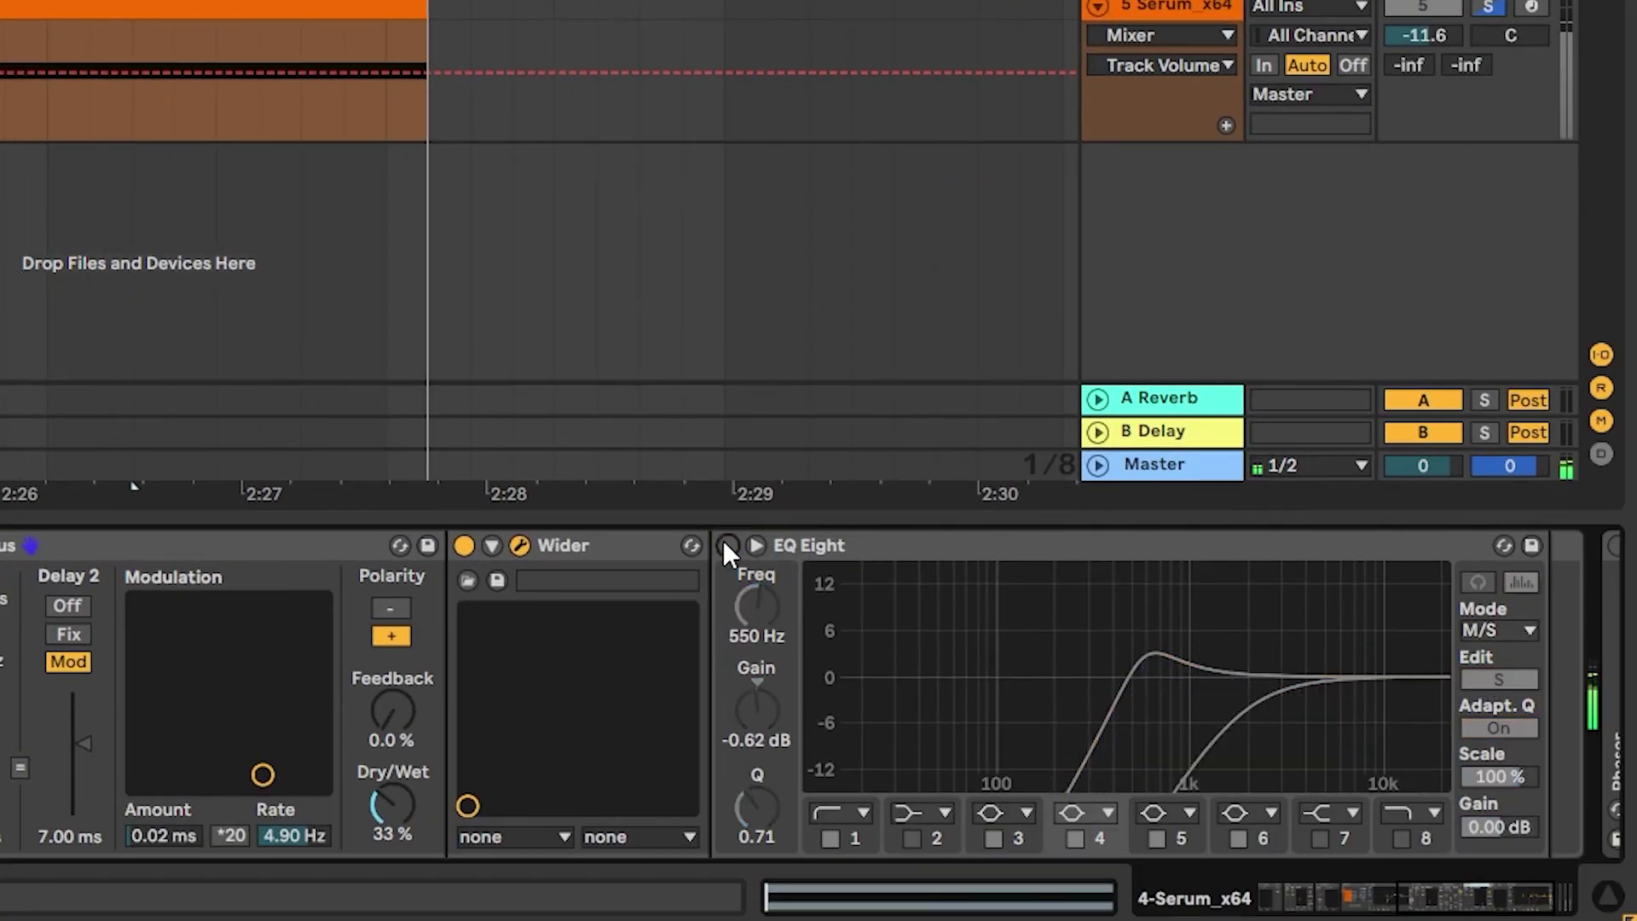
click(725, 542)
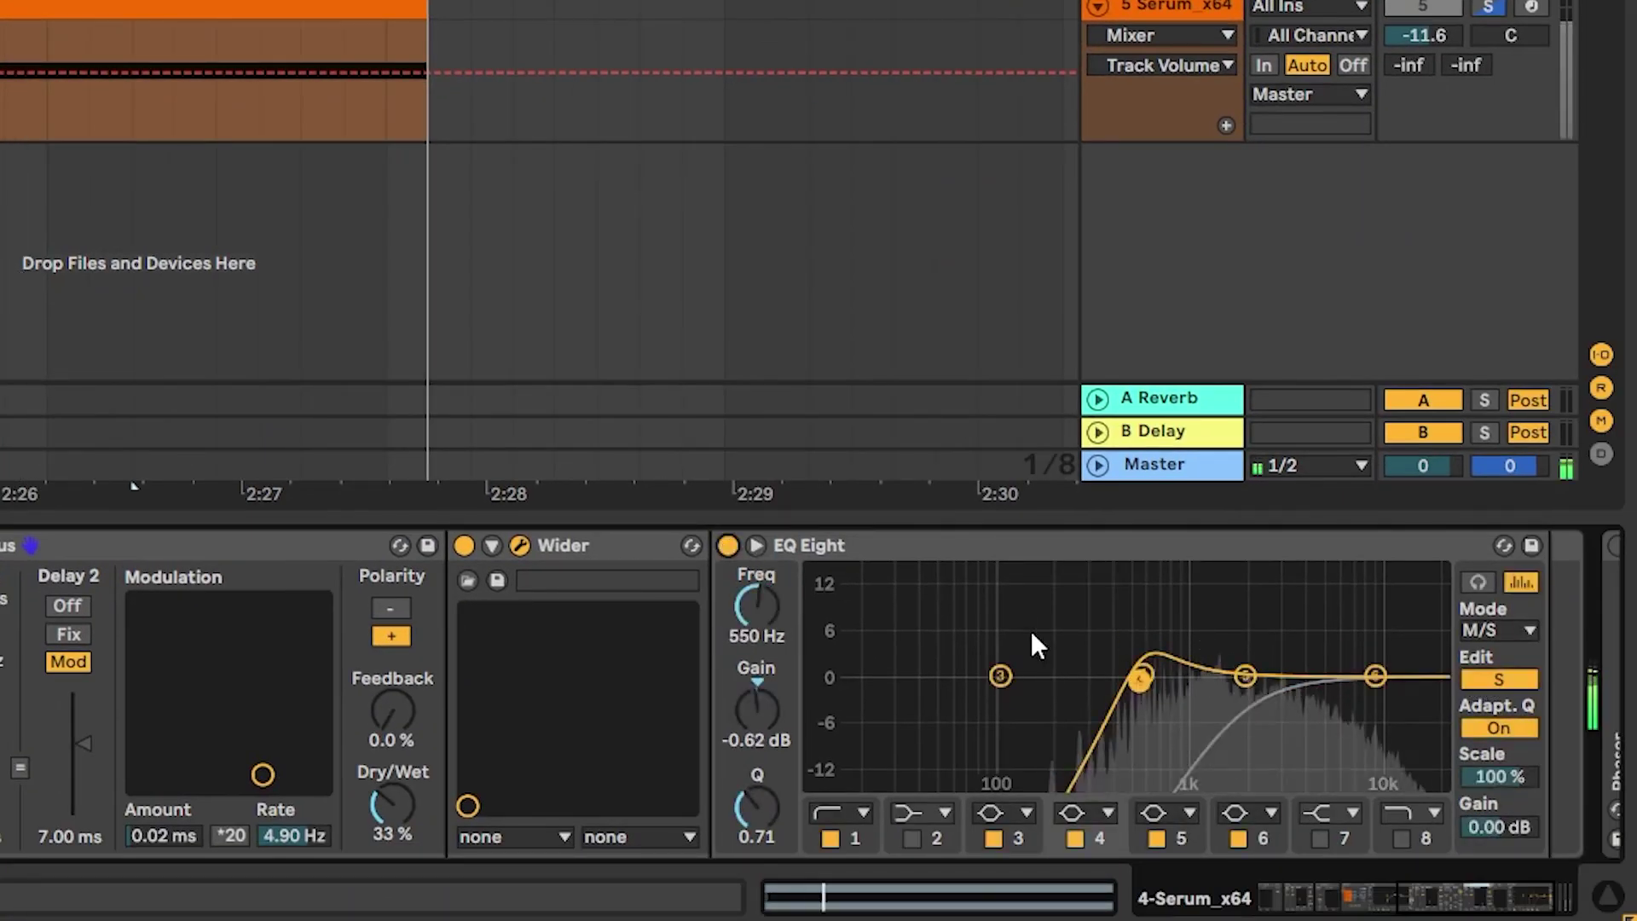
click(1482, 677)
click(1238, 710)
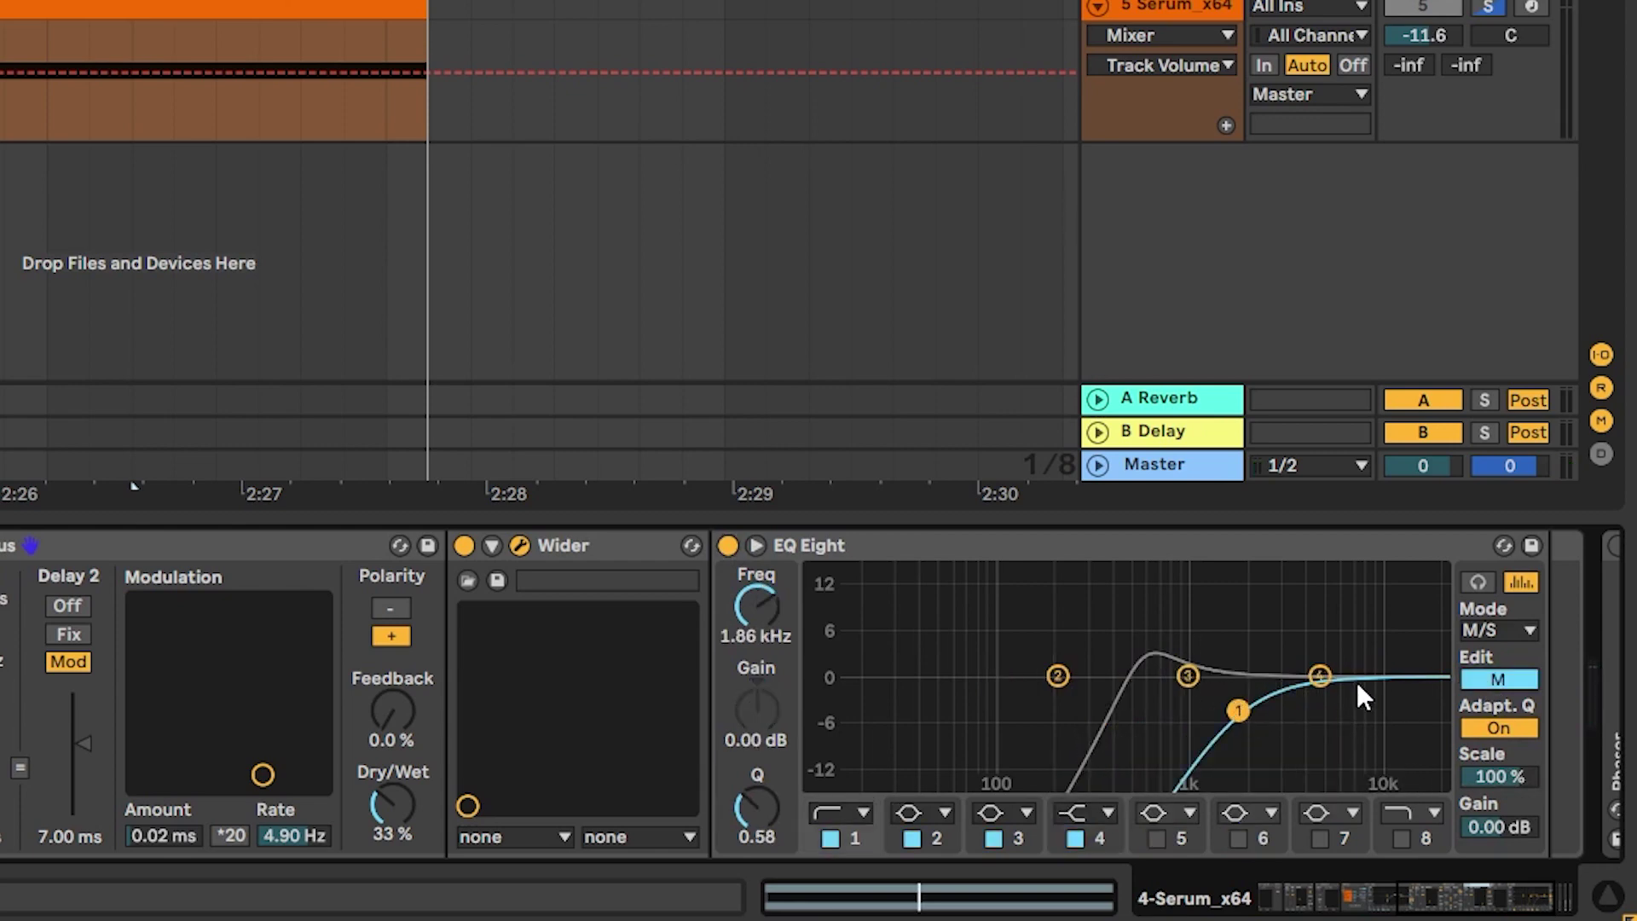
- Show the side curve of the EQ Eight after Wider and audition the Stereo chain, adding the Dry chain to the solo
click(1494, 680)
key(space)
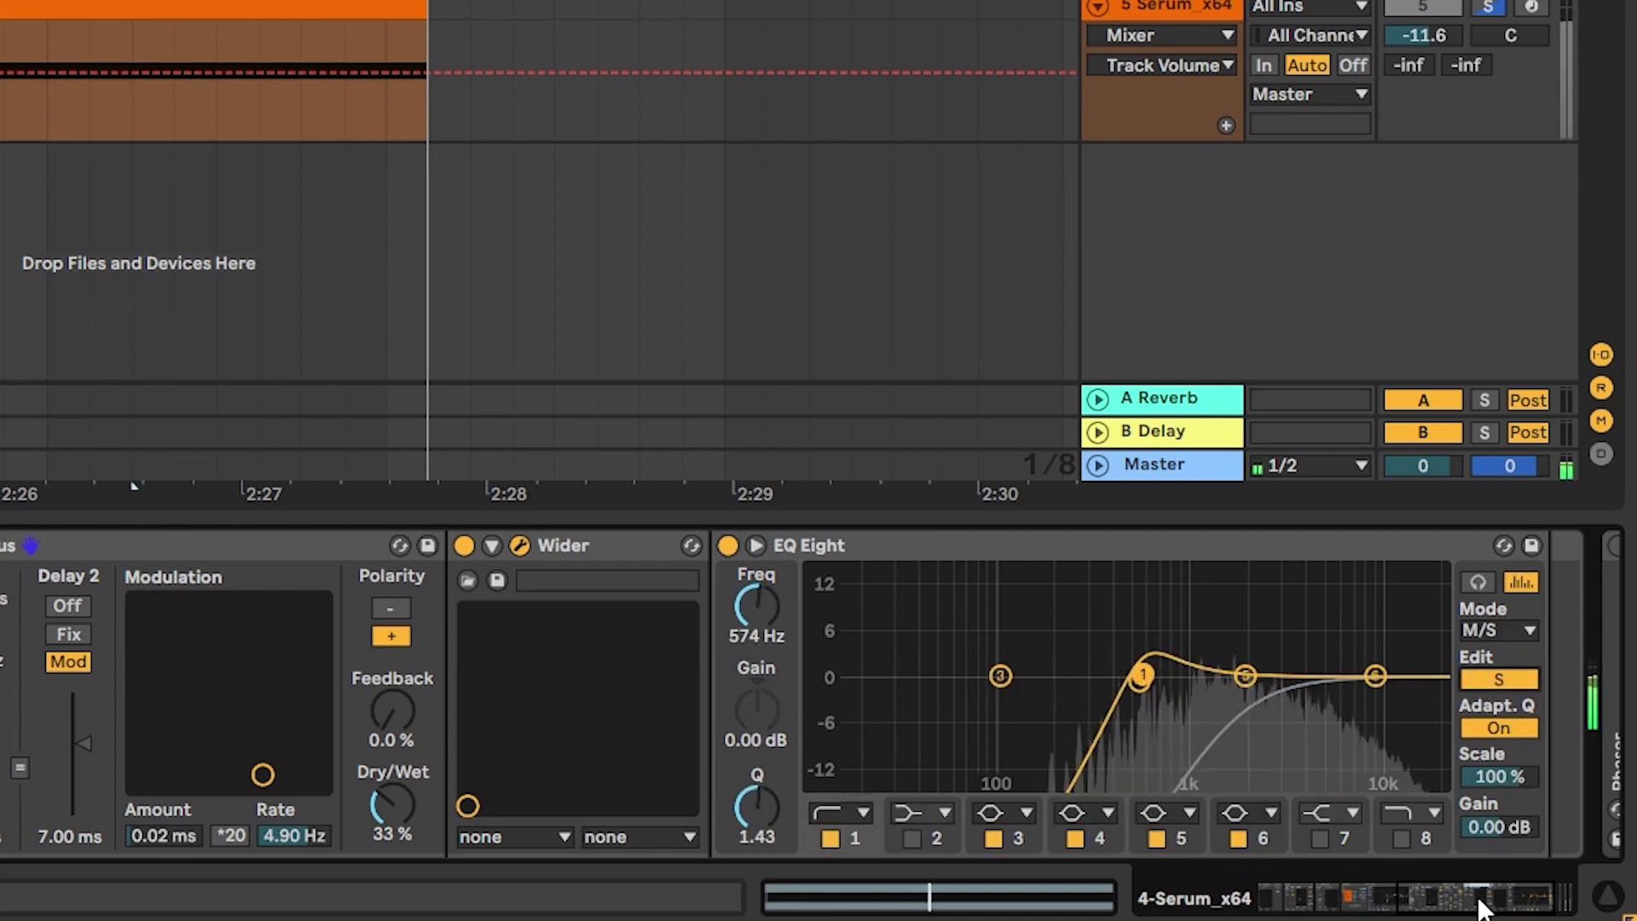
drag(1478, 898, 1192, 885)
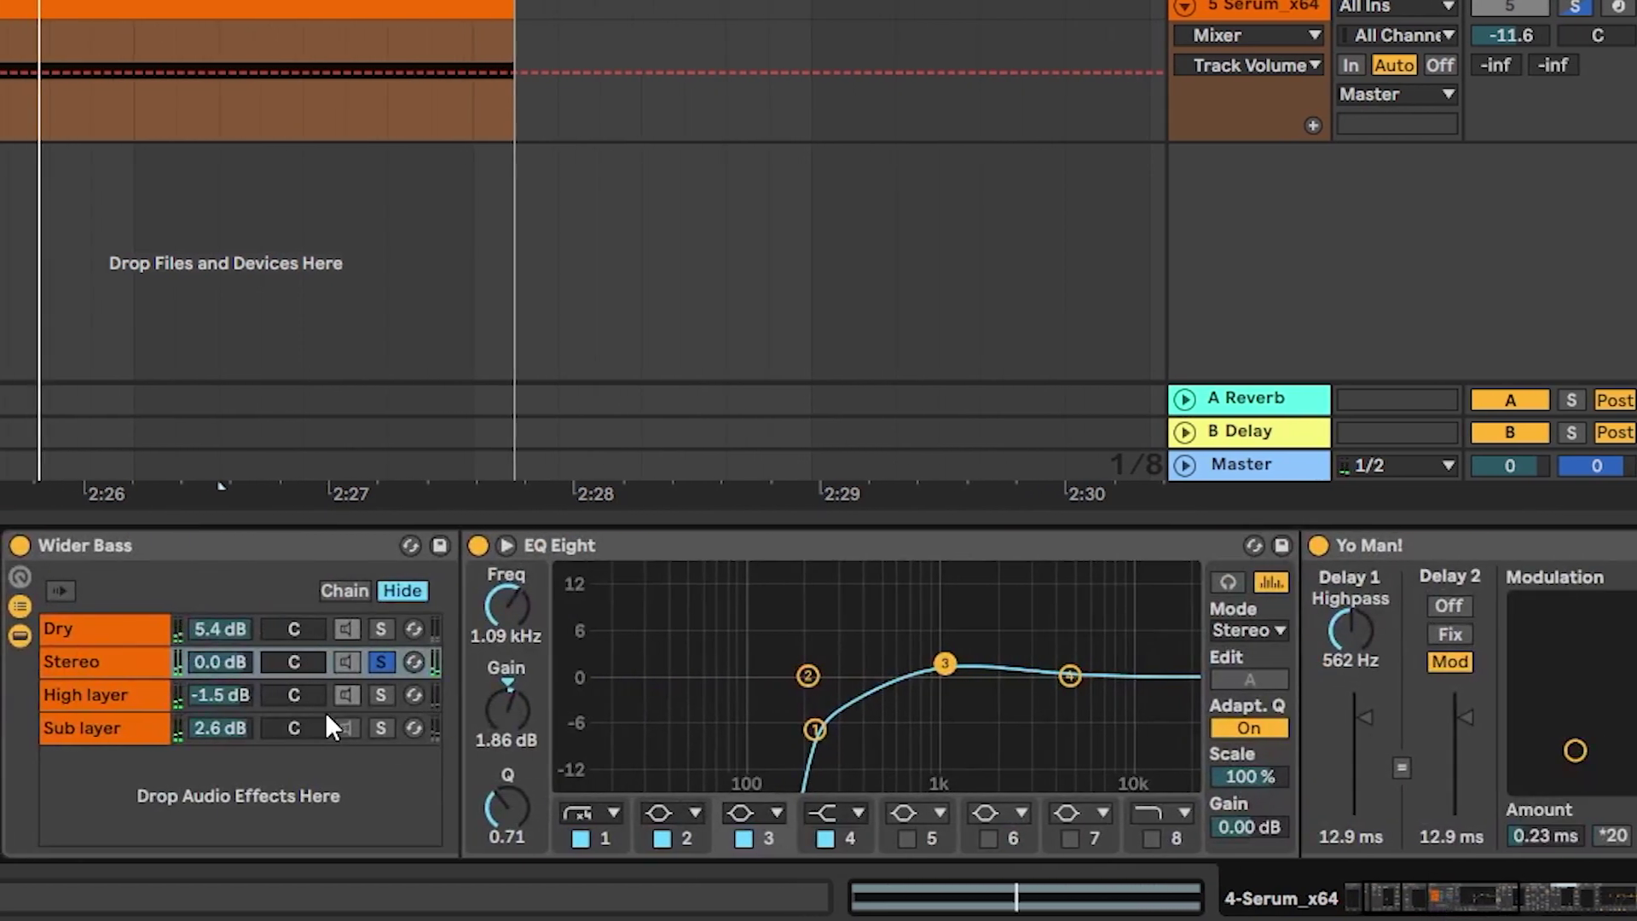
click(380, 628)
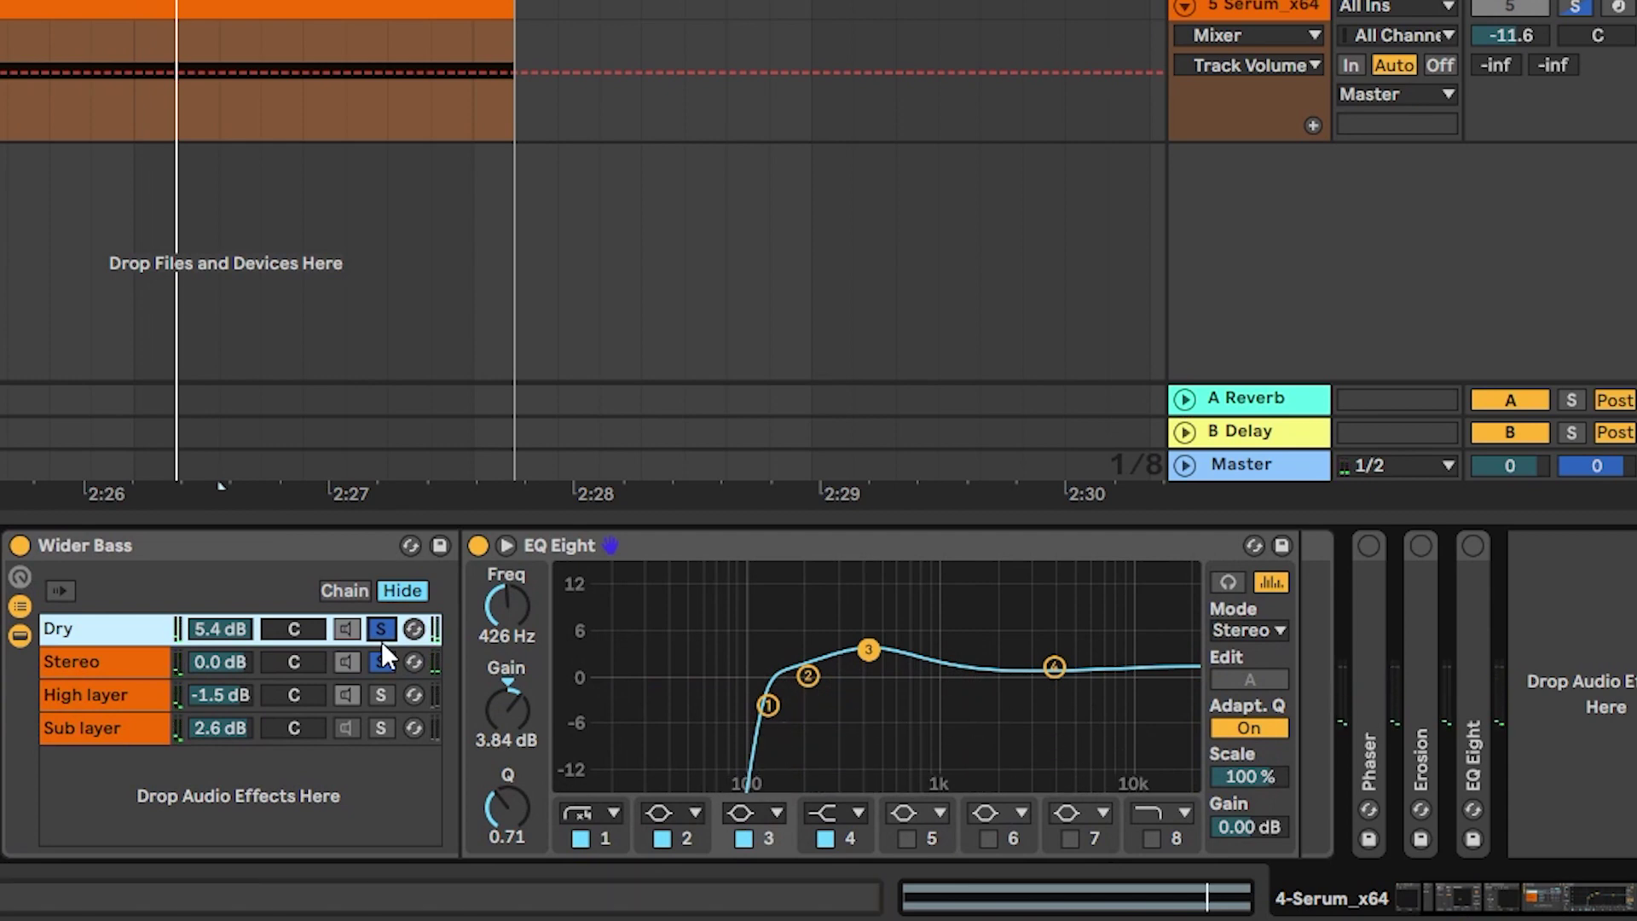
- Solo only the High layer chain and compare its sound with the Vocoder bypassed and enabled
click(381, 662)
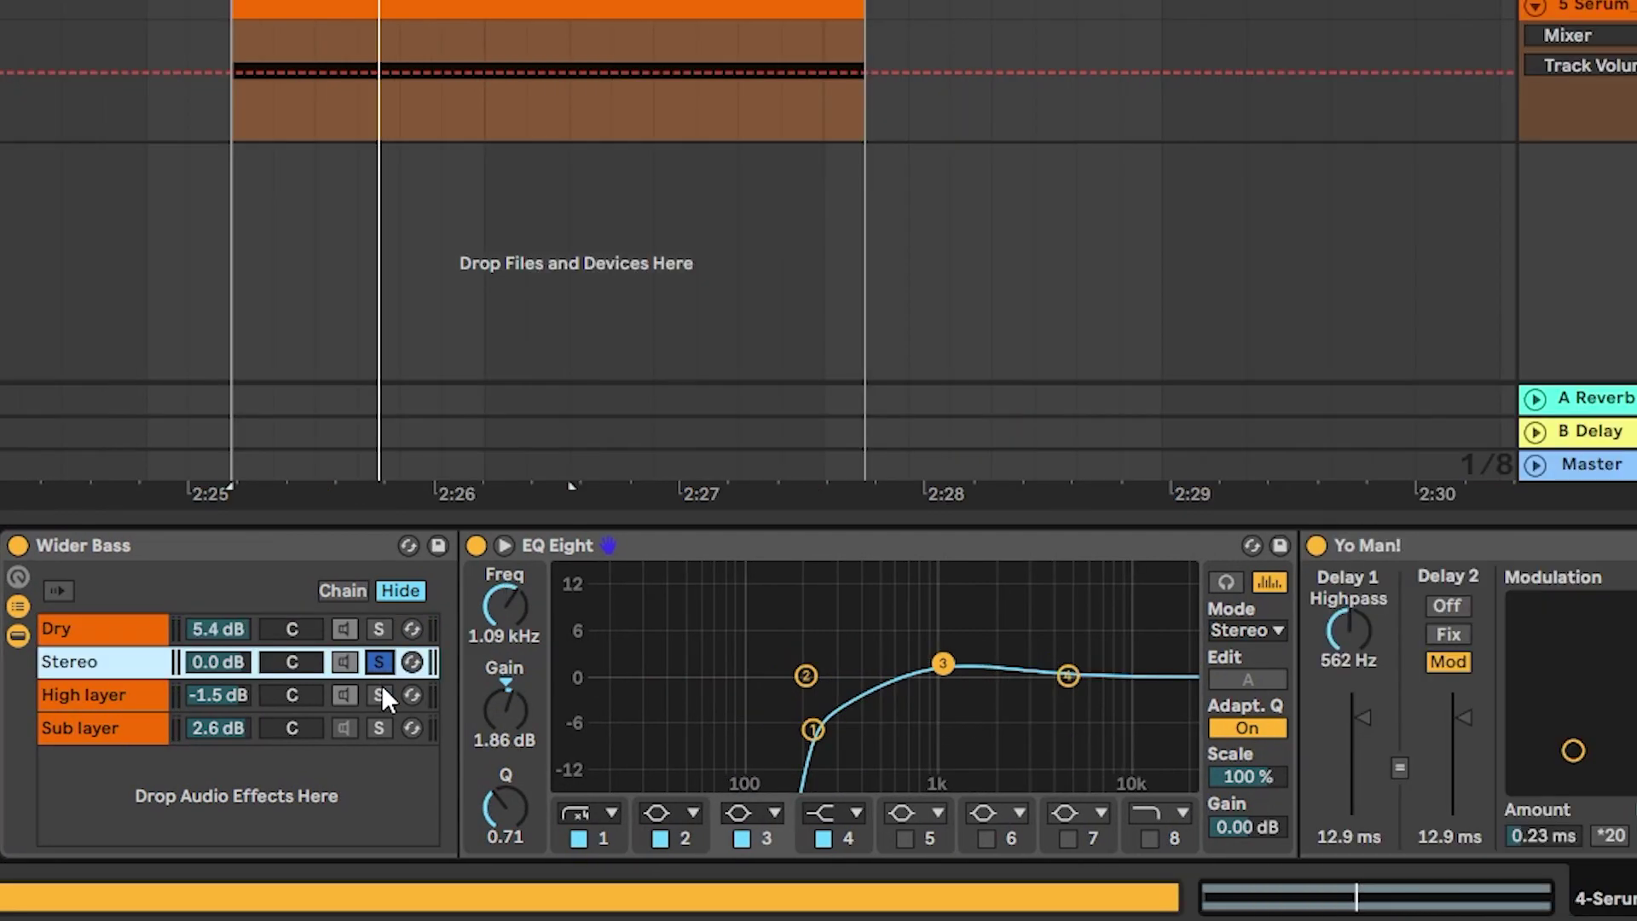
click(380, 693)
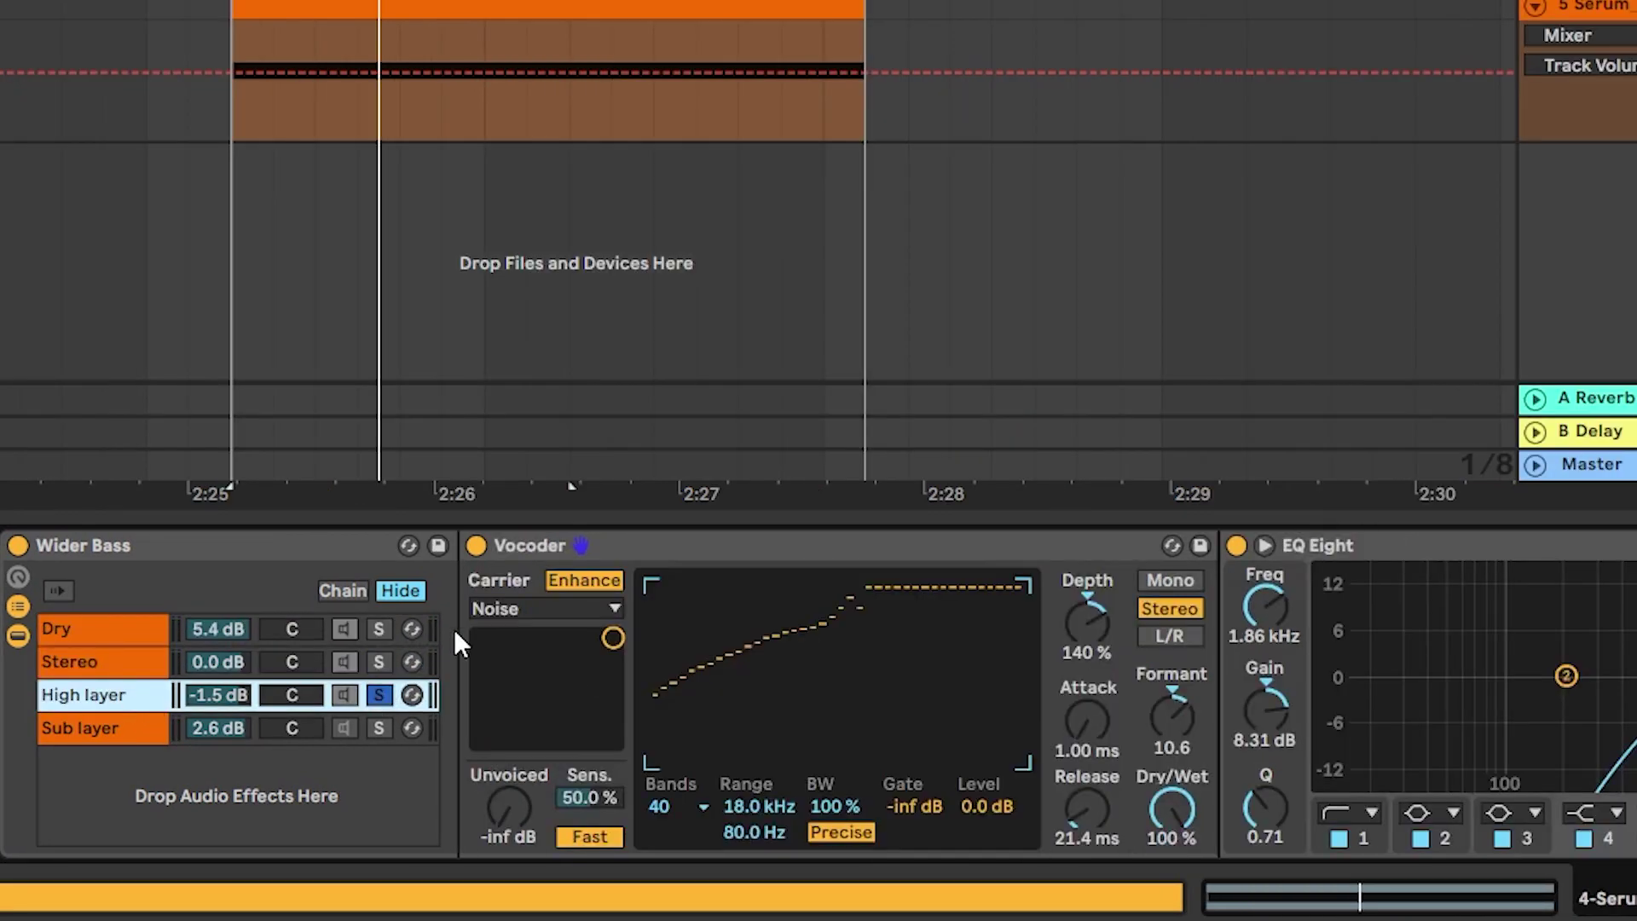
click(477, 546)
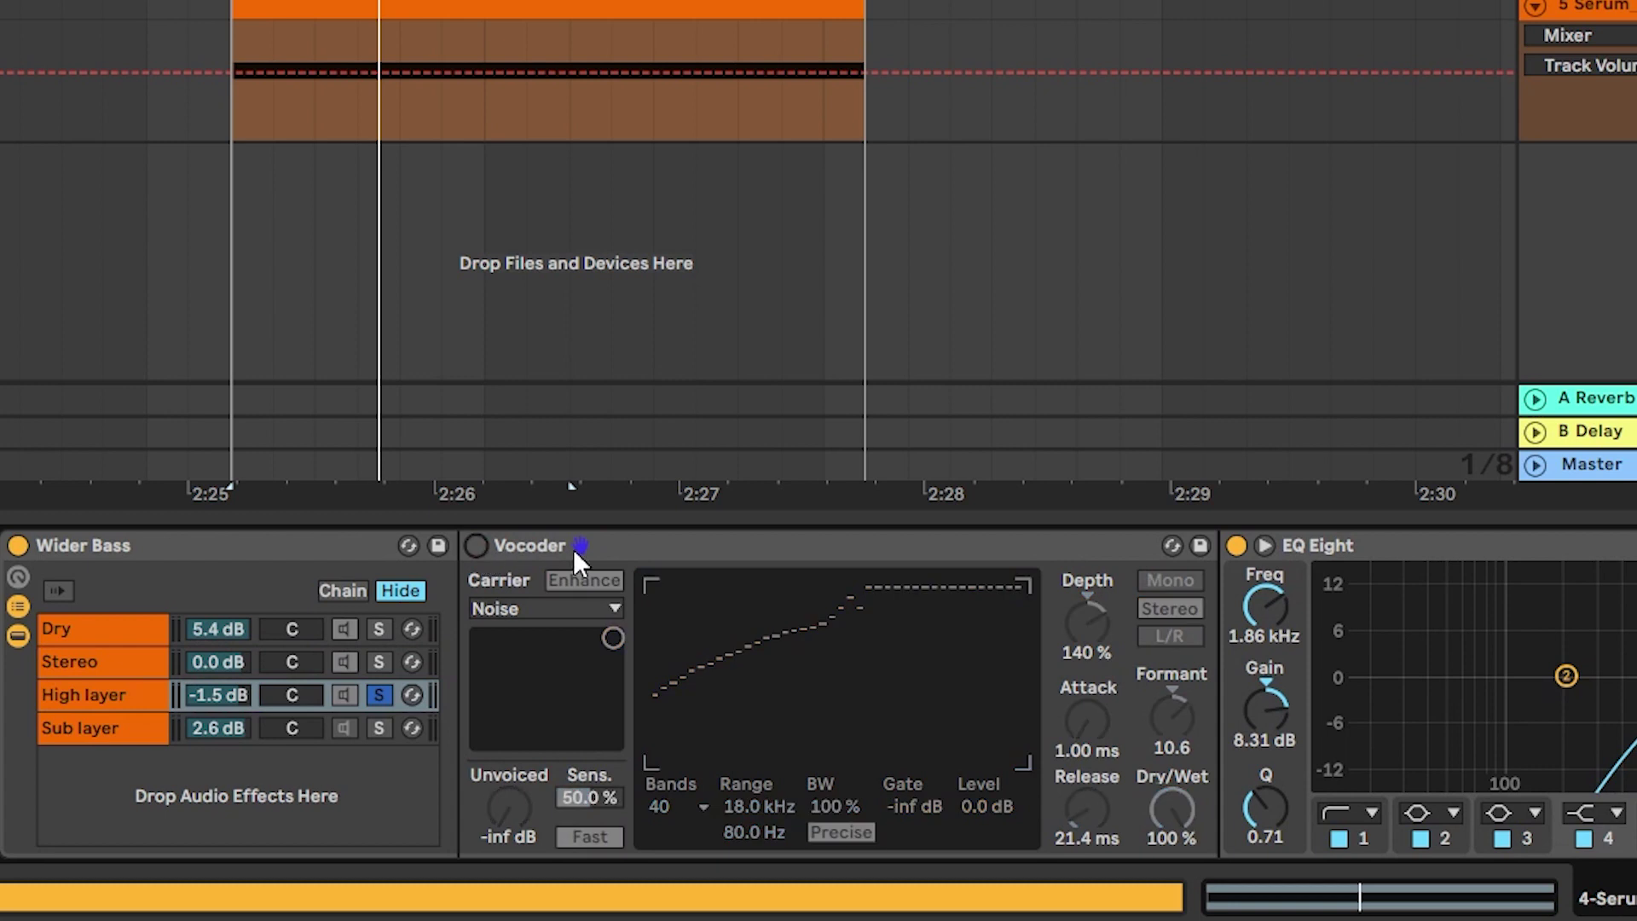
key(space)
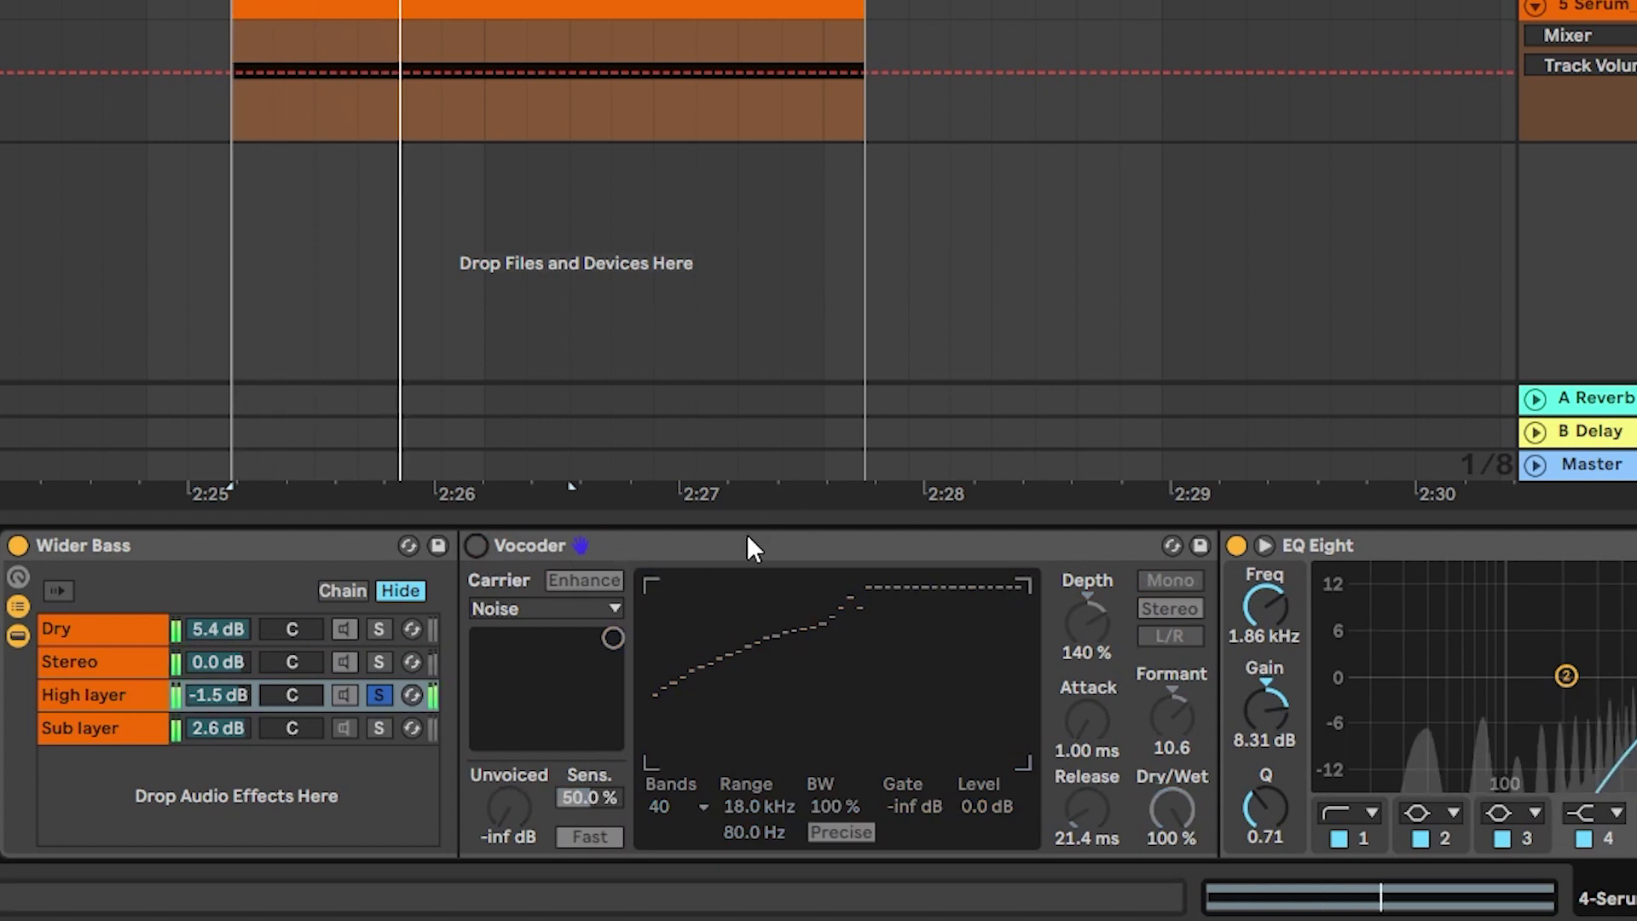
key(space)
click(476, 545)
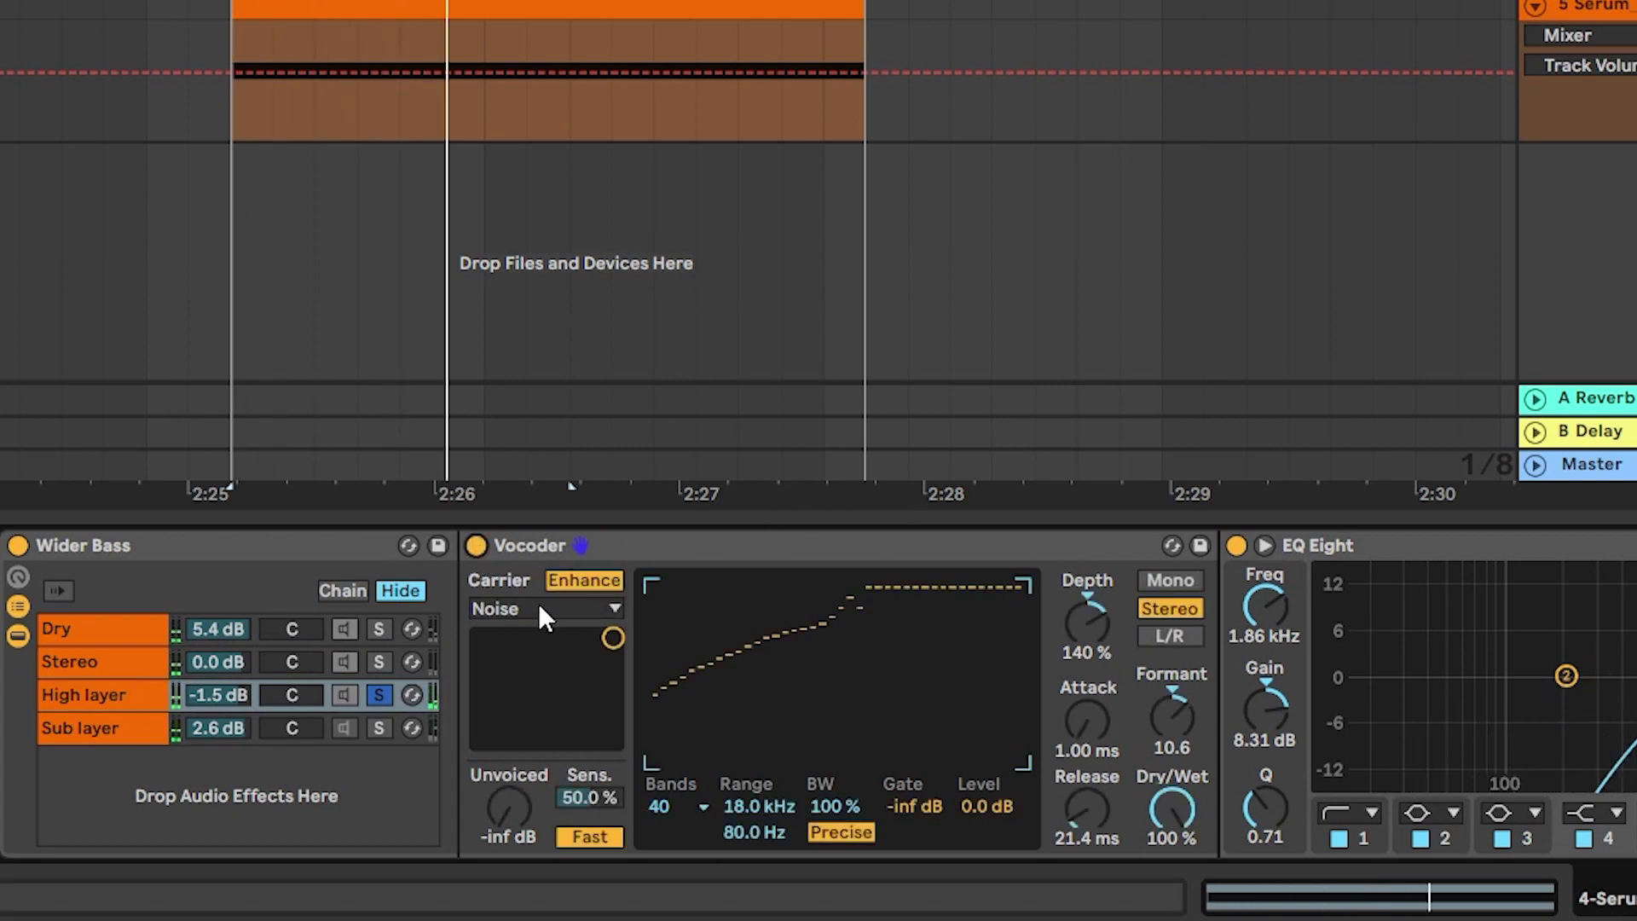
- On the High layer's Vocoder, keep the Noise carrier and set Formant to 11.0 while auditioning
click(539, 607)
click(529, 633)
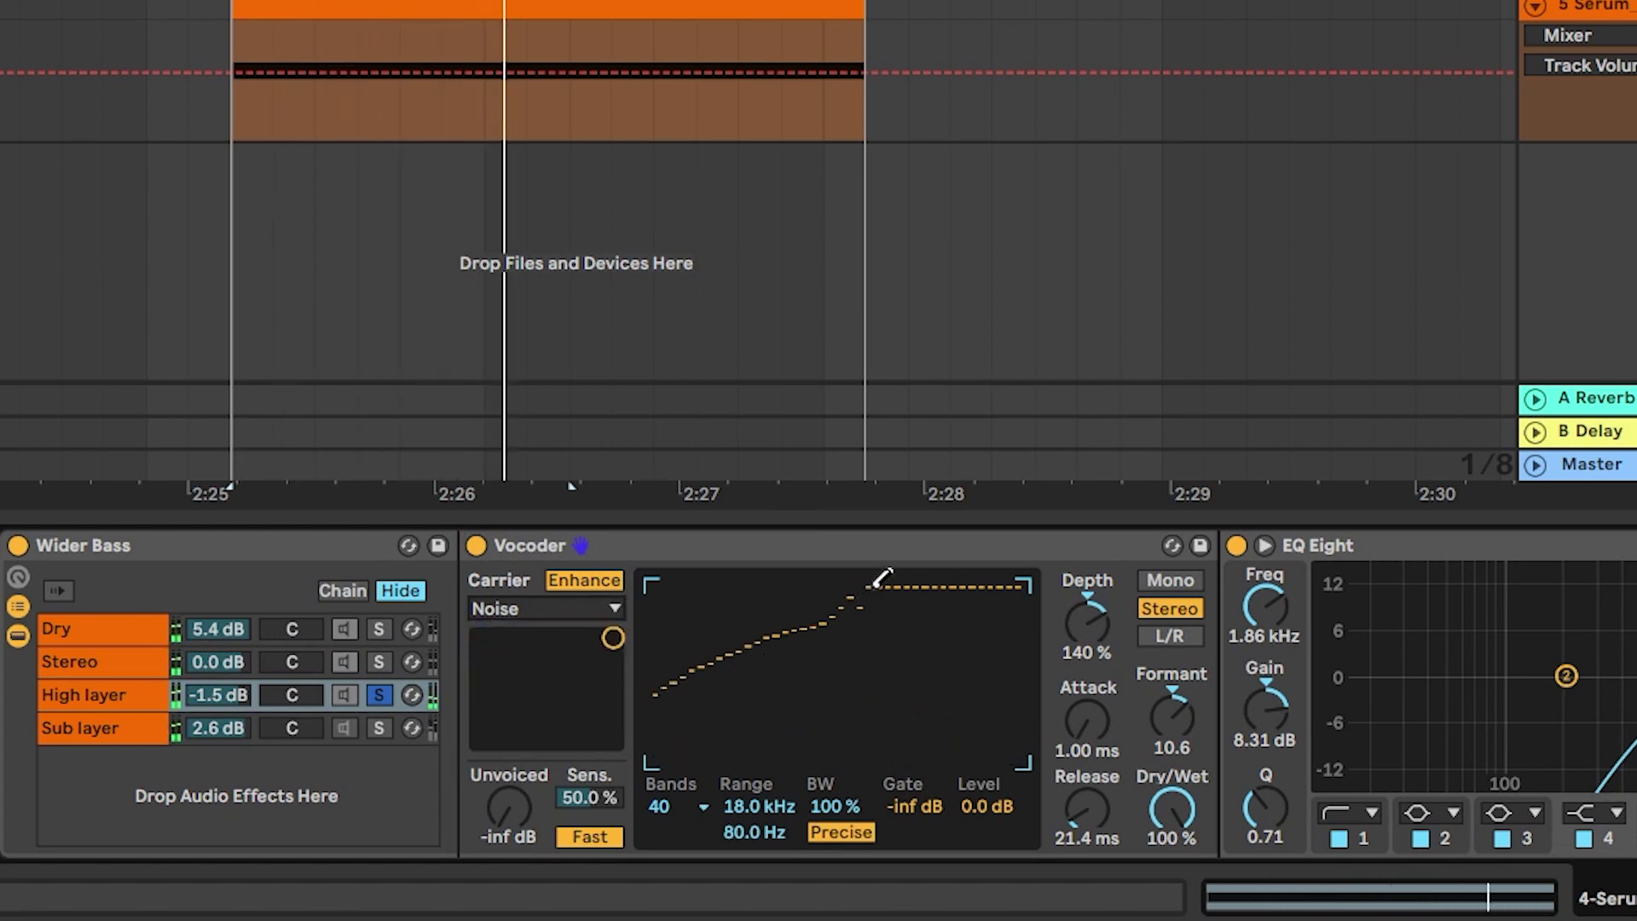
mouse_move(1177, 720)
mouse_down()
mouse_move(1172, 768)
mouse_move(1172, 689)
mouse_up()
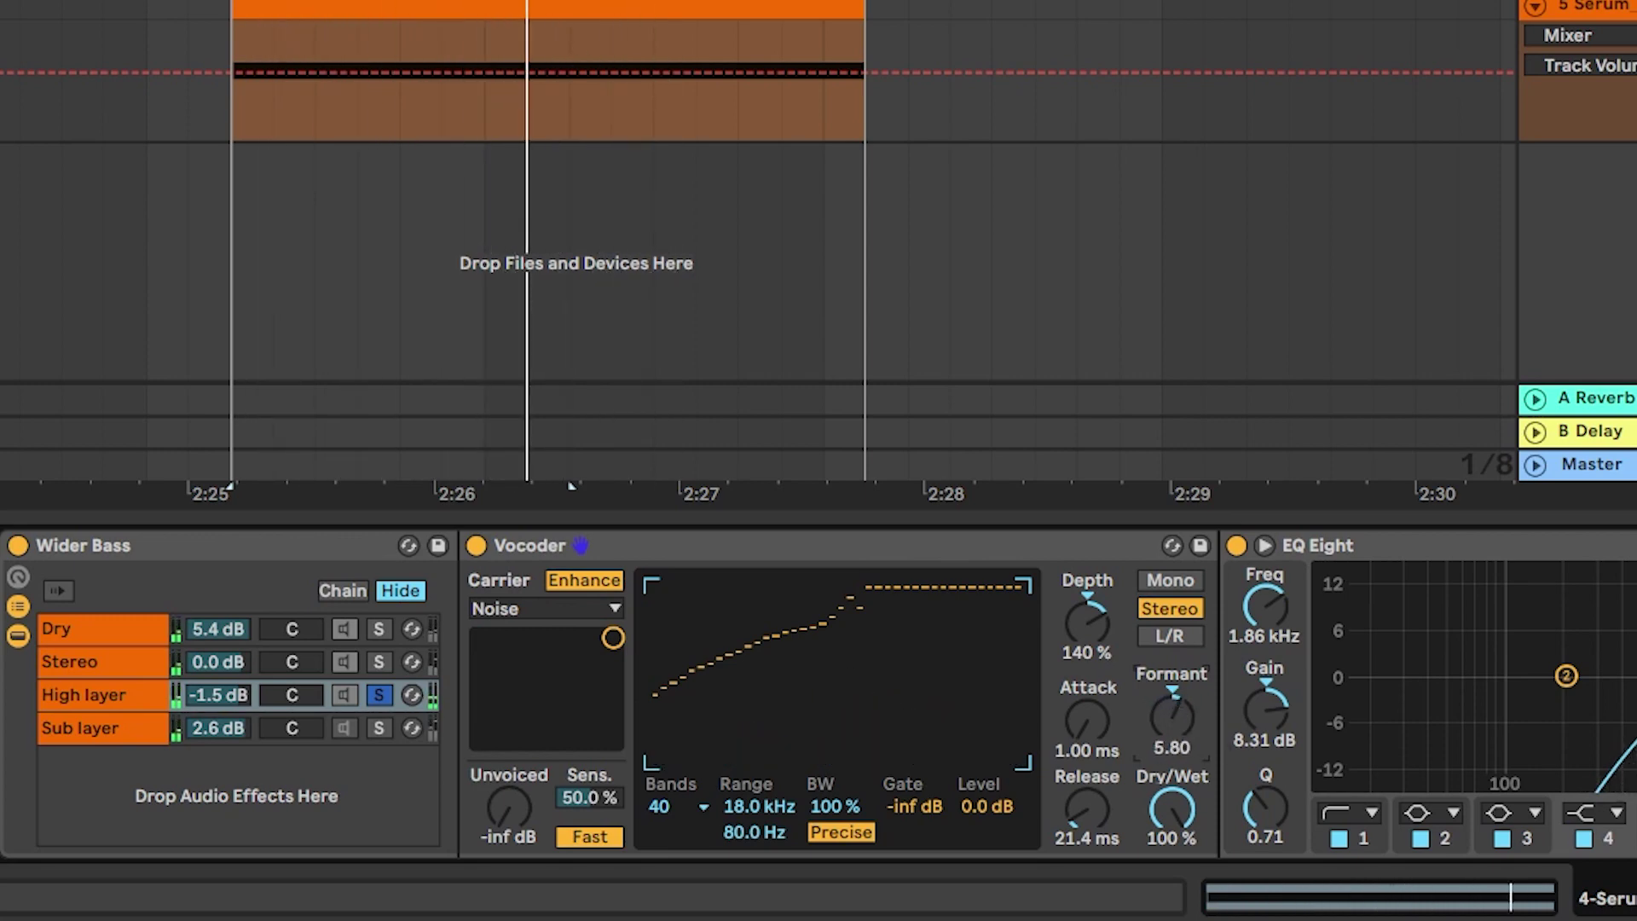
scroll(1173, 721, right, 4)
drag(857, 721, 857, 692)
key(space)
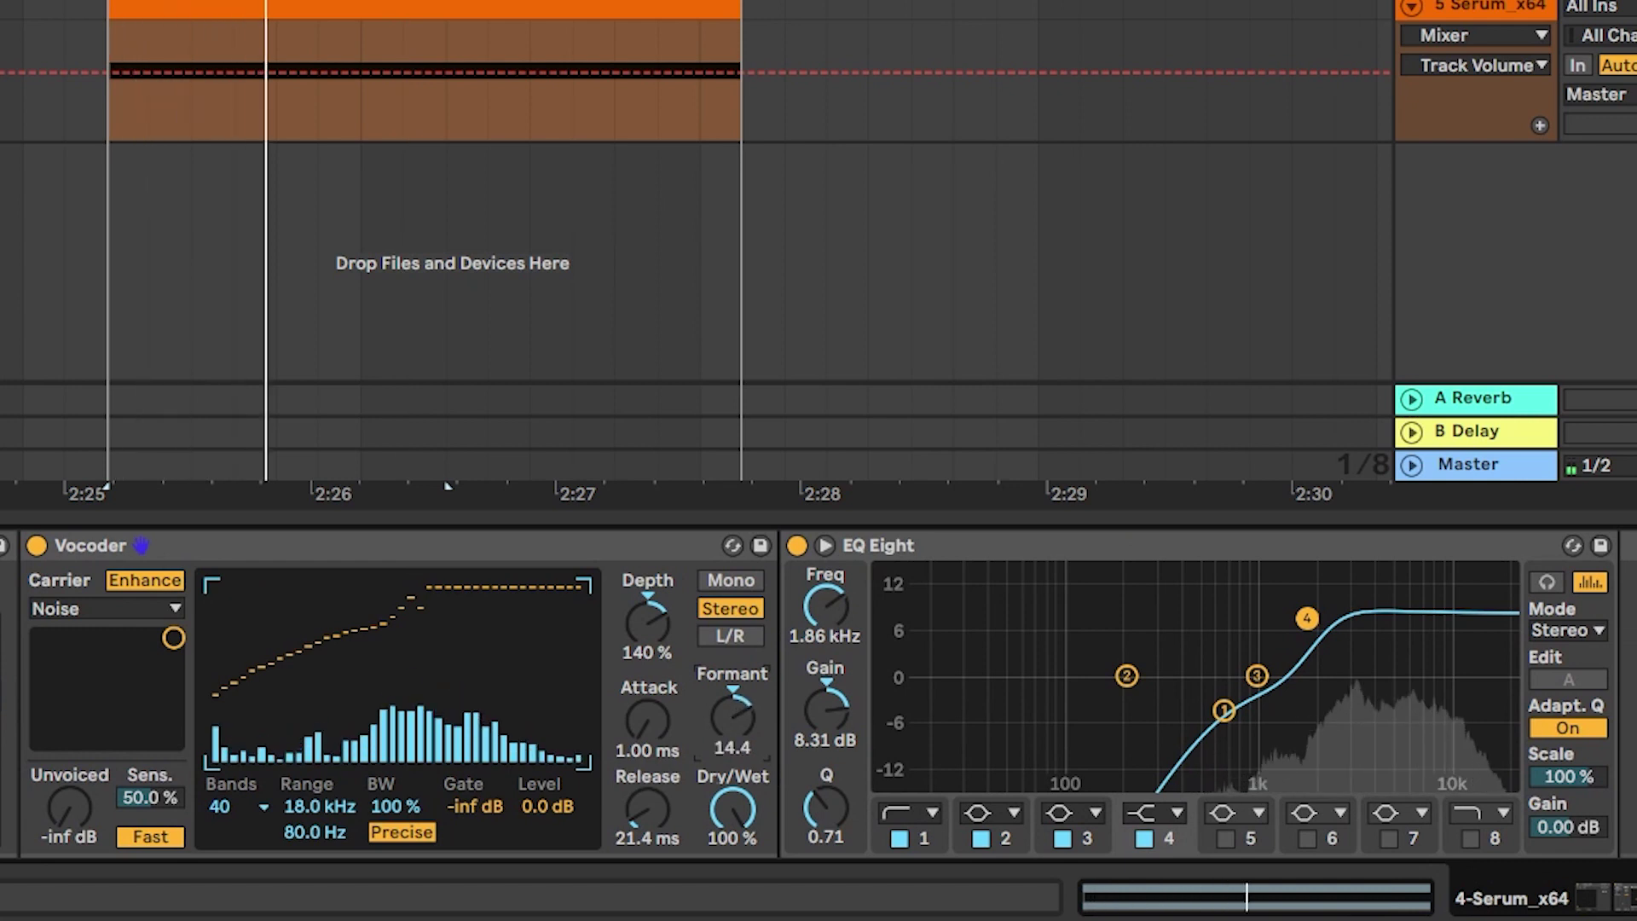
drag(733, 717, 732, 724)
- Raise band 4 of the High layer's EQ Eight to 9.05 dB and audition the chain at 3.2 dB together with Dry and Stereo
drag(1312, 620, 1312, 615)
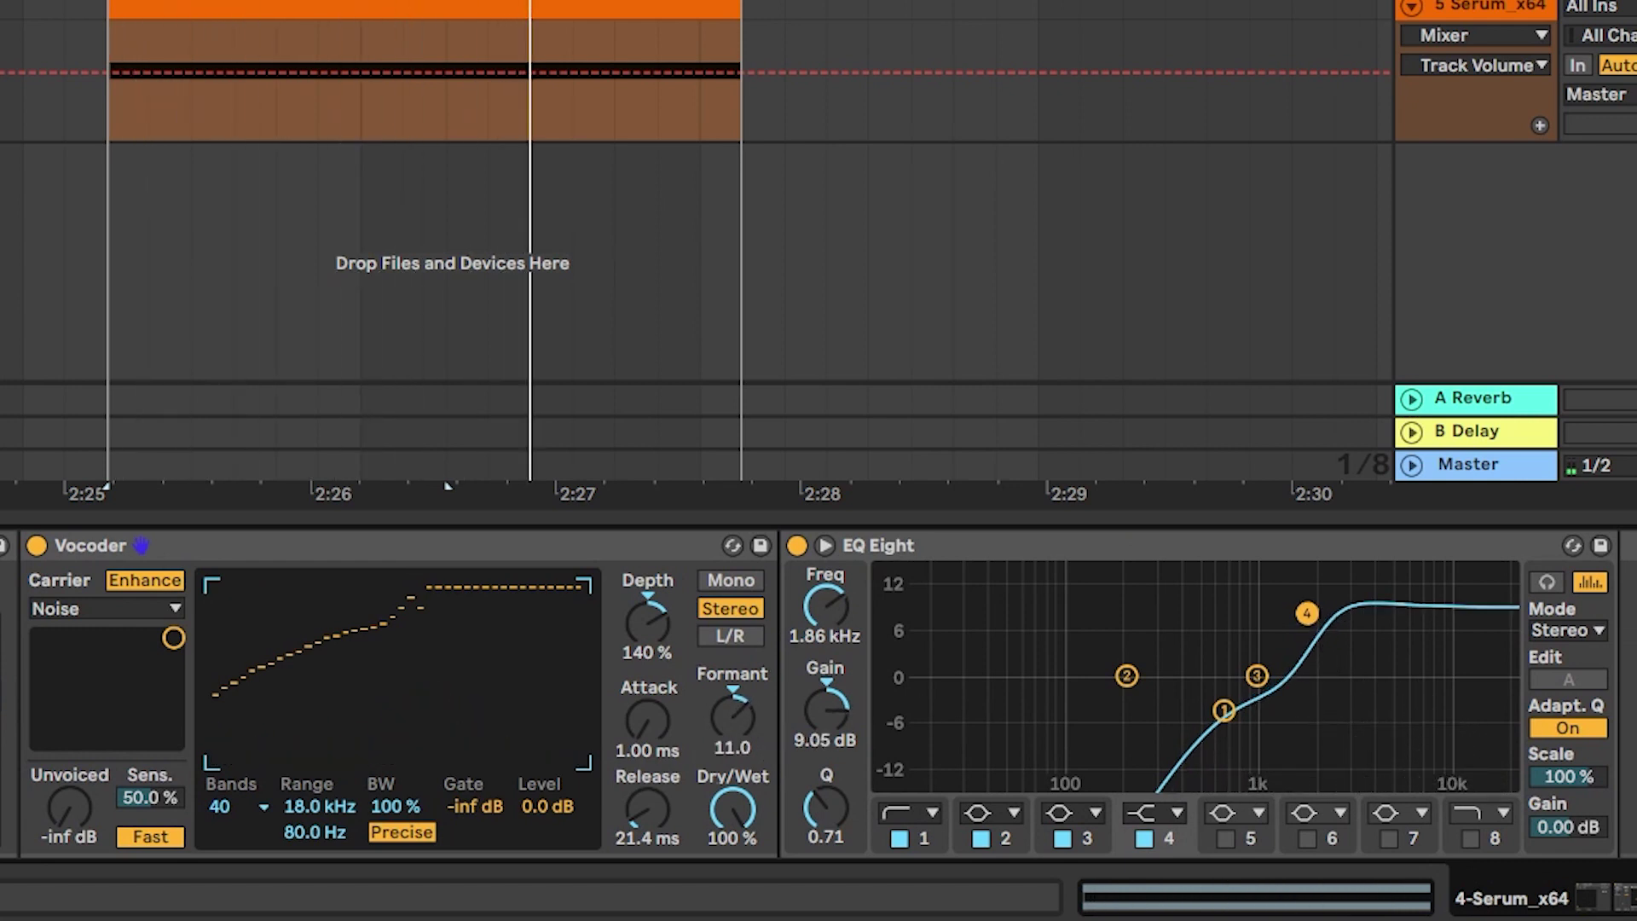
key(space)
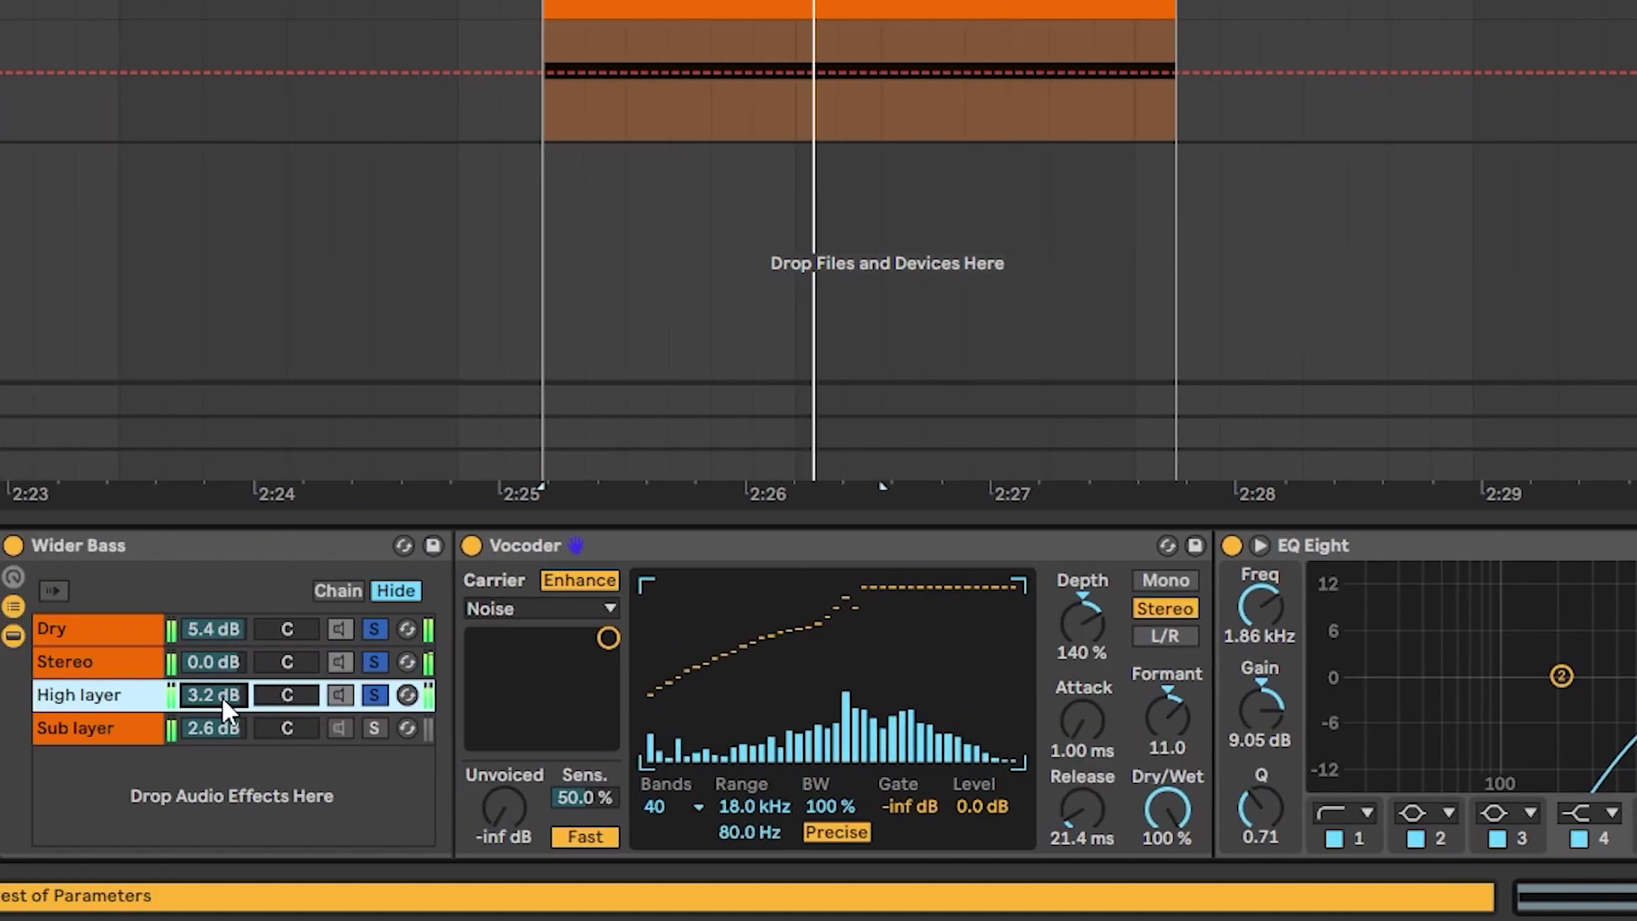
key(space)
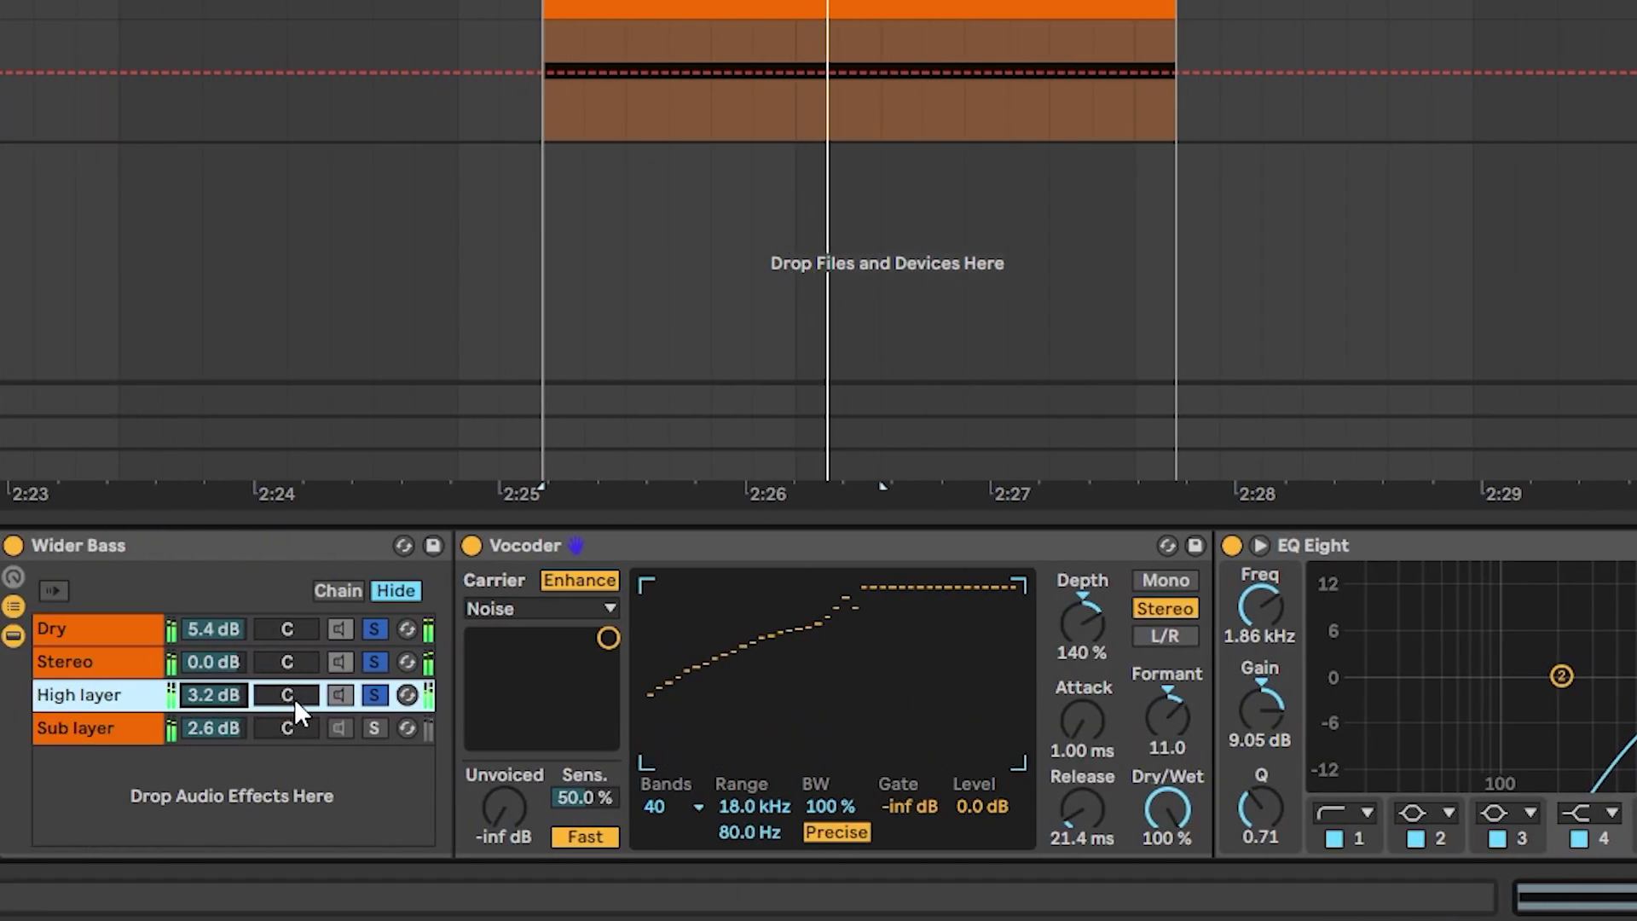
- Solo only the Sub layer chain and audition it with its EQ Eight and Saturator shown
click(131, 729)
click(376, 731)
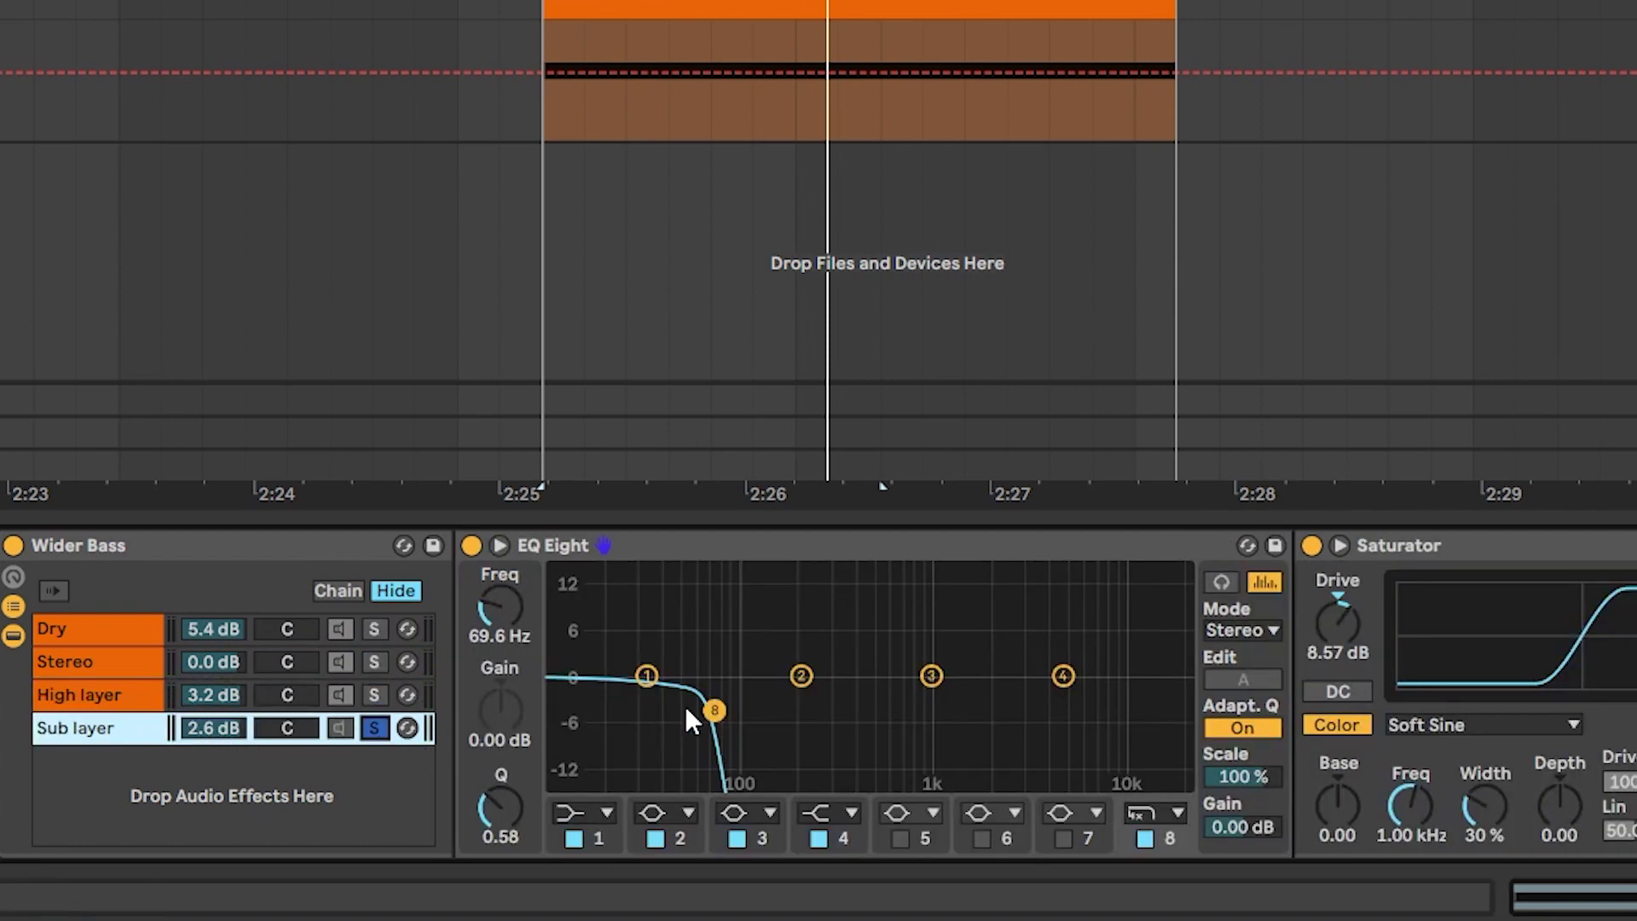
key(space)
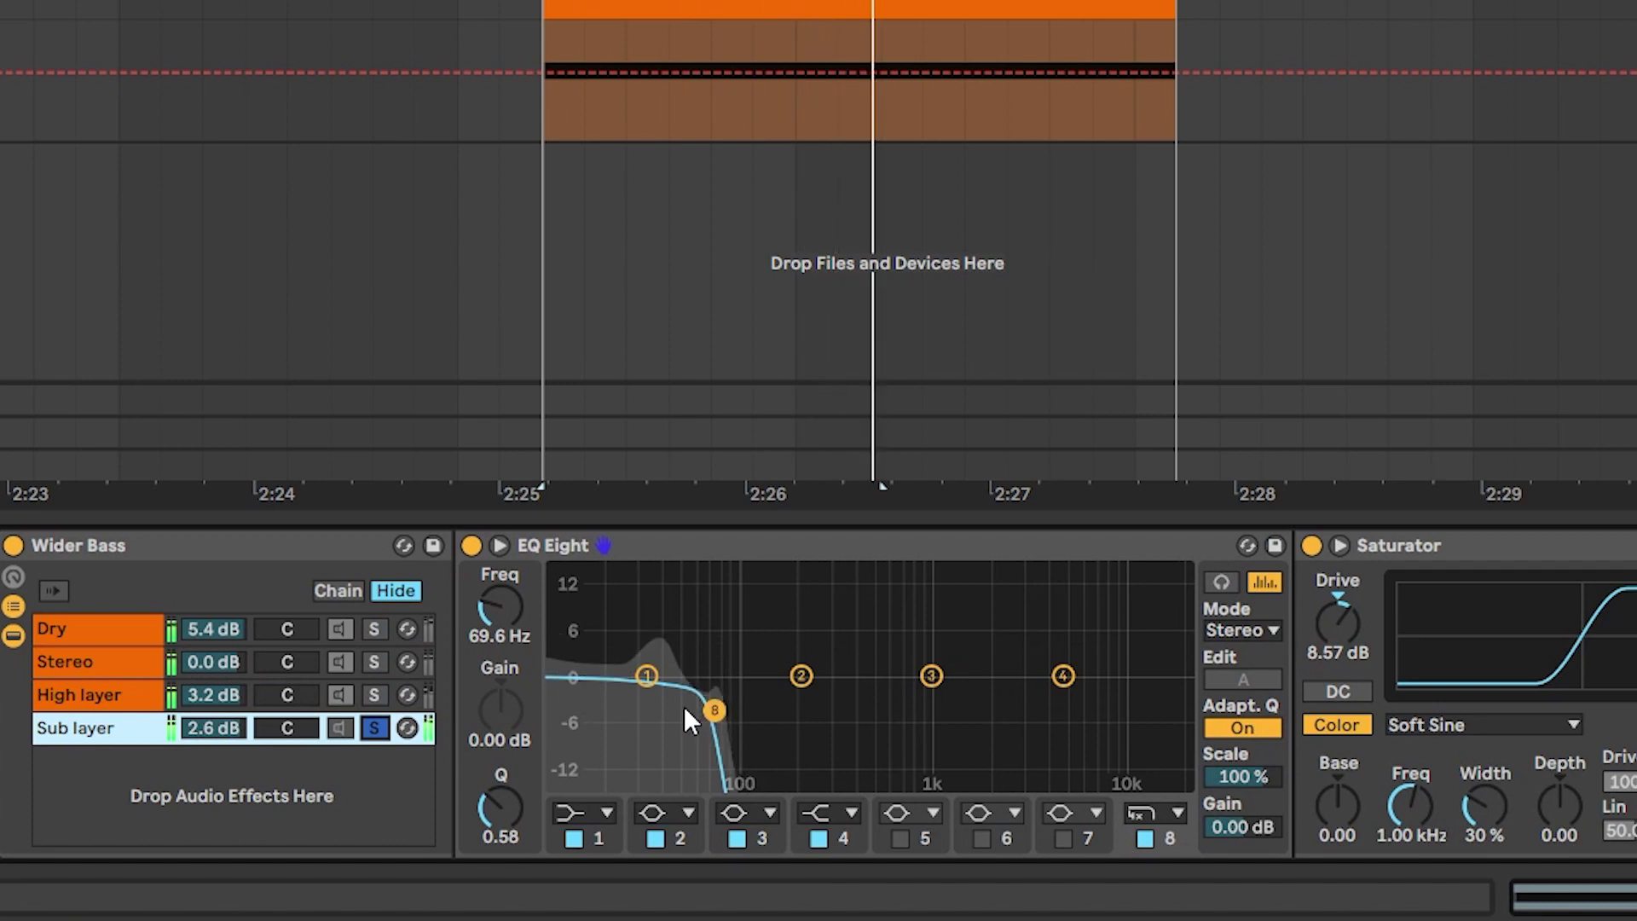
key(space)
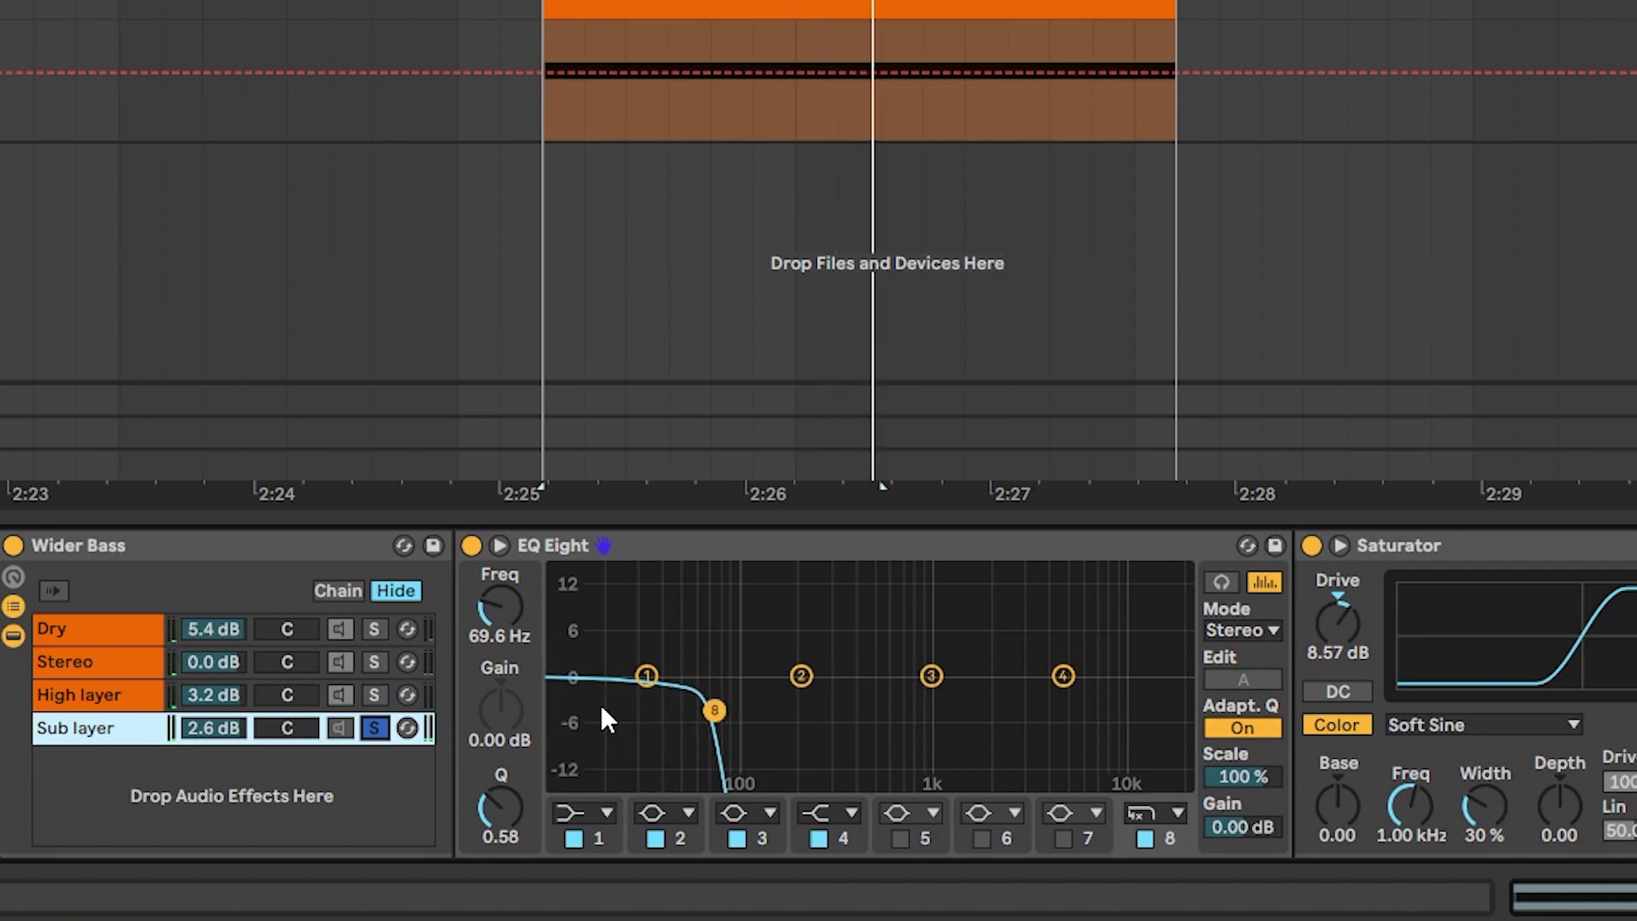
- Solo the Dry, Stereo and High layer chains together, leaving out the Sub layer, and play the result
click(377, 727)
click(381, 697)
click(382, 665)
click(382, 635)
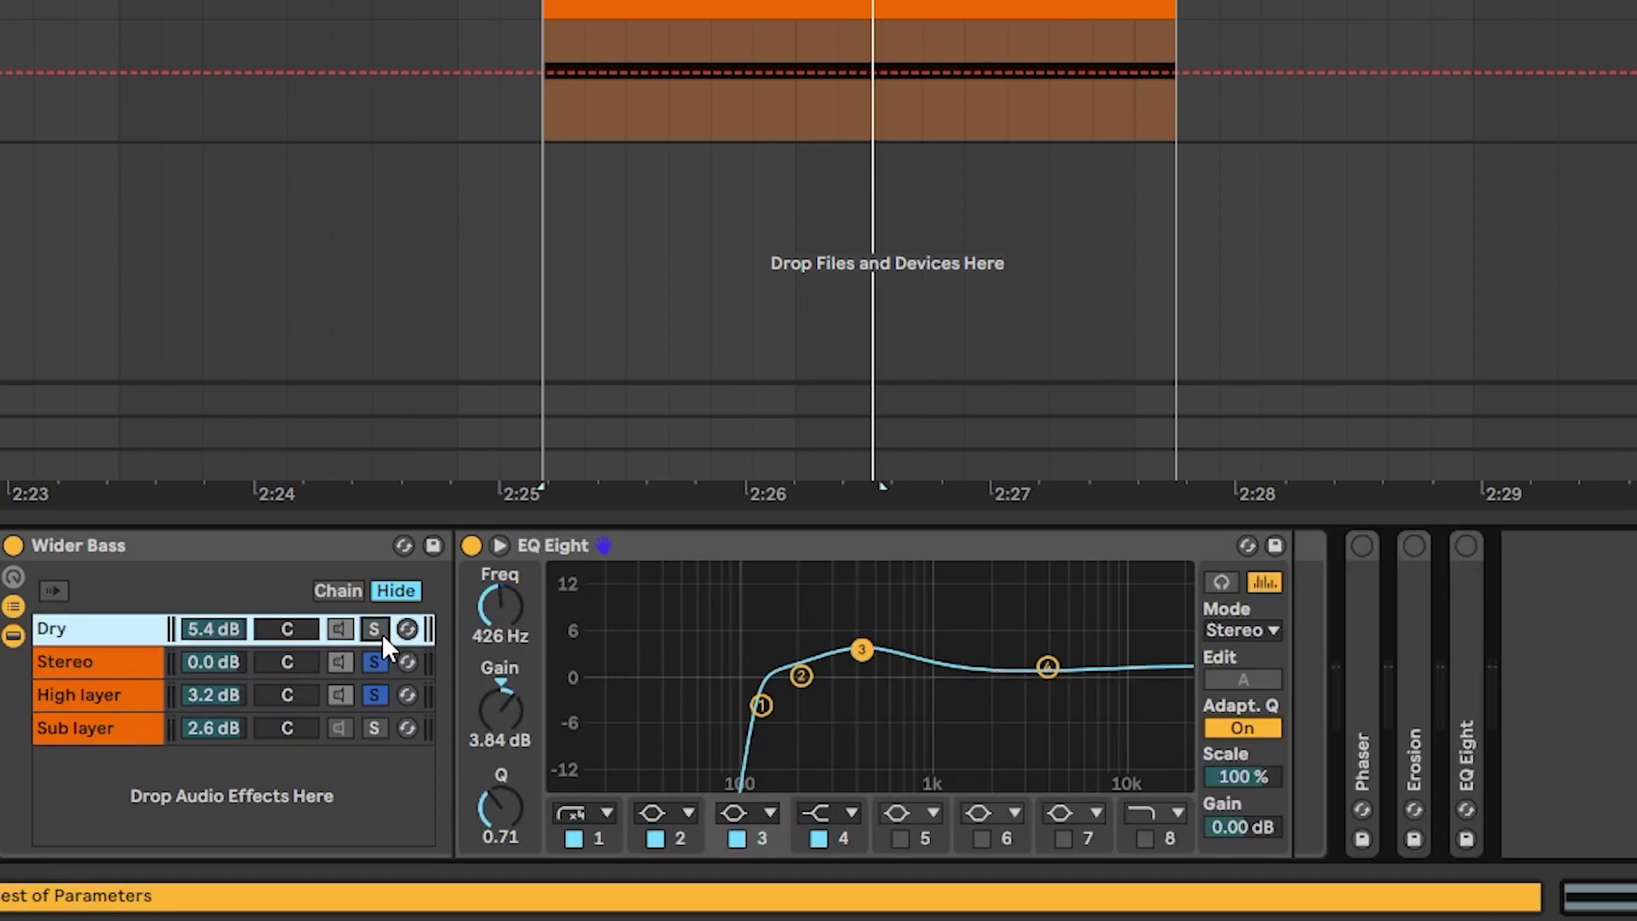
key(space)
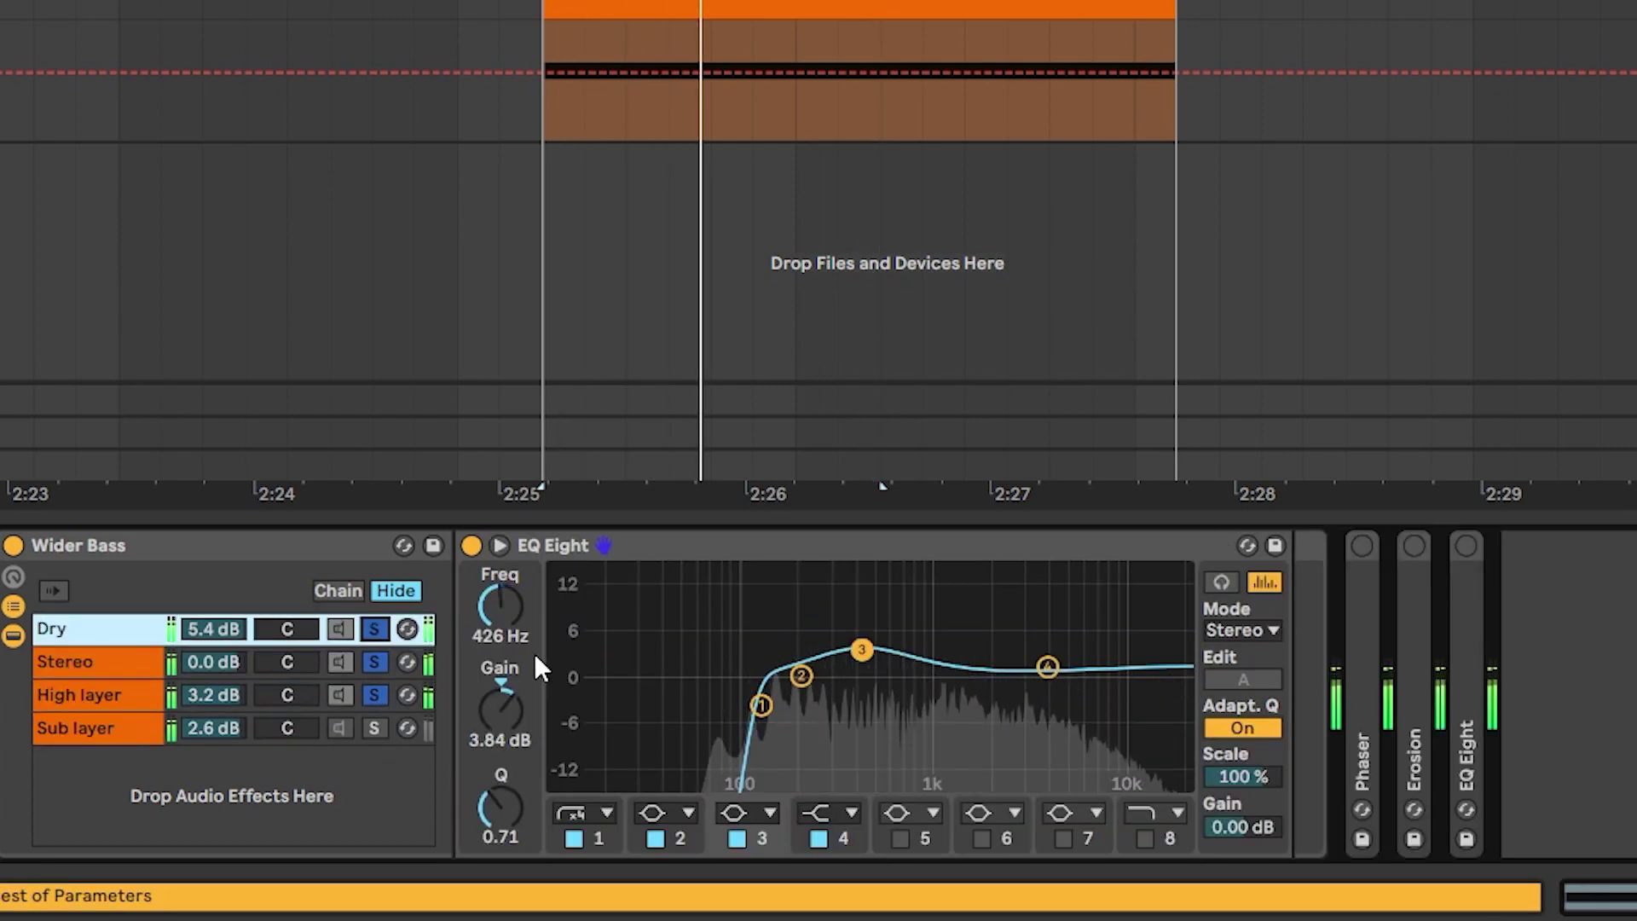
key(space)
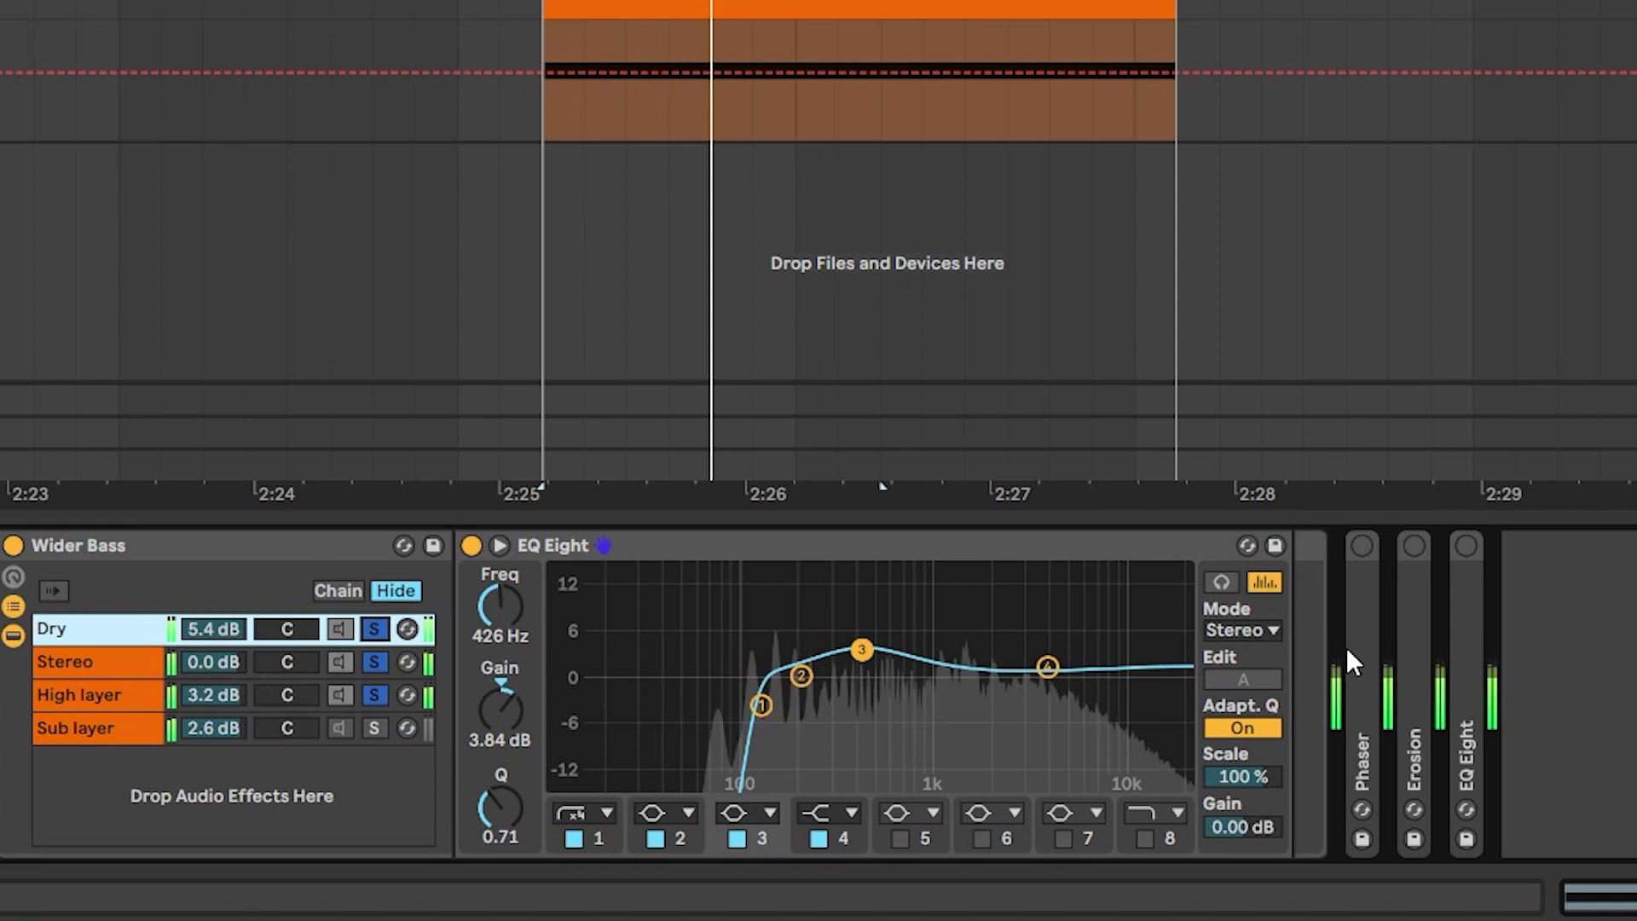
- Unfold and enable the Phaser in the Dry chain, setting its Frequency to 514 Hz and Dry/Wet to 52.4 %
double_click(1349, 651)
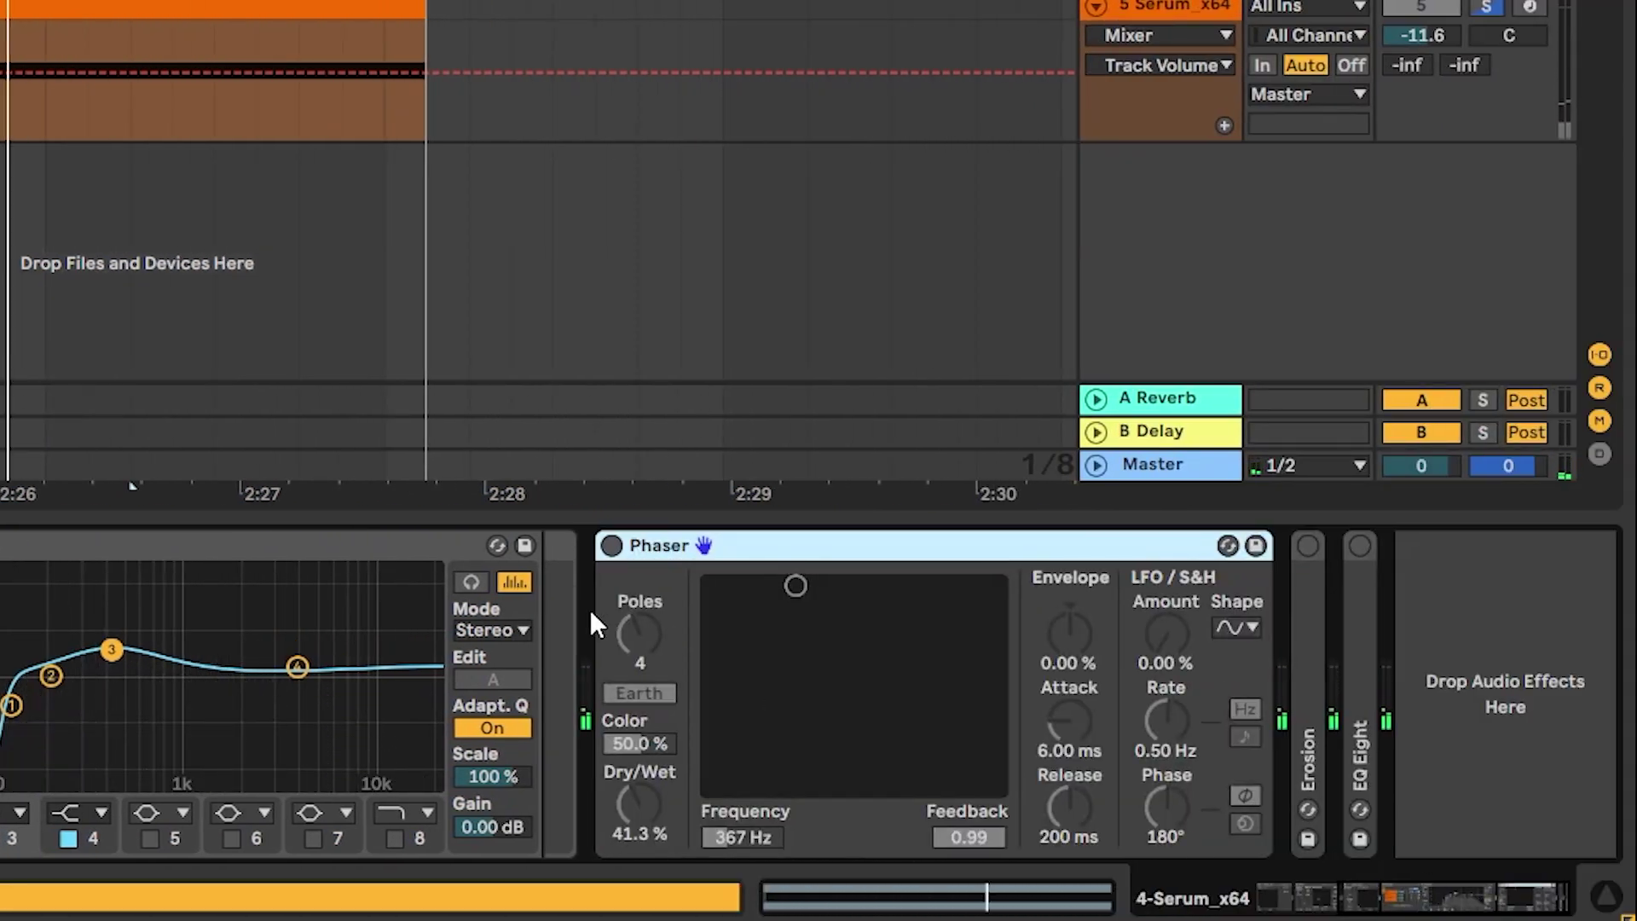
click(610, 546)
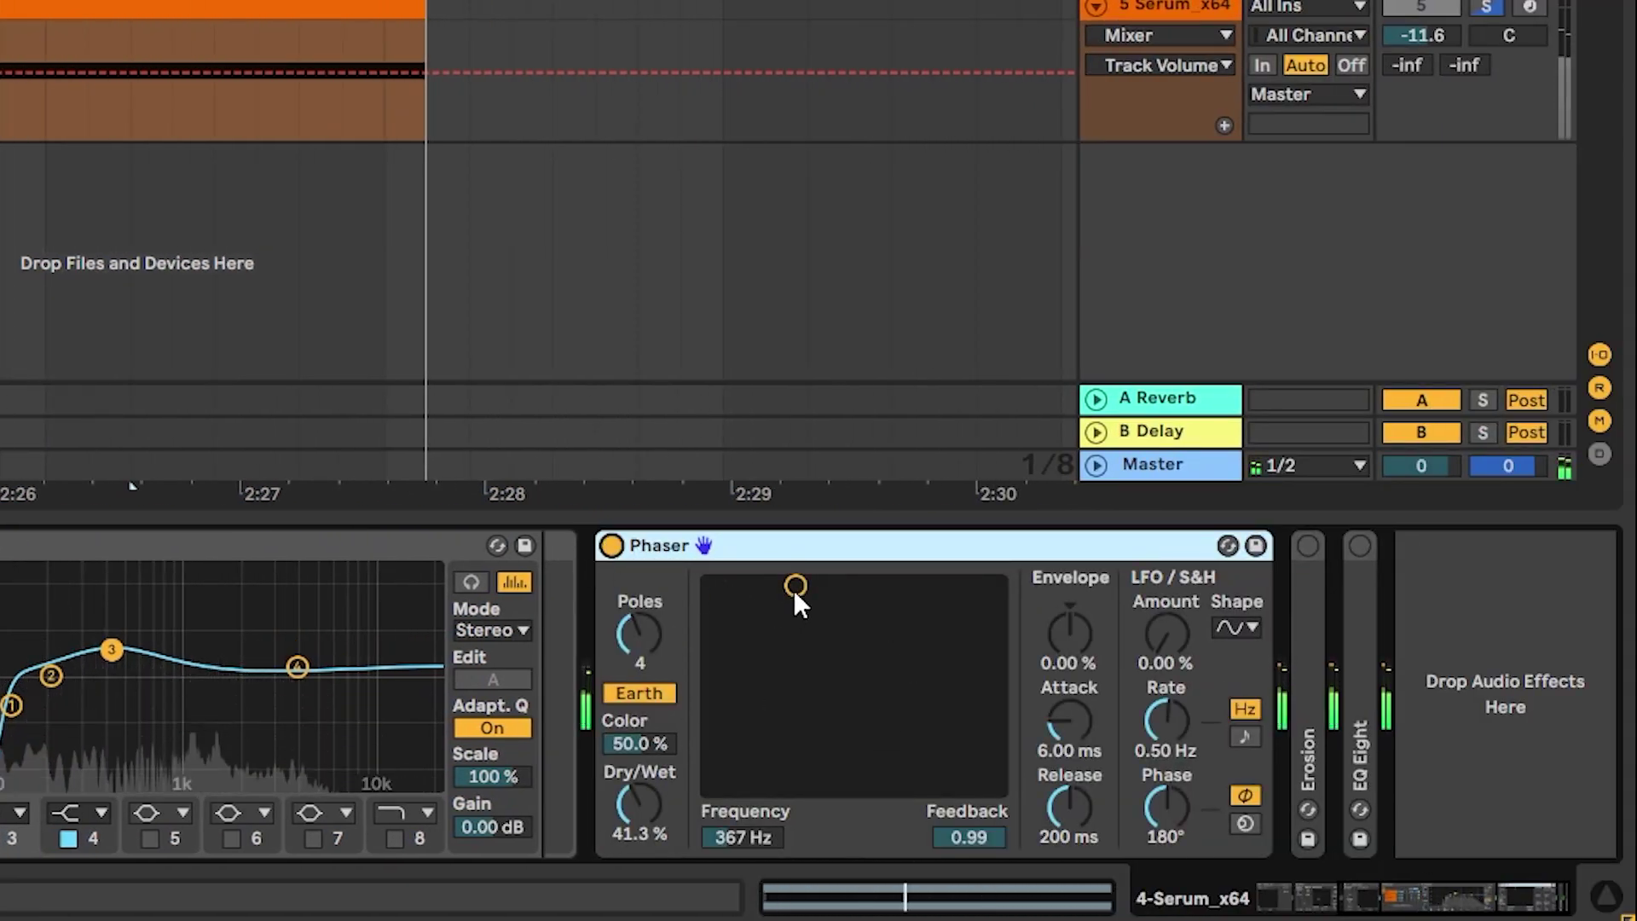
mouse_move(795, 587)
mouse_down()
mouse_move(888, 786)
mouse_move(793, 785)
mouse_move(896, 786)
mouse_move(818, 585)
mouse_up()
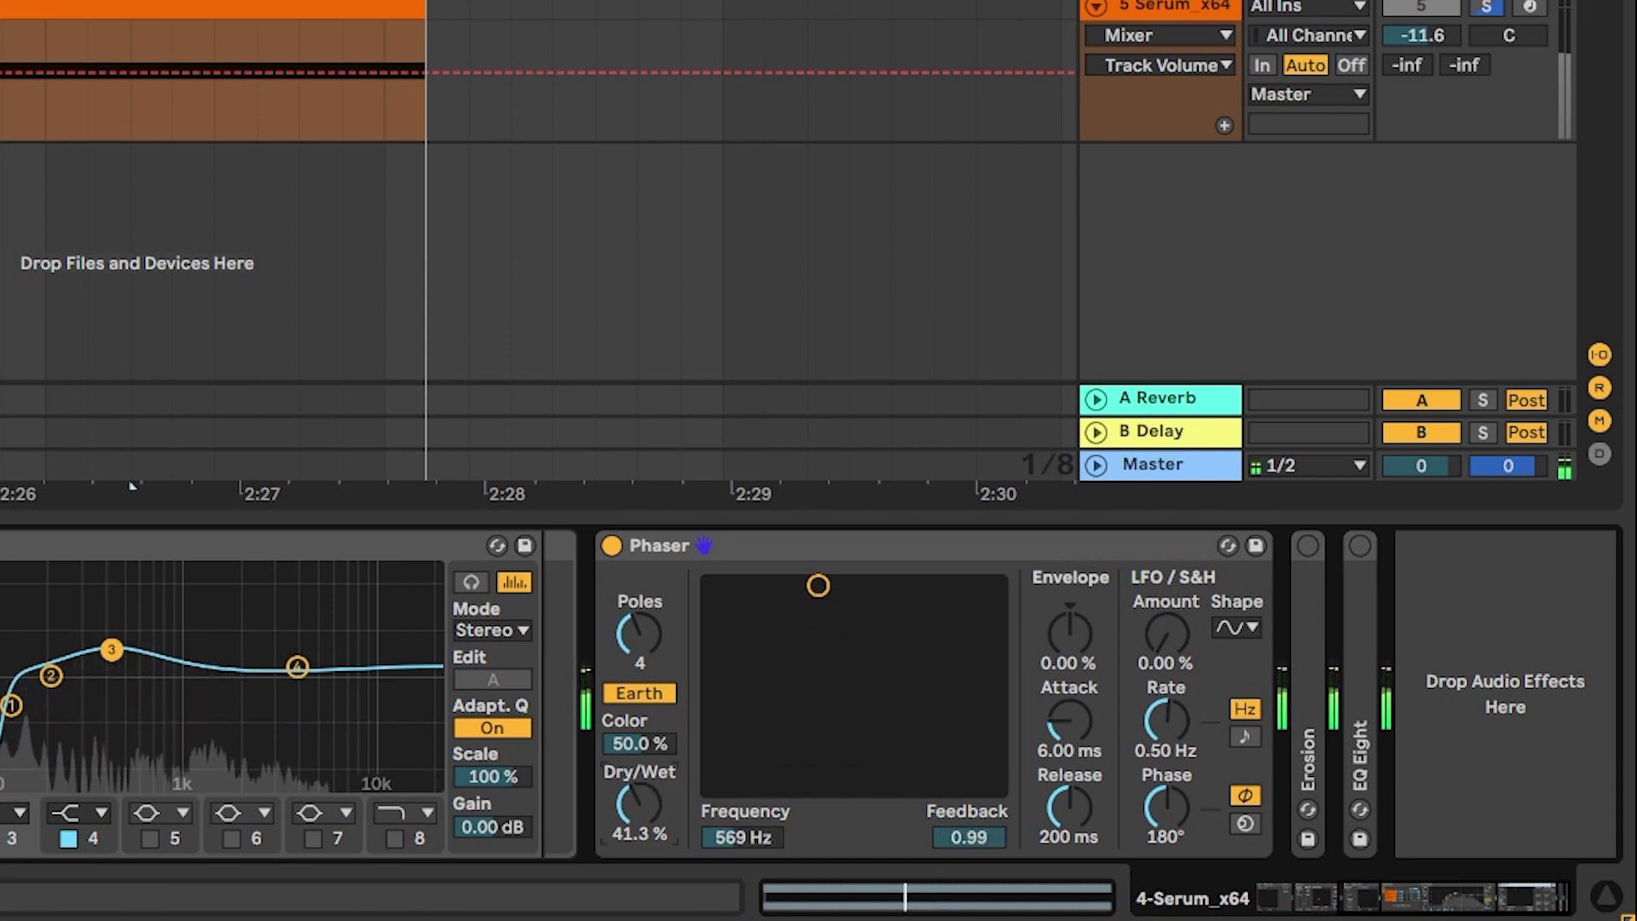
drag(655, 785, 655, 733)
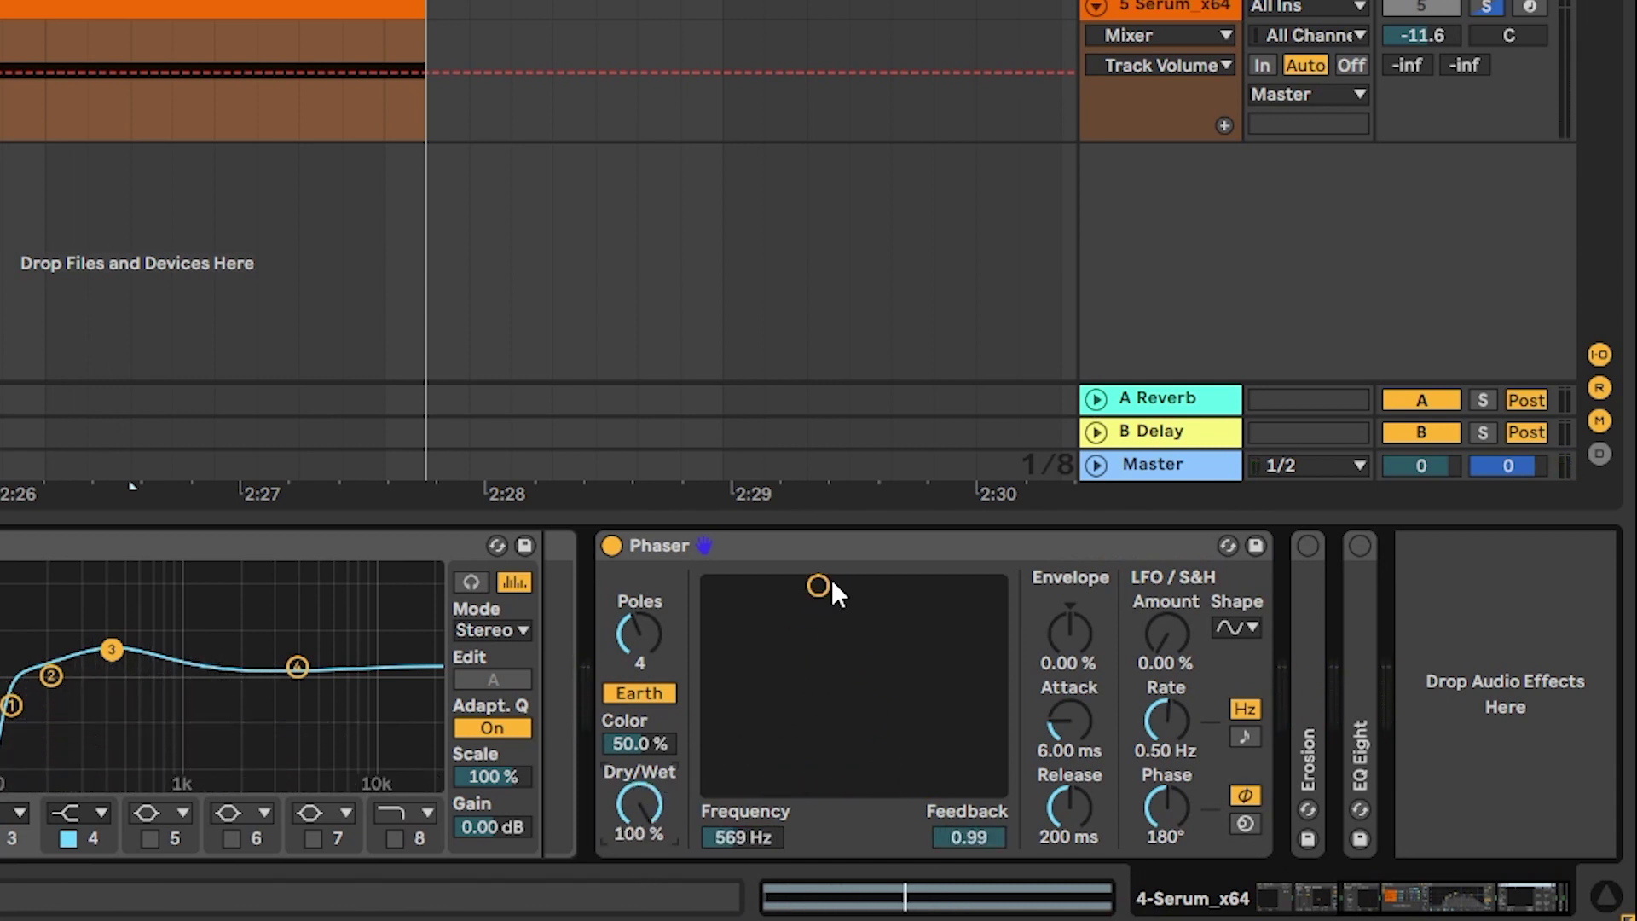
mouse_move(820, 585)
mouse_down()
mouse_move(855, 782)
mouse_move(734, 775)
mouse_move(855, 779)
mouse_move(855, 599)
mouse_move(759, 586)
mouse_move(814, 585)
mouse_up()
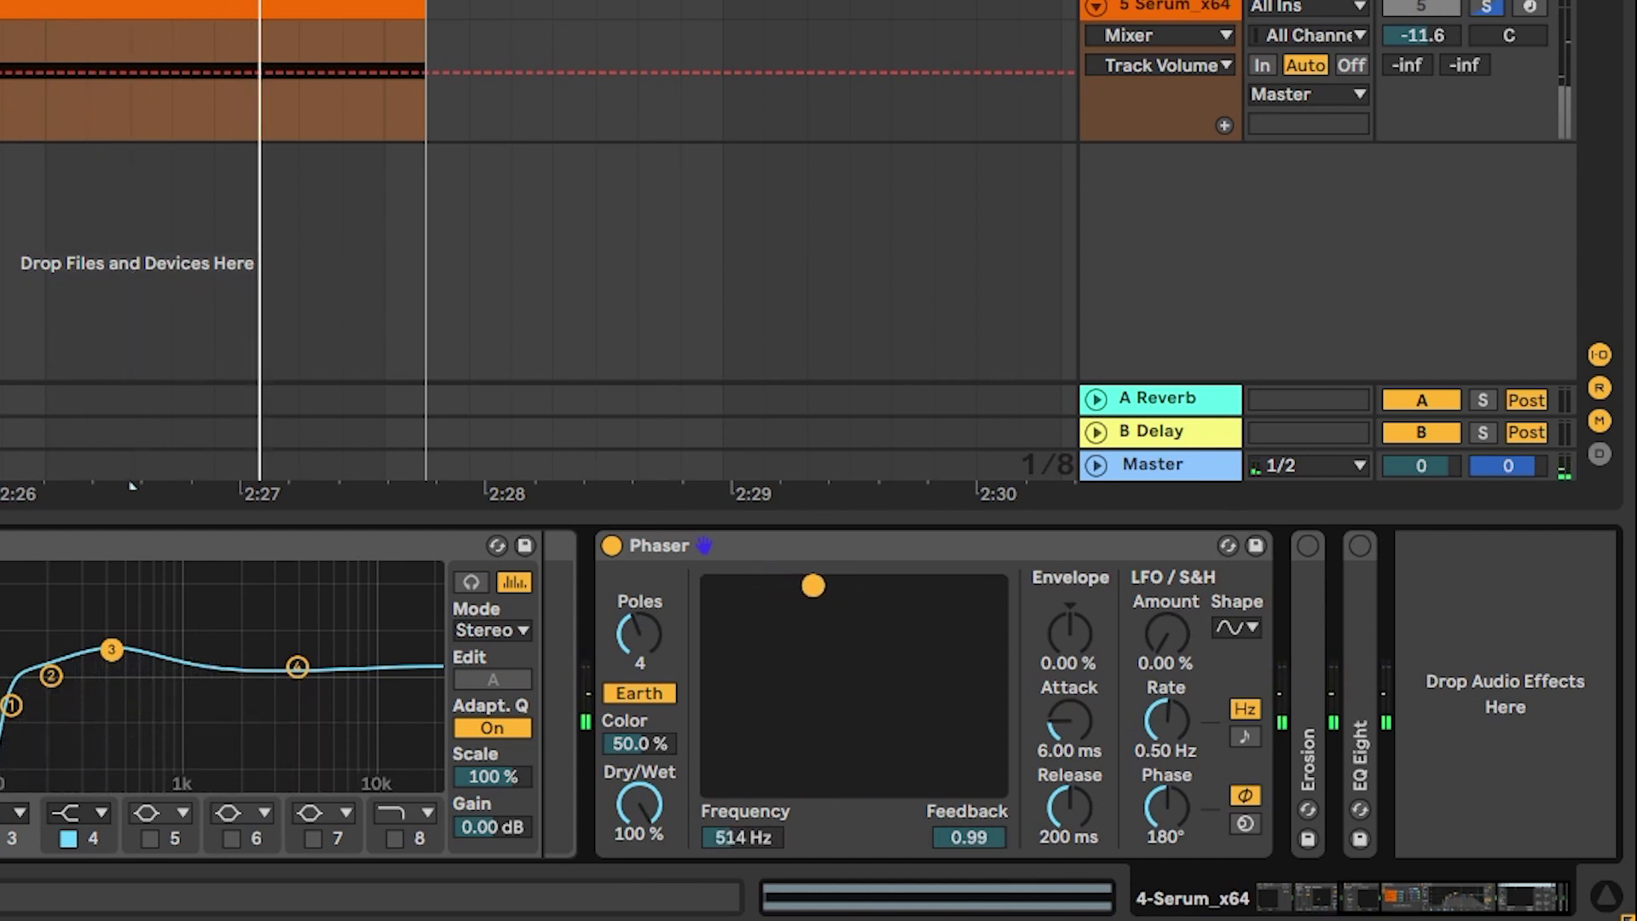
drag(642, 789, 642, 815)
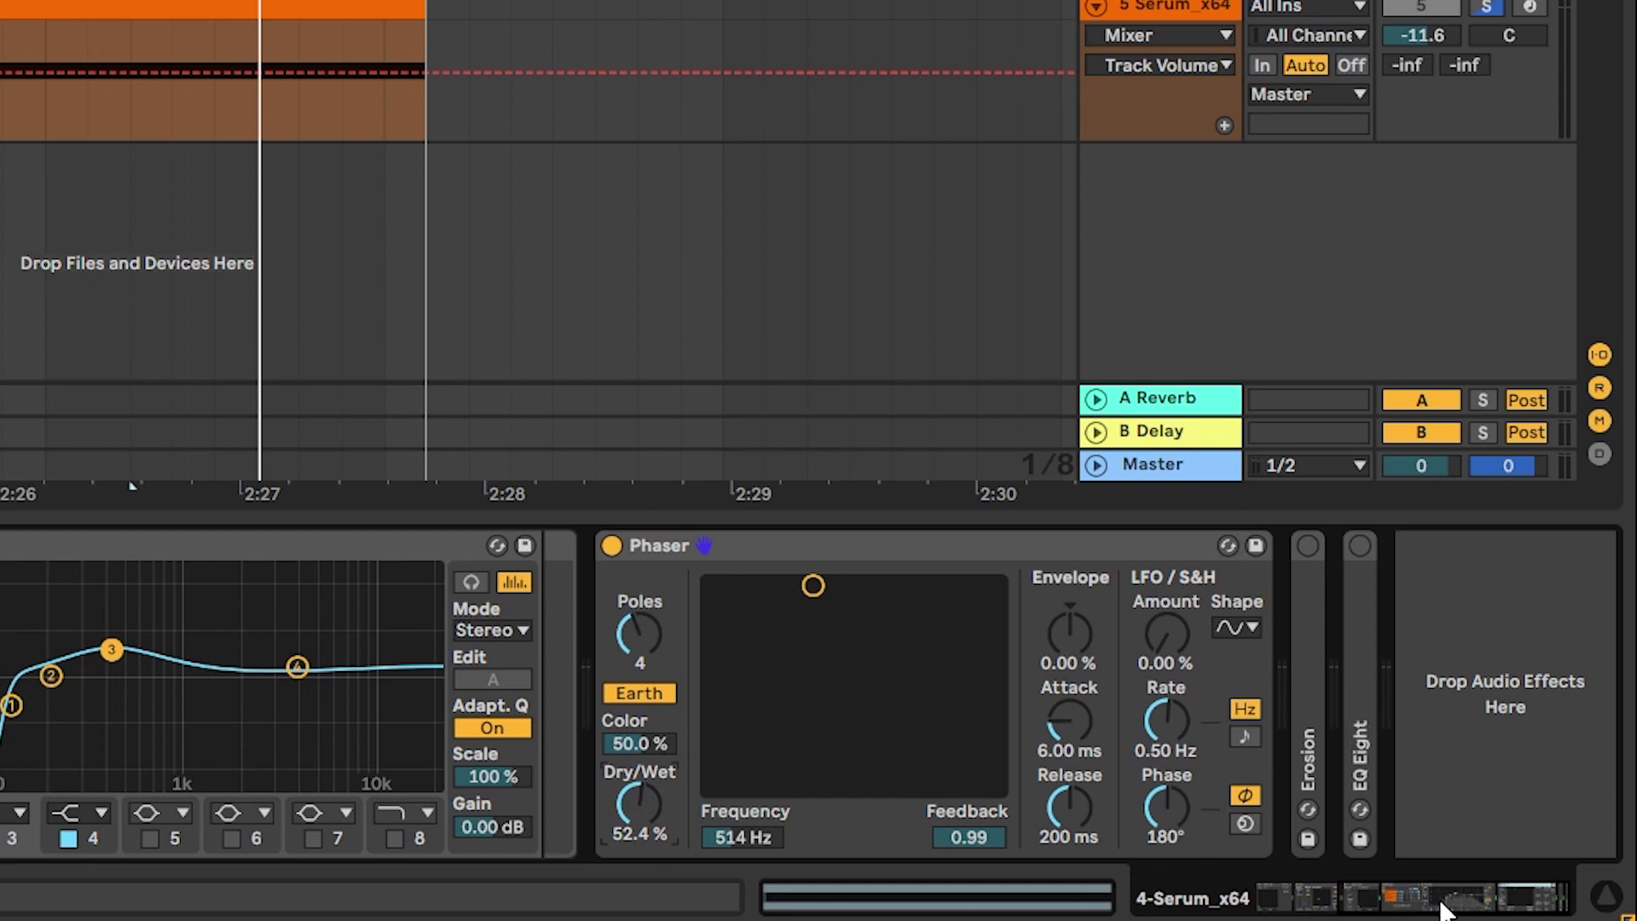
key(space)
- Unfold and enable Erosion in the Dry chain, setting its frequency to 9.52 kHz and amount to 138
double_click(1316, 701)
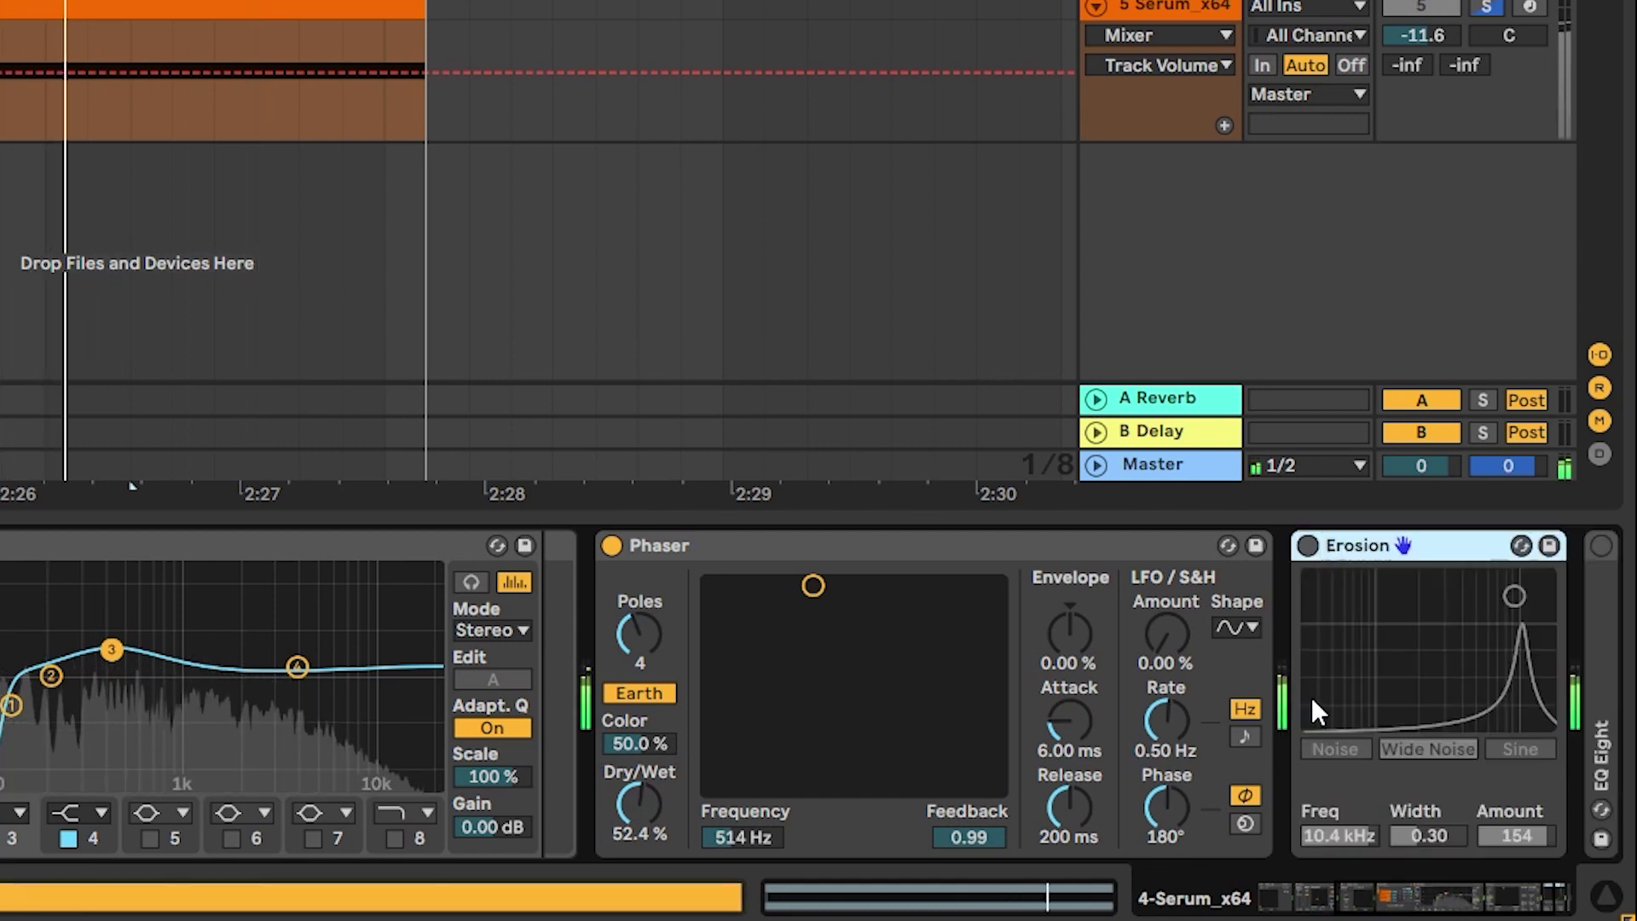
drag(1422, 904, 1459, 902)
click(1119, 546)
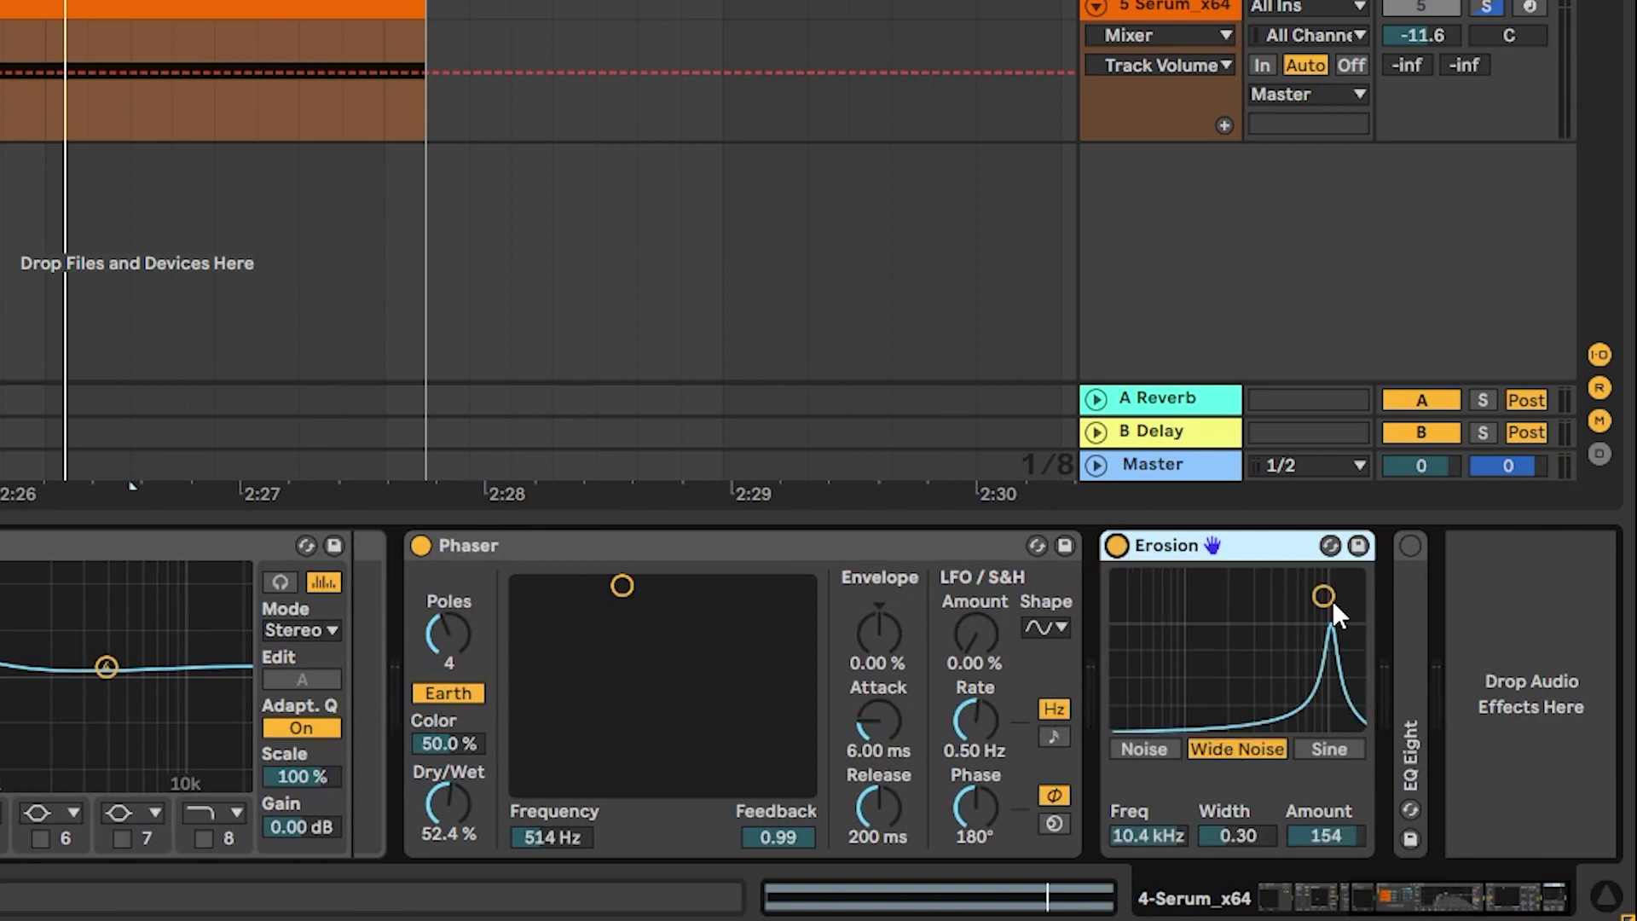
mouse_move(1333, 600)
mouse_down()
mouse_move(1276, 593)
mouse_move(1318, 603)
mouse_up()
key(space)
- Unfold and enable the EQ Eight after Erosion, select its band 2 cut and audition the sound
click(1415, 605)
double_click(1415, 605)
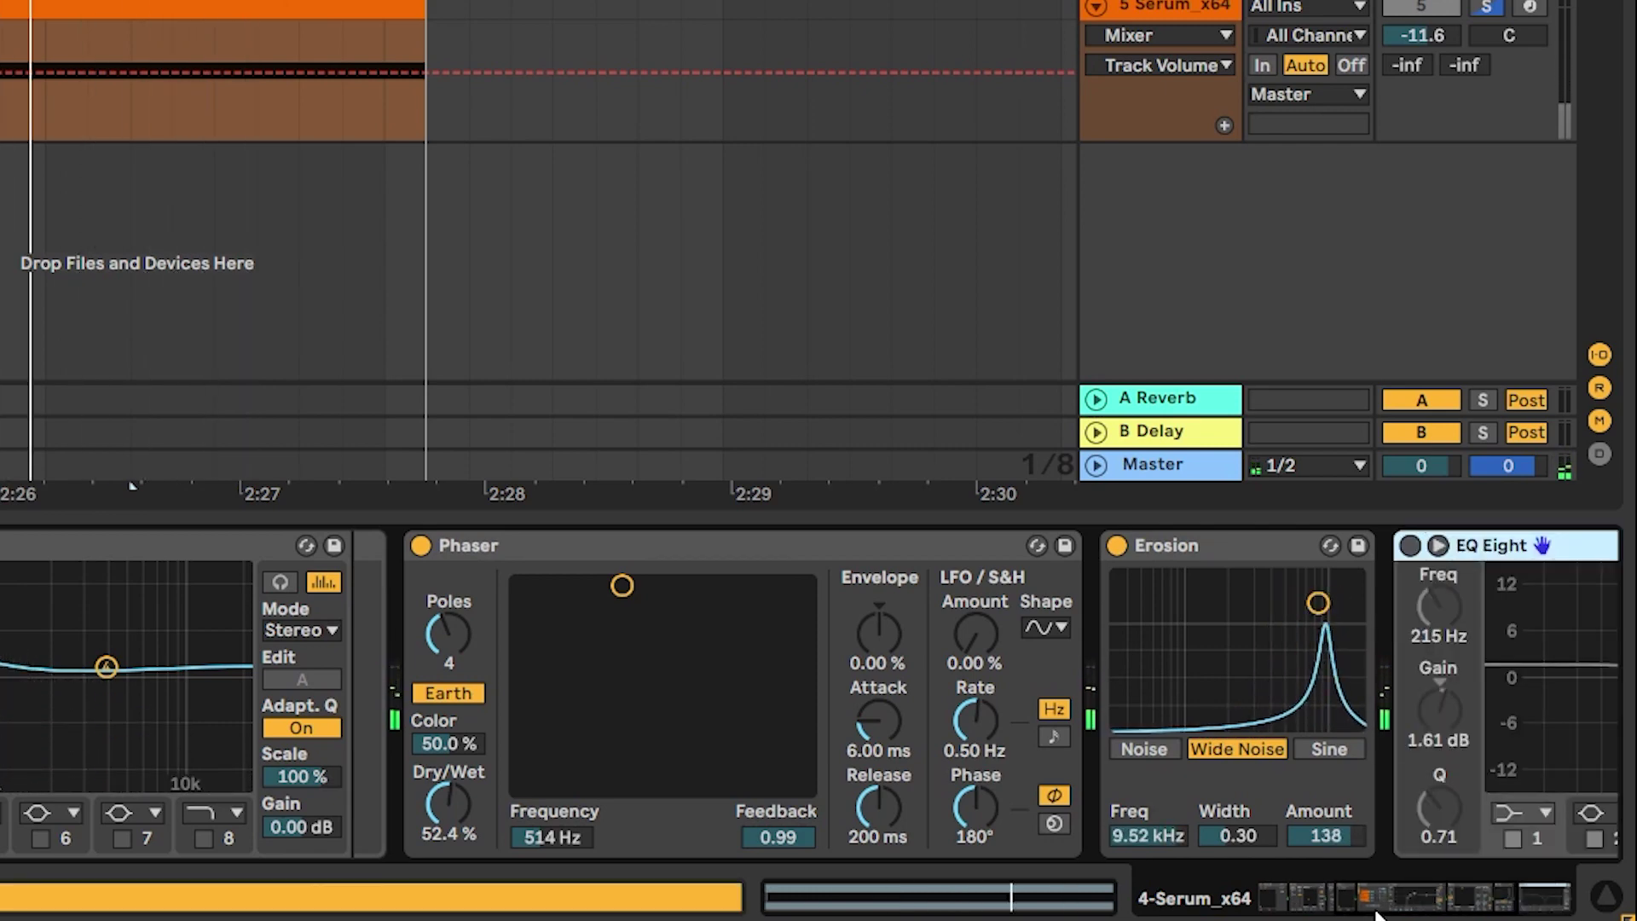
drag(1375, 911, 1462, 907)
click(608, 546)
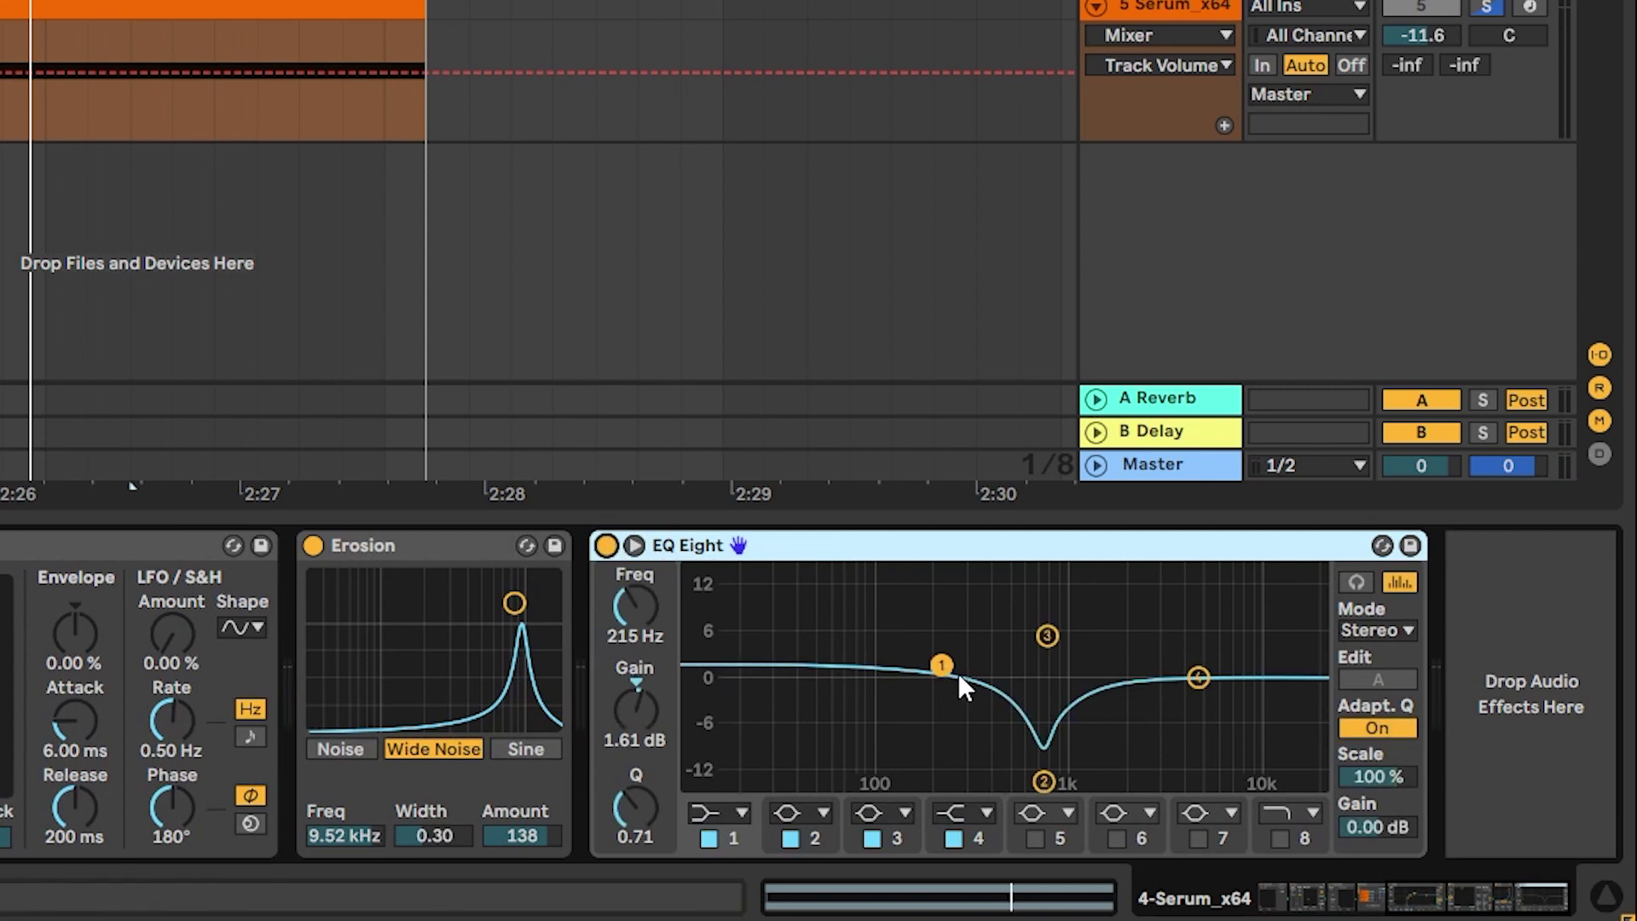
click(1042, 780)
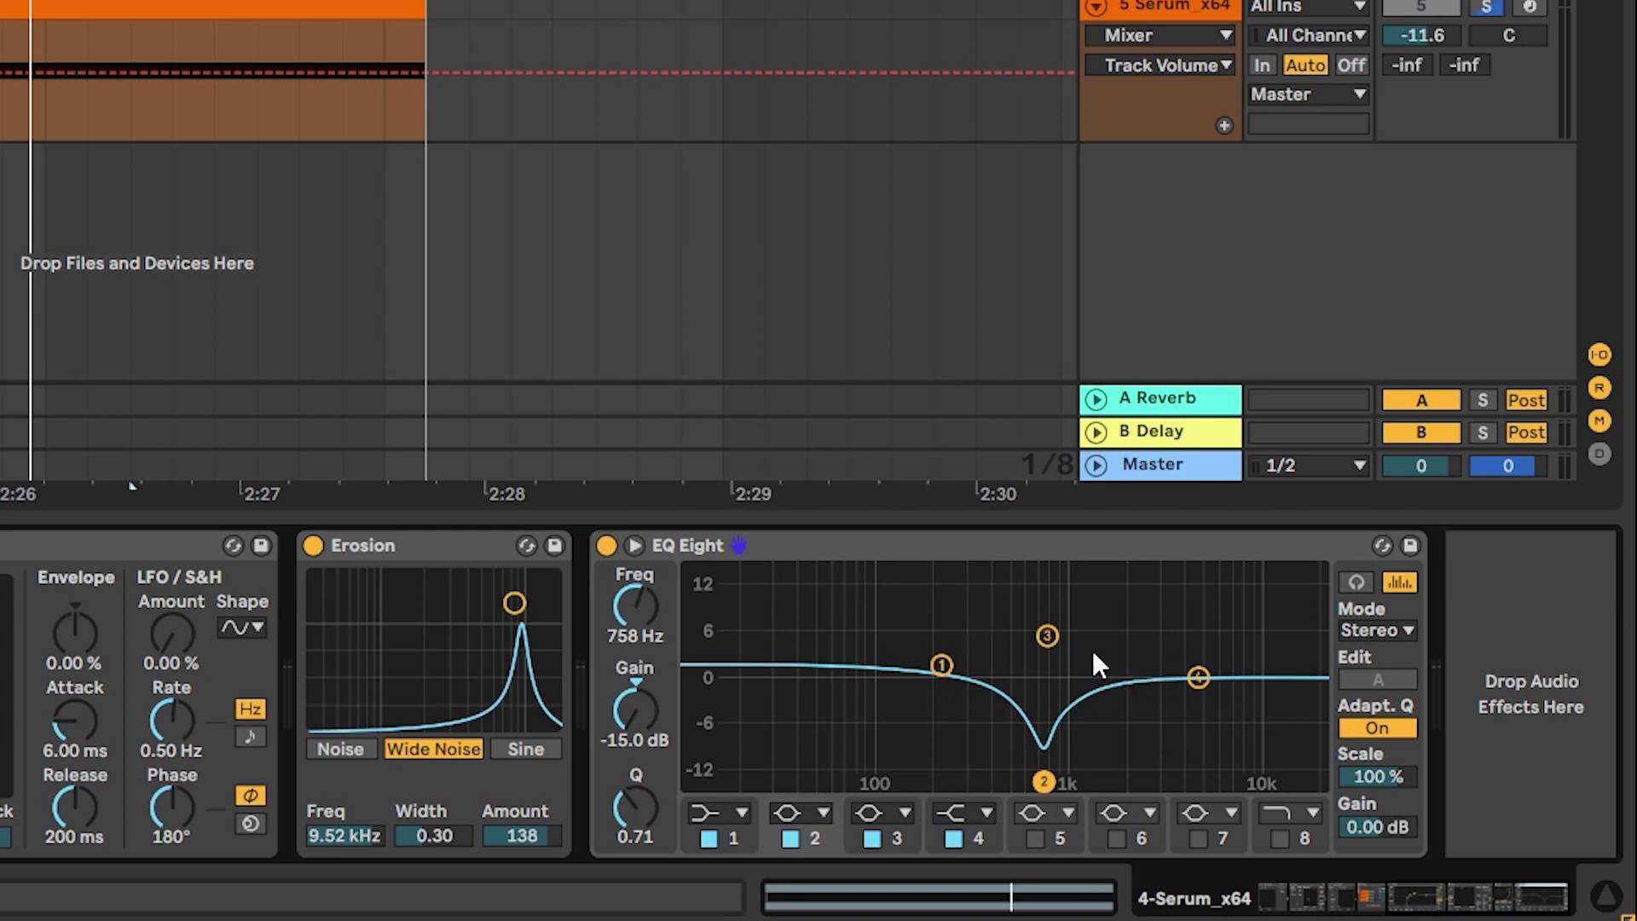
key(space)
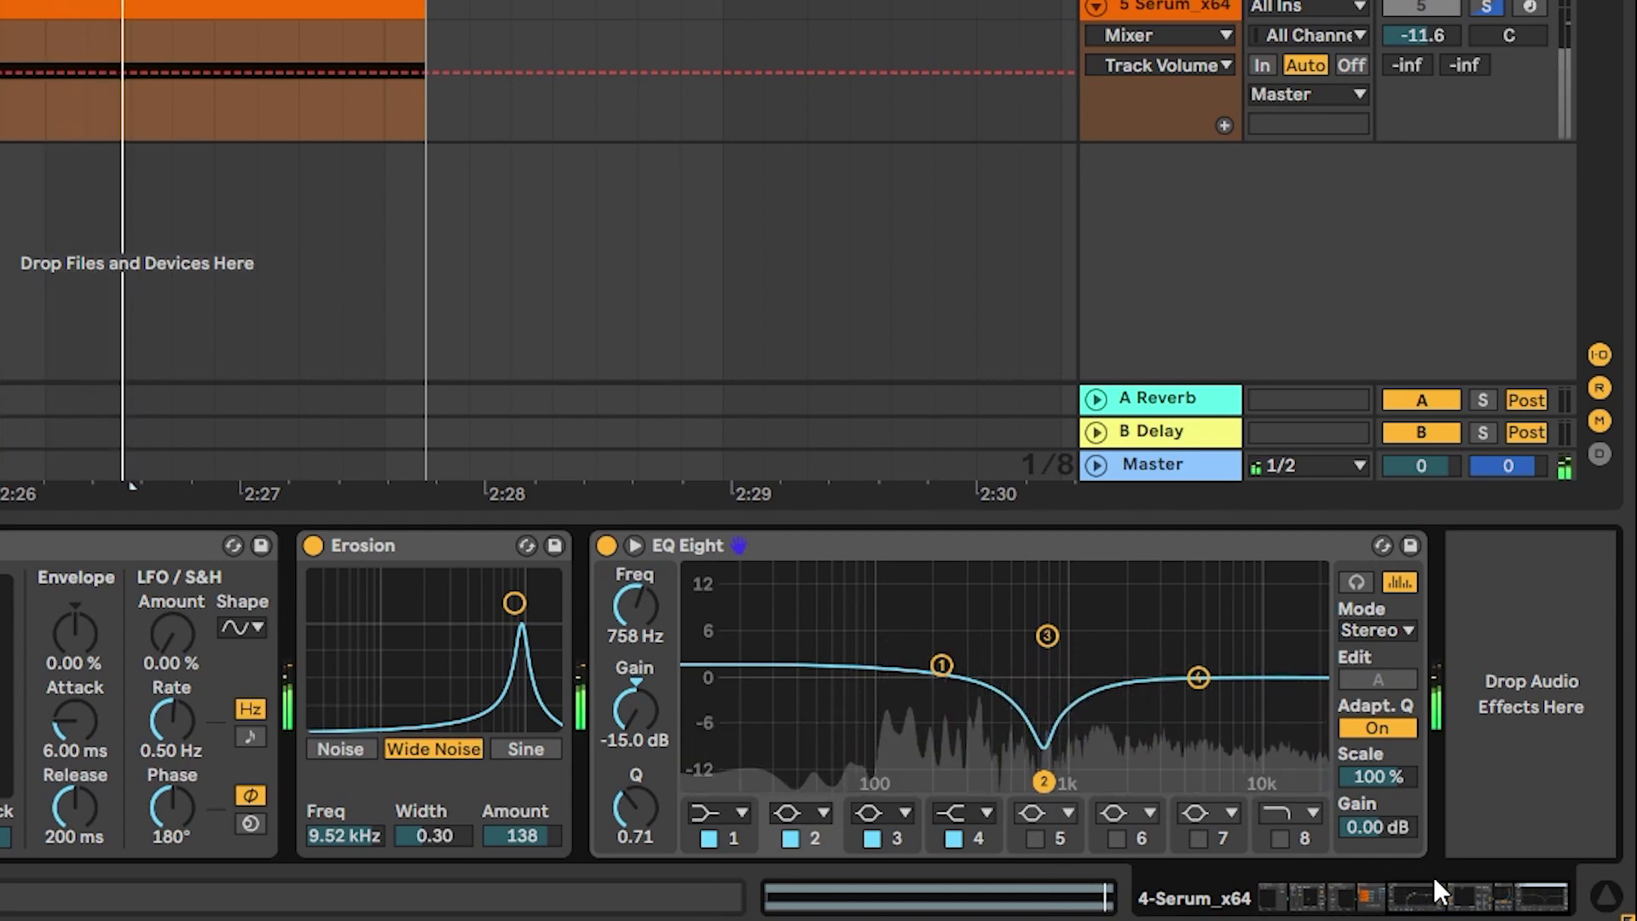
- Lower the High layer chain's volume to -4.3 dB in the Wider Bass rack
drag(1439, 891, 1360, 904)
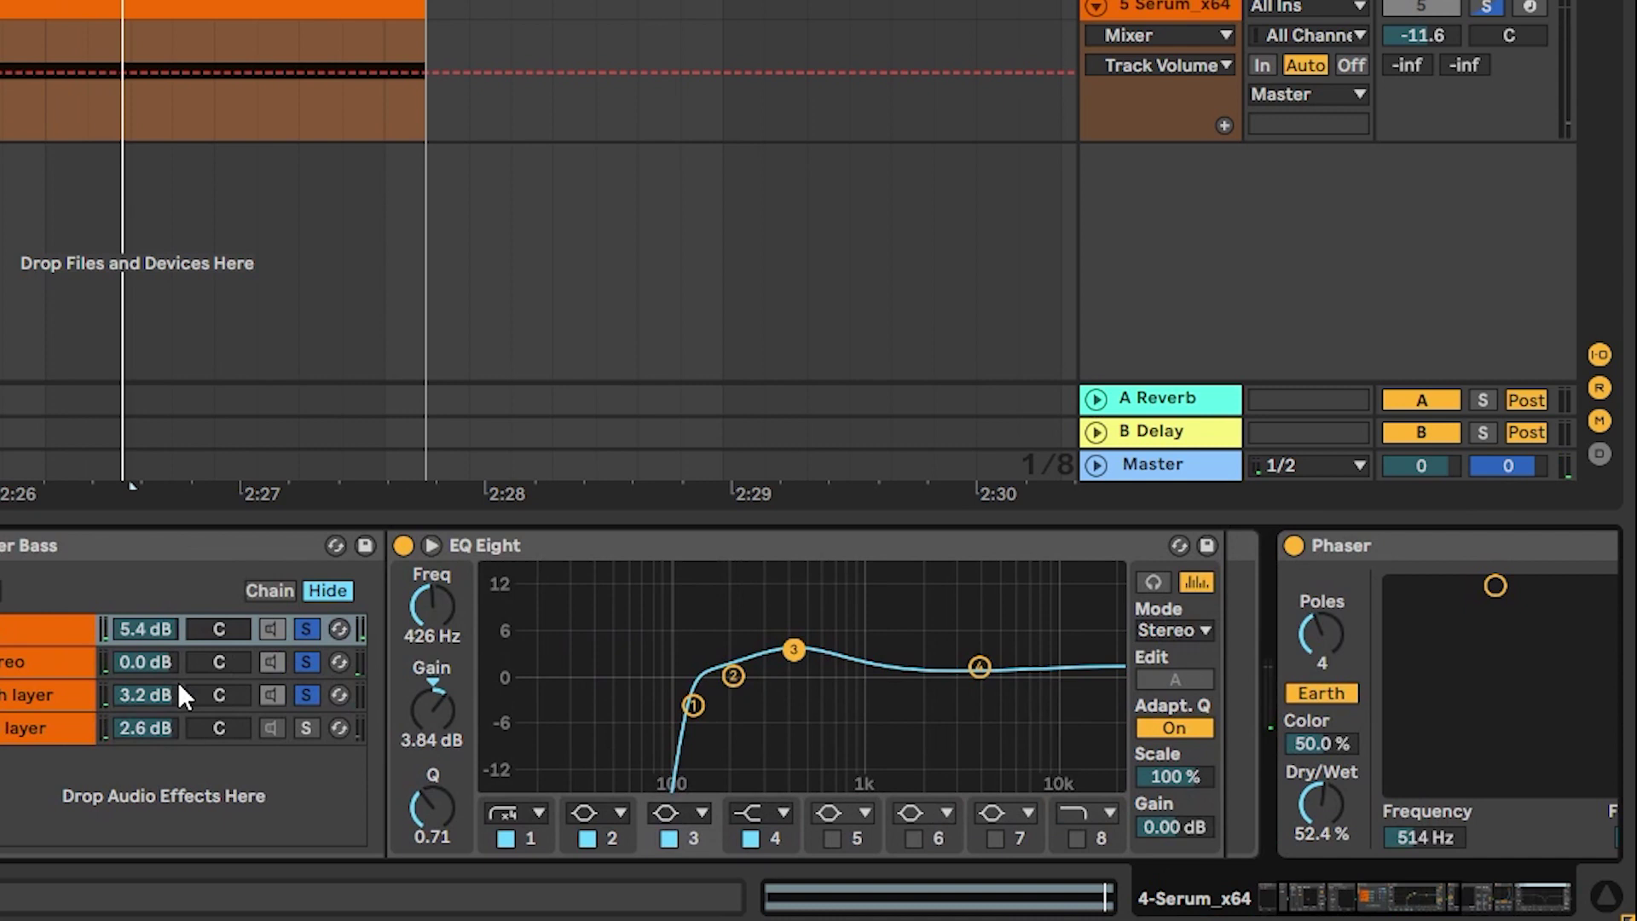
mouse_move(157, 693)
mouse_down()
mouse_move(157, 742)
mouse_move(152, 687)
mouse_up()
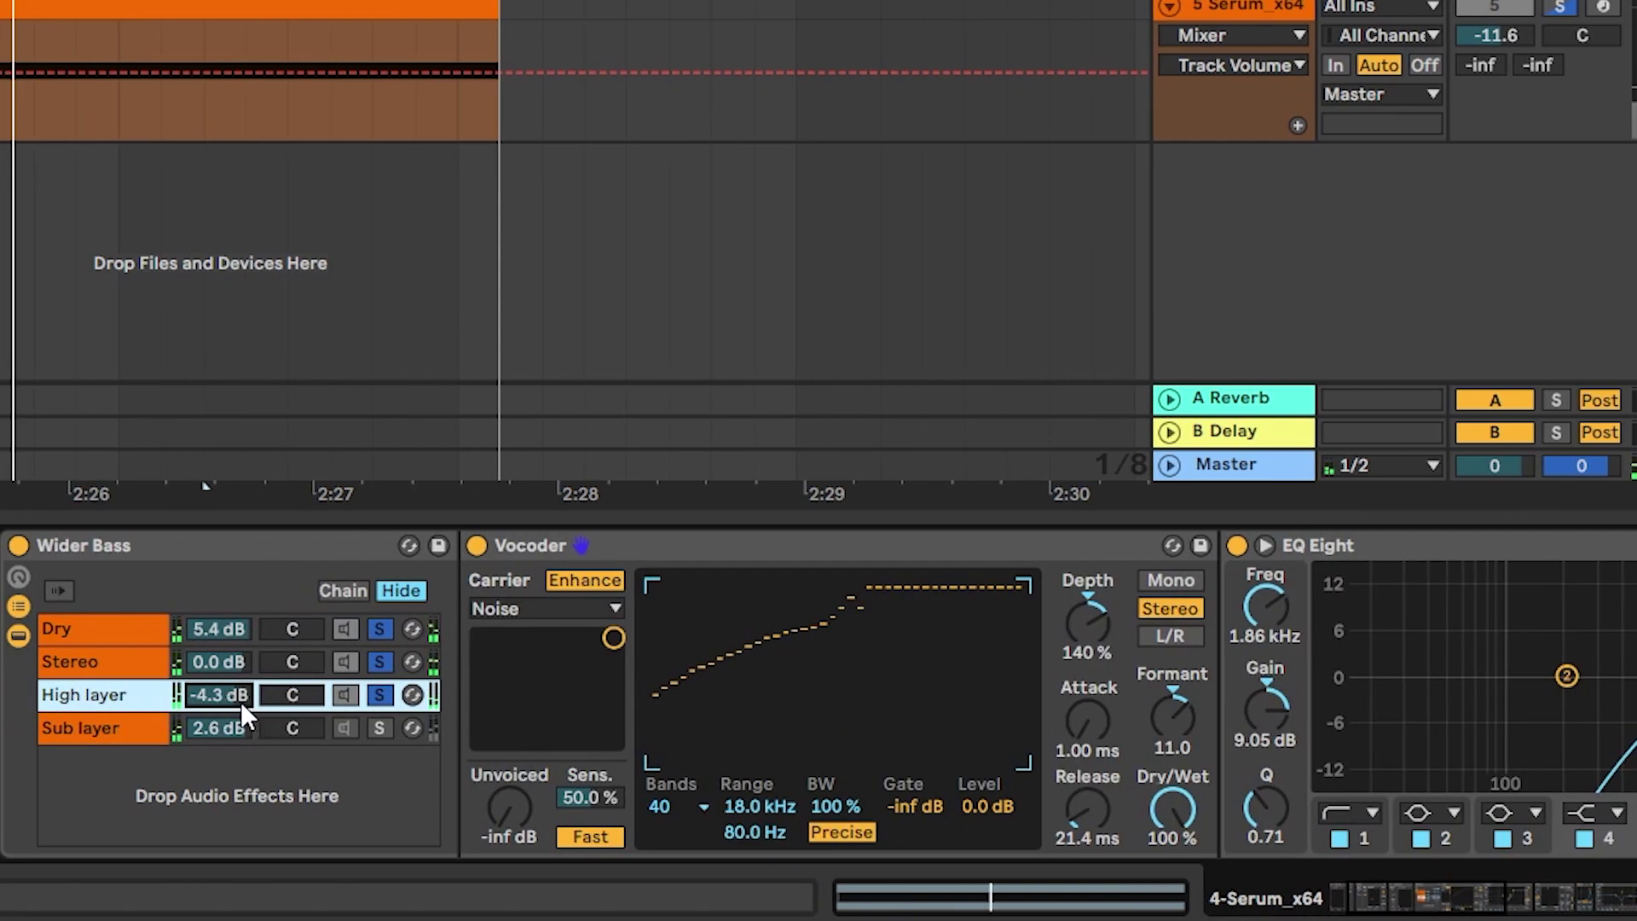
- On the Dry chain's first EQ Eight, set band 3 to 344 Hz and 7.31 dB and lower the band 4 shelf to about -4 dB
click(133, 667)
click(170, 631)
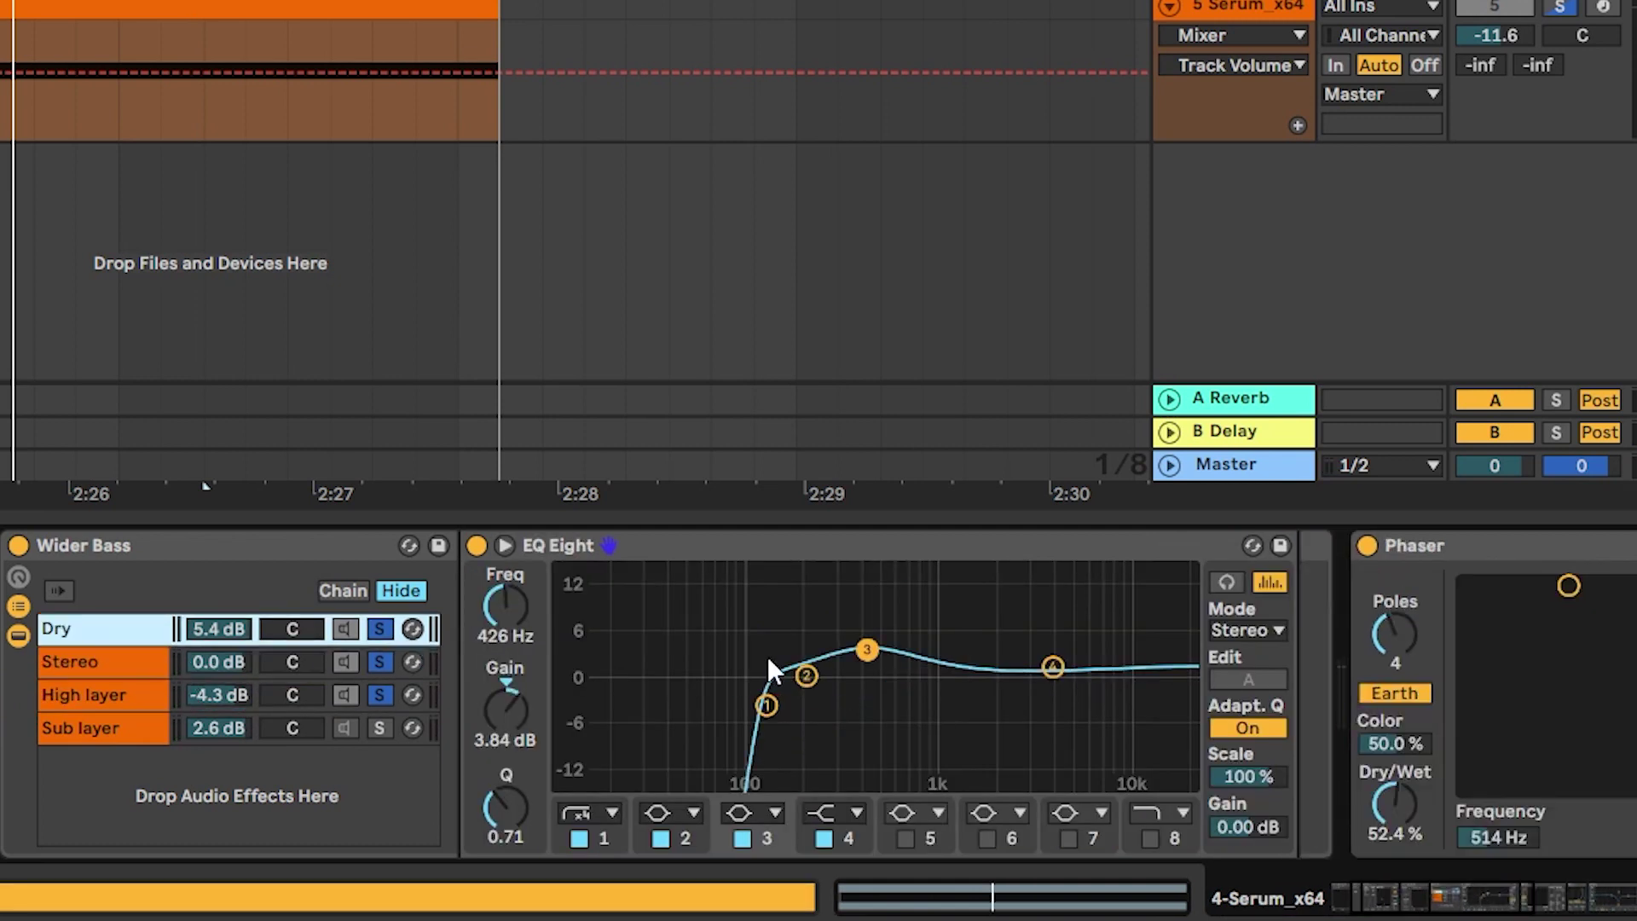
drag(867, 650, 837, 625)
key(space)
drag(1053, 668, 1060, 706)
drag(838, 625, 849, 626)
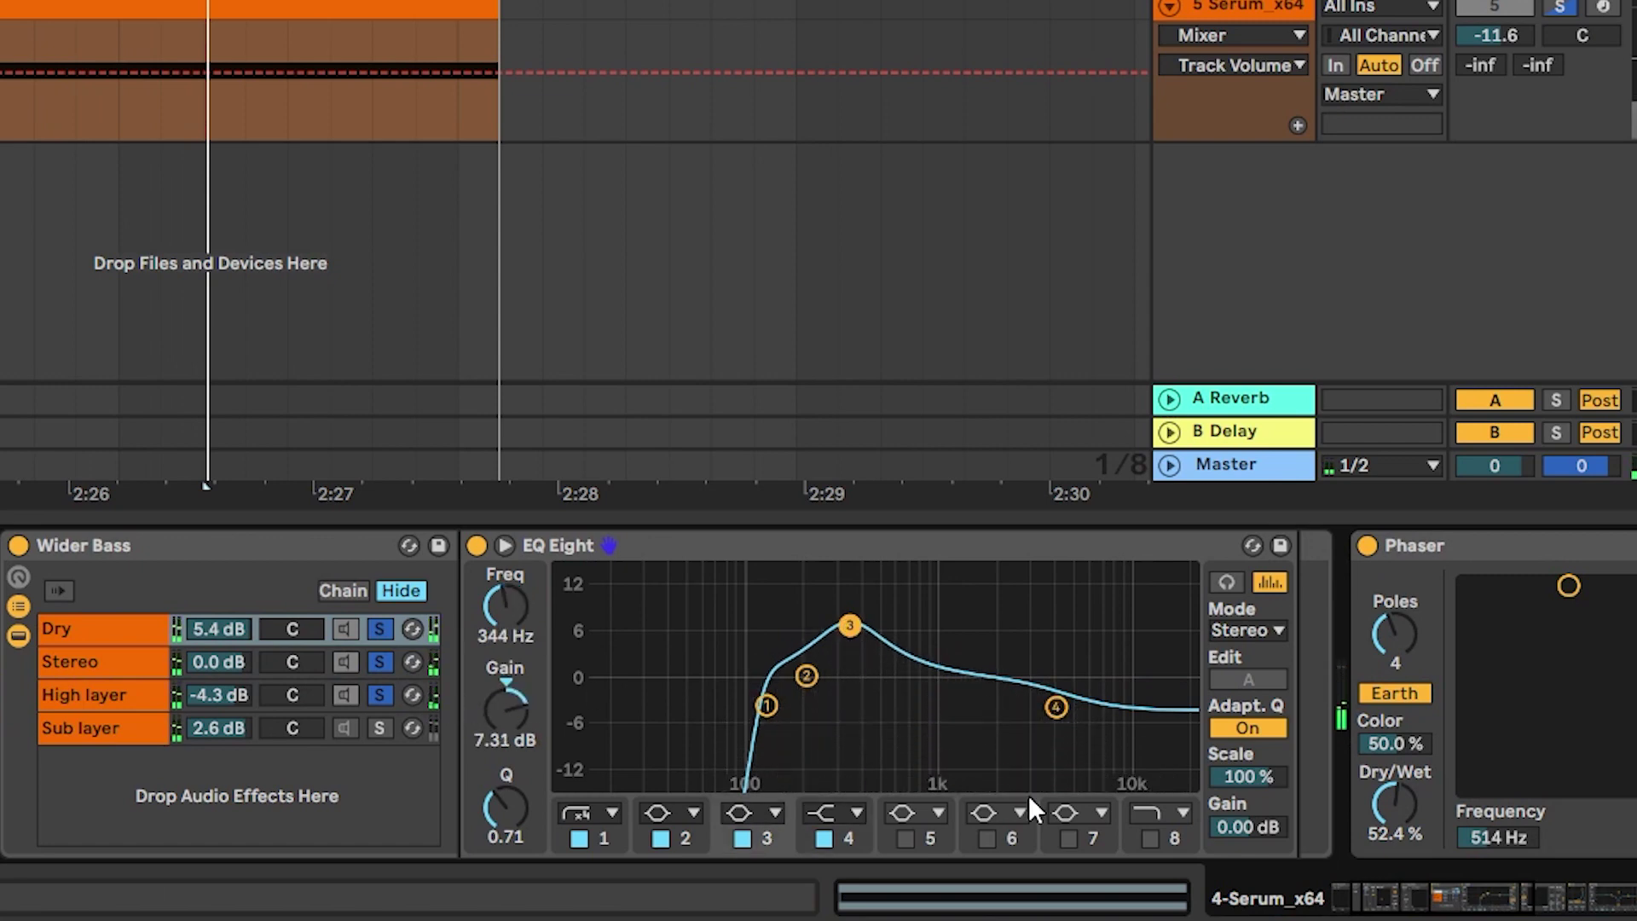
- Set the Dry chain's Erosion to a frequency of 11.8 kHz and an amount of 90
drag(1443, 891, 1545, 893)
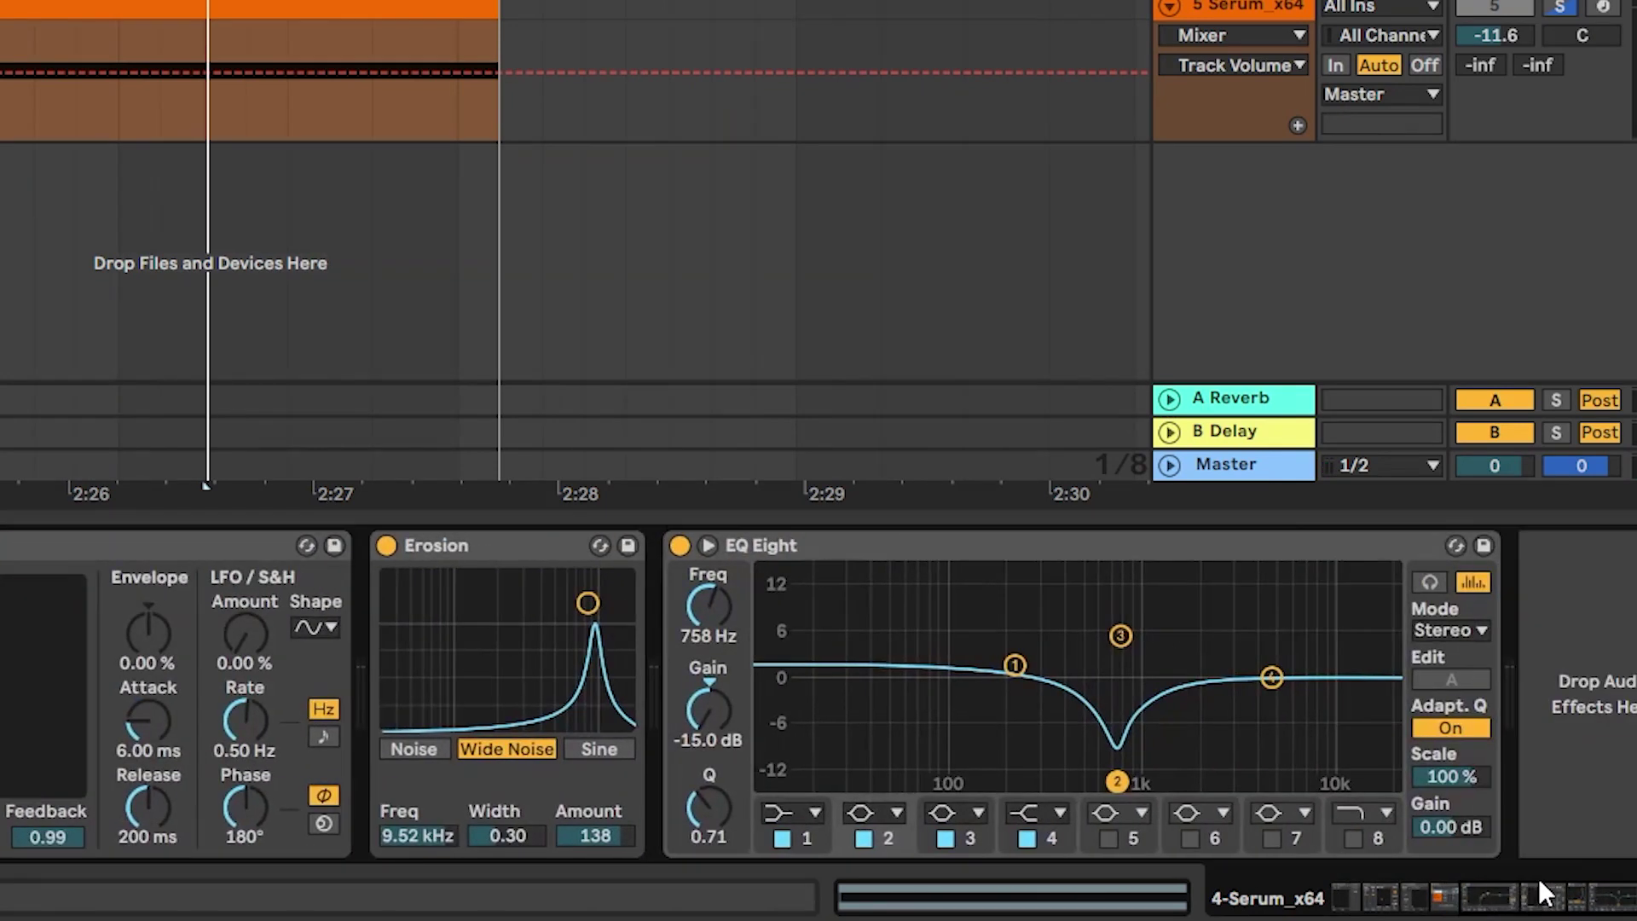
mouse_move(588, 603)
mouse_down()
mouse_move(585, 660)
mouse_move(600, 625)
mouse_up()
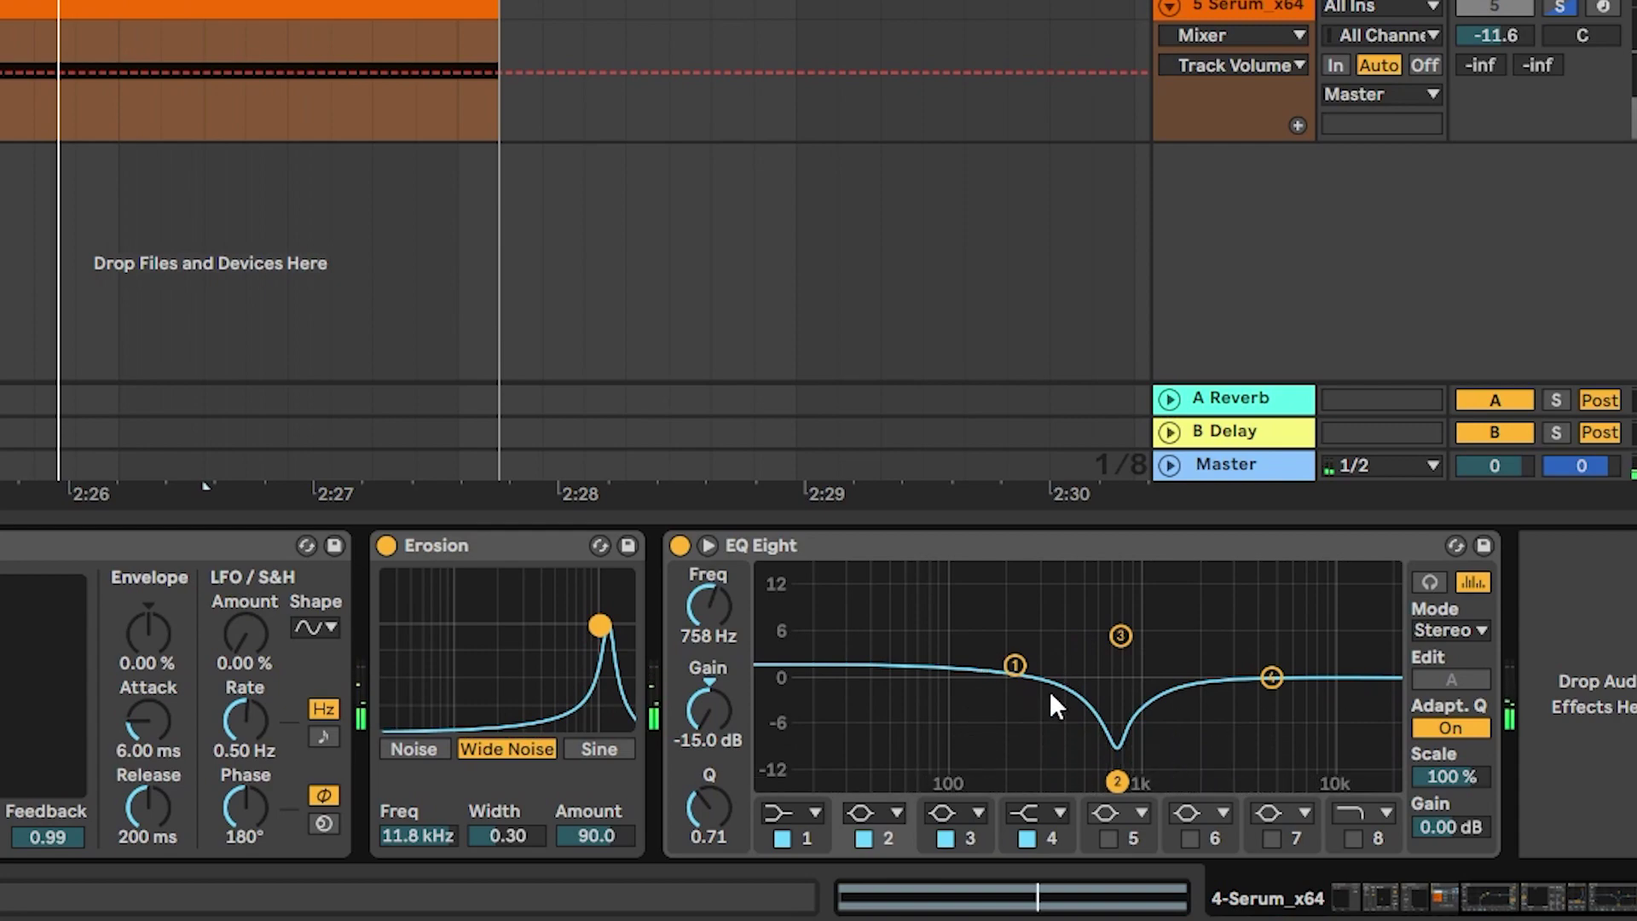
- Assign LFO 1 to the filter cutoff and oscillator B's wavetable position, set its rate to 1.4 Hz and audition the sound
drag(1544, 889, 1343, 880)
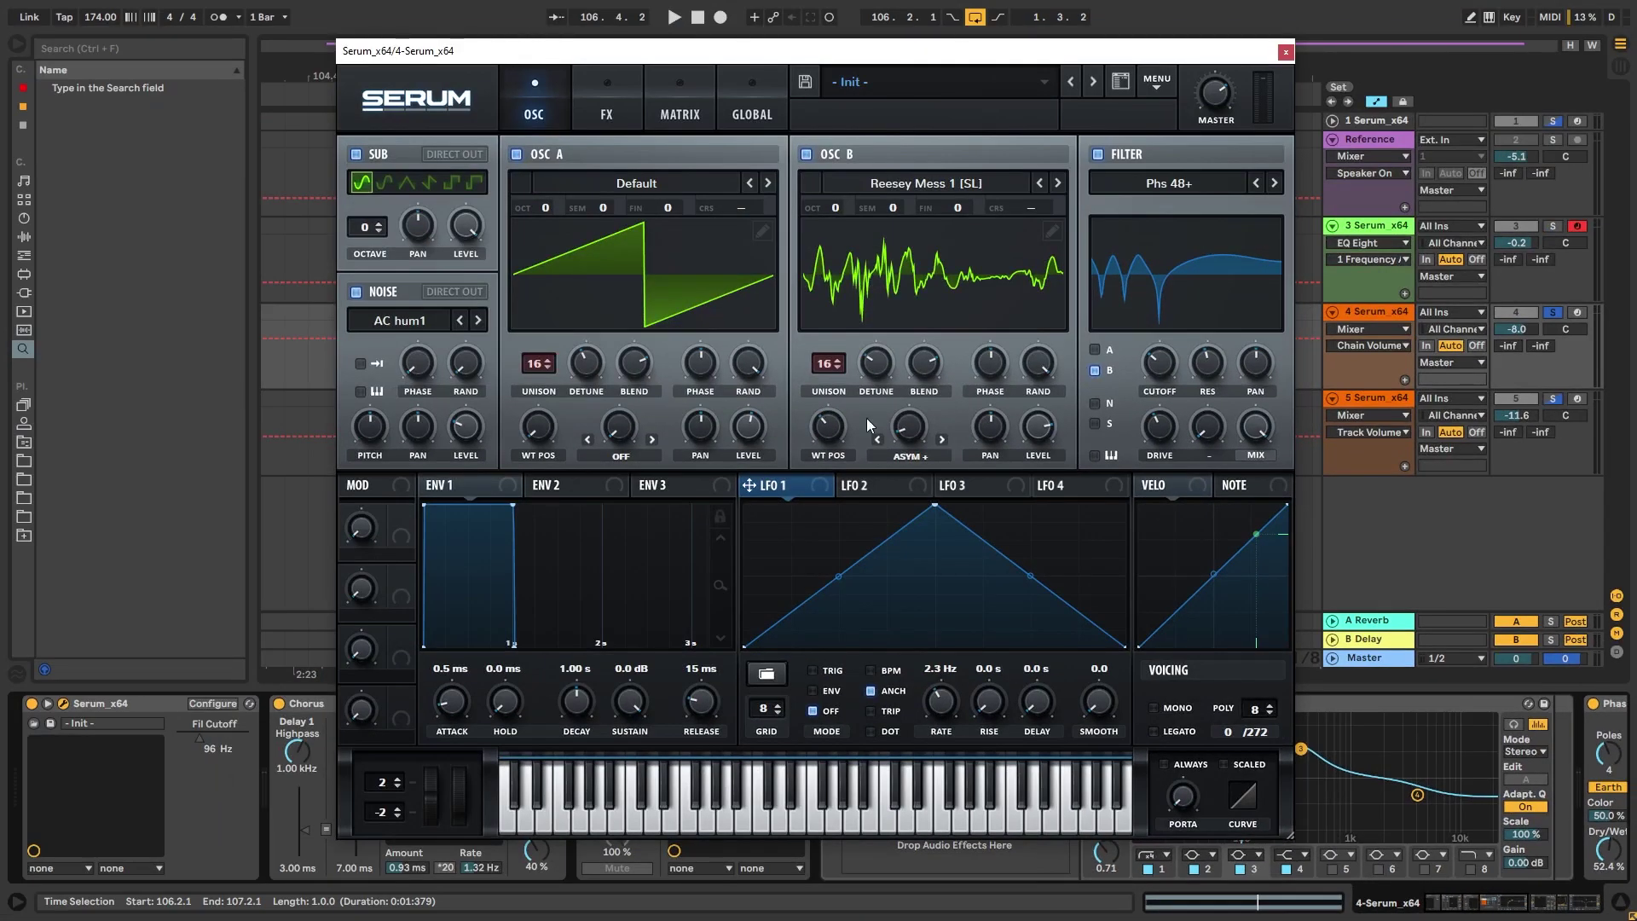
drag(785, 492, 1121, 401)
drag(825, 440, 825, 442)
key(space)
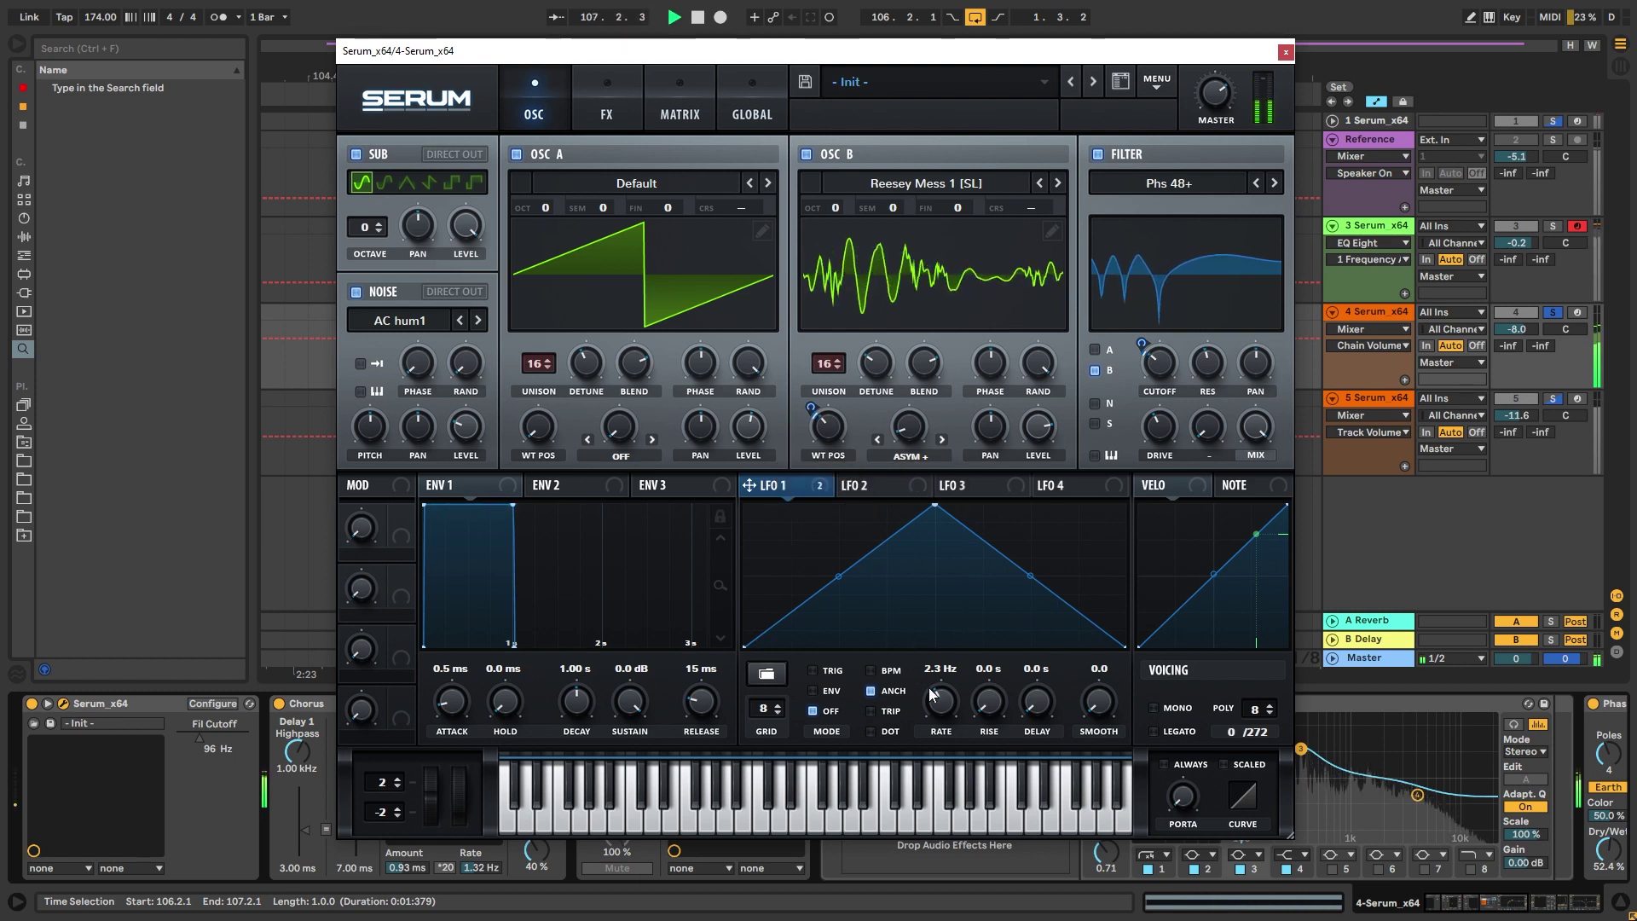
drag(935, 695, 938, 708)
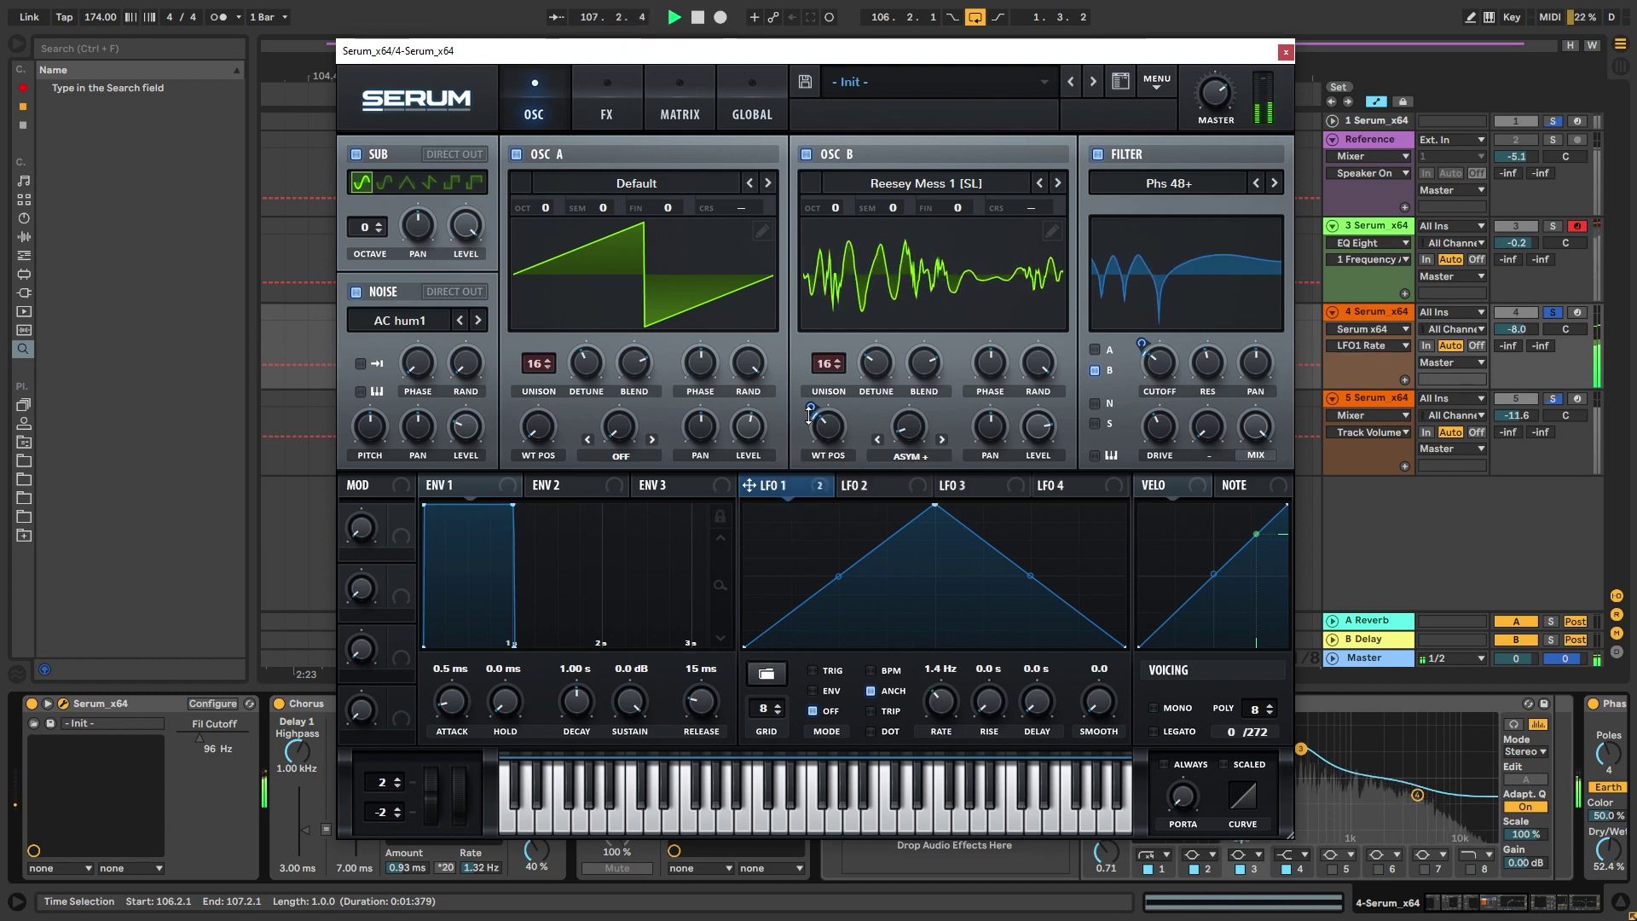
key(space)
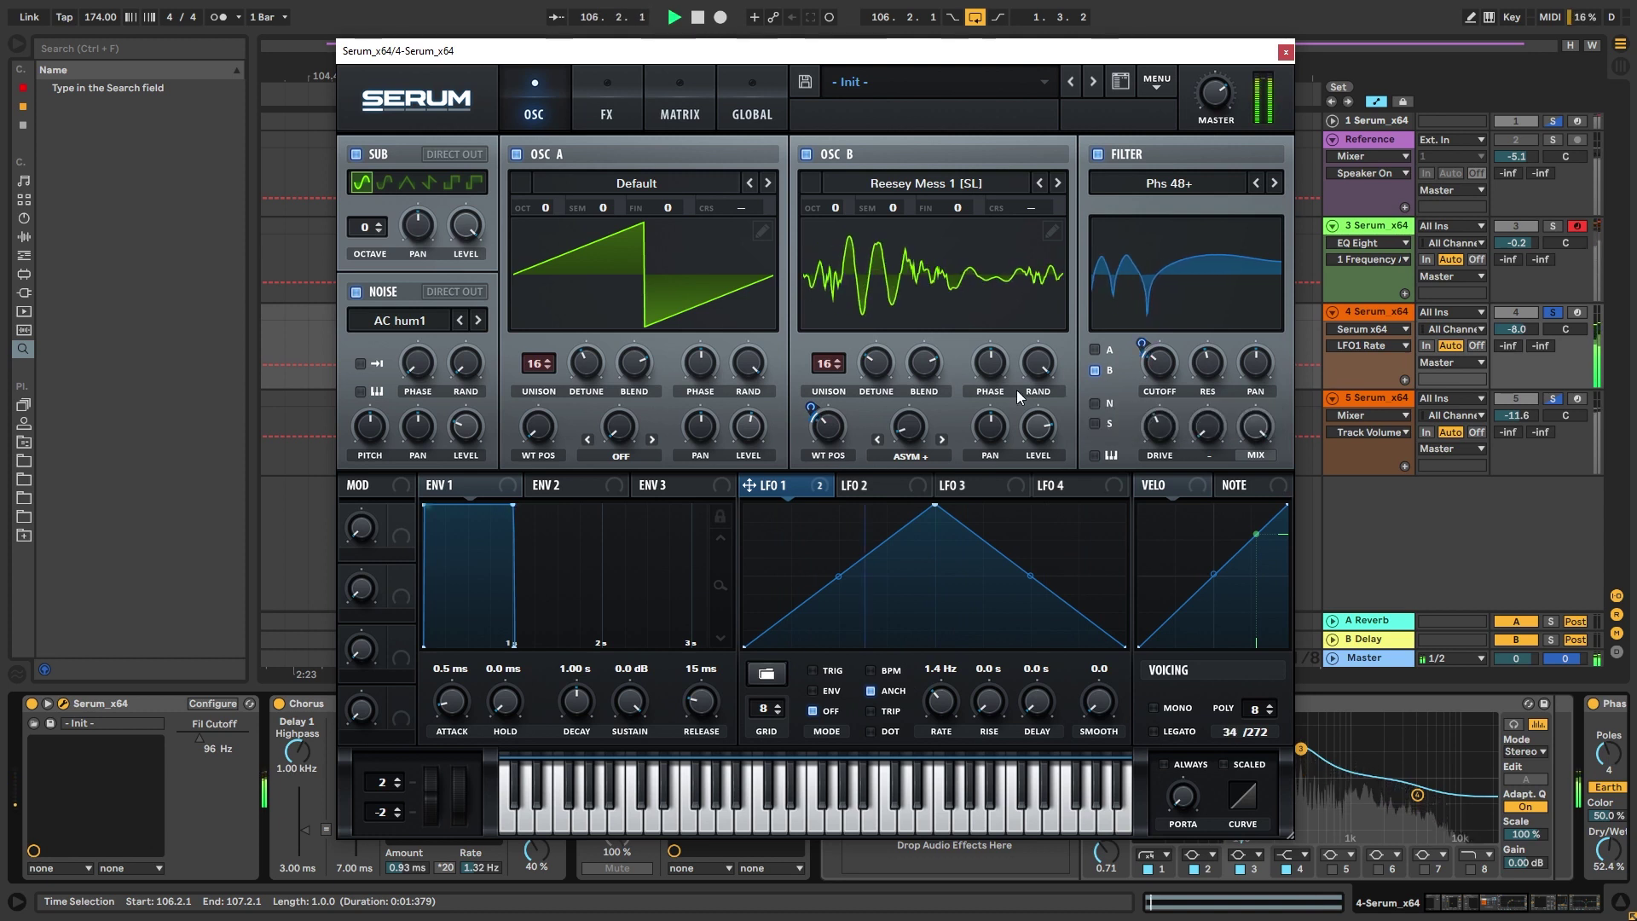
- Route oscillator A into the filter, adjust the noise oscillator's level and audition the patch
click(1102, 351)
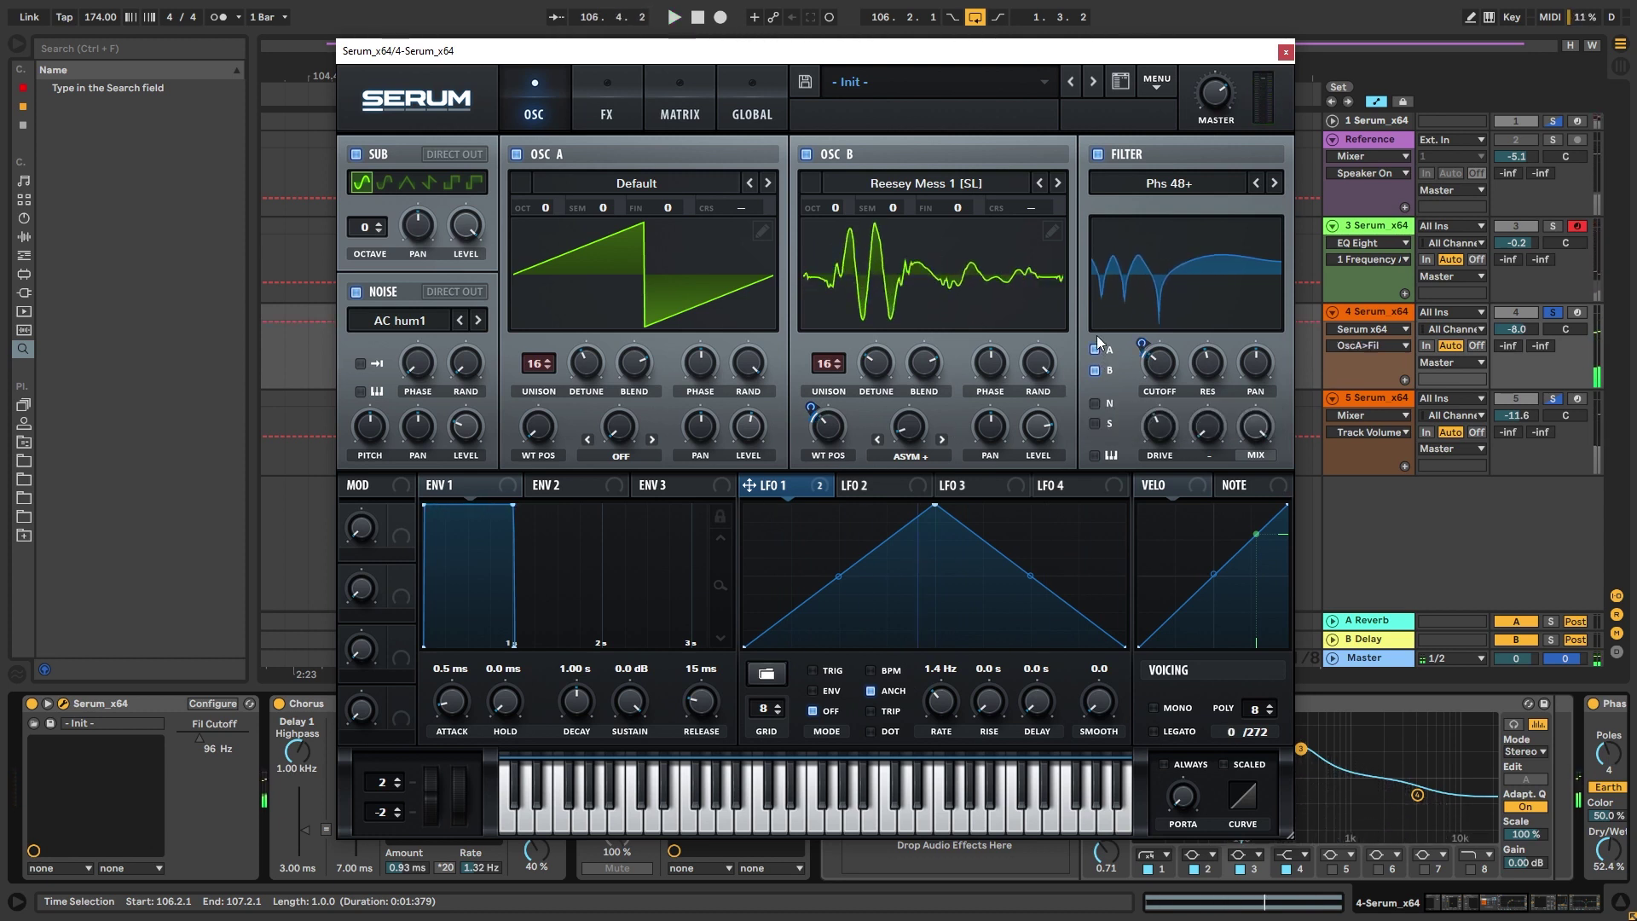
key(space)
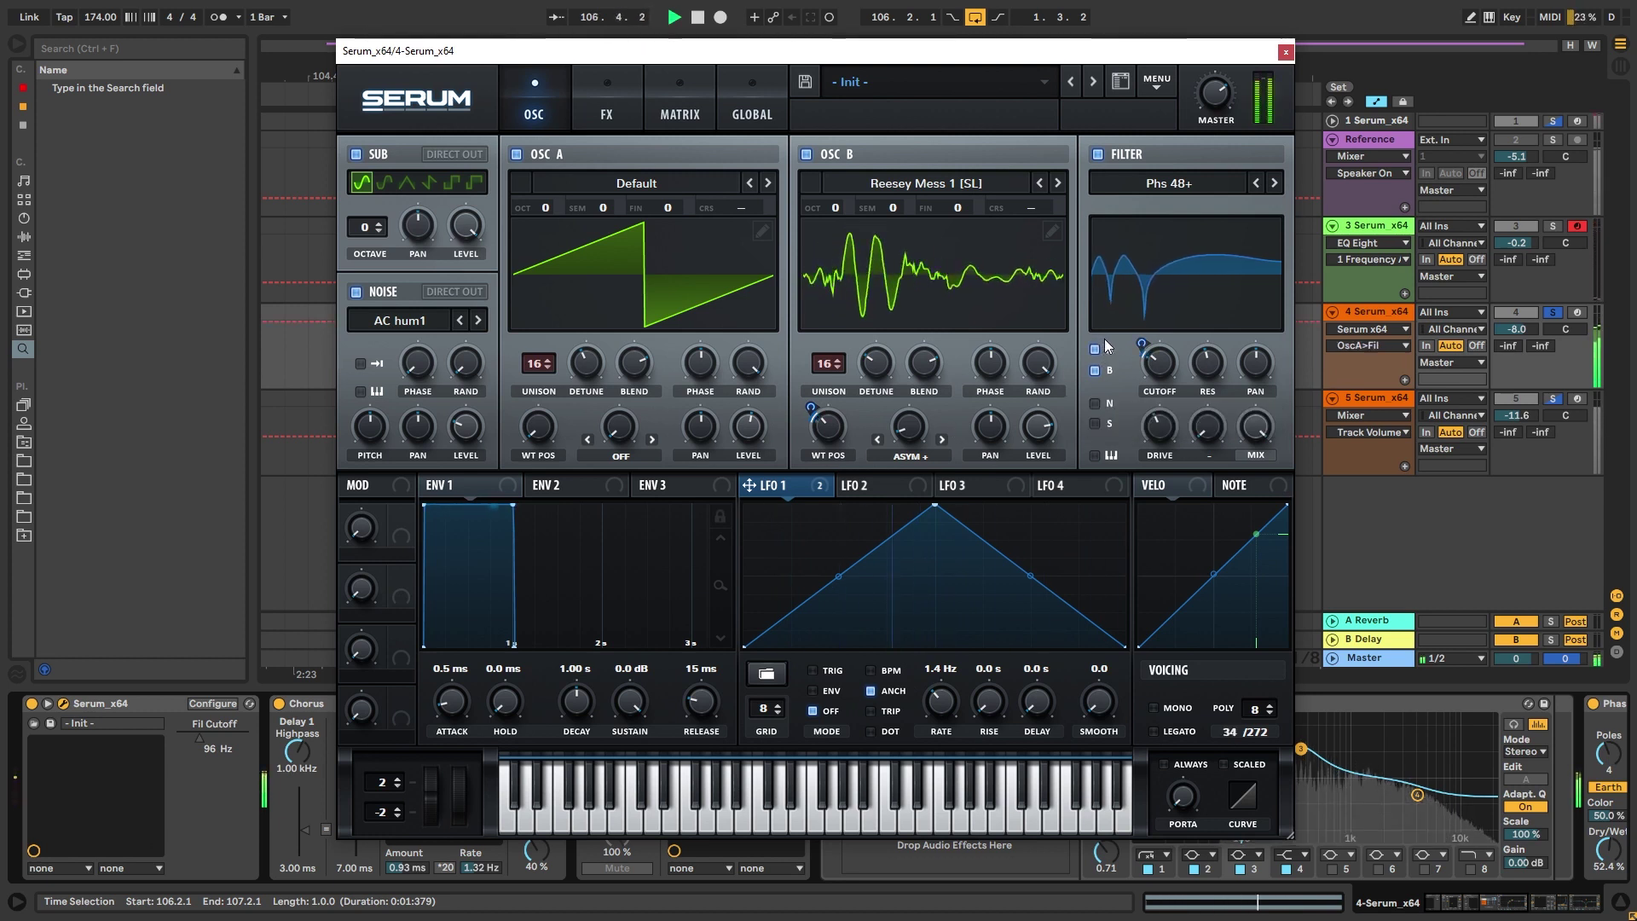
key(space)
click(467, 430)
key(space)
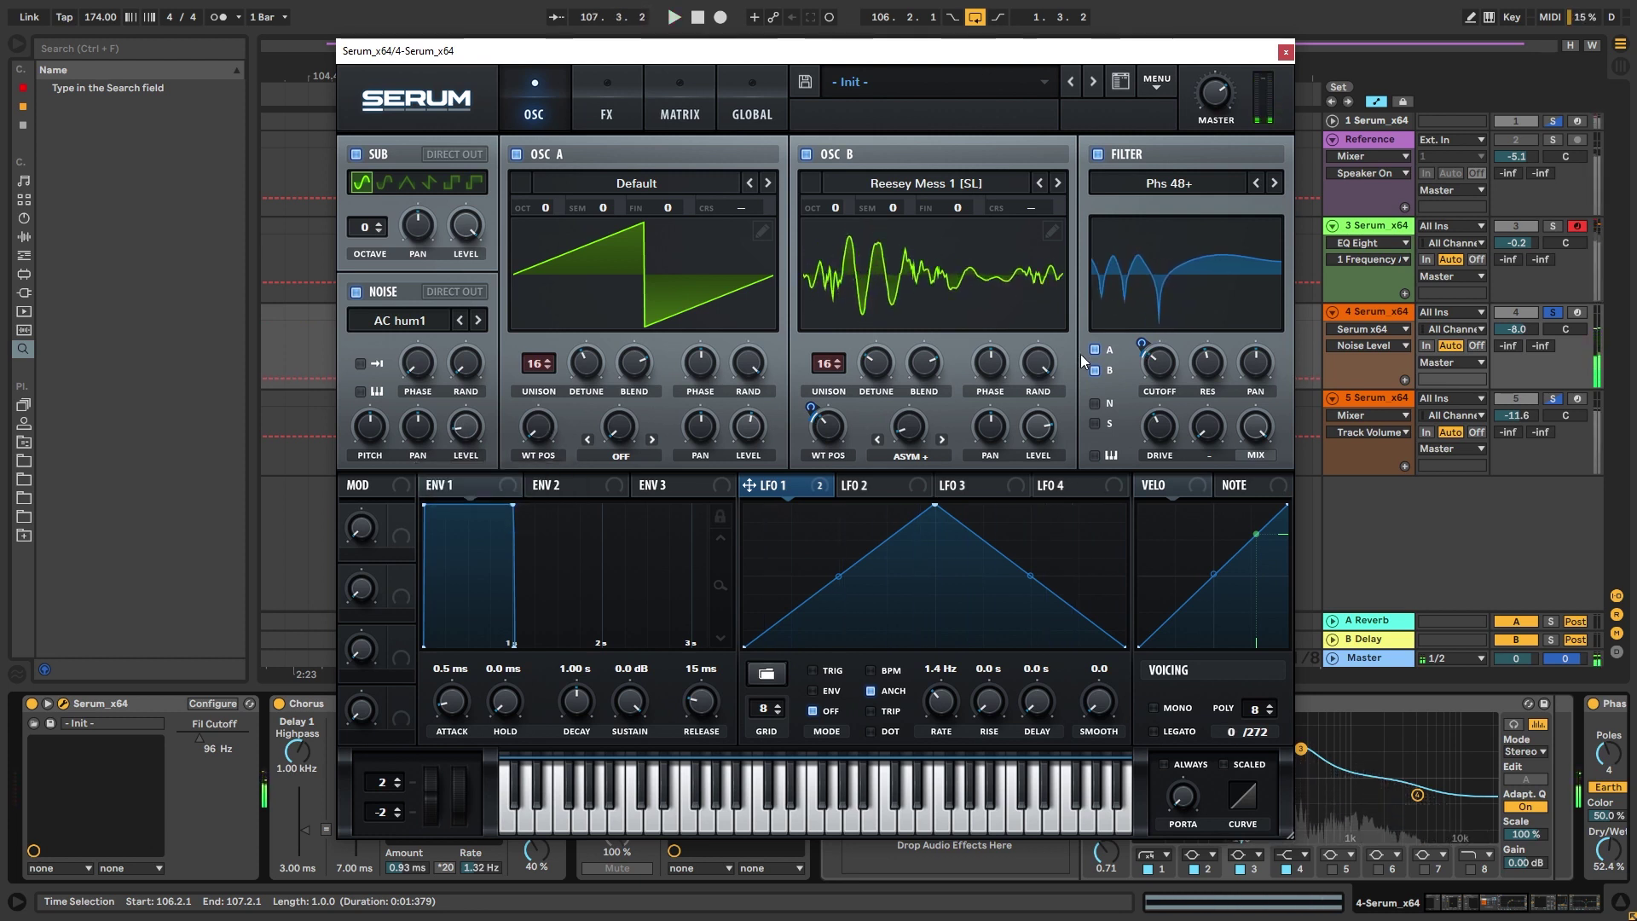
- Set the Serum filter cutoff to 114 Hz and adjust LFO 1's modulation amount on it
drag(1163, 376, 1140, 339)
key(space)
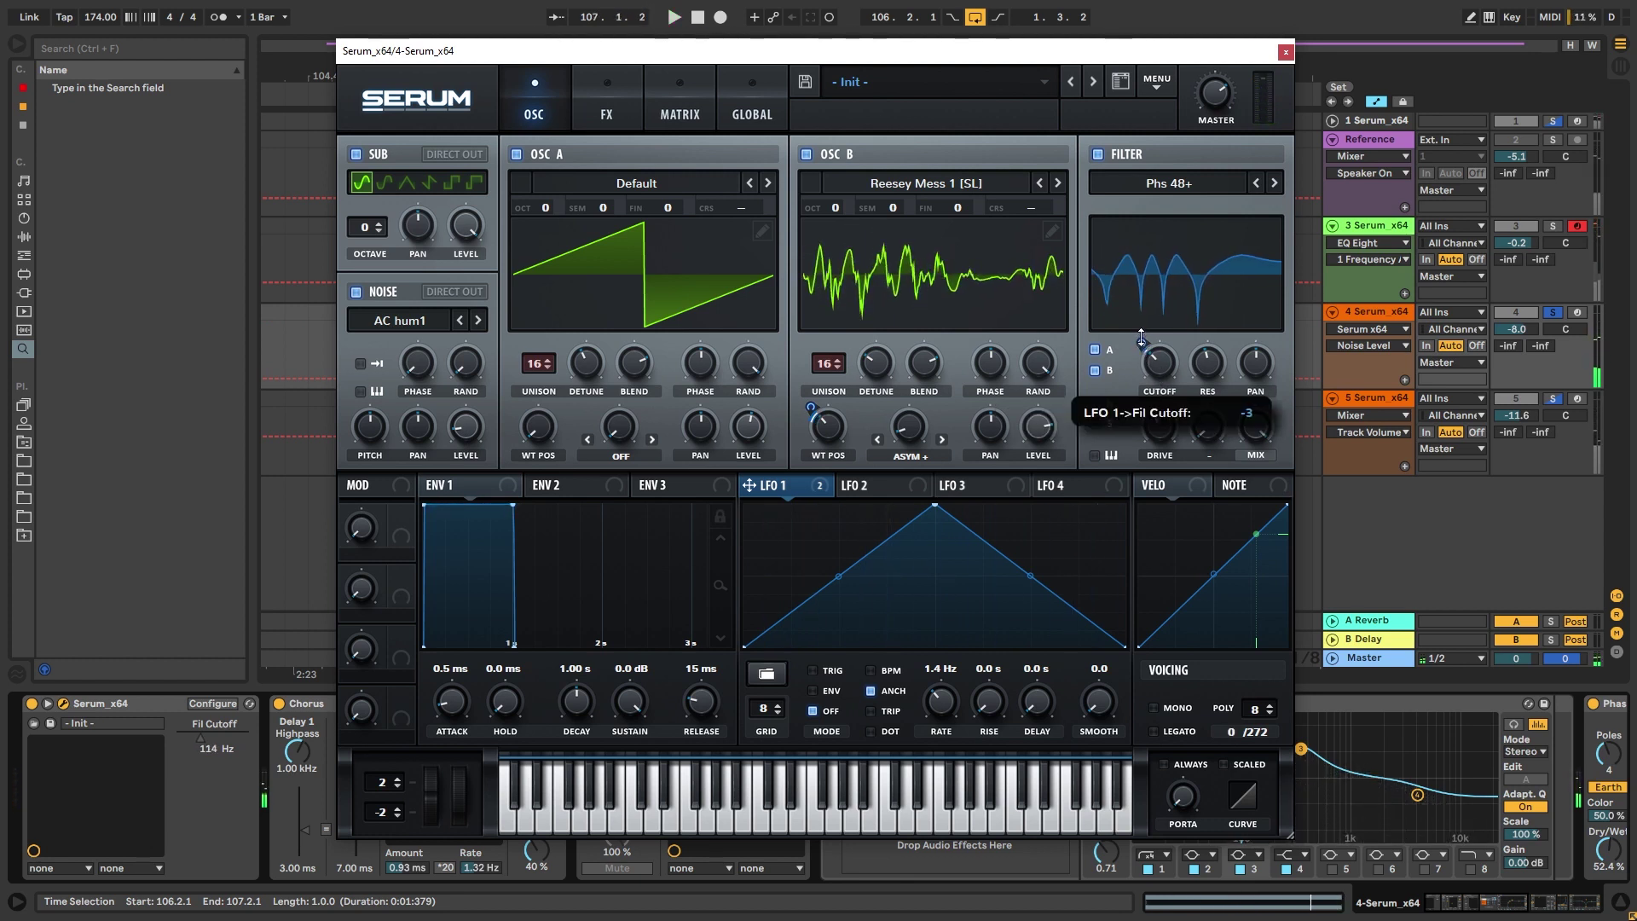
key(space)
- Slow LFO 1's rate to 0.5 Hz, audition it and close the Serum window
drag(938, 695, 937, 702)
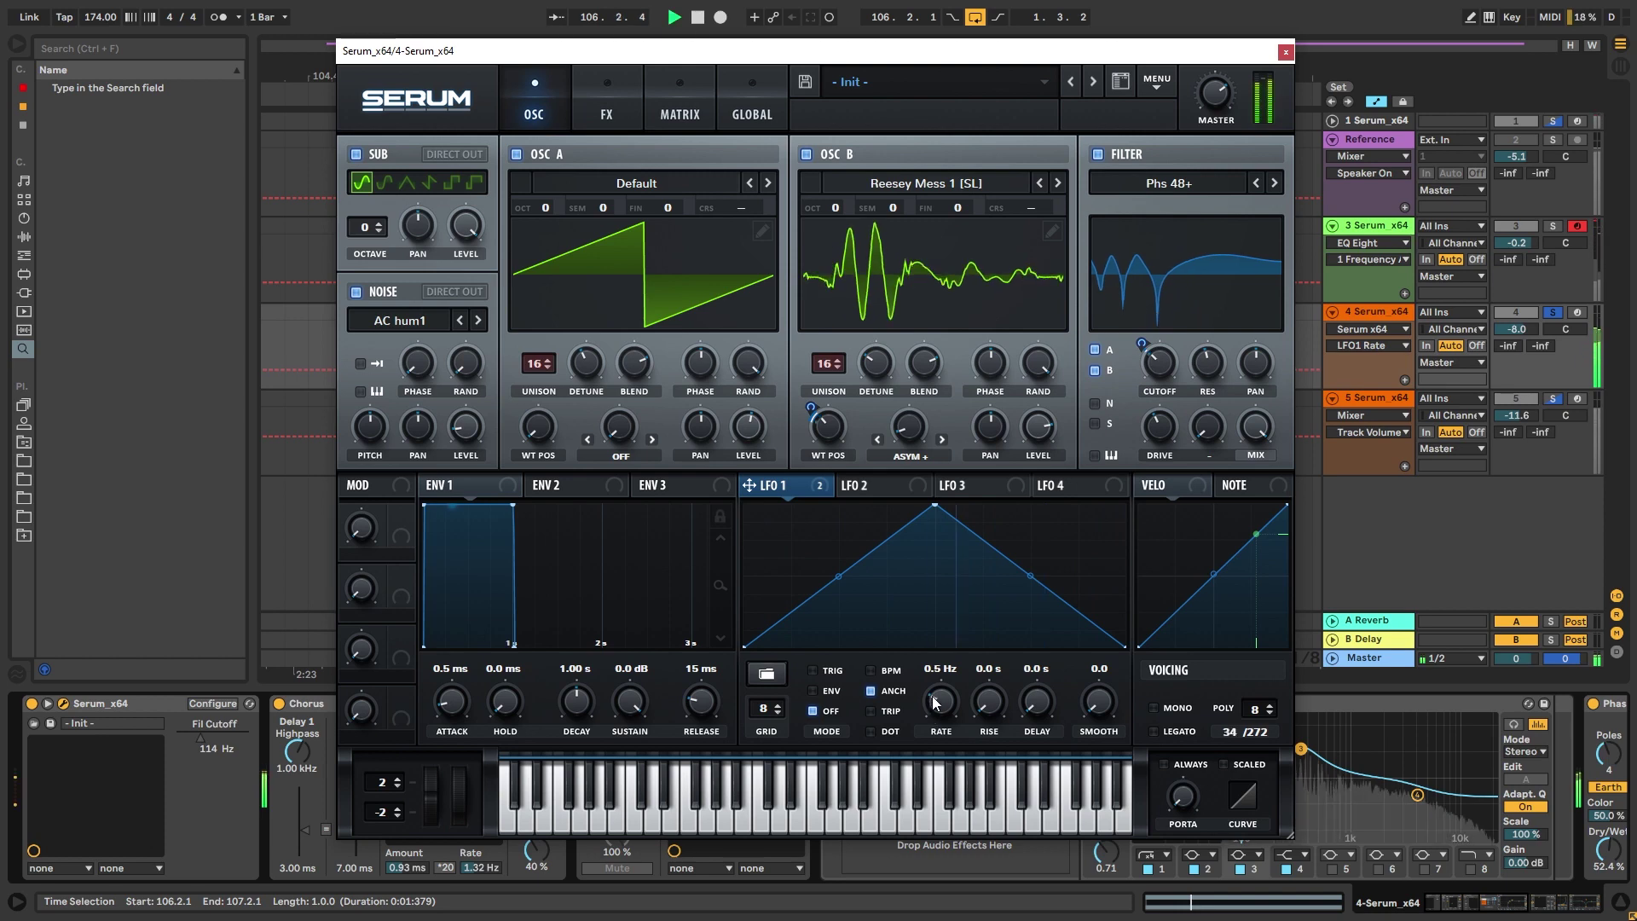
key(space)
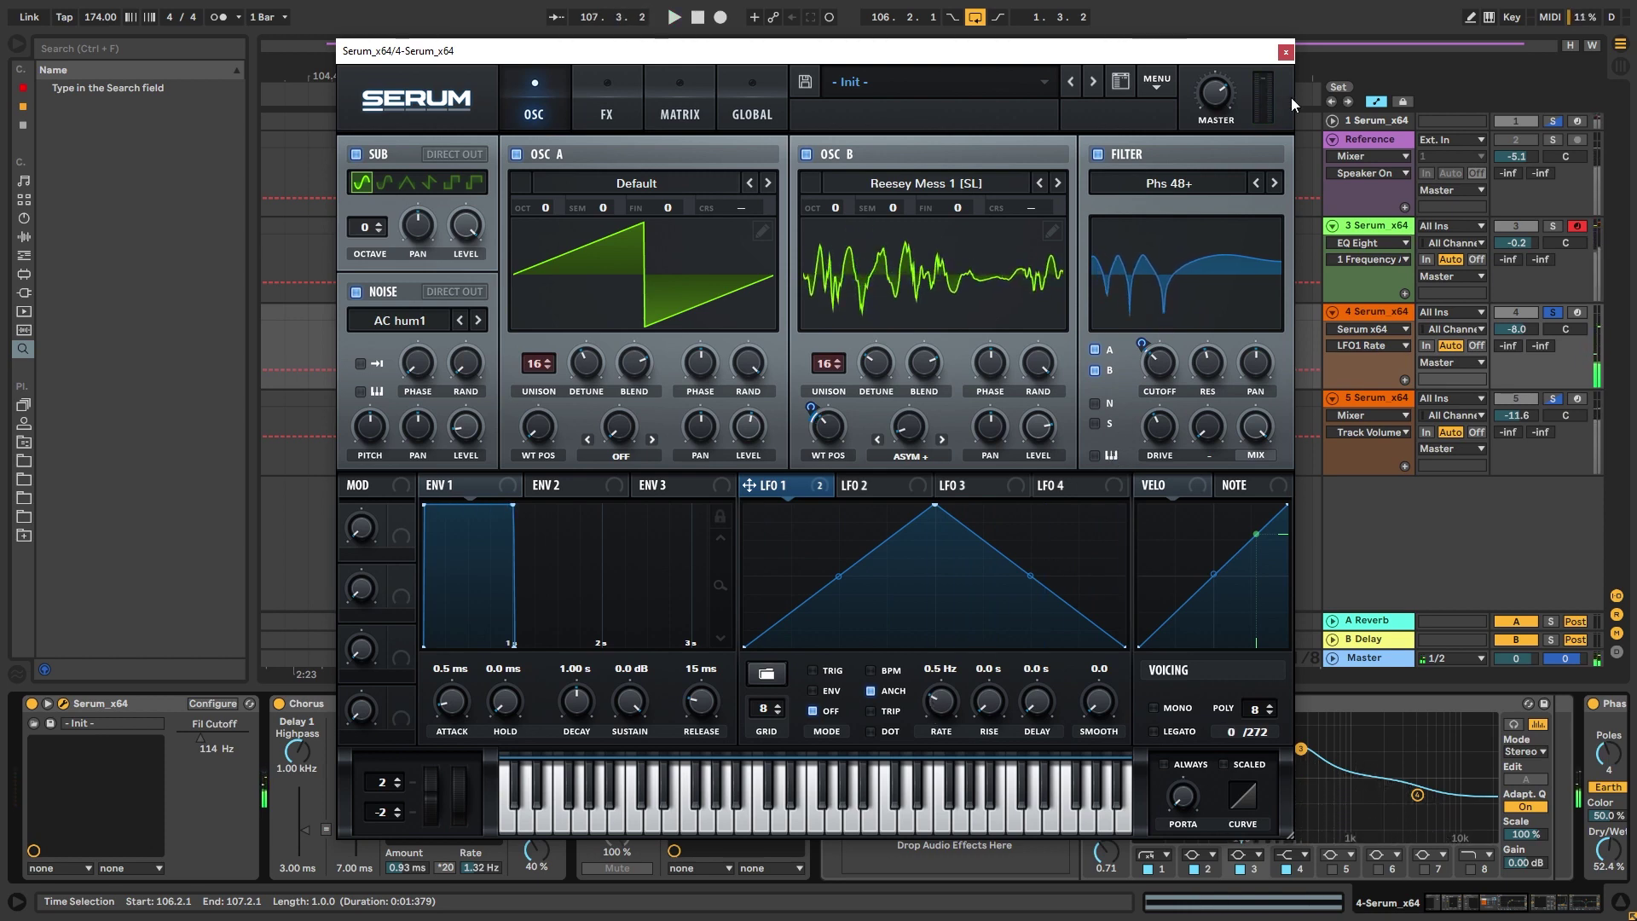
click(1286, 55)
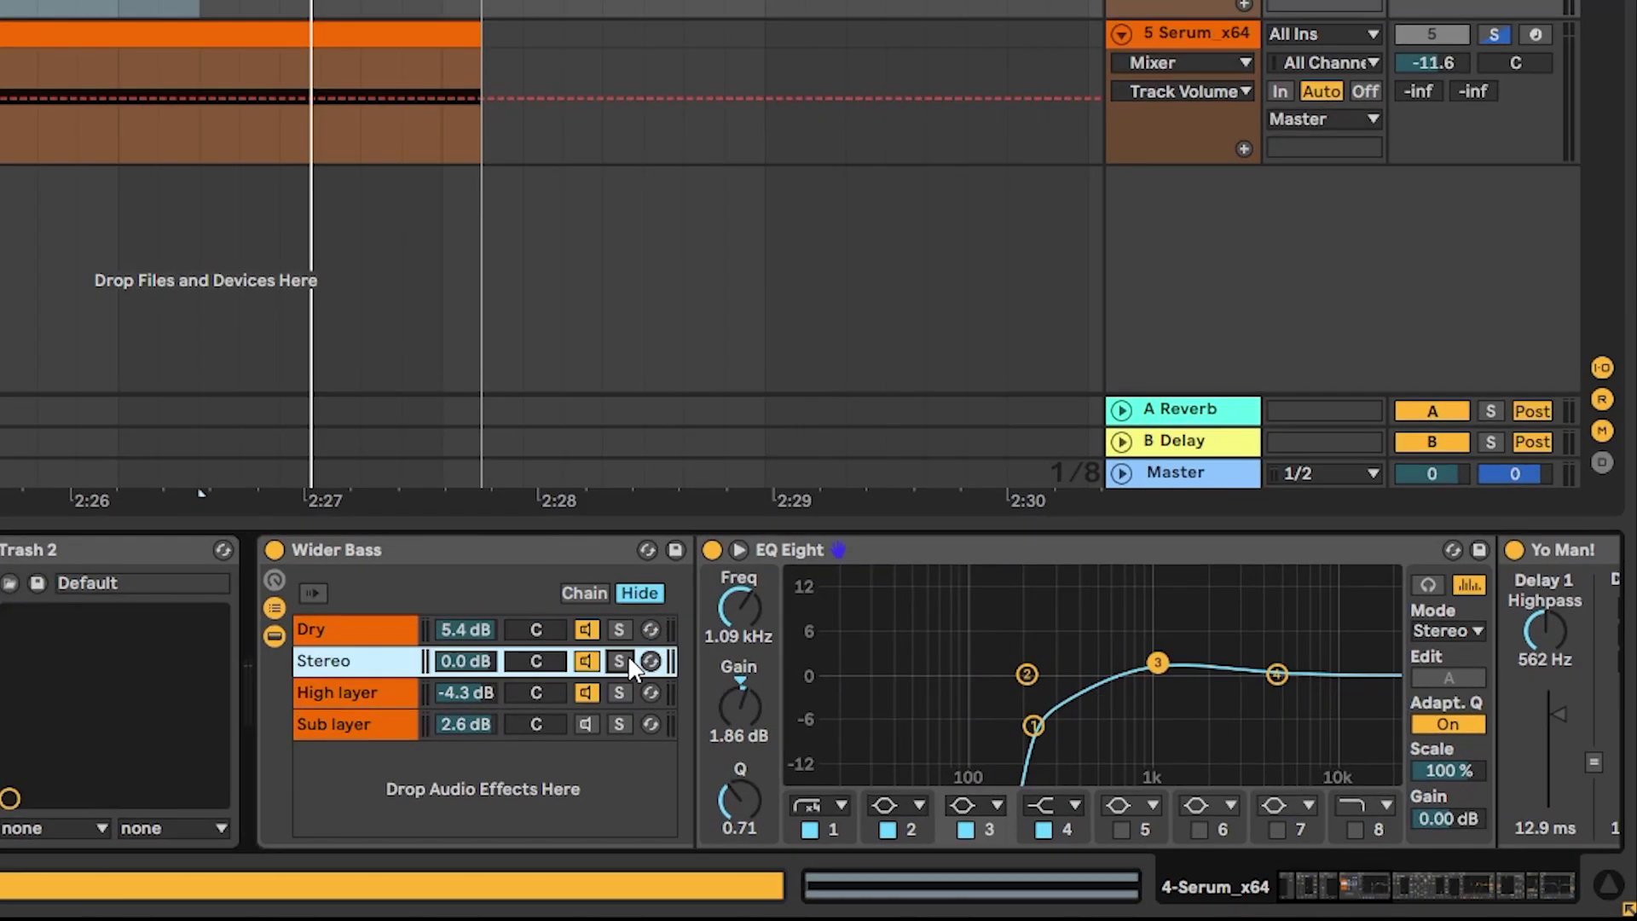
- Lower the Stereo chain's volume to -5.0 dB in the Wider Bass rack and audition it
click(857, 723)
key(space)
drag(739, 723, 739, 745)
drag(465, 661, 465, 670)
key(space)
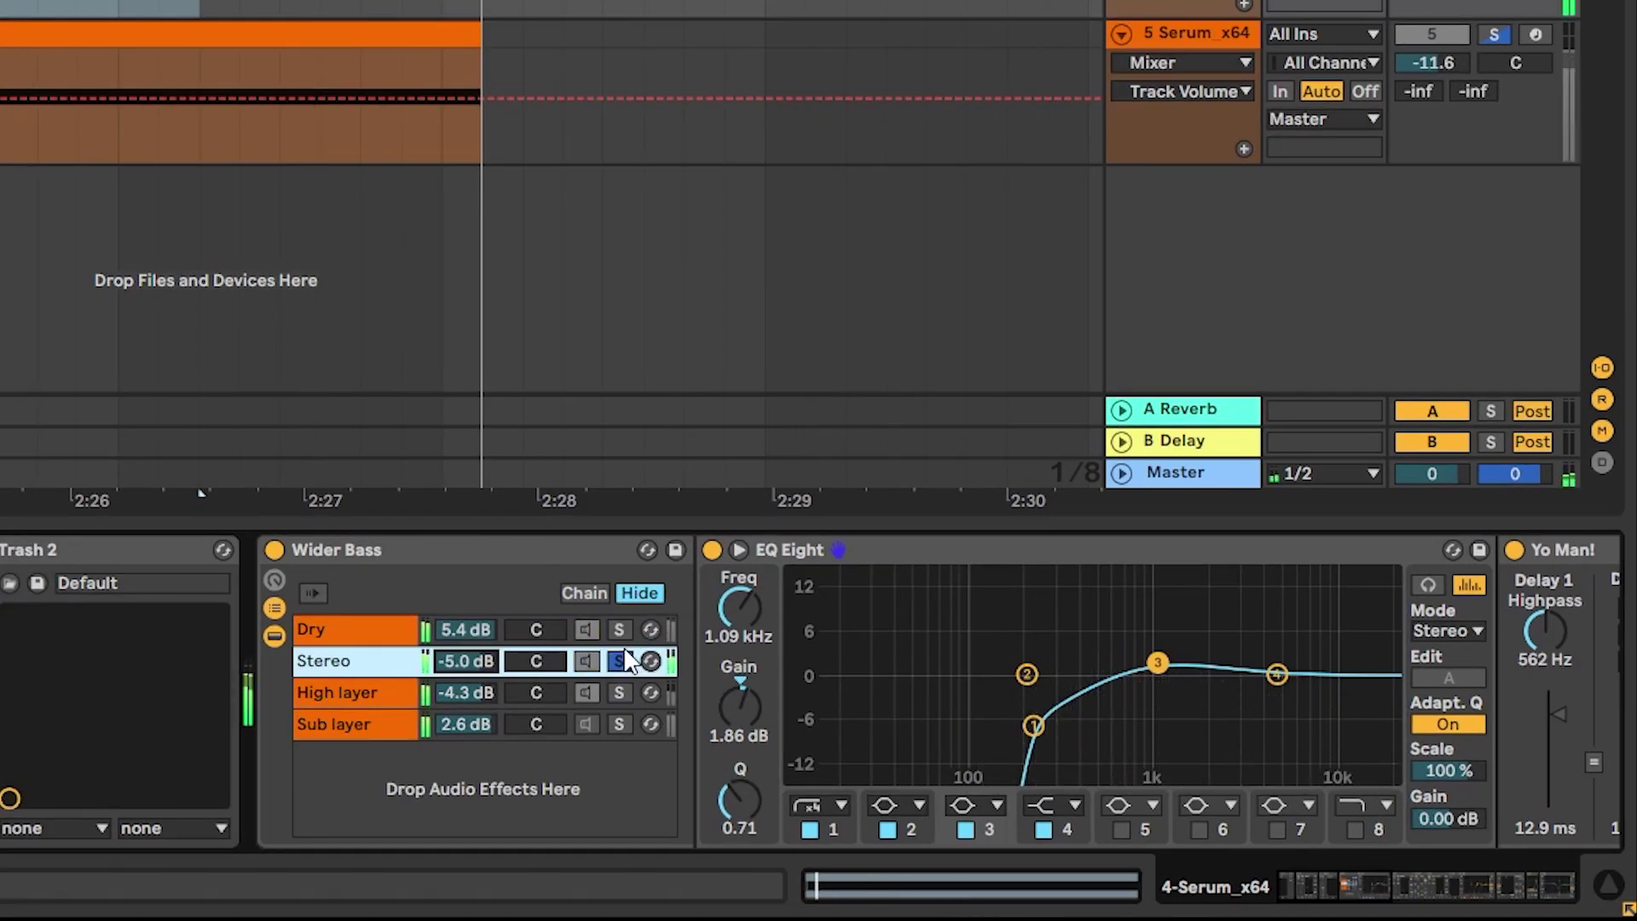
- Solo the Dry, Stereo and High layer chains together and set the Dry chain EQ's band 4 to 1.61 dB at 4.26 kHz
click(622, 632)
ctrl+click(620, 691)
ctrl+click(617, 661)
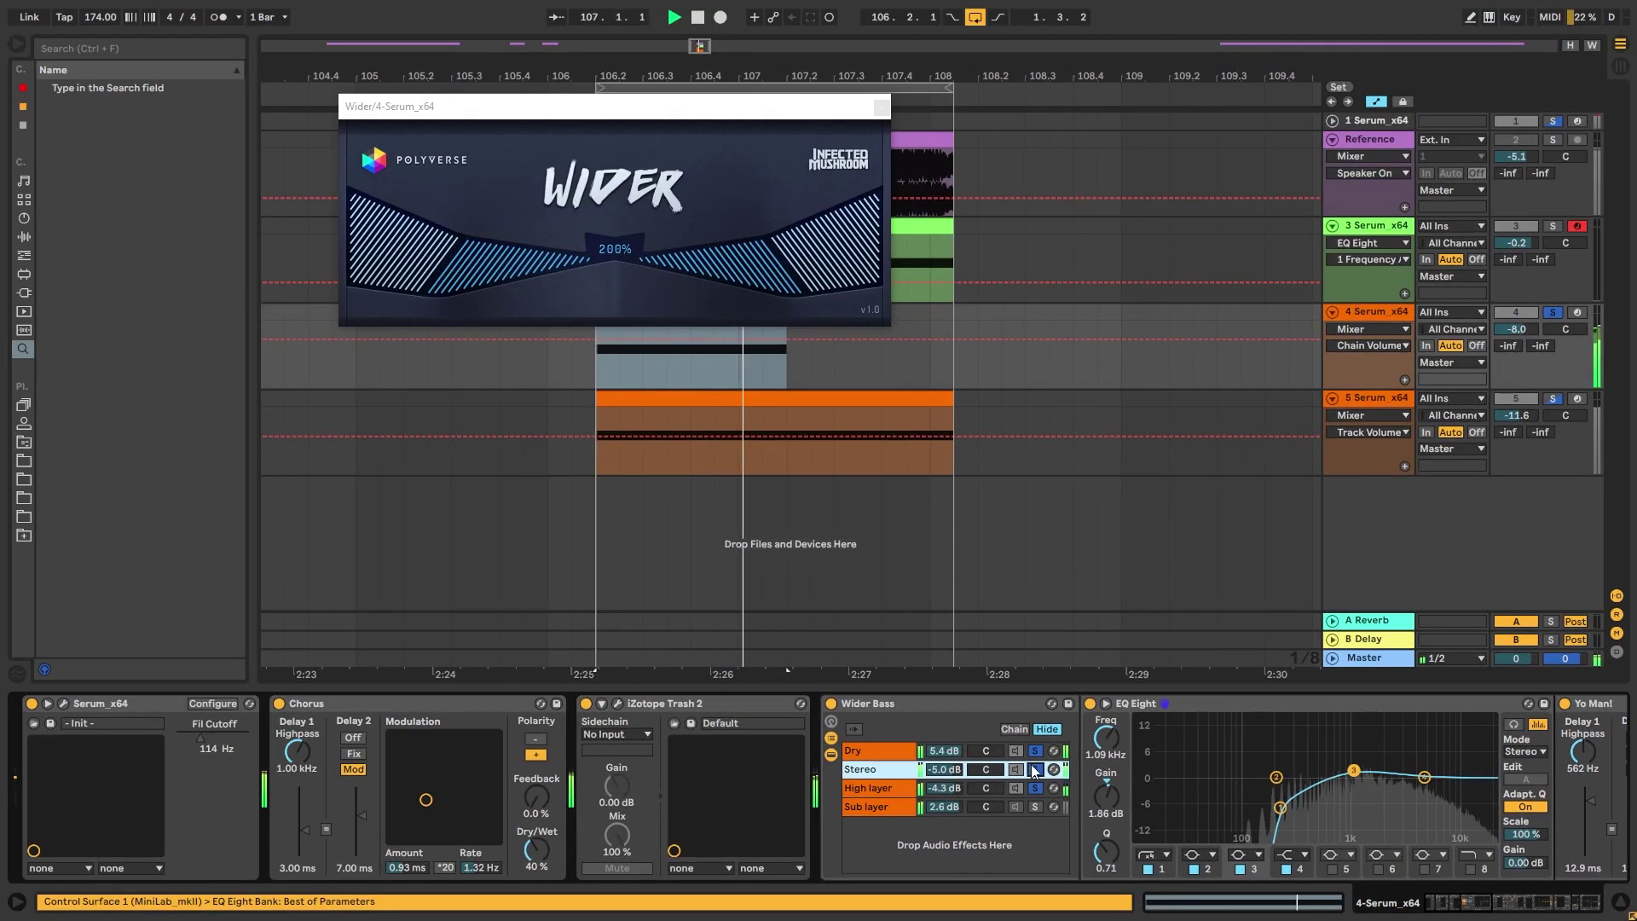
drag(1354, 770, 1352, 769)
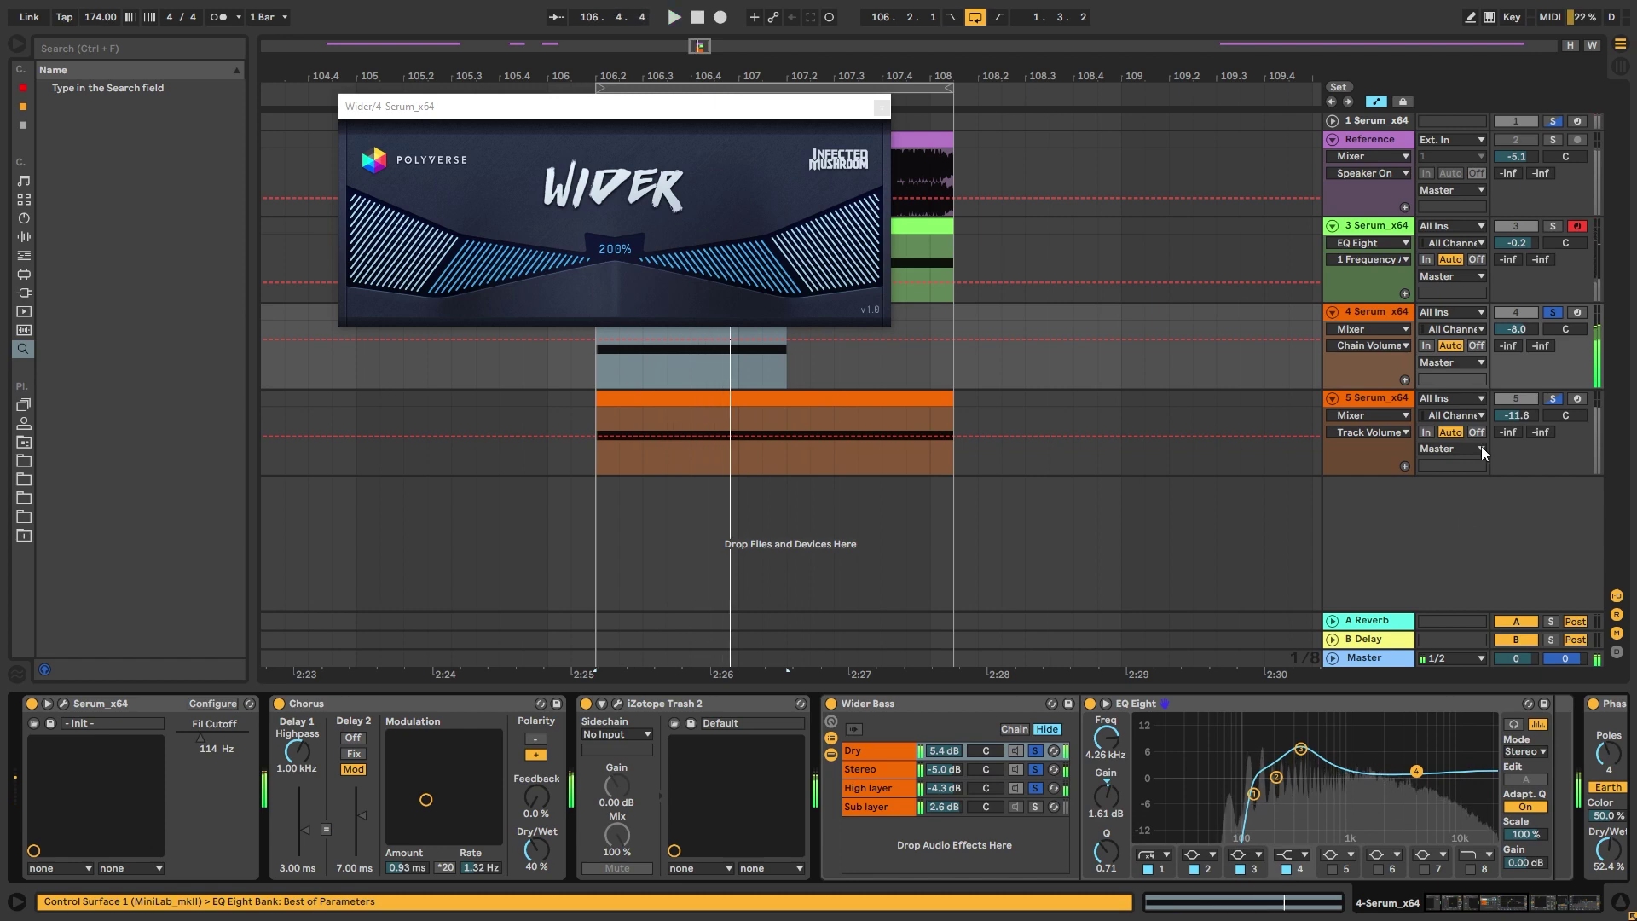
key(space)
- Solo the 3 Serum_x64 track, close the Wider plugin window and play the loop from the start of the 4 Serum_x64 clip
click(1553, 226)
click(921, 226)
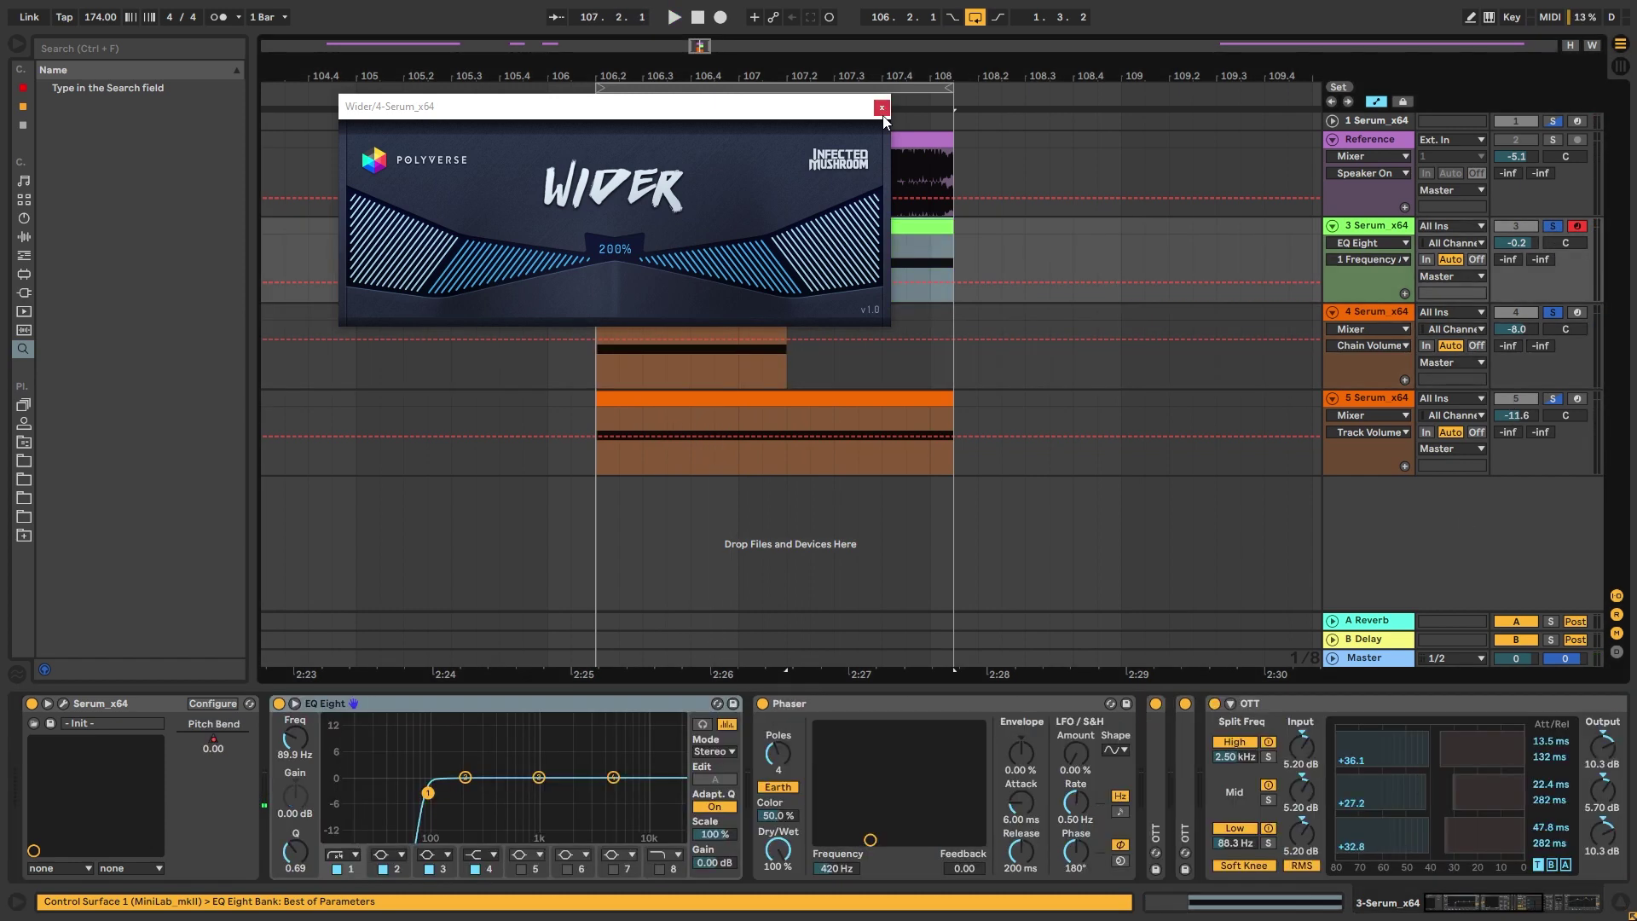
click(882, 107)
key(space)
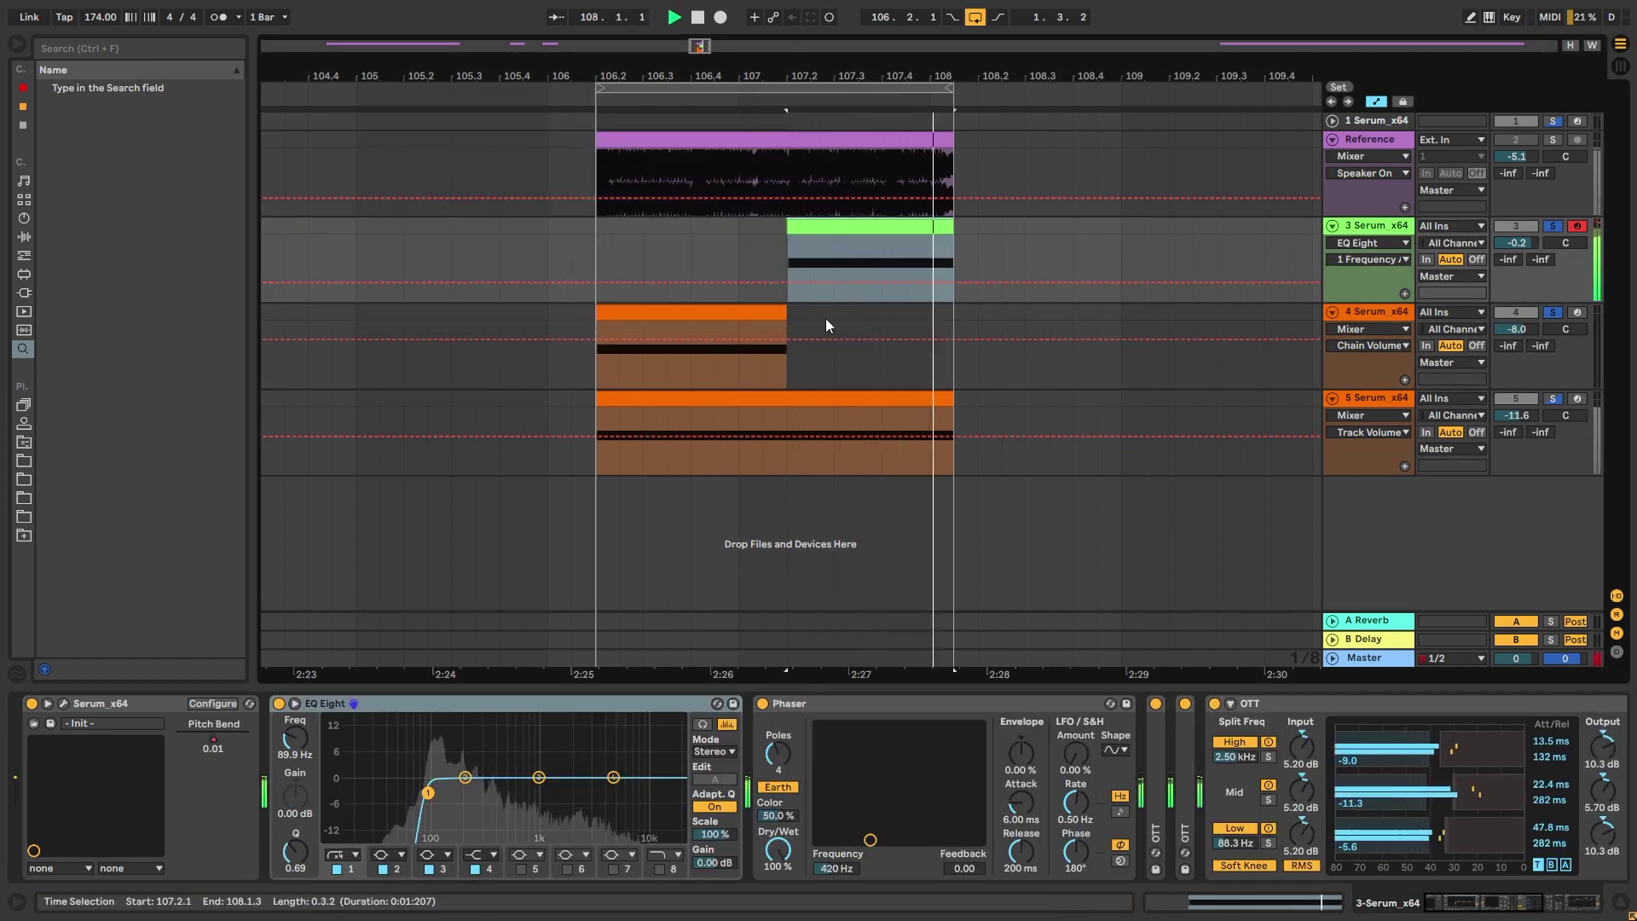
click(595, 312)
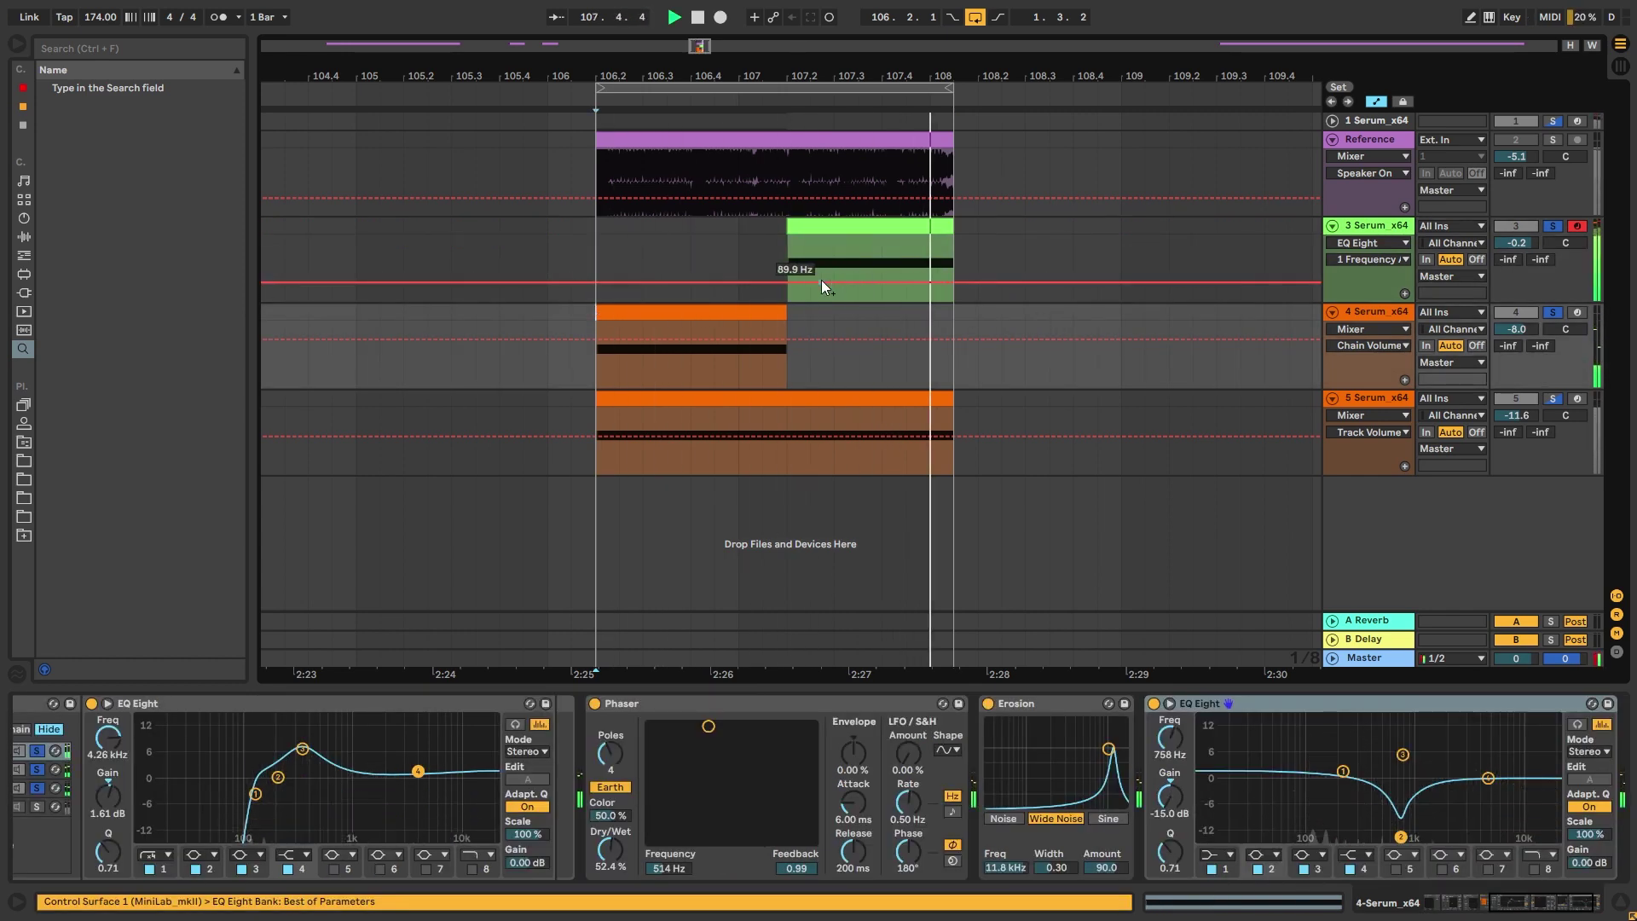
- In the initialised Serum patch, load the spectral wavetable Squelchy 2 [SL] into oscillator A and shift its wavetable position slightly
click(1366, 269)
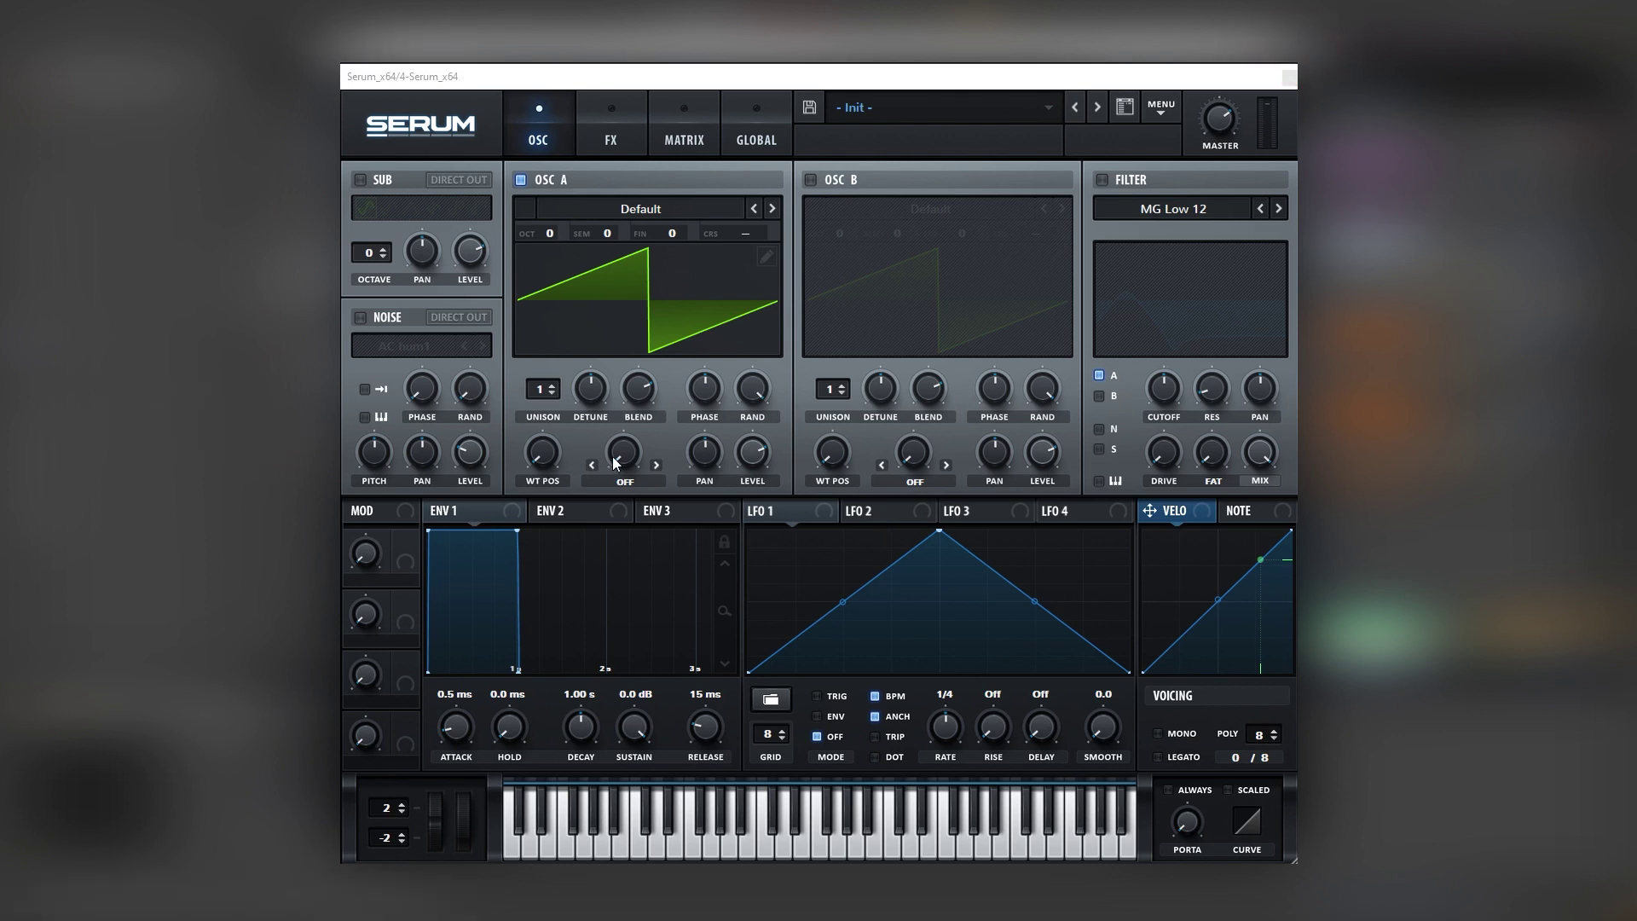
click(655, 217)
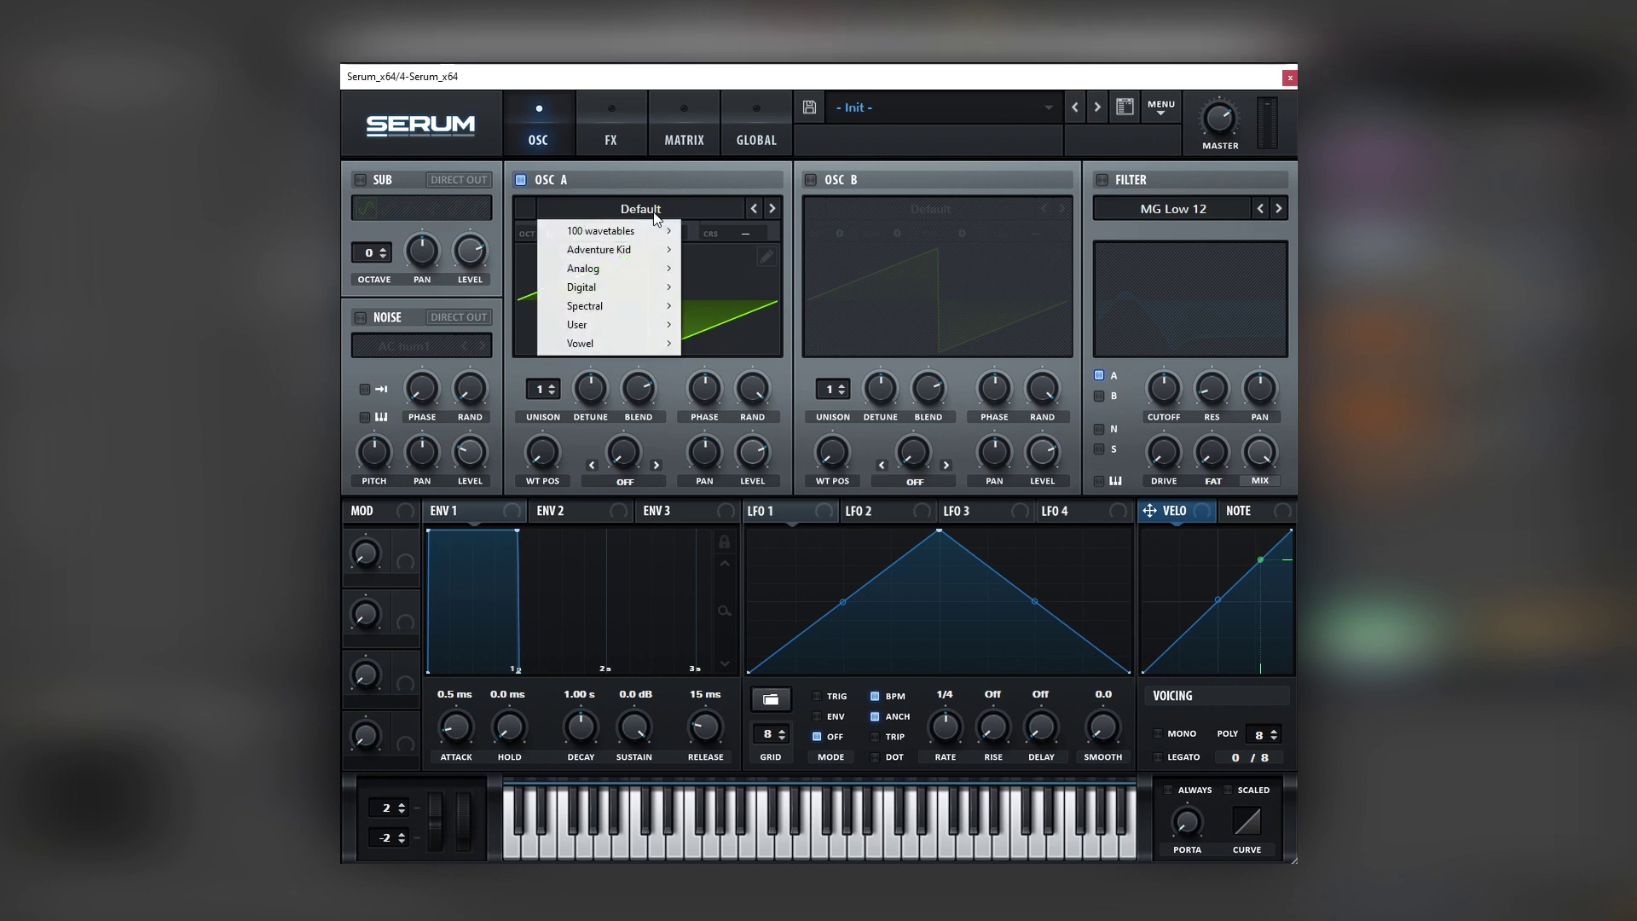
mouse_move(650, 309)
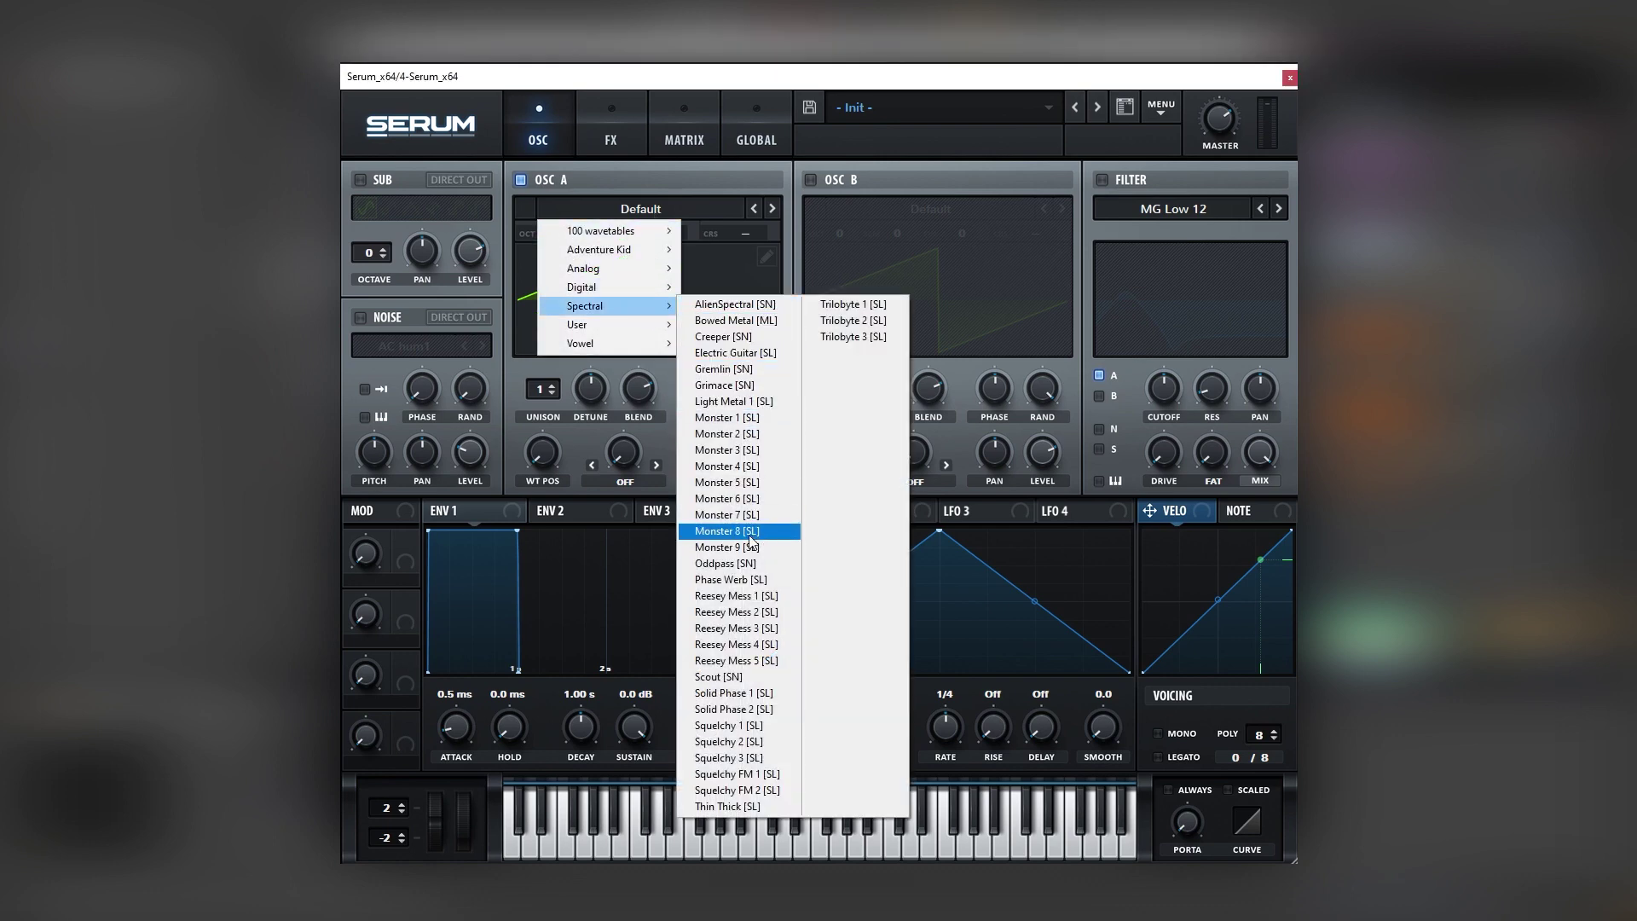
click(736, 743)
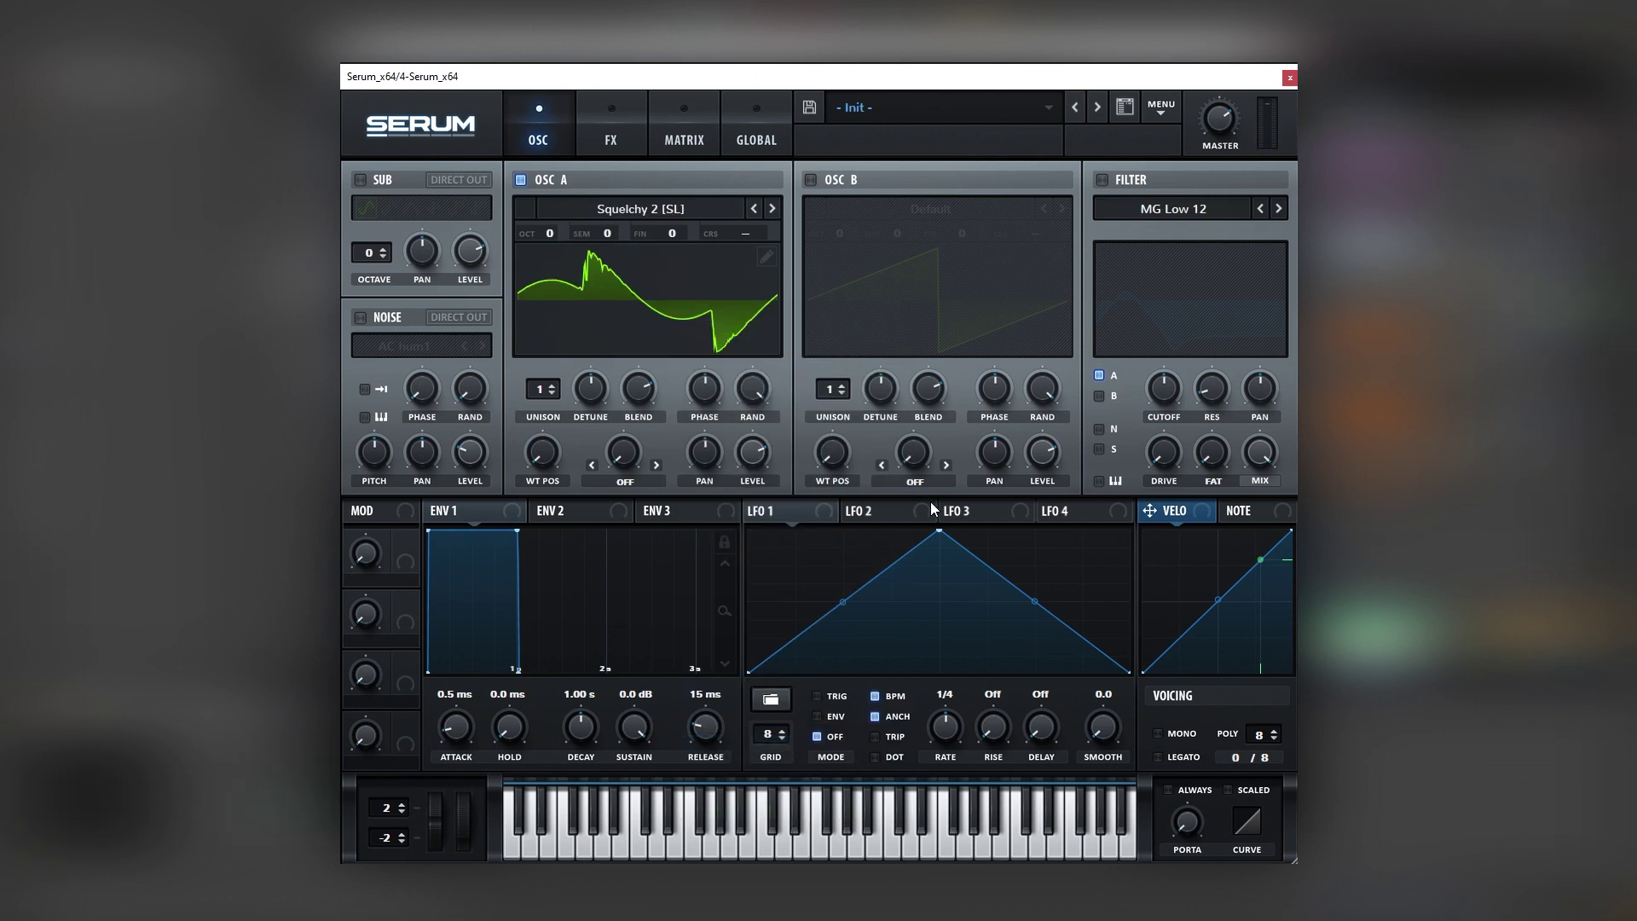
drag(544, 452, 560, 491)
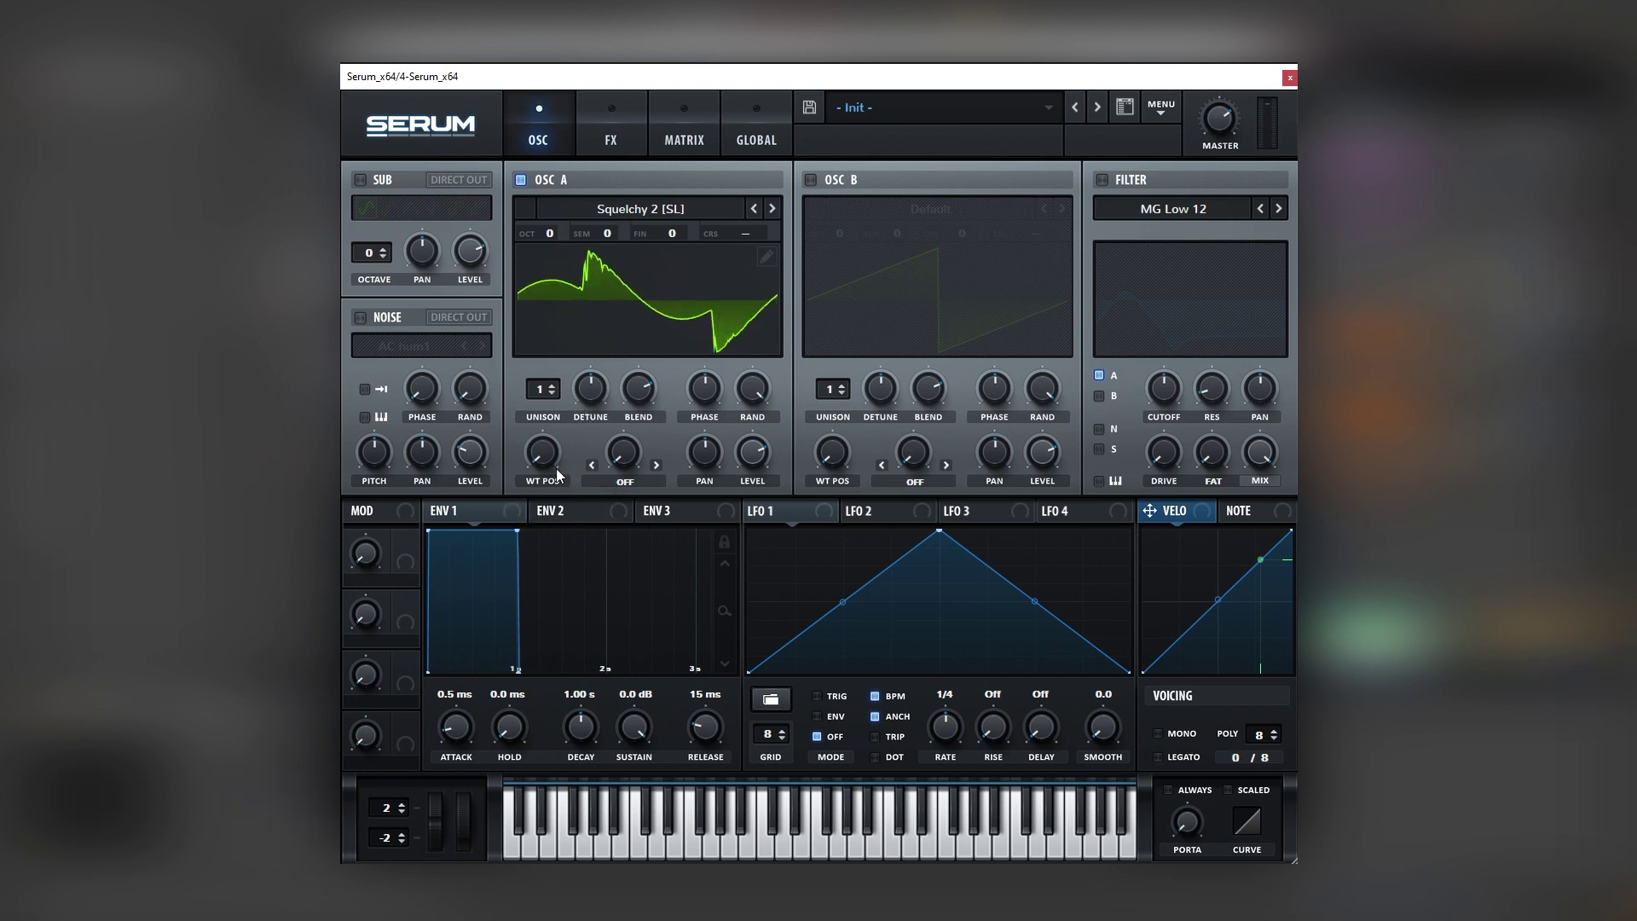
drag(559, 472, 560, 459)
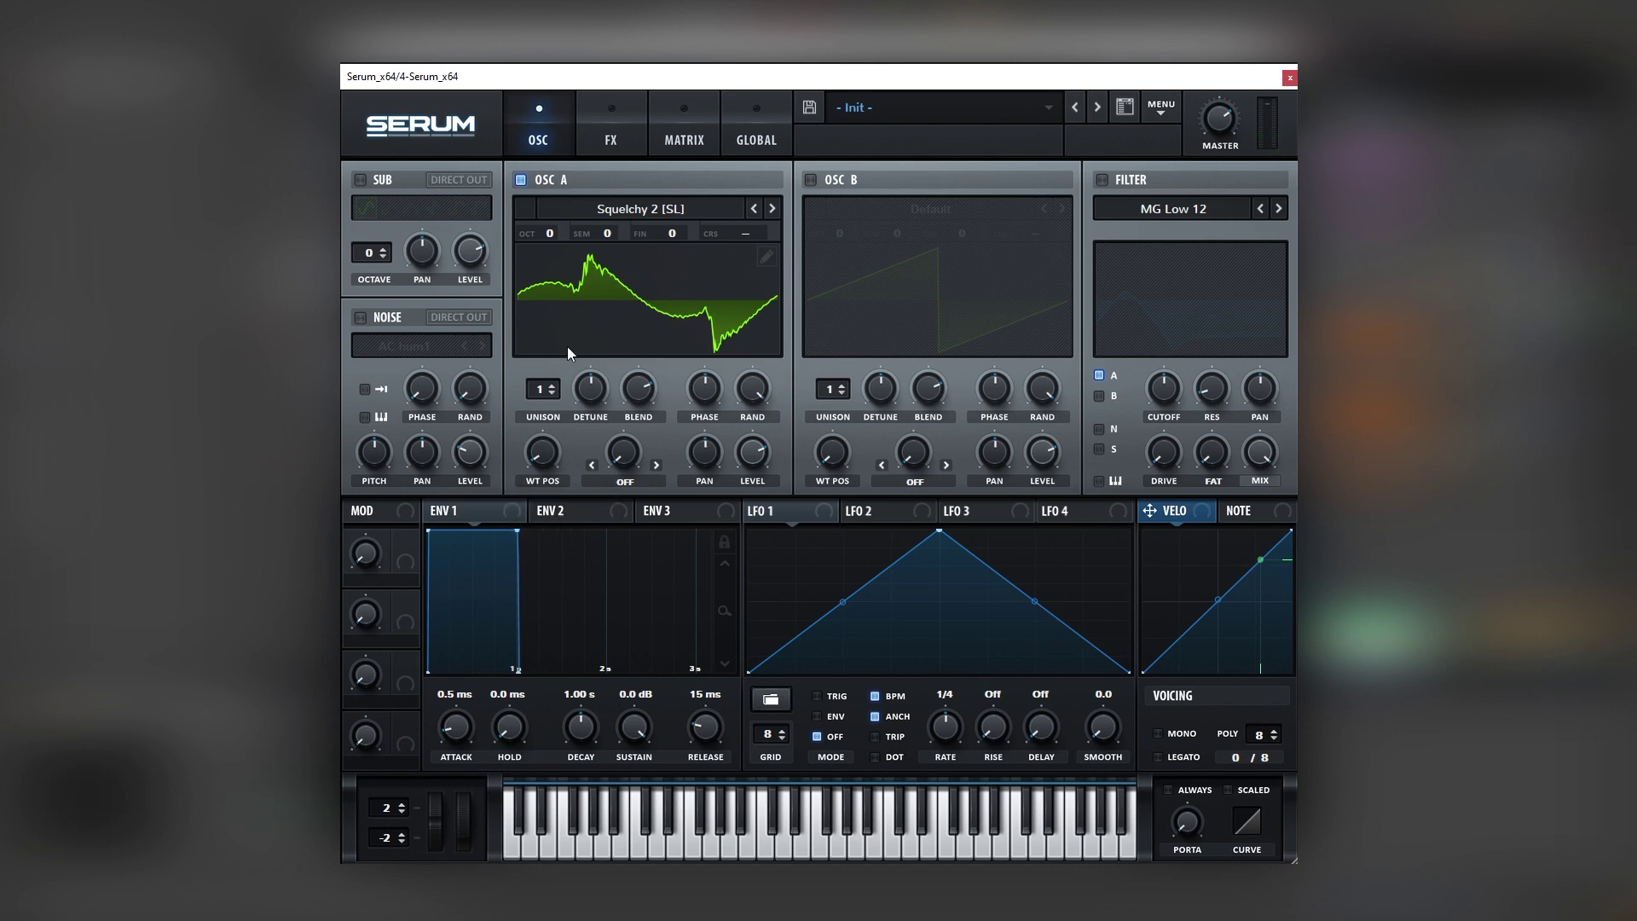
- Enable oscillator B with the analog Basic Shapes wavetable and set its wavetable position to 4
click(857, 179)
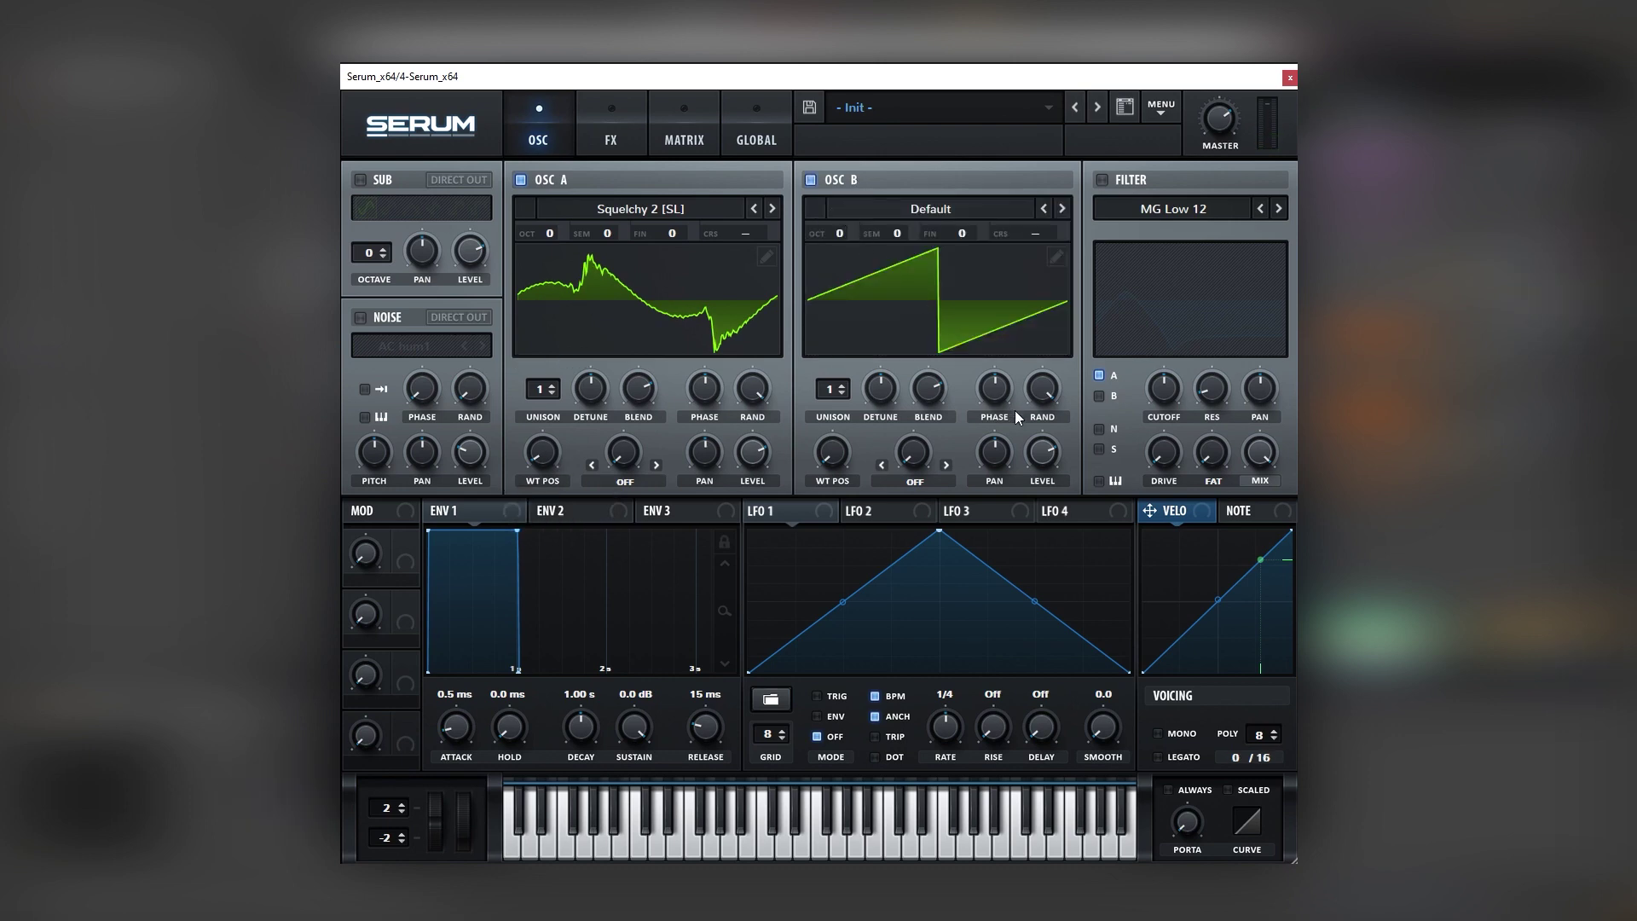
click(866, 214)
mouse_move(887, 269)
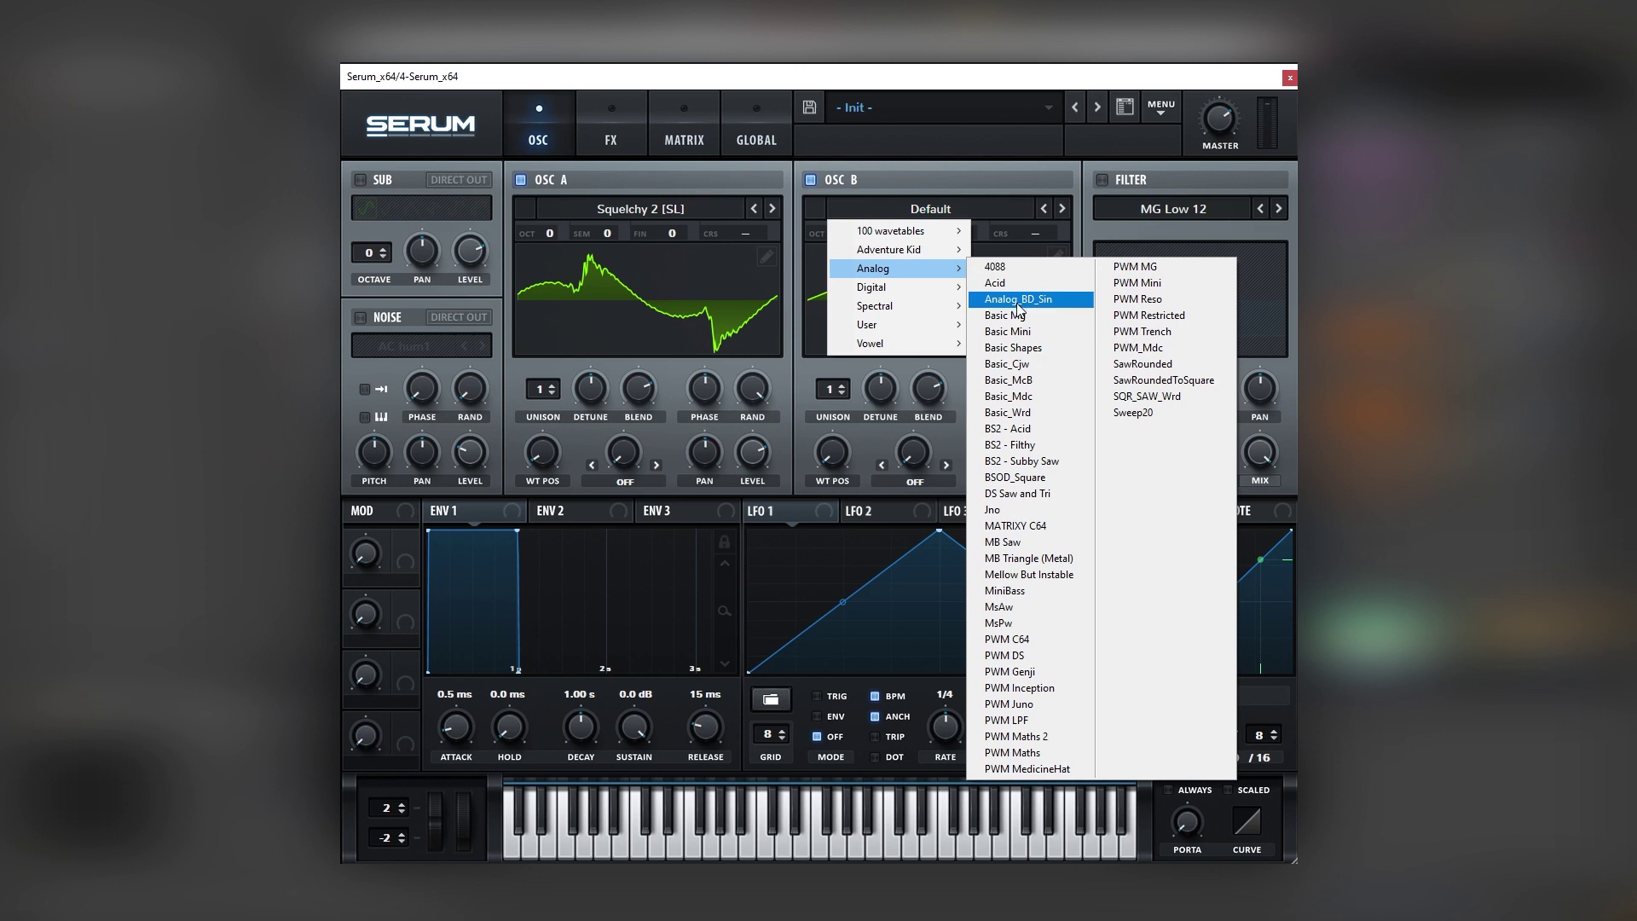
click(1013, 348)
drag(844, 450, 865, 385)
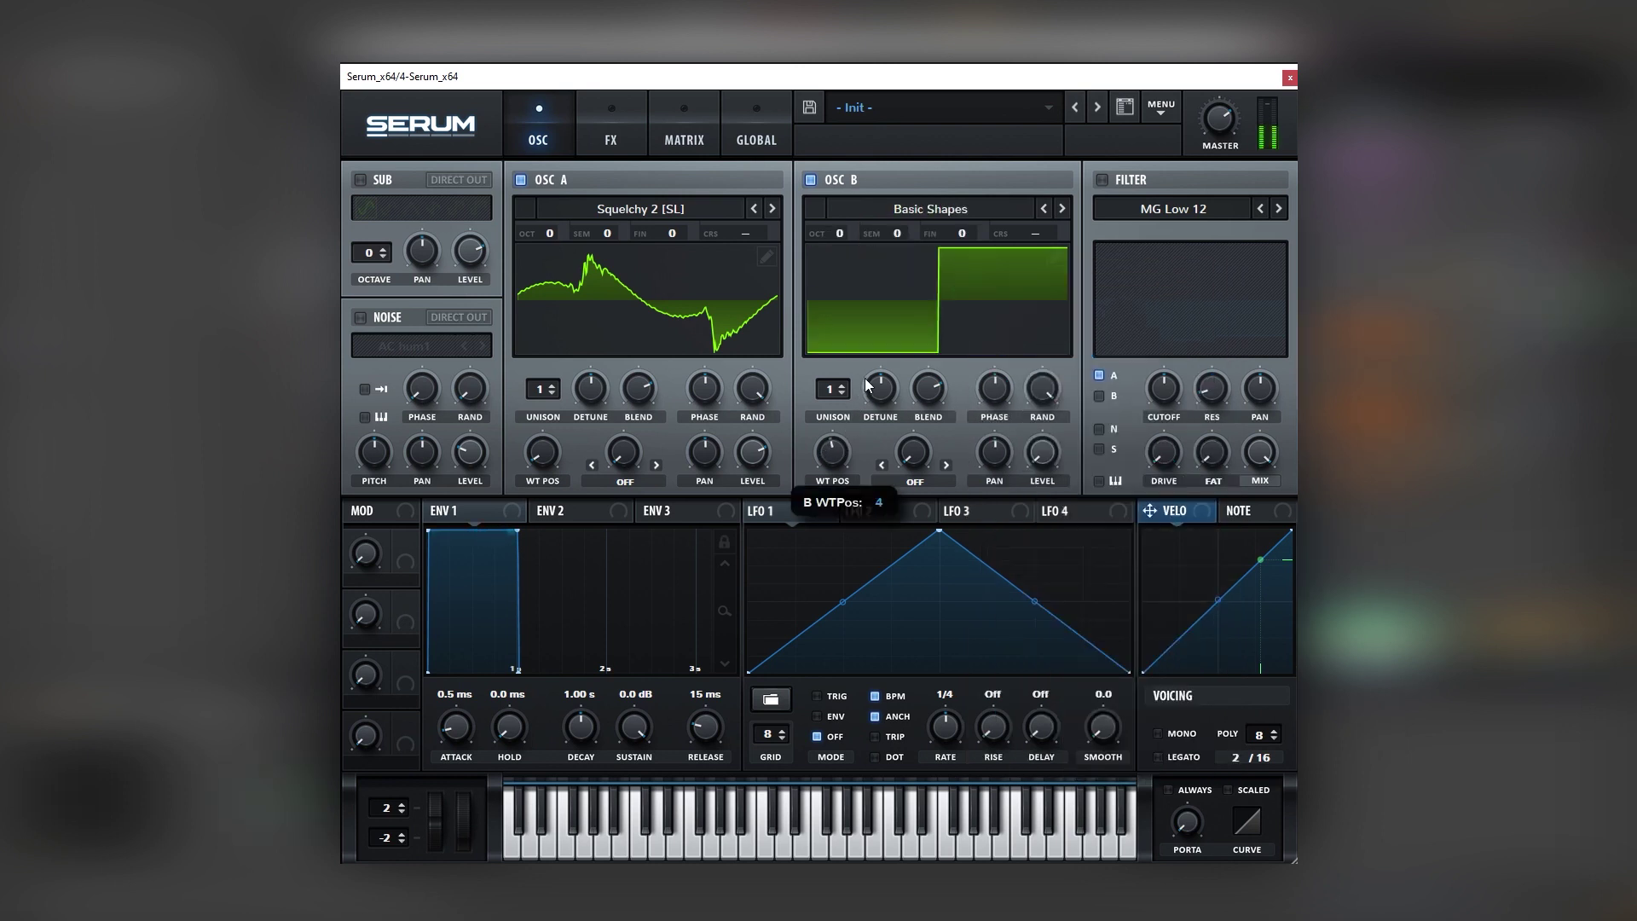
- Warp oscillator A with FM (from B), raise the FM amount and set oscillator B's octave to +1
click(628, 483)
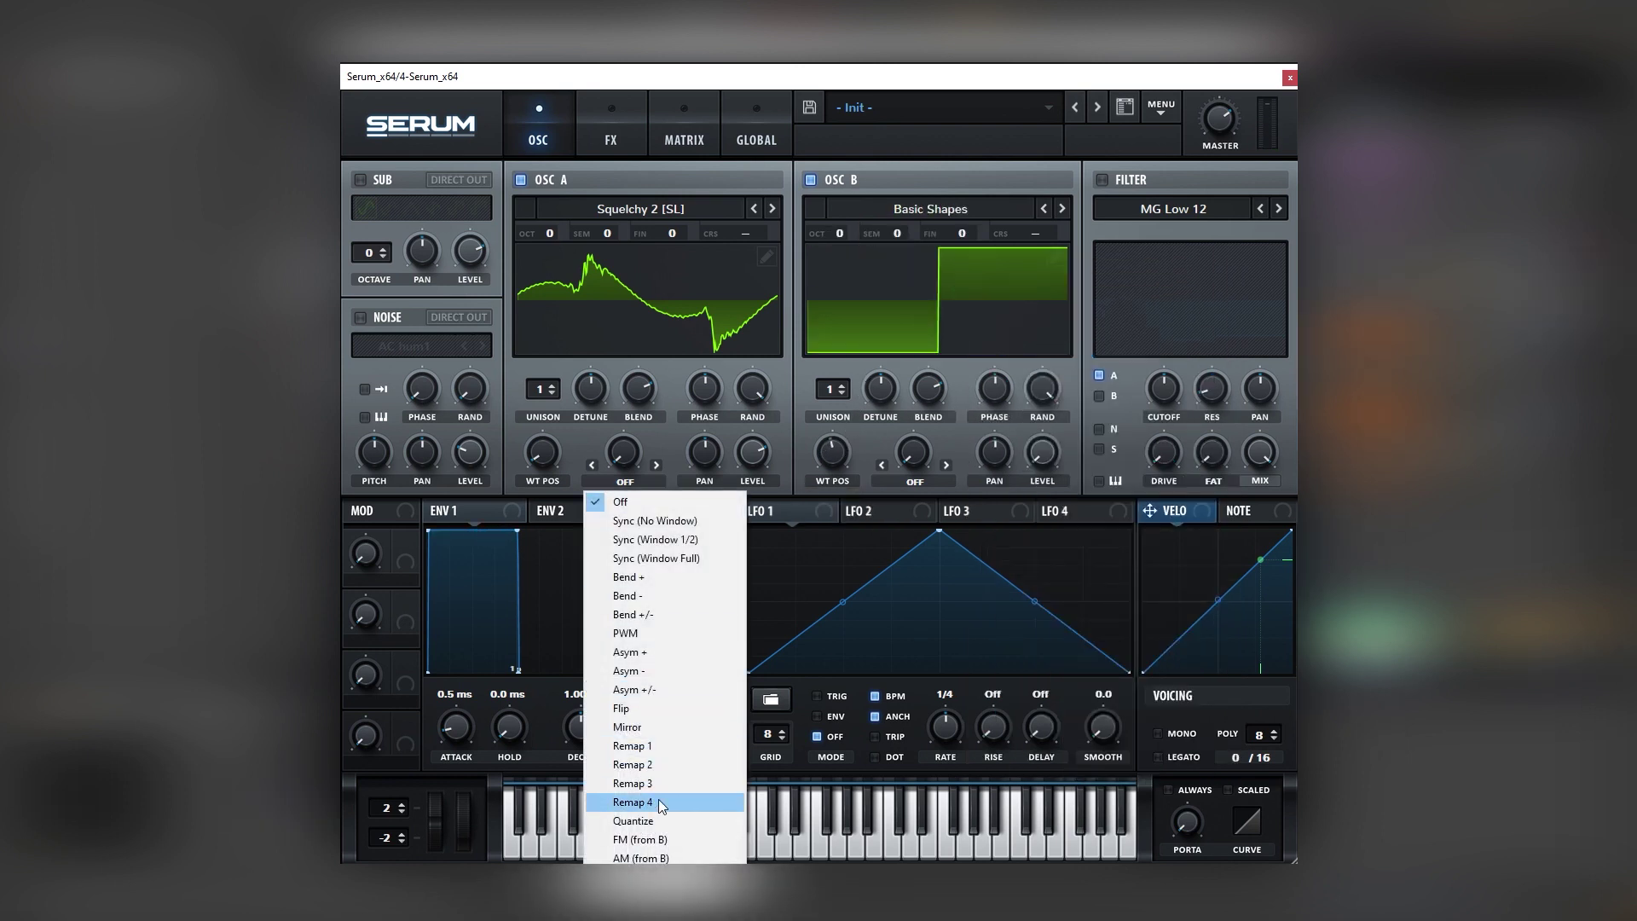
click(658, 837)
drag(620, 461, 620, 458)
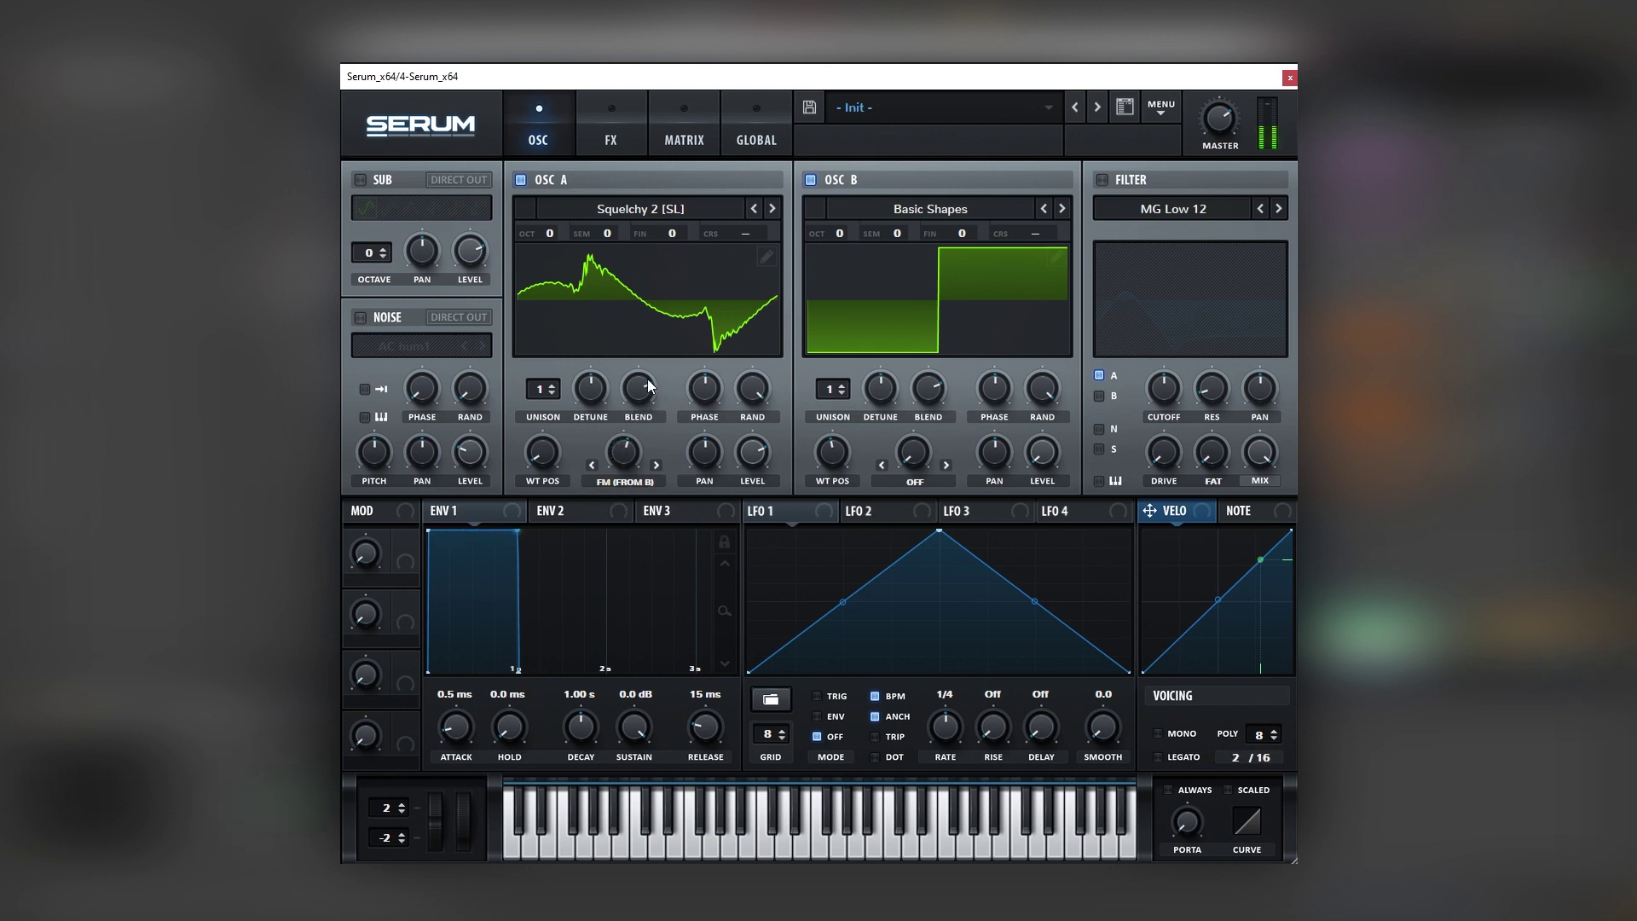
drag(837, 234, 841, 212)
drag(628, 450, 649, 418)
- Set unison to 10 voices on oscillator B and 12 on oscillator A, with reduced detune
drag(824, 391, 845, 244)
drag(542, 389, 576, 226)
mouse_move(602, 407)
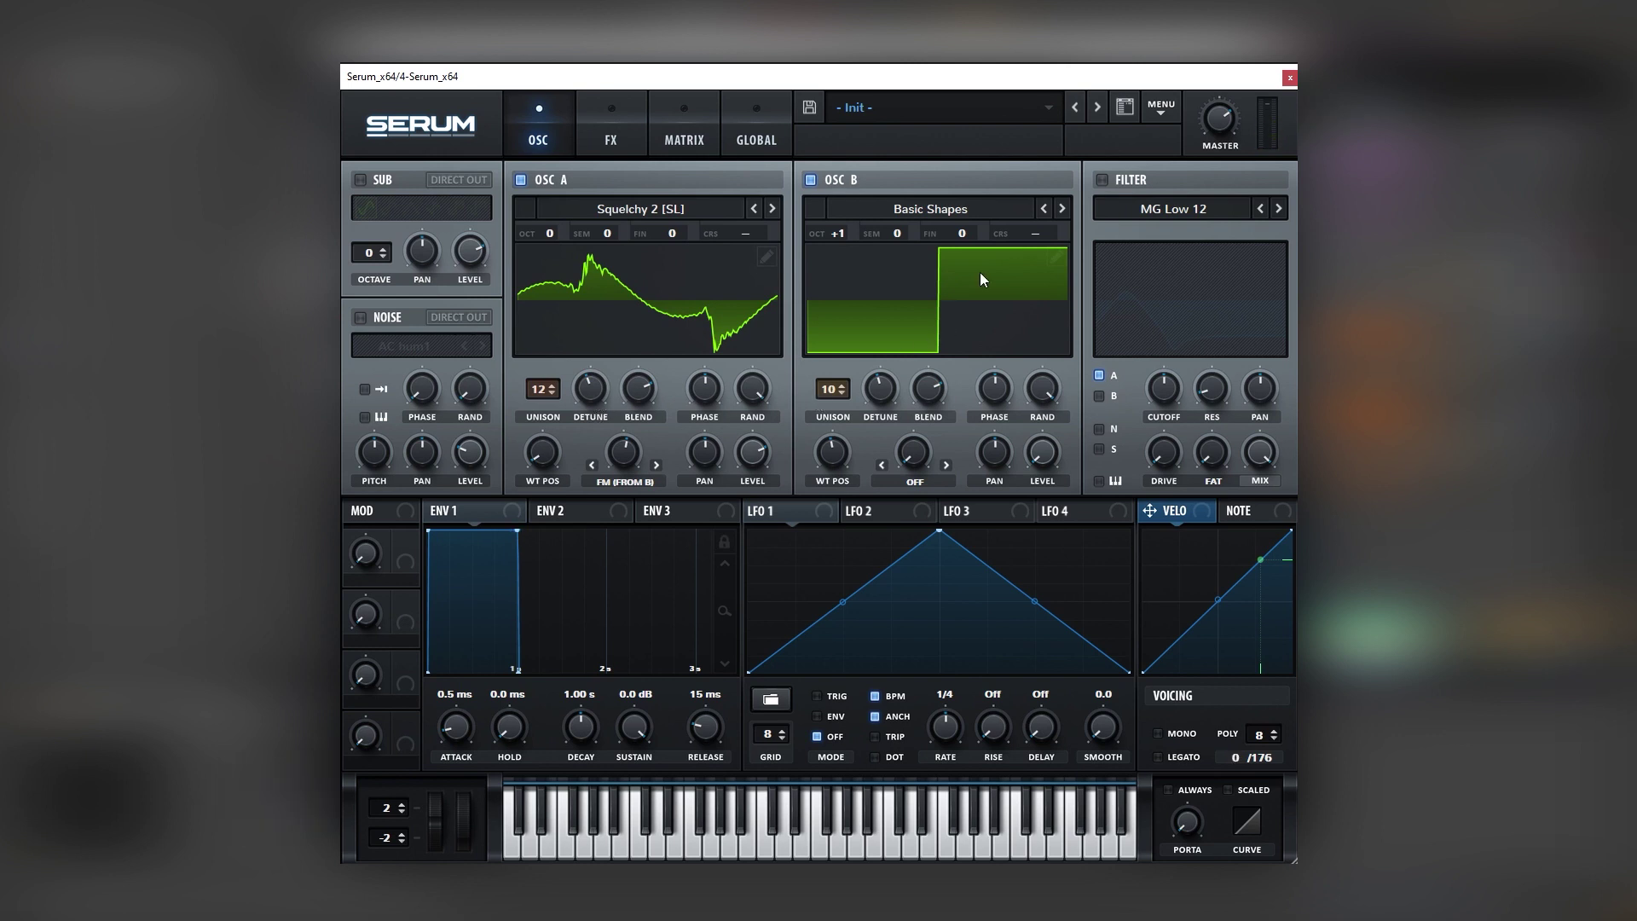
- Enable the Serum filter and change its type to Band 24
click(1112, 176)
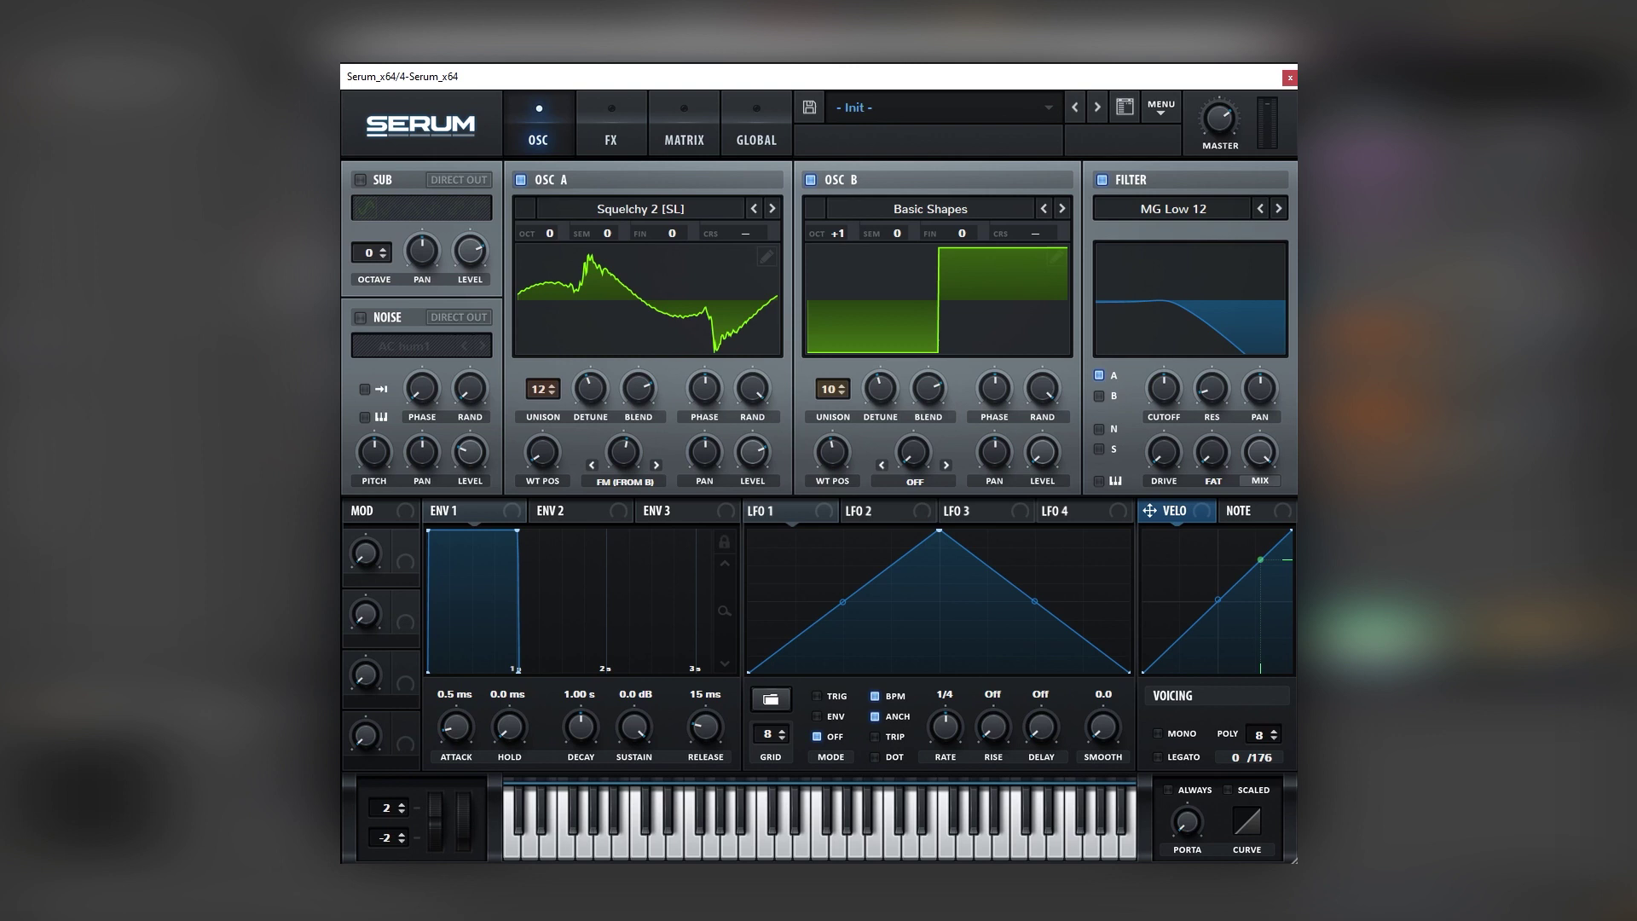
click(1174, 208)
mouse_move(1160, 230)
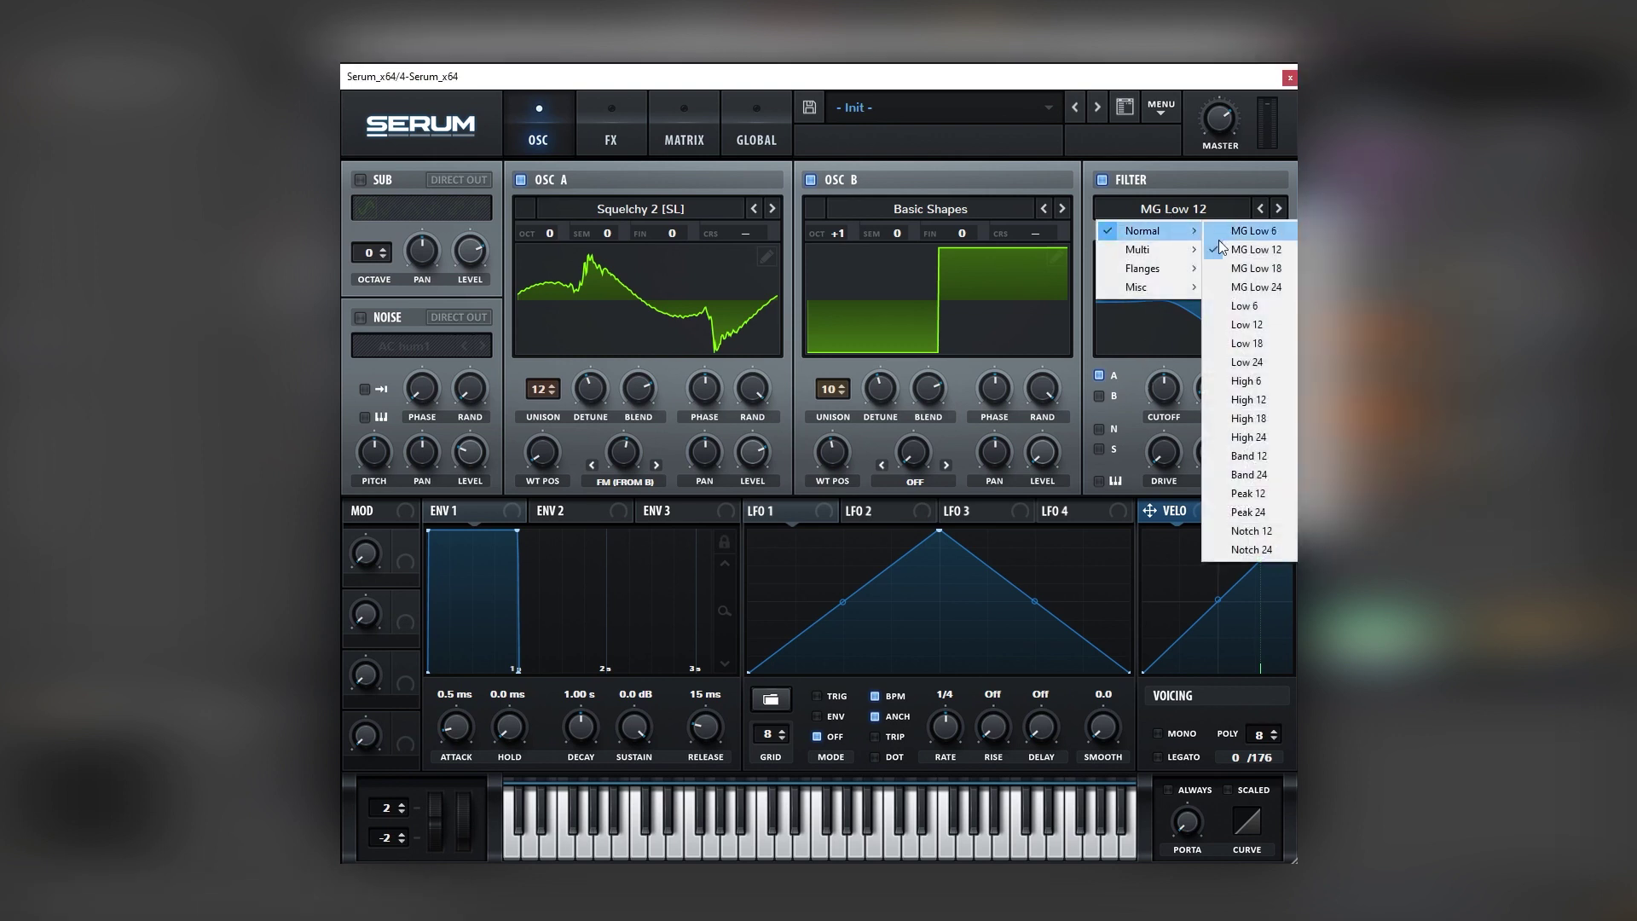
click(1251, 474)
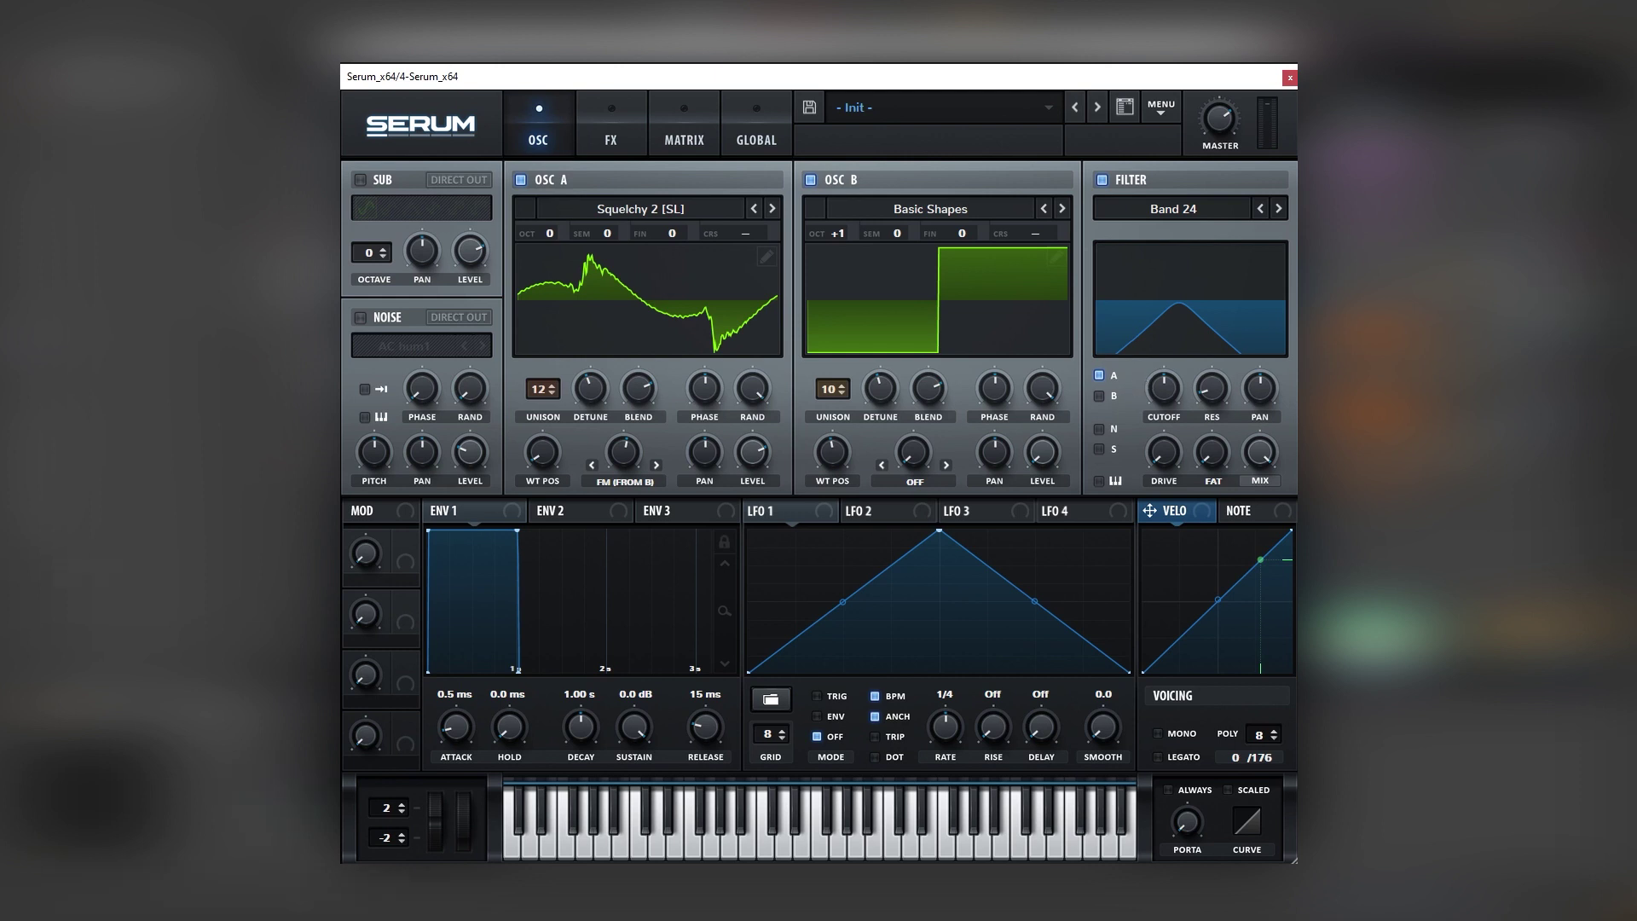
- Modulate the filter cutoff with LFO 1, running in Trig mode at a one-bar rate
drag(771, 510, 1167, 398)
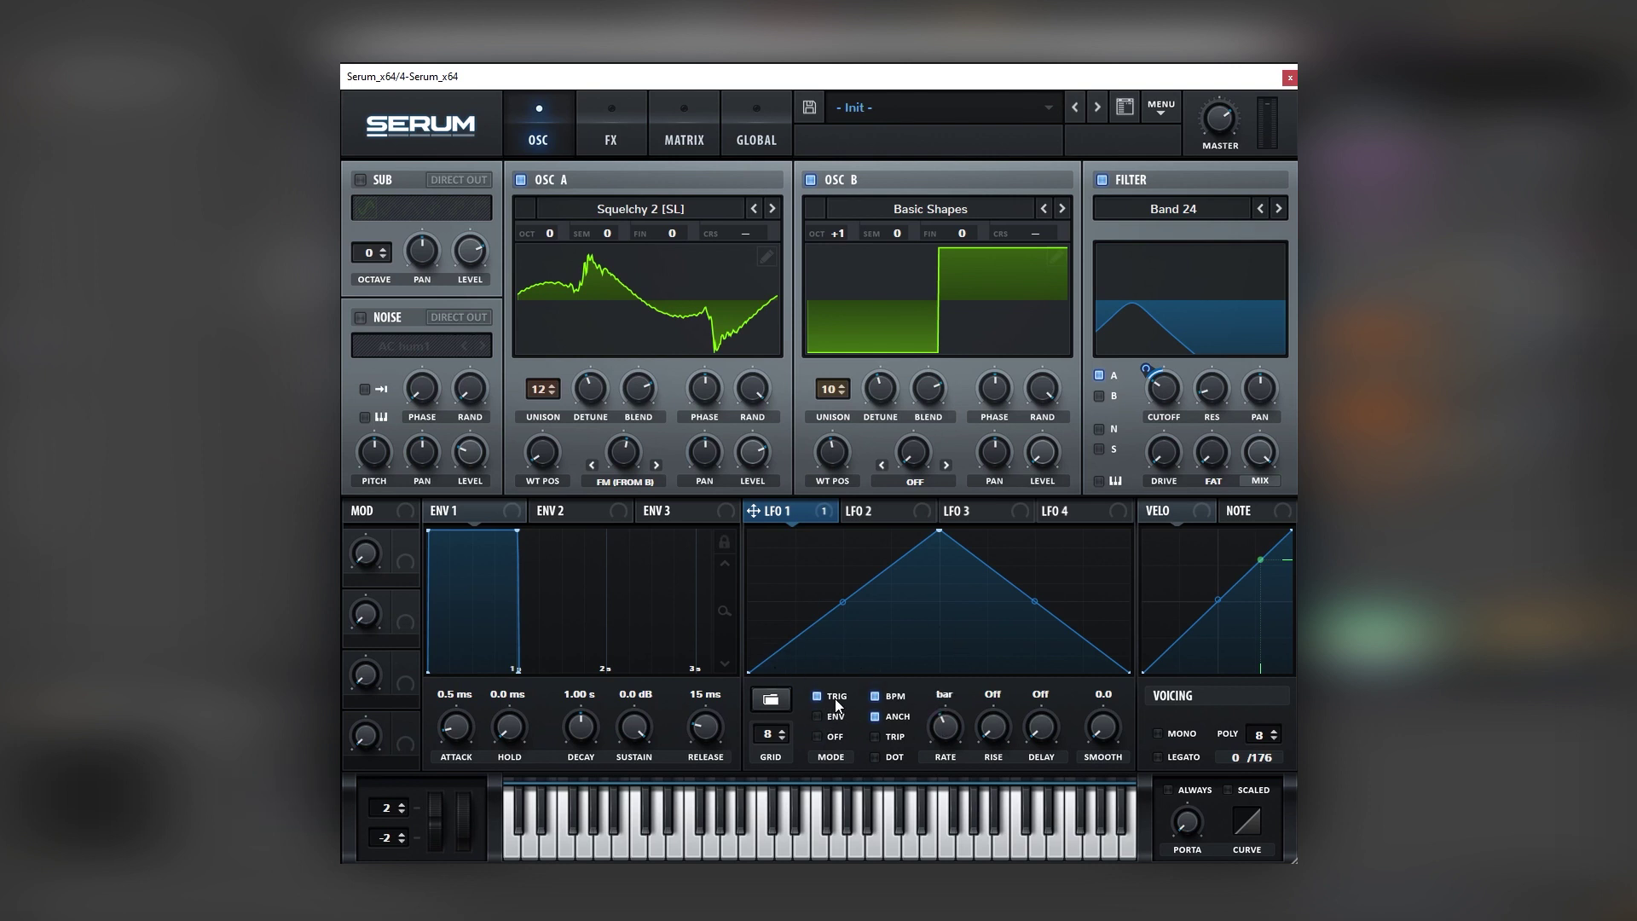
- Draw three triangular peaks in the first half of LFO 1's shape, dropping the points between them to zero
double_click(765, 568)
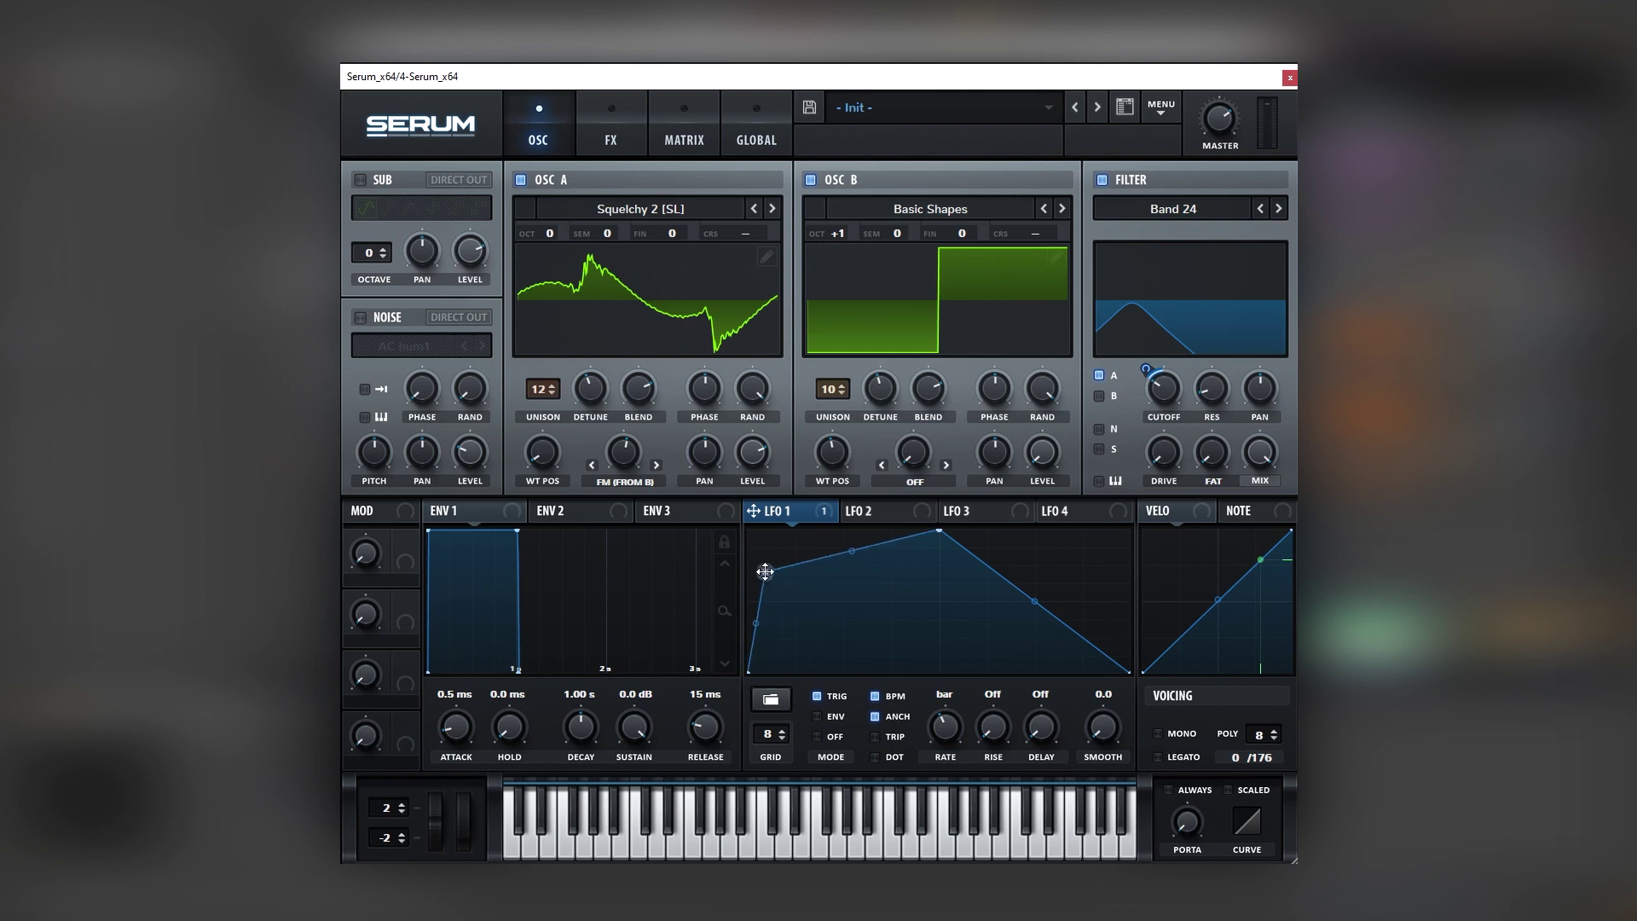
double_click(793, 660)
drag(793, 660, 795, 674)
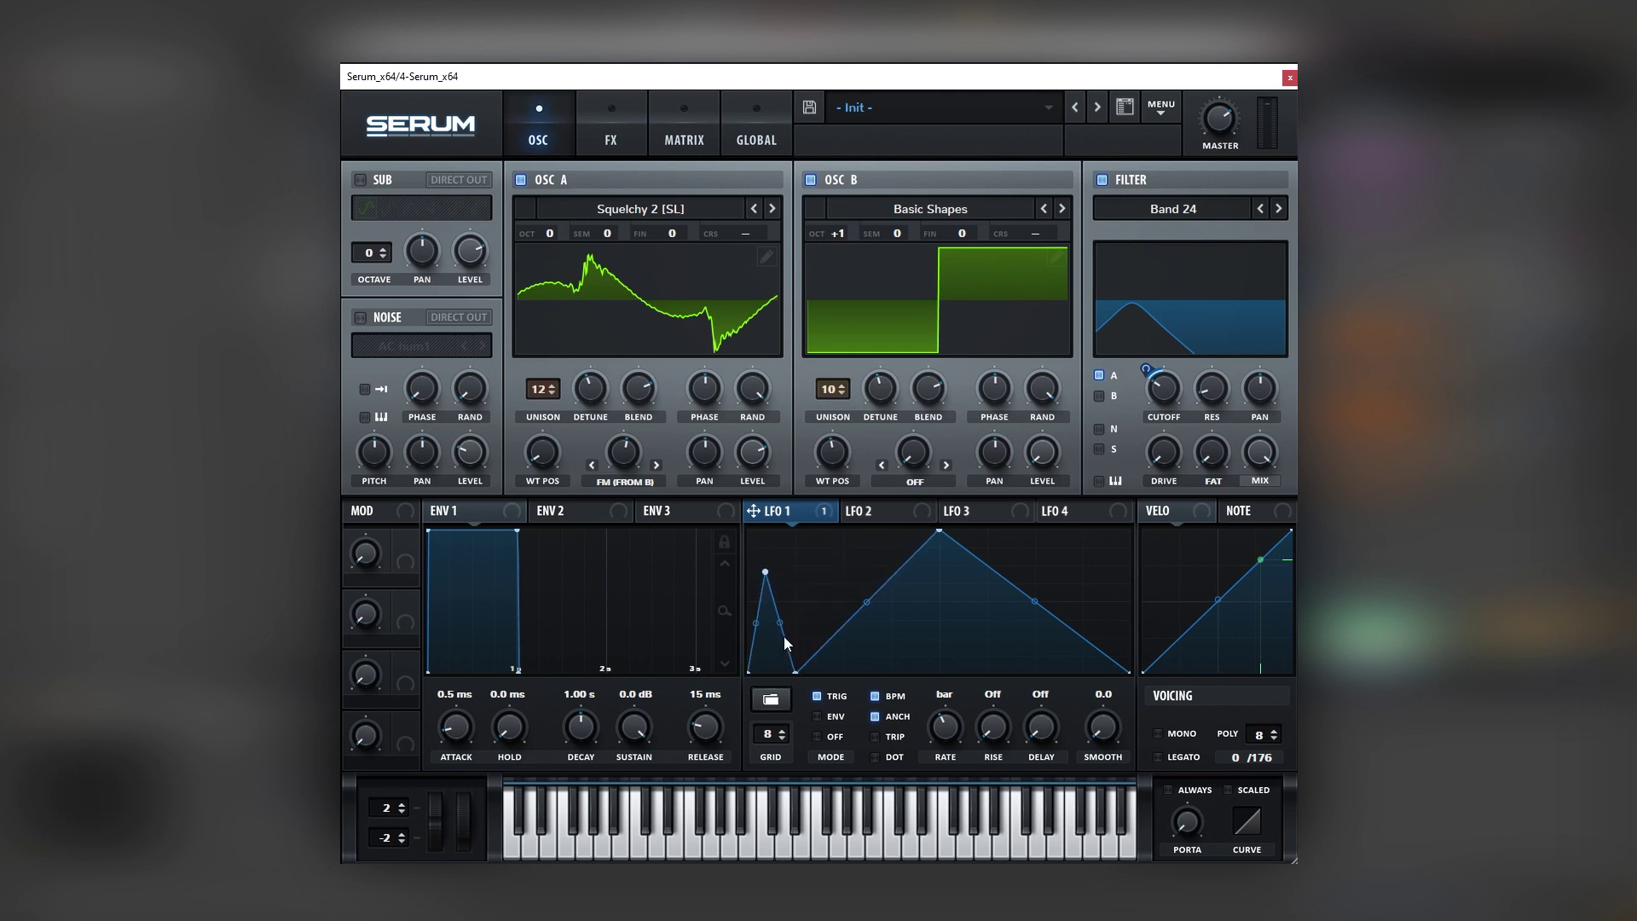
drag(765, 570, 816, 530)
double_click(835, 576)
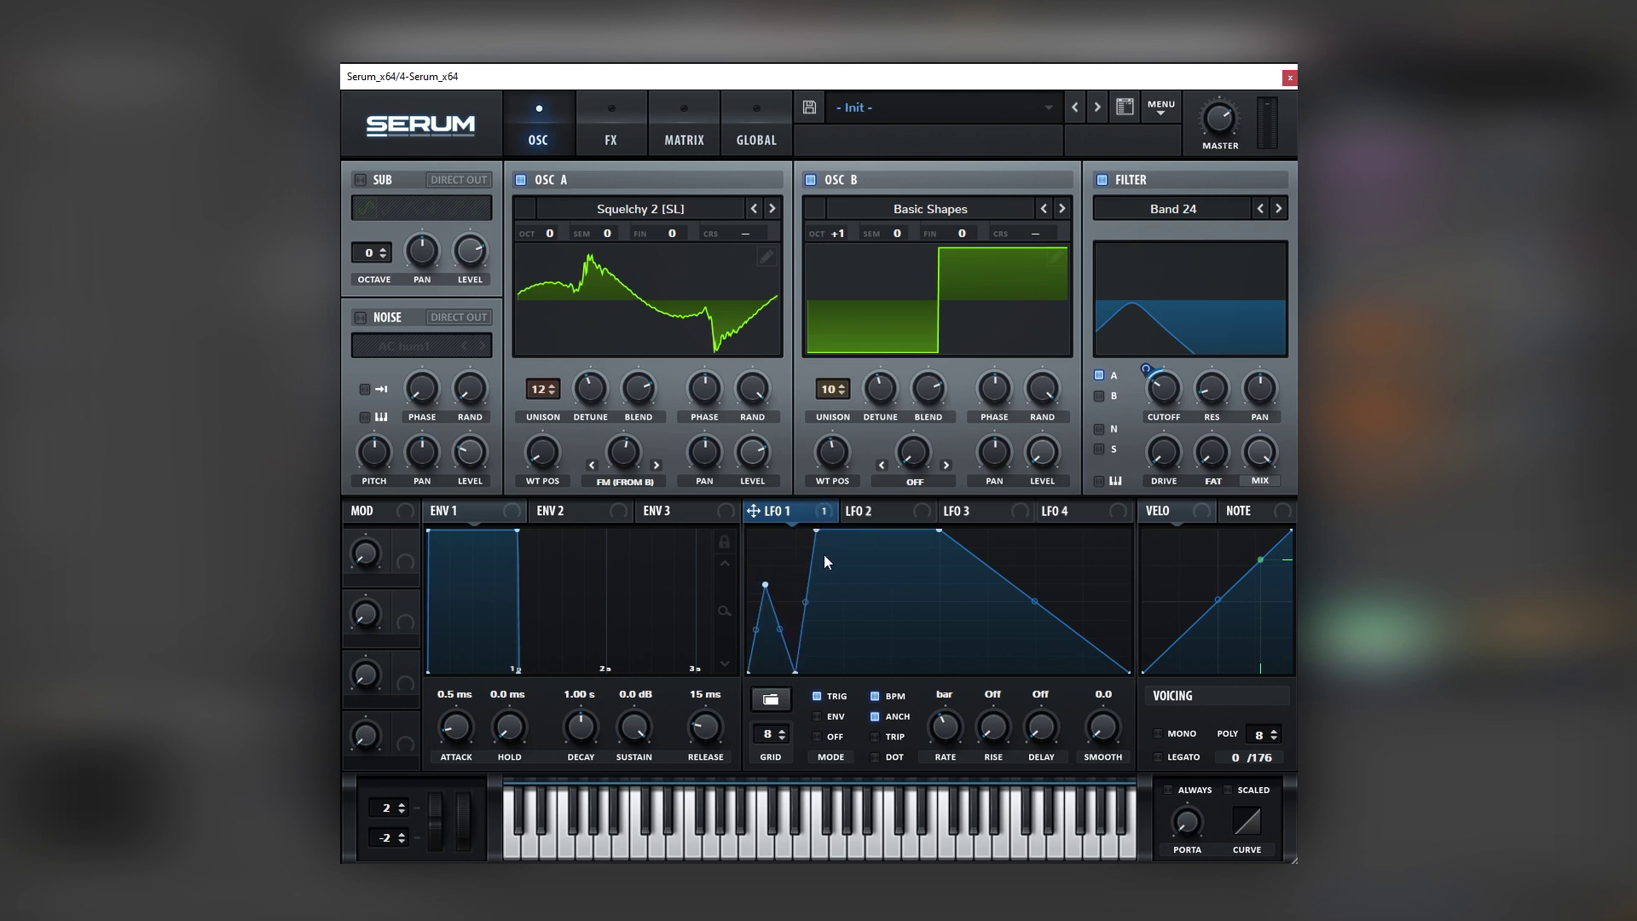
double_click(839, 655)
drag(839, 654, 842, 690)
drag(875, 600, 892, 529)
double_click(888, 533)
double_click(938, 650)
drag(938, 651, 939, 673)
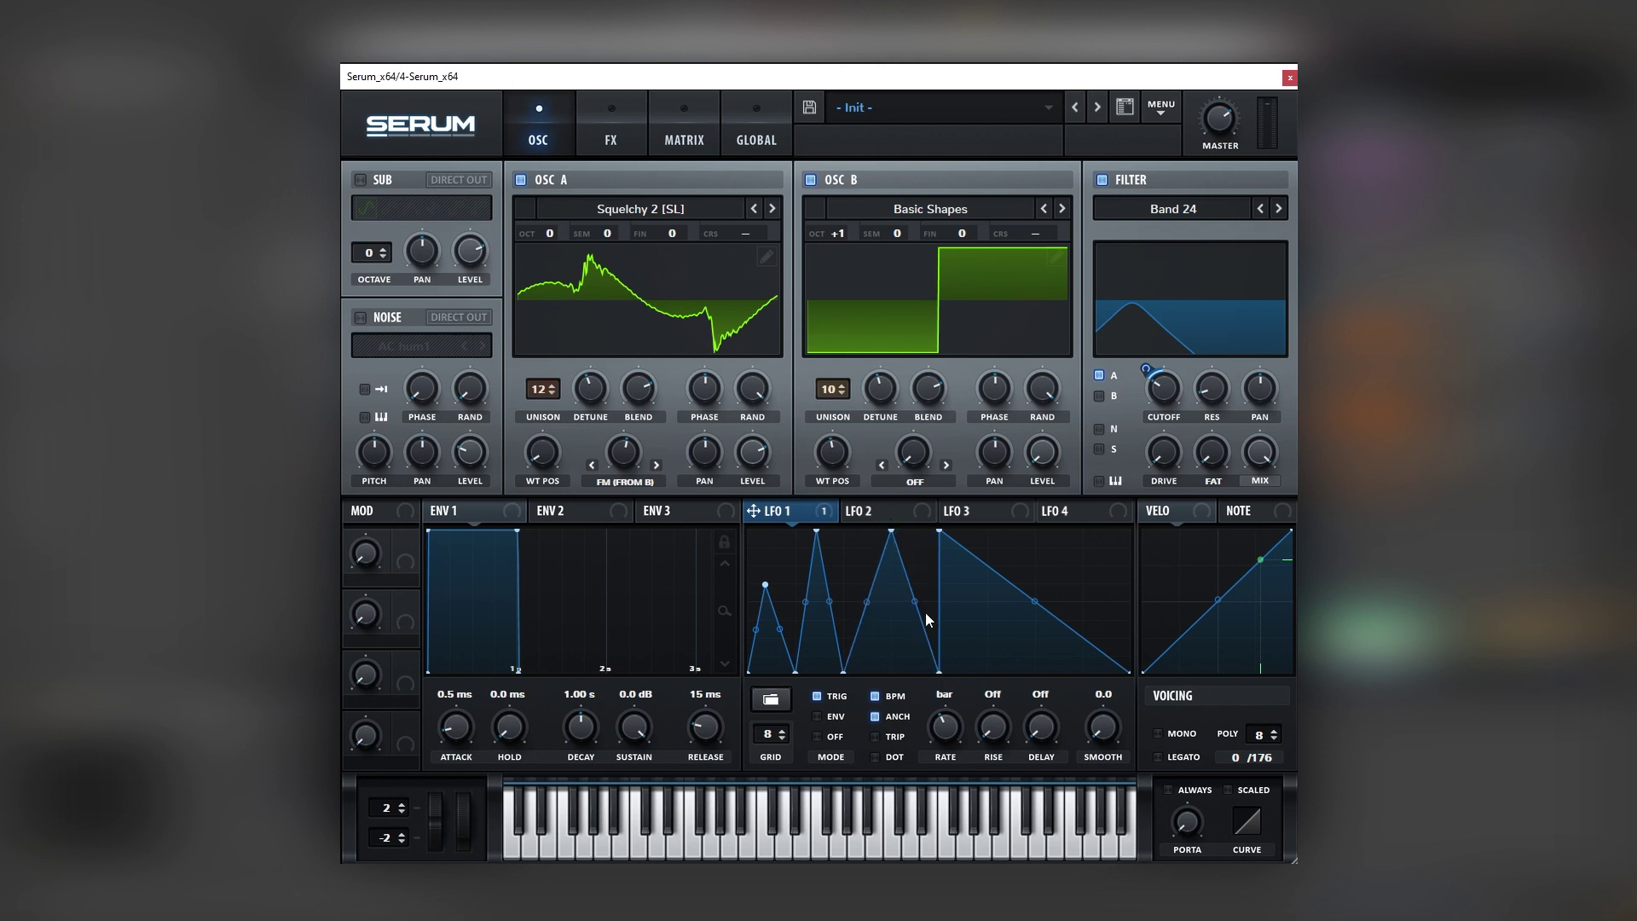
- Add a narrow peak and a wider, lower peak with curved slopes to the second half of LFO 1's shape
drag(893, 533, 990, 693)
double_click(972, 574)
drag(972, 606, 1086, 636)
double_click(1021, 597)
drag(1042, 547, 1041, 559)
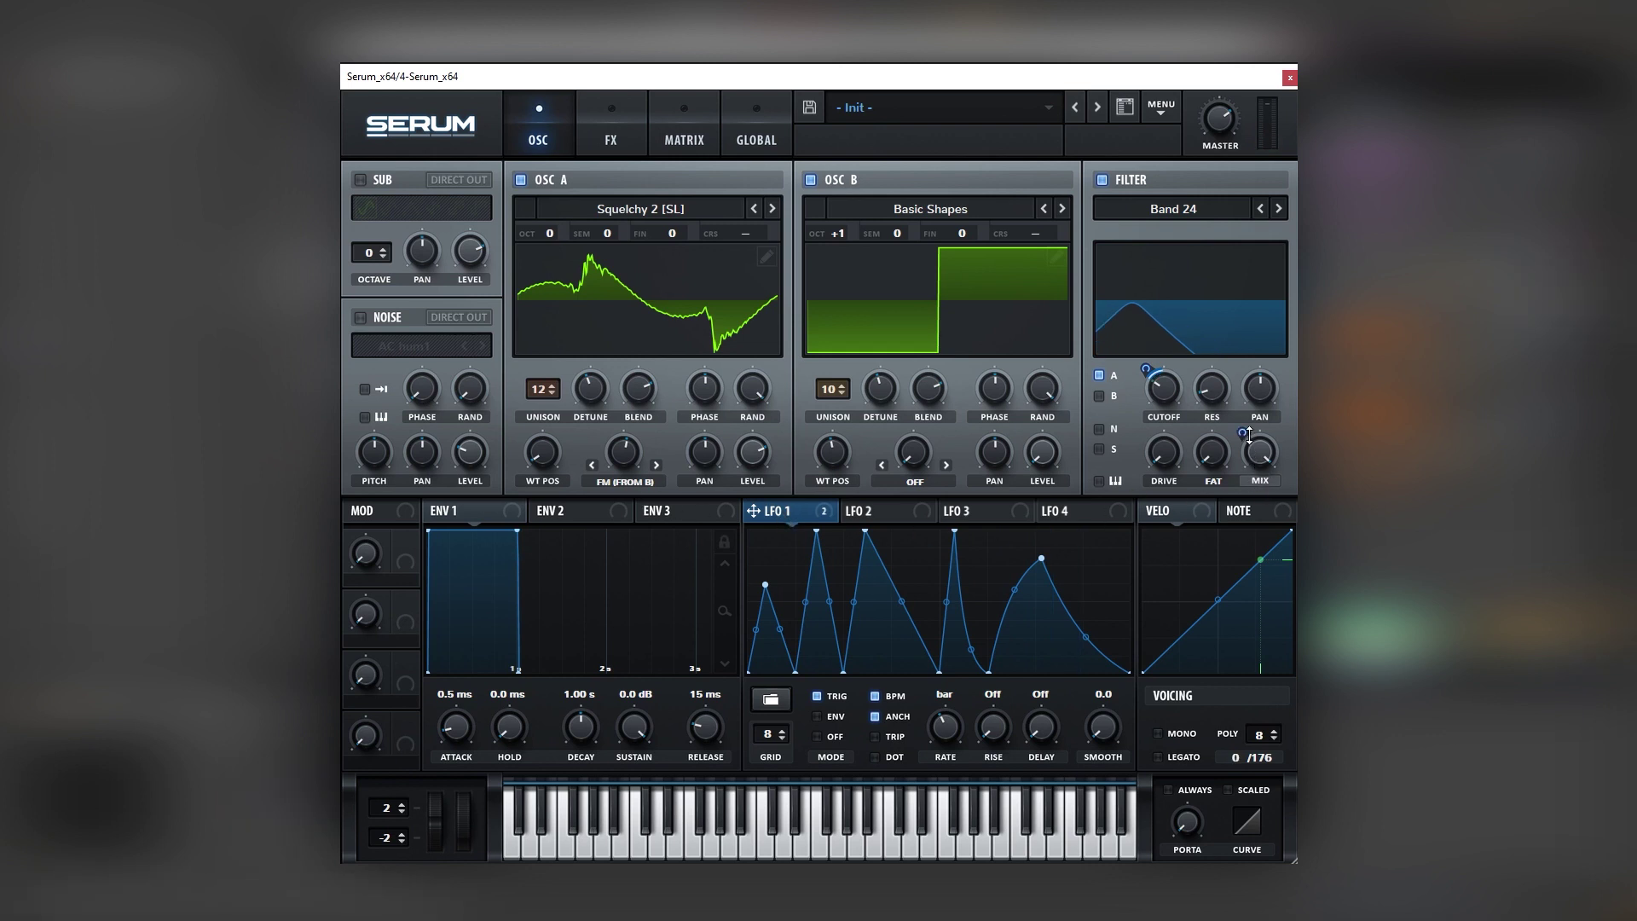
- Set LFO 1's modulation amount on the filter mix and fine-tune the filter's resonance, drive and cutoff
drag(1248, 436, 1244, 456)
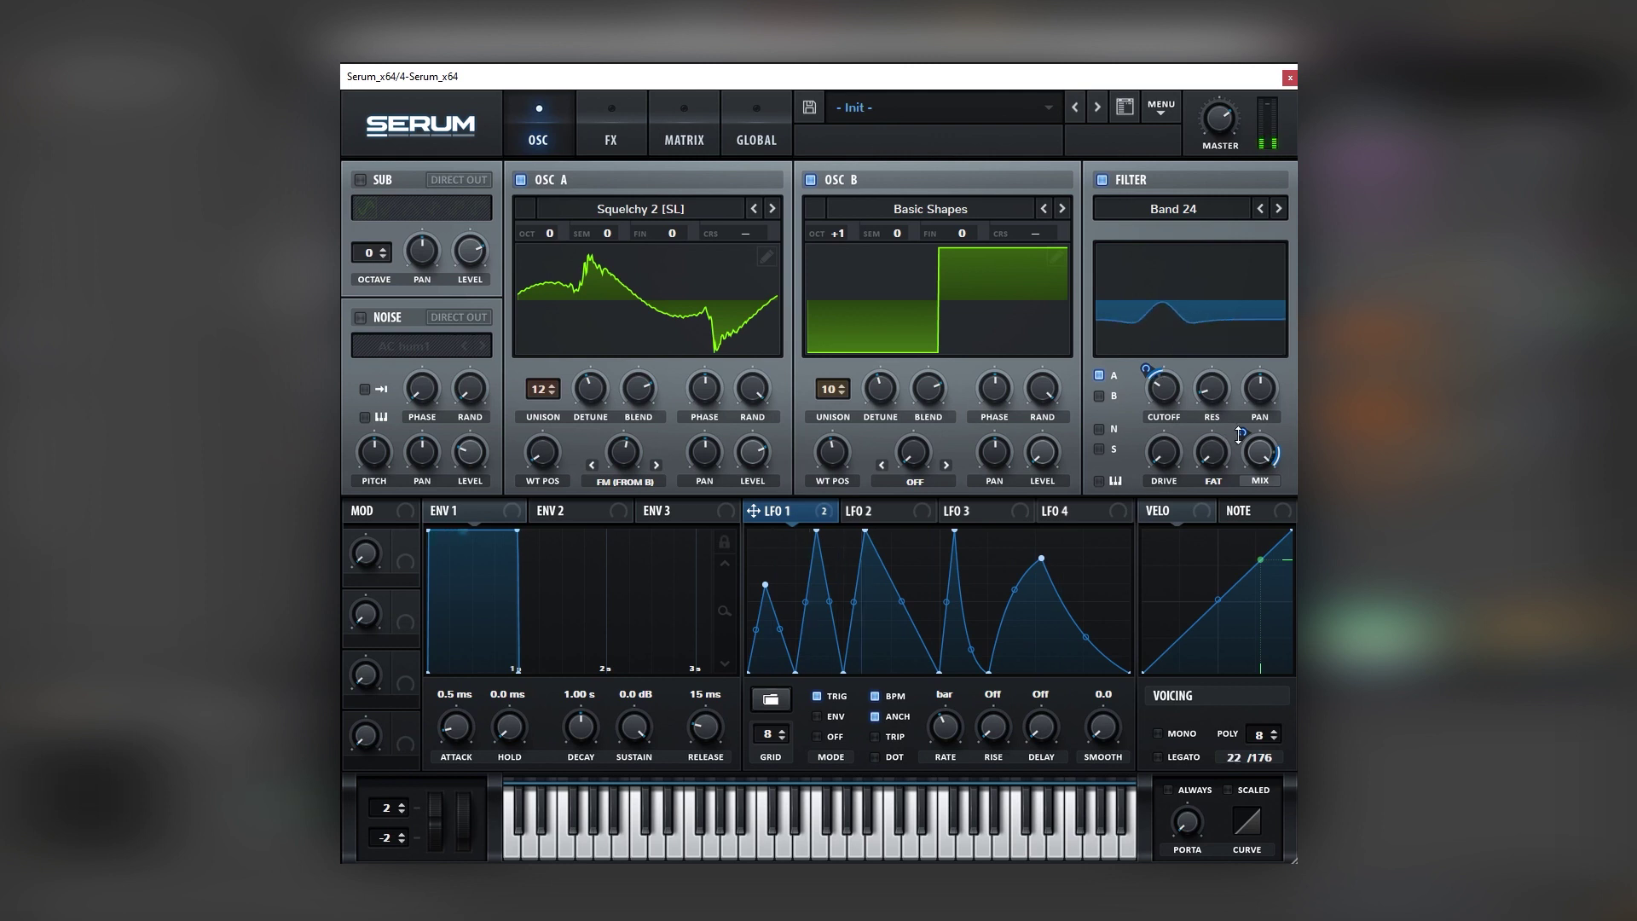
drag(1207, 390, 1215, 354)
drag(1163, 454, 1174, 422)
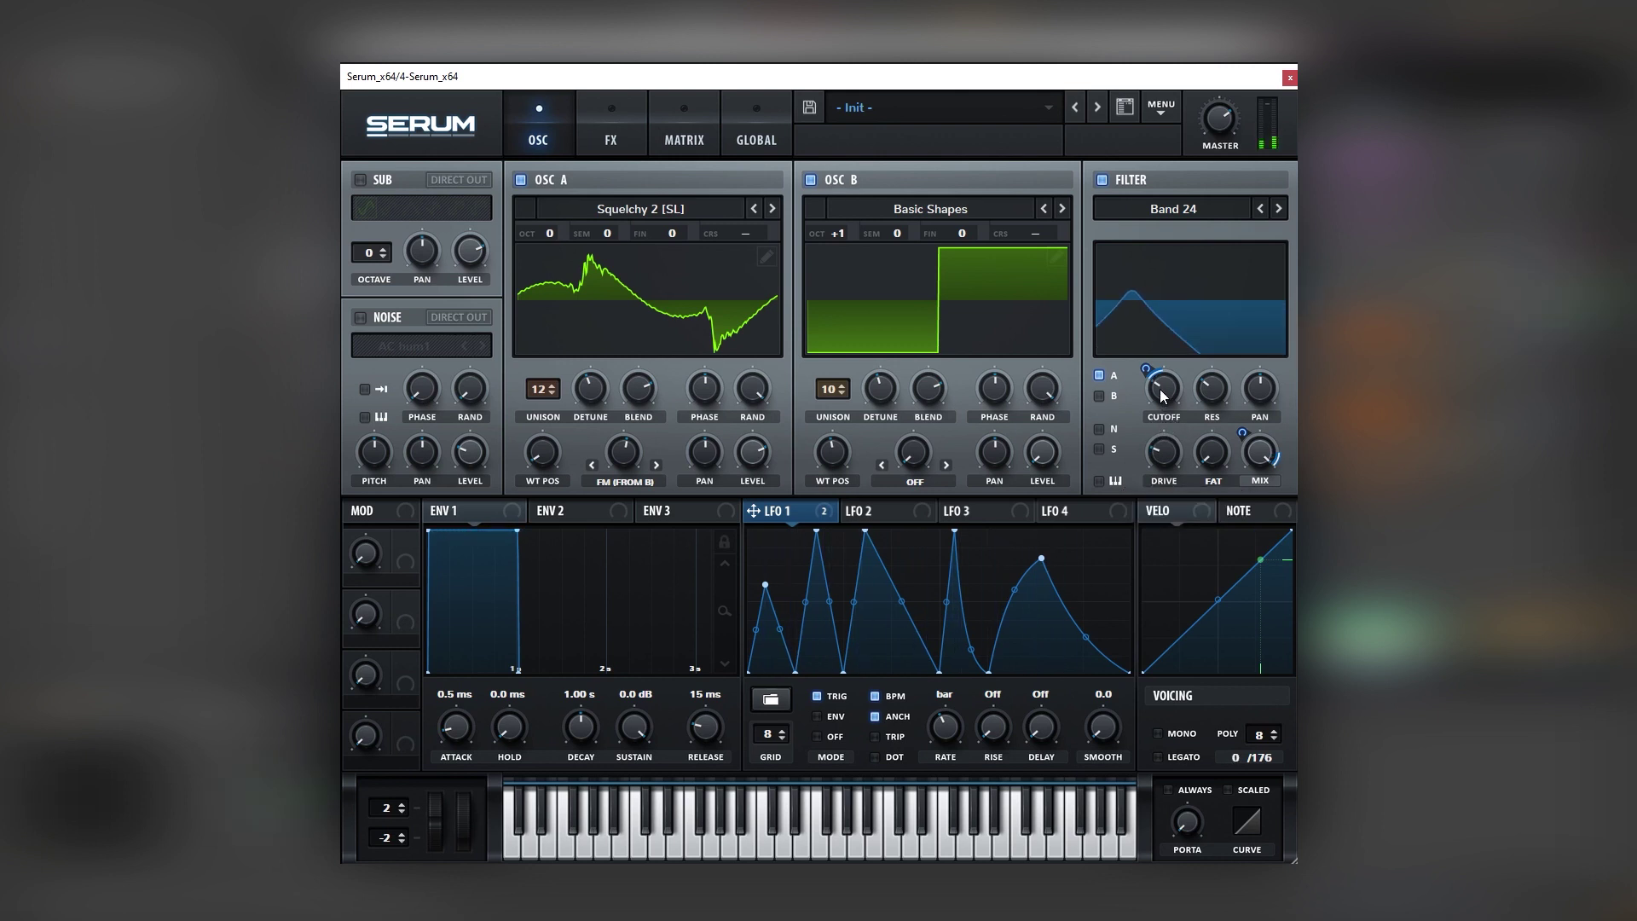
mouse_move(1170, 394)
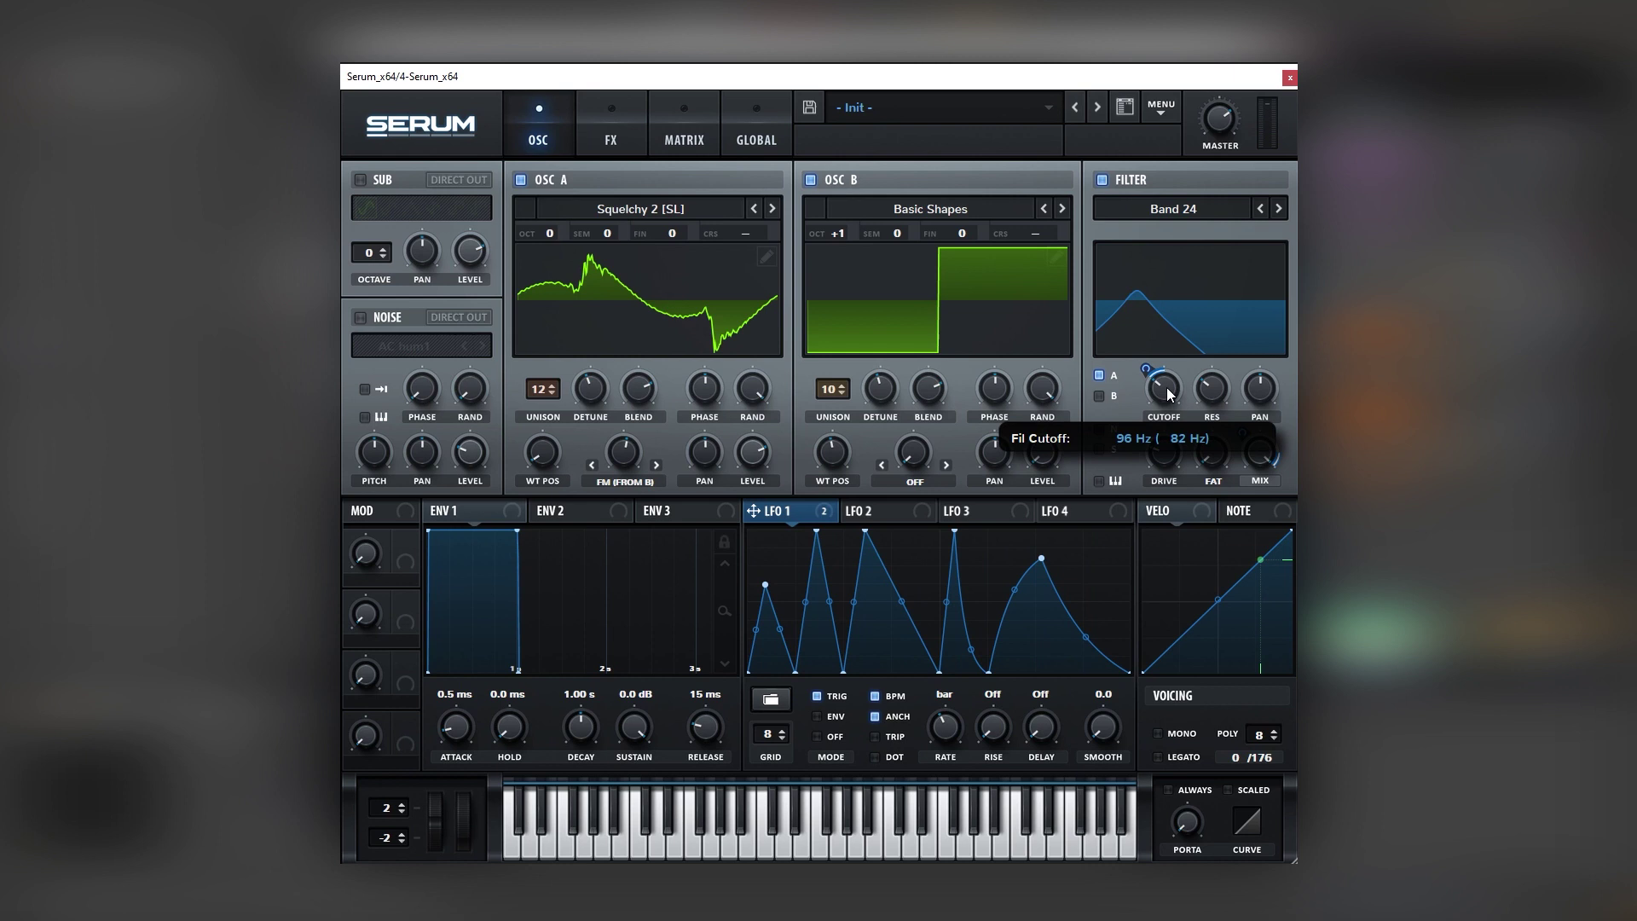
drag(1168, 389, 1168, 397)
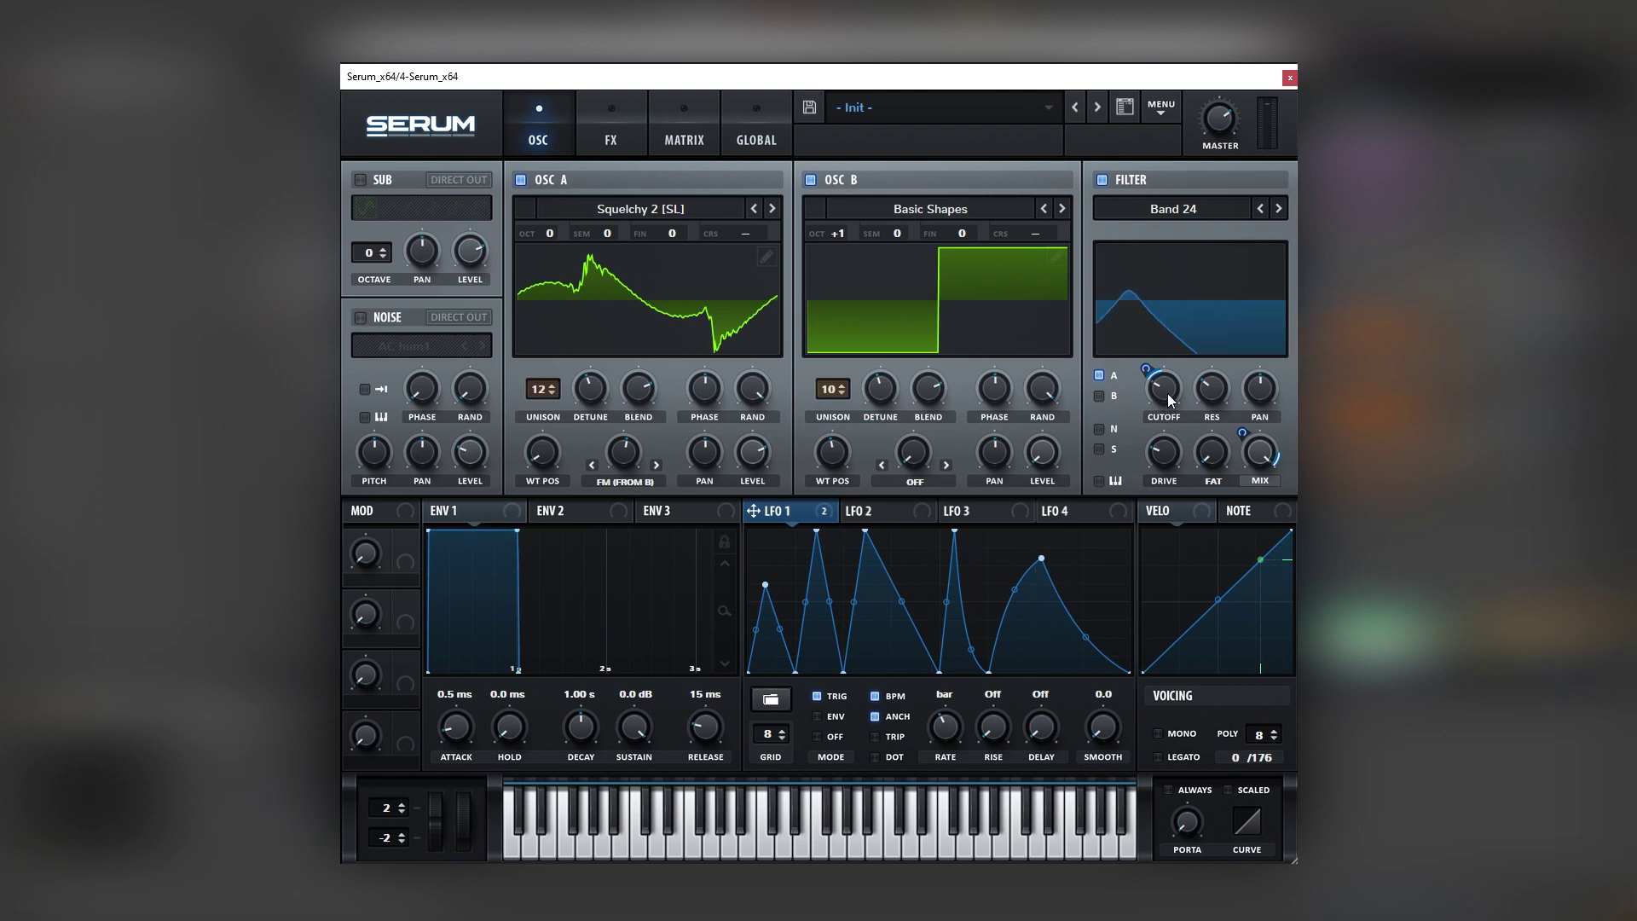
- Enable Serum's Distortion effect in Tube mode below Hyper/Dimension and raise its drive
click(610, 154)
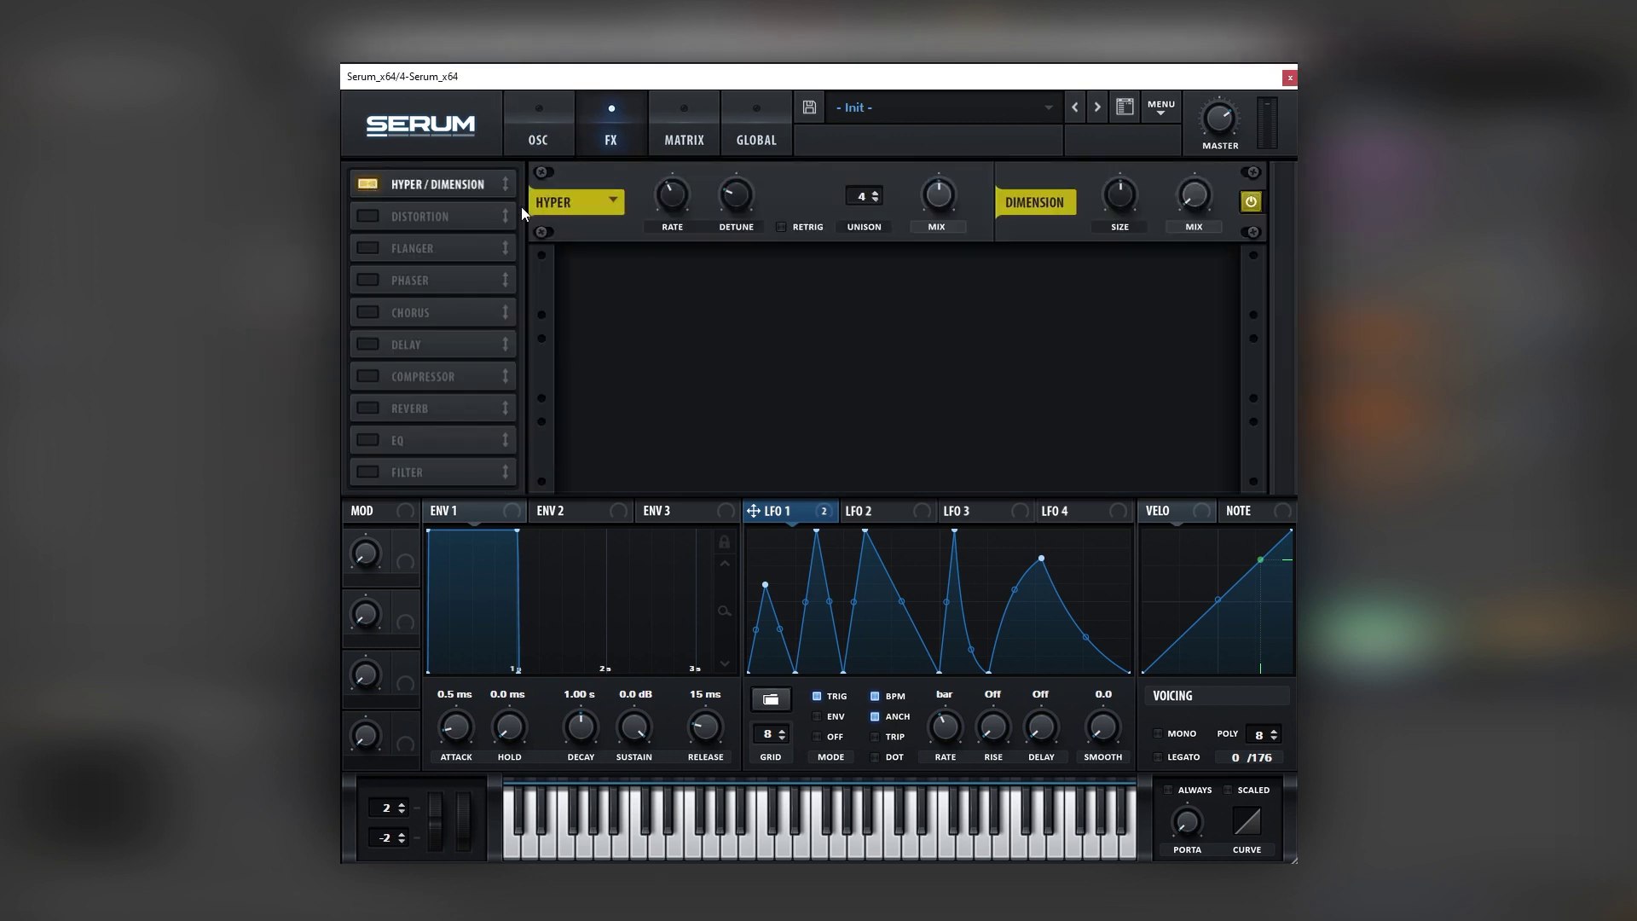
click(370, 217)
drag(1023, 270, 1079, 196)
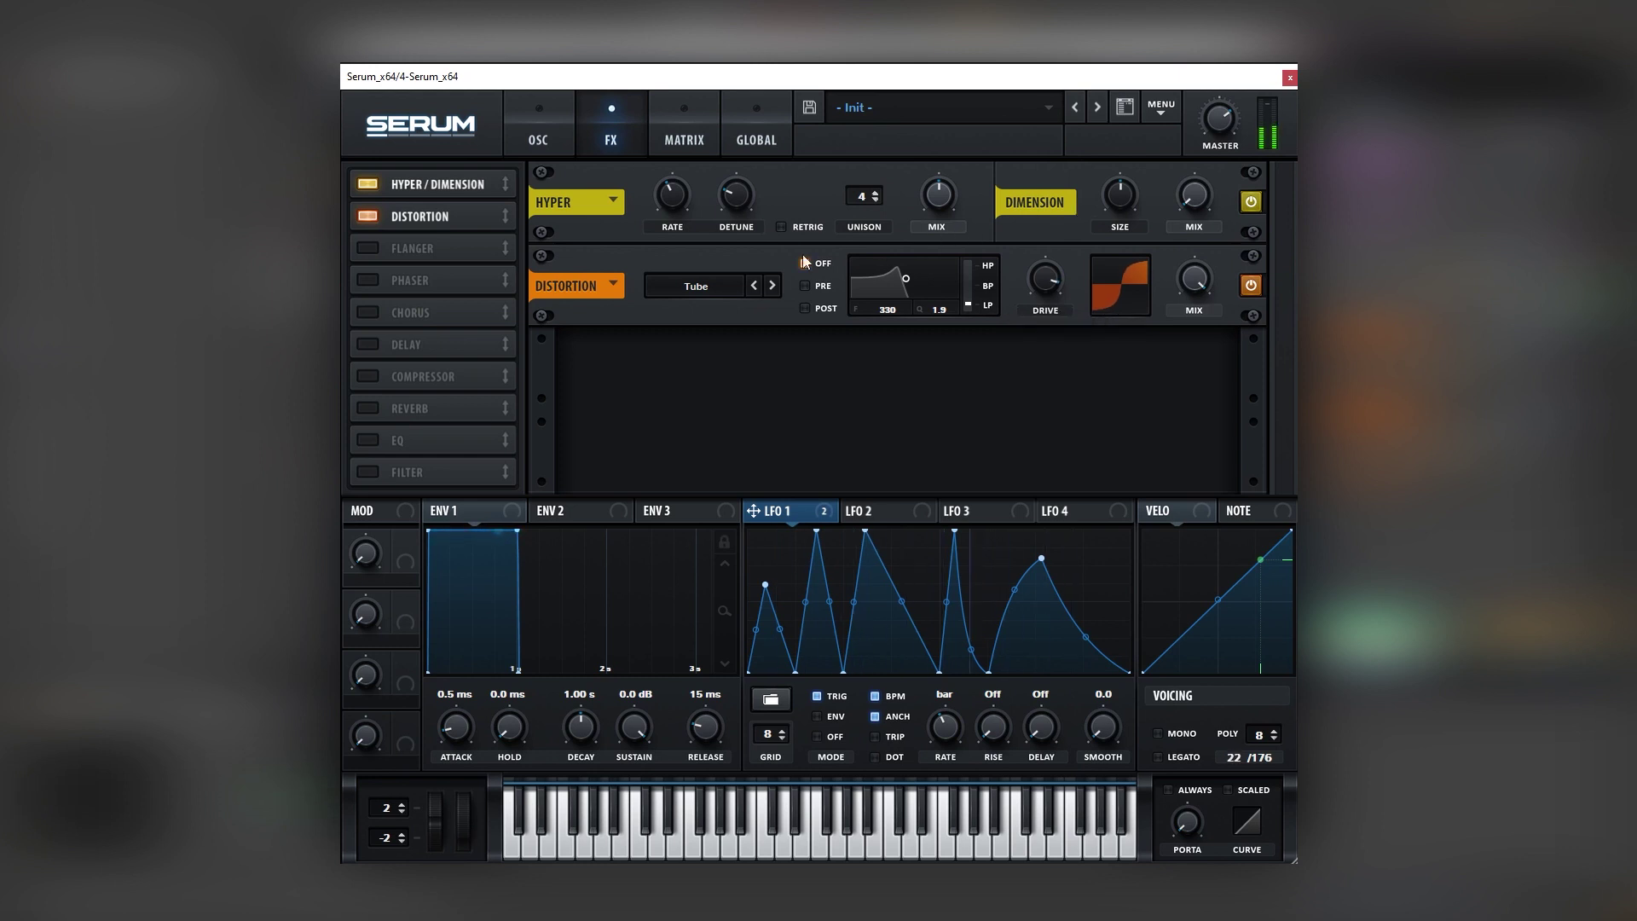
- Enable the Chorus effect and the Multiband compressor, and raise the compressor's gain
click(367, 312)
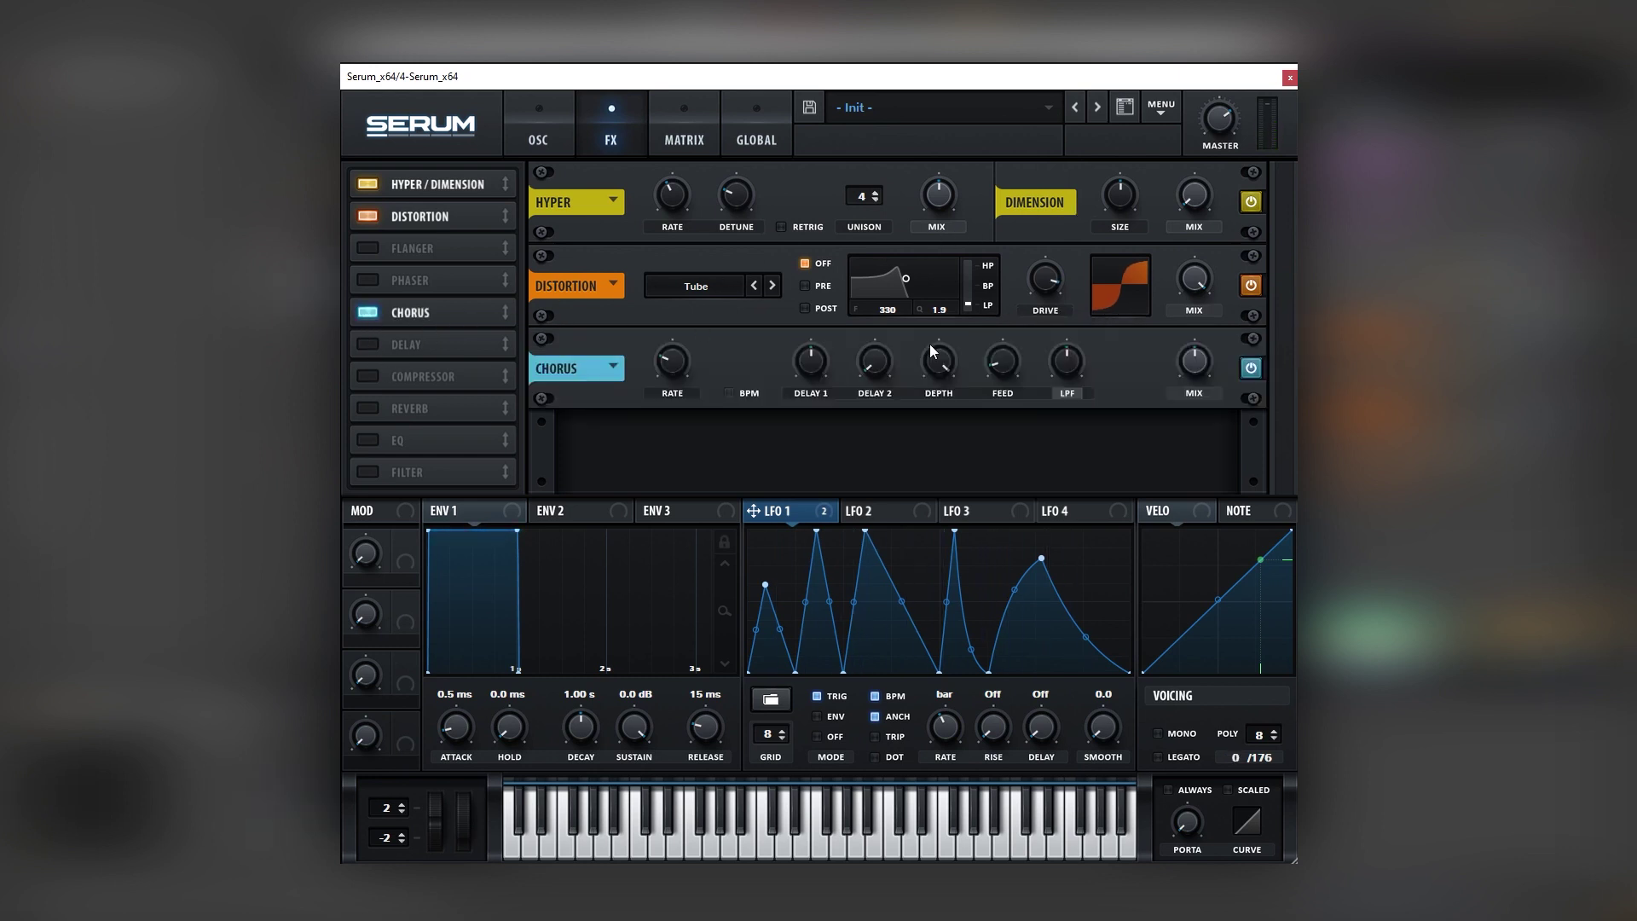
click(368, 376)
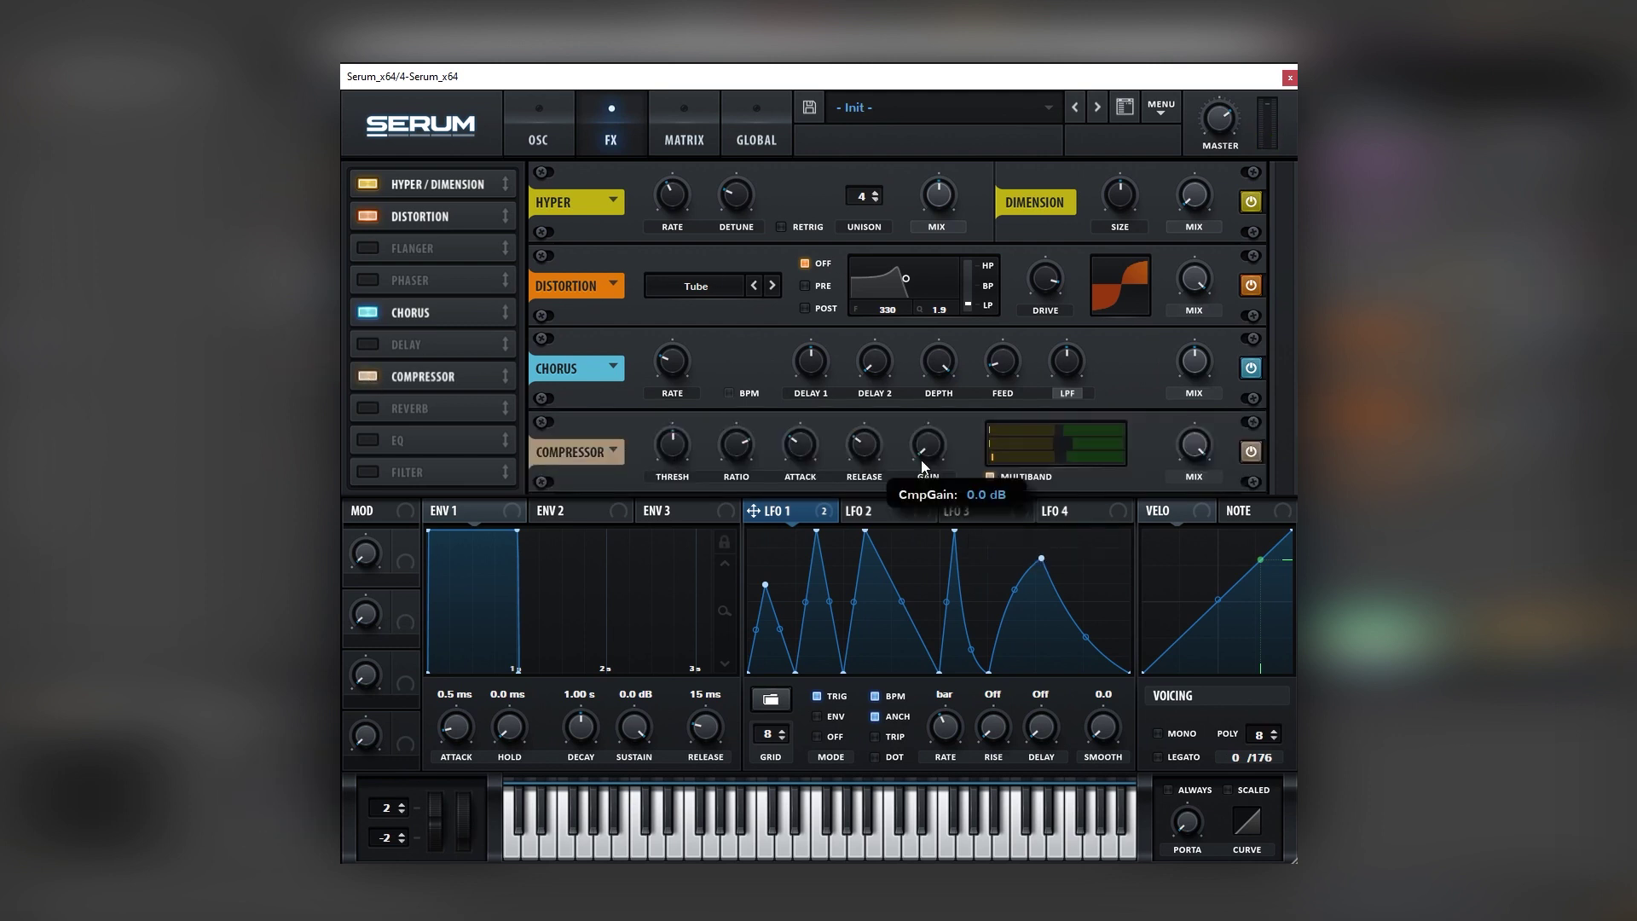
drag(921, 460, 926, 441)
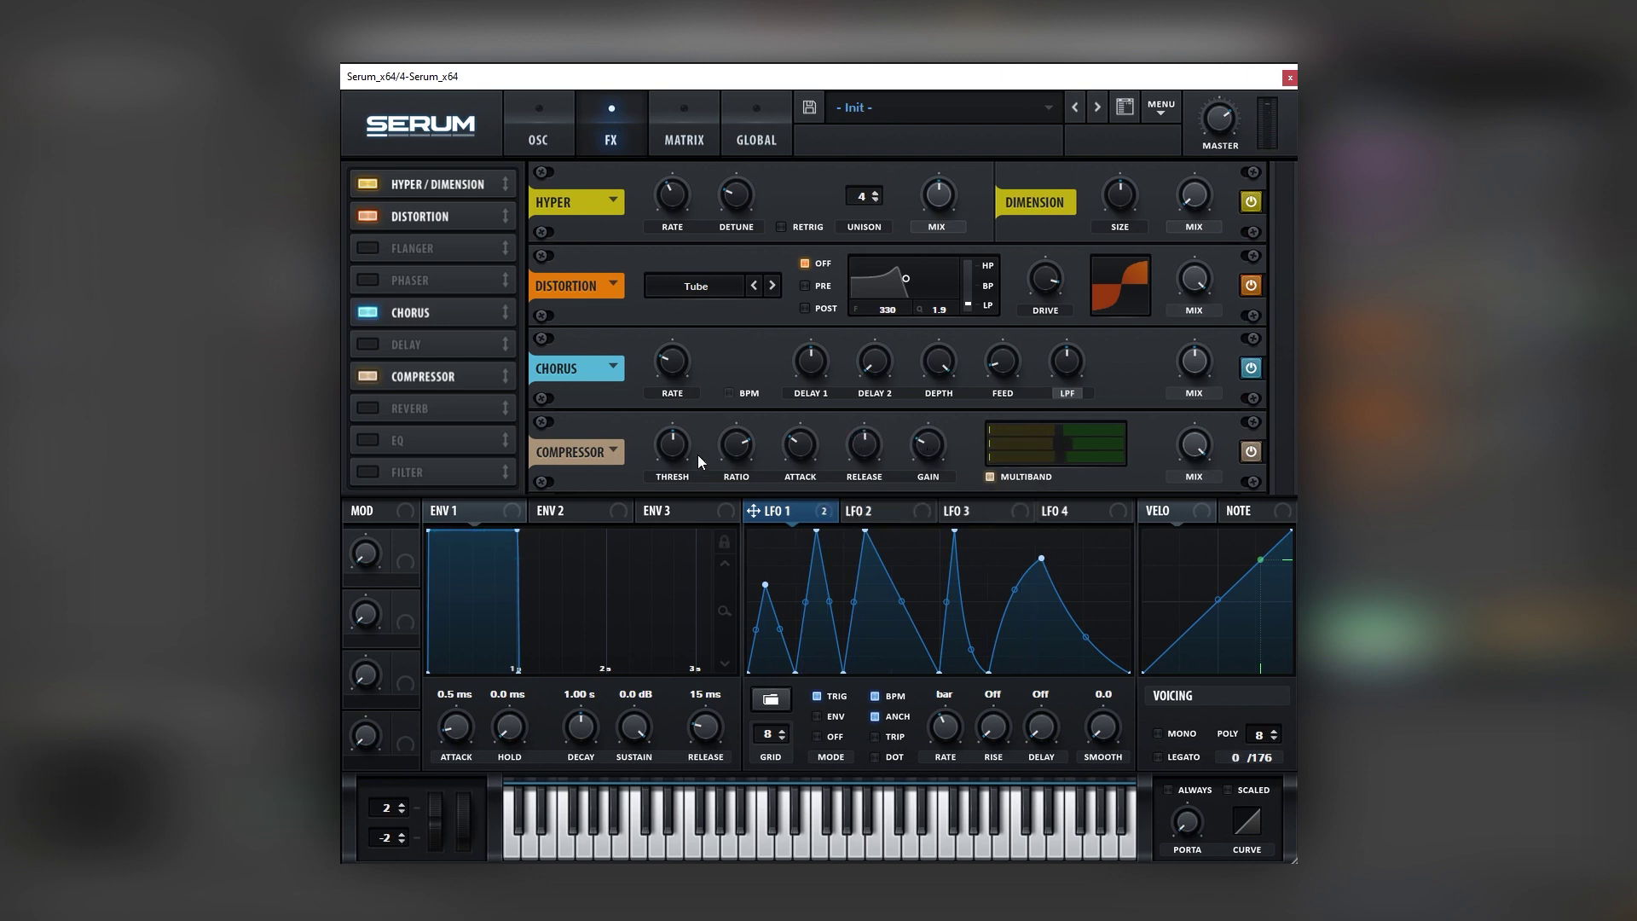
- Enable the Filter effect with the MG Low 6 type and adjust its cutoff
click(369, 472)
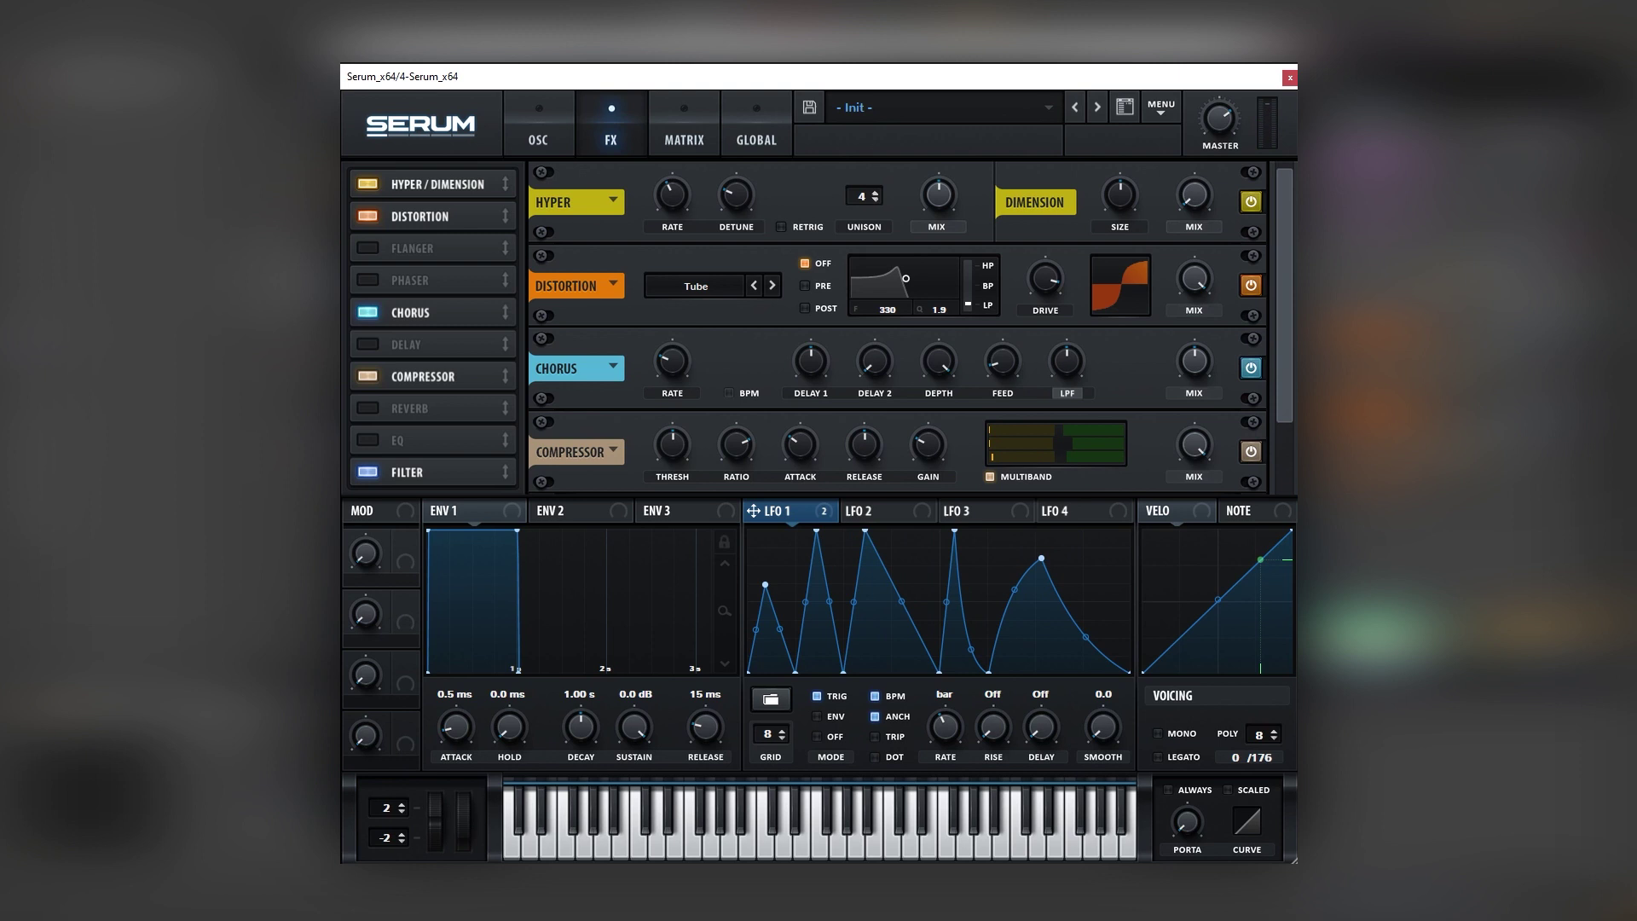
click(448, 469)
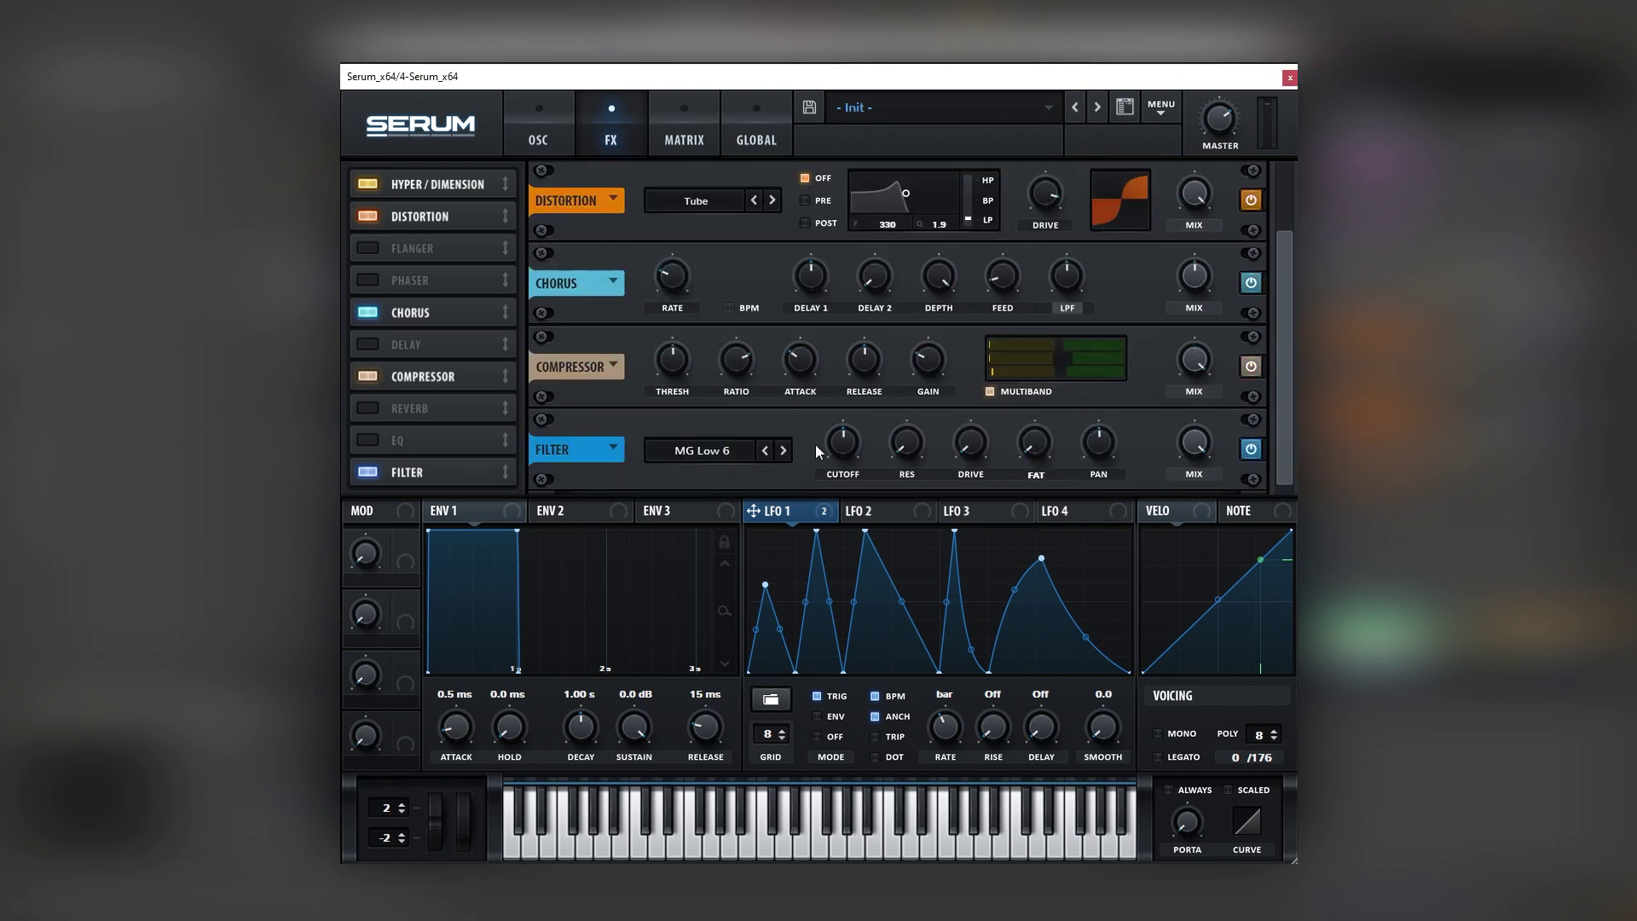
mouse_move(828, 445)
mouse_down()
mouse_move(821, 494)
mouse_move(847, 450)
mouse_move(825, 438)
mouse_up()
- Audition the loop in Ableton Live and set the first EQ Eight's band 2 to 160 Hz with -0.37 dB gain
key(space)
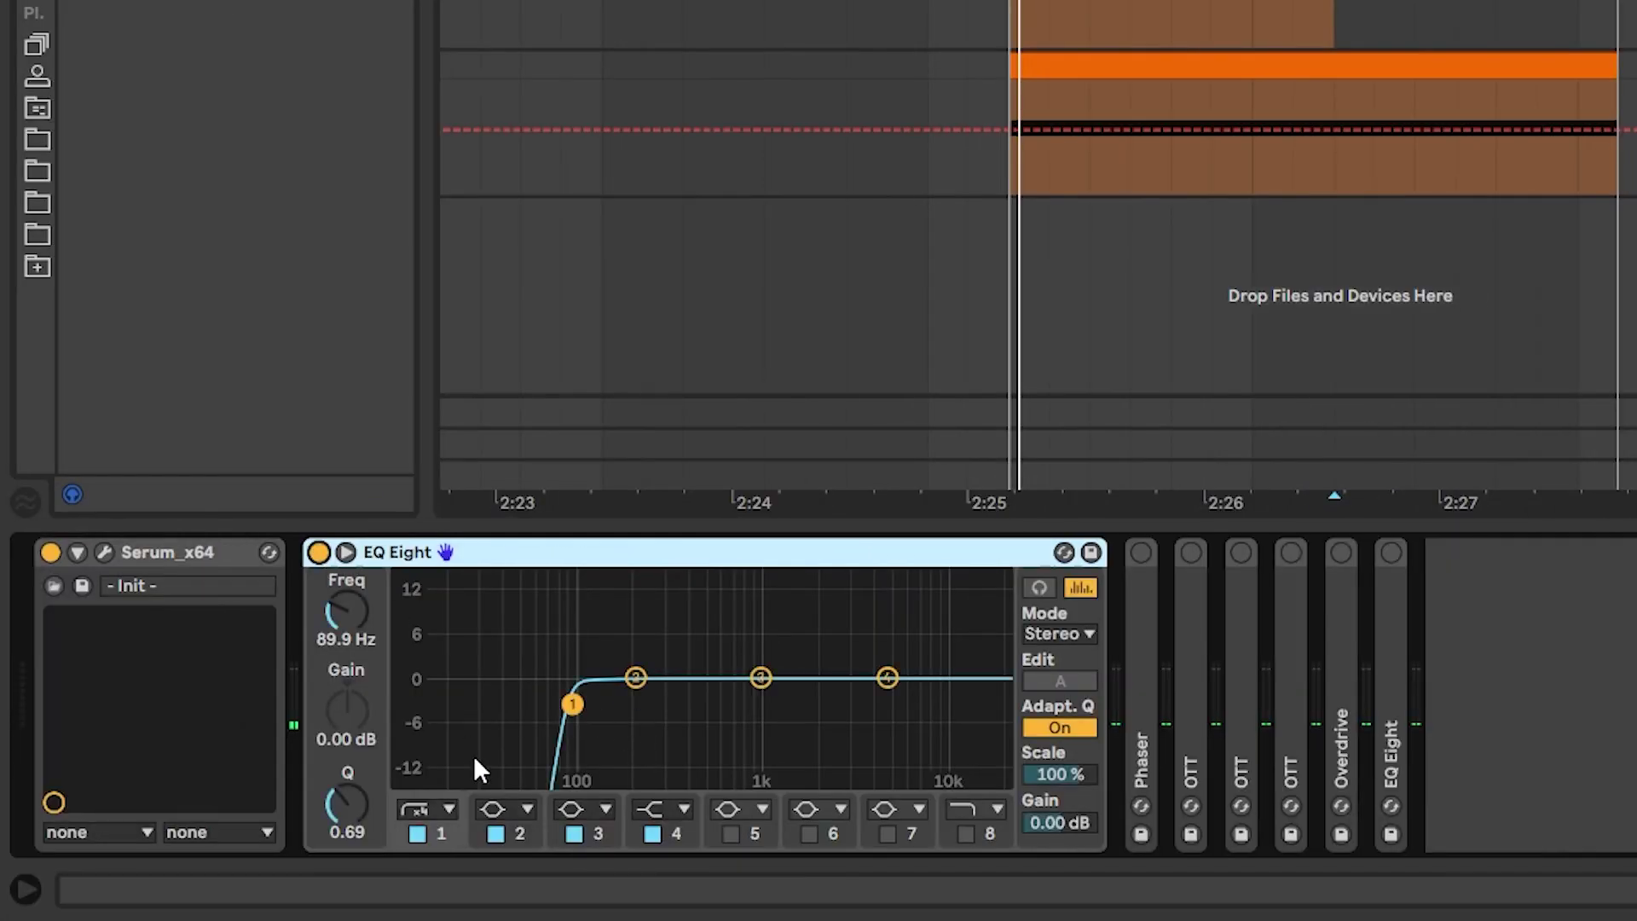
key(space)
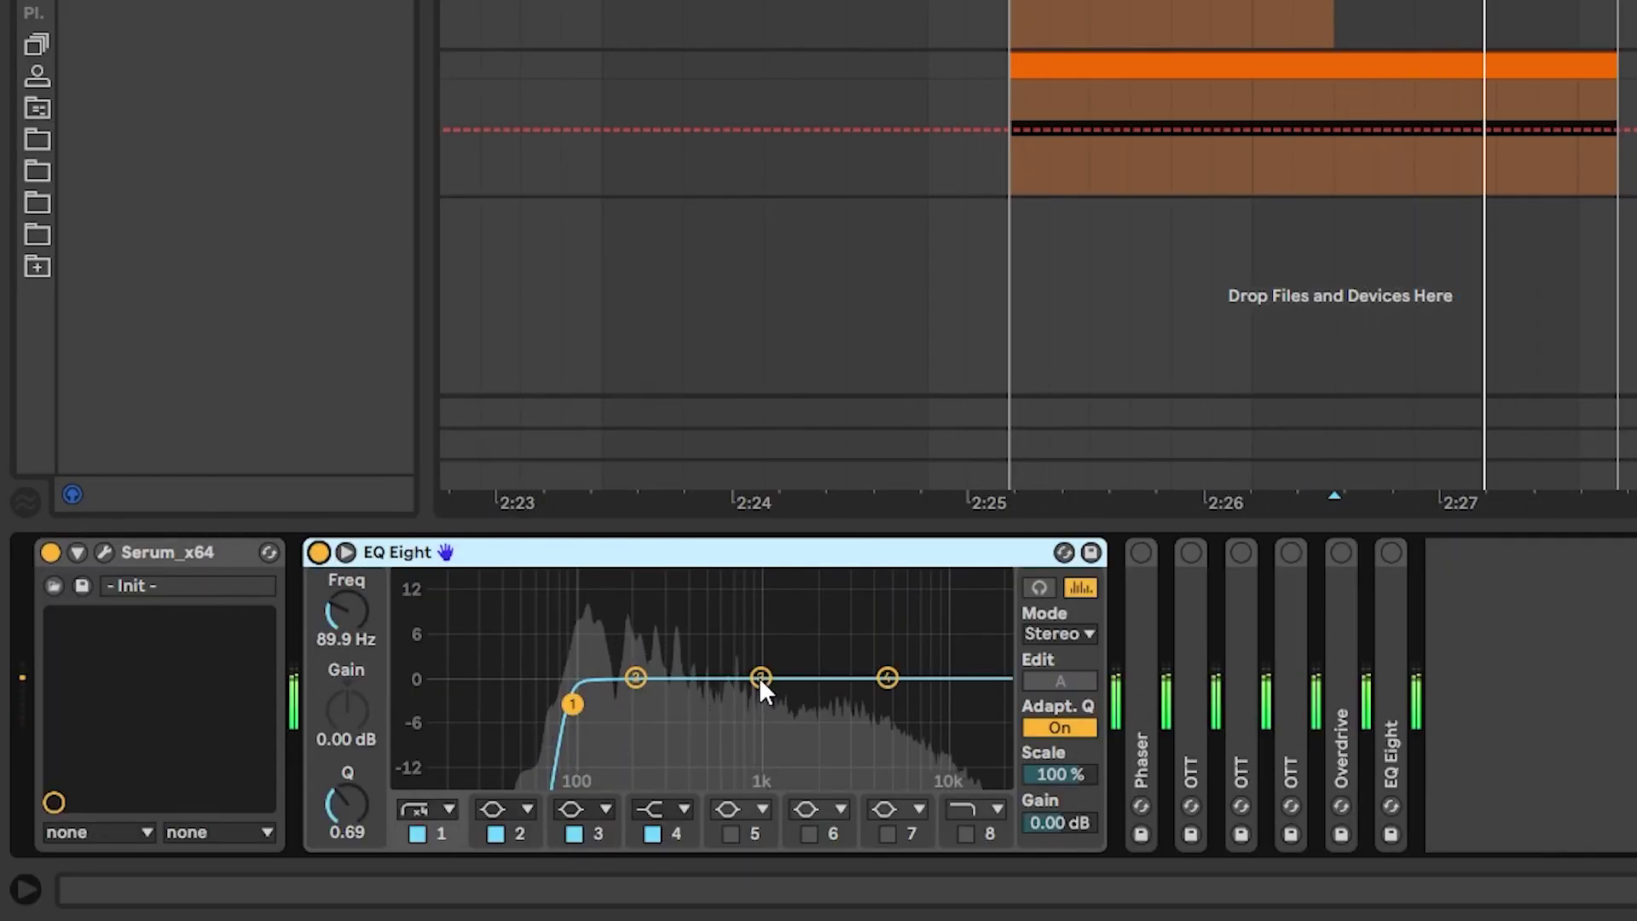
mouse_move(634, 679)
mouse_down()
mouse_move(585, 574)
mouse_move(581, 668)
mouse_move(540, 661)
mouse_move(569, 732)
mouse_move(582, 711)
mouse_move(635, 737)
mouse_move(617, 679)
mouse_up()
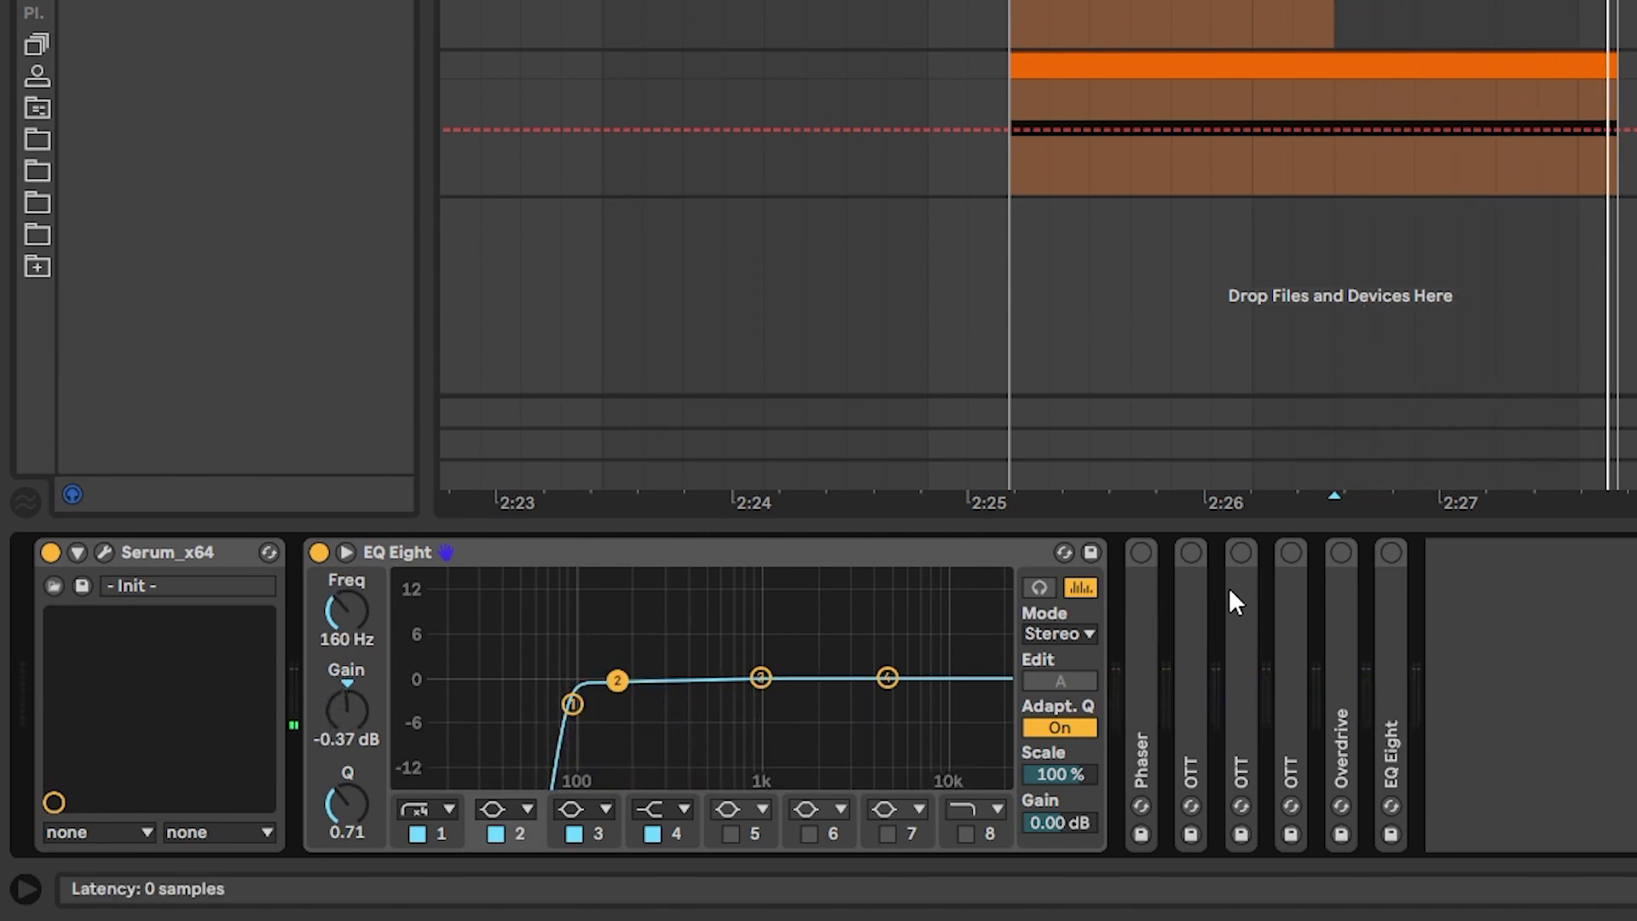
- Expand the Phaser after the first EQ Eight, enable it and play the loop
double_click(1140, 616)
click(15, 552)
key(space)
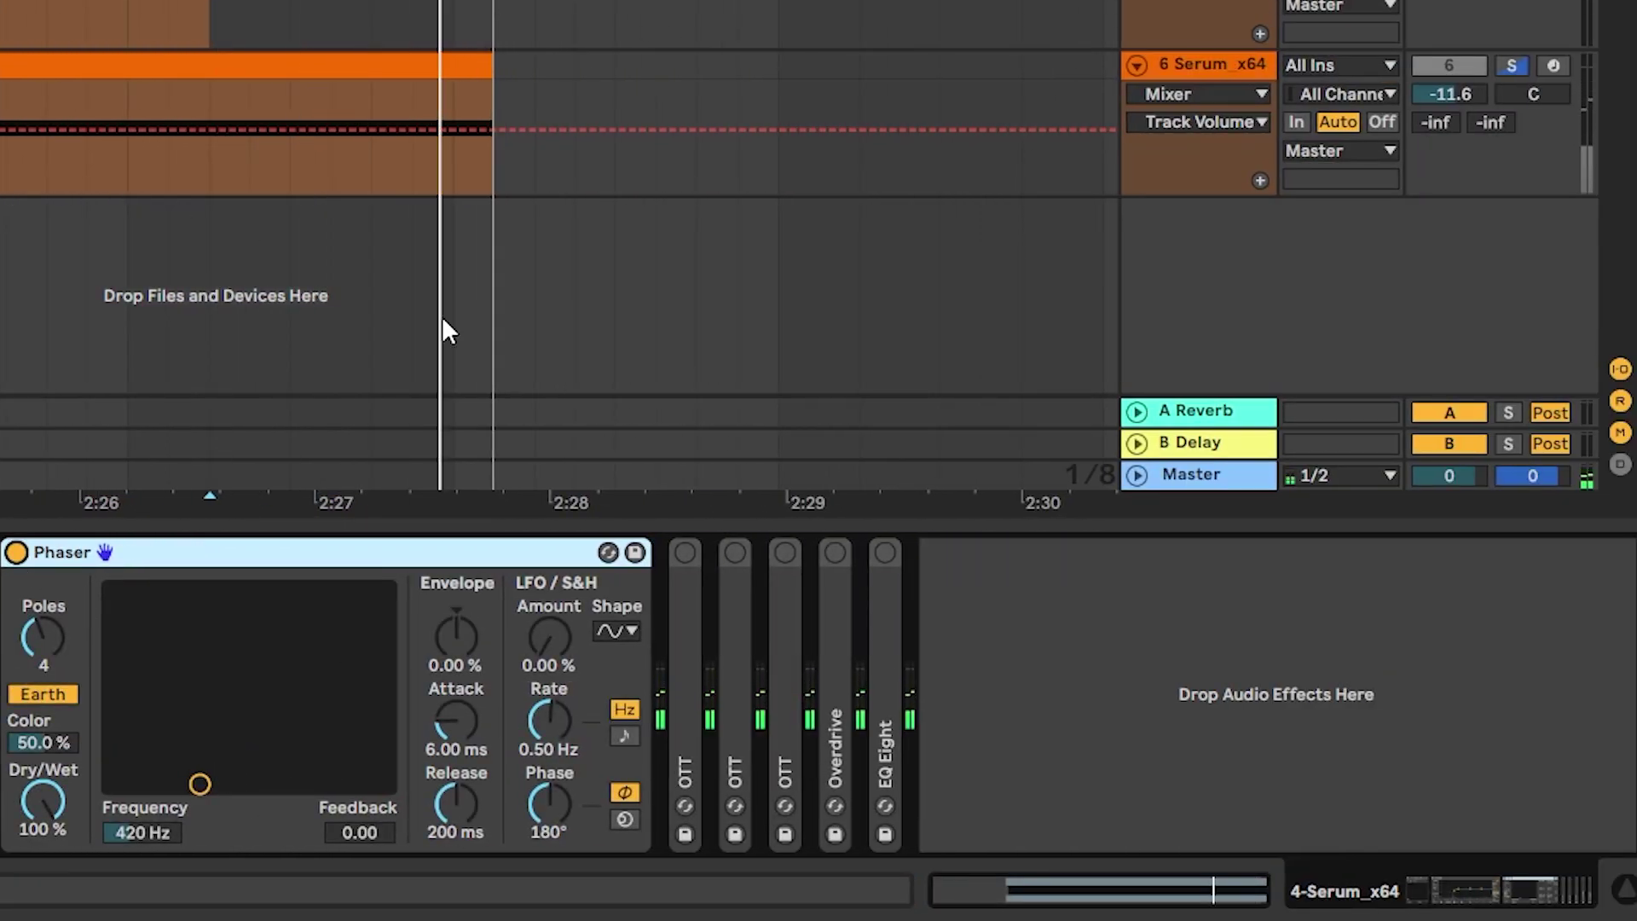
- Expand the first OTT after the Phaser and enable it
click(683, 618)
double_click(684, 619)
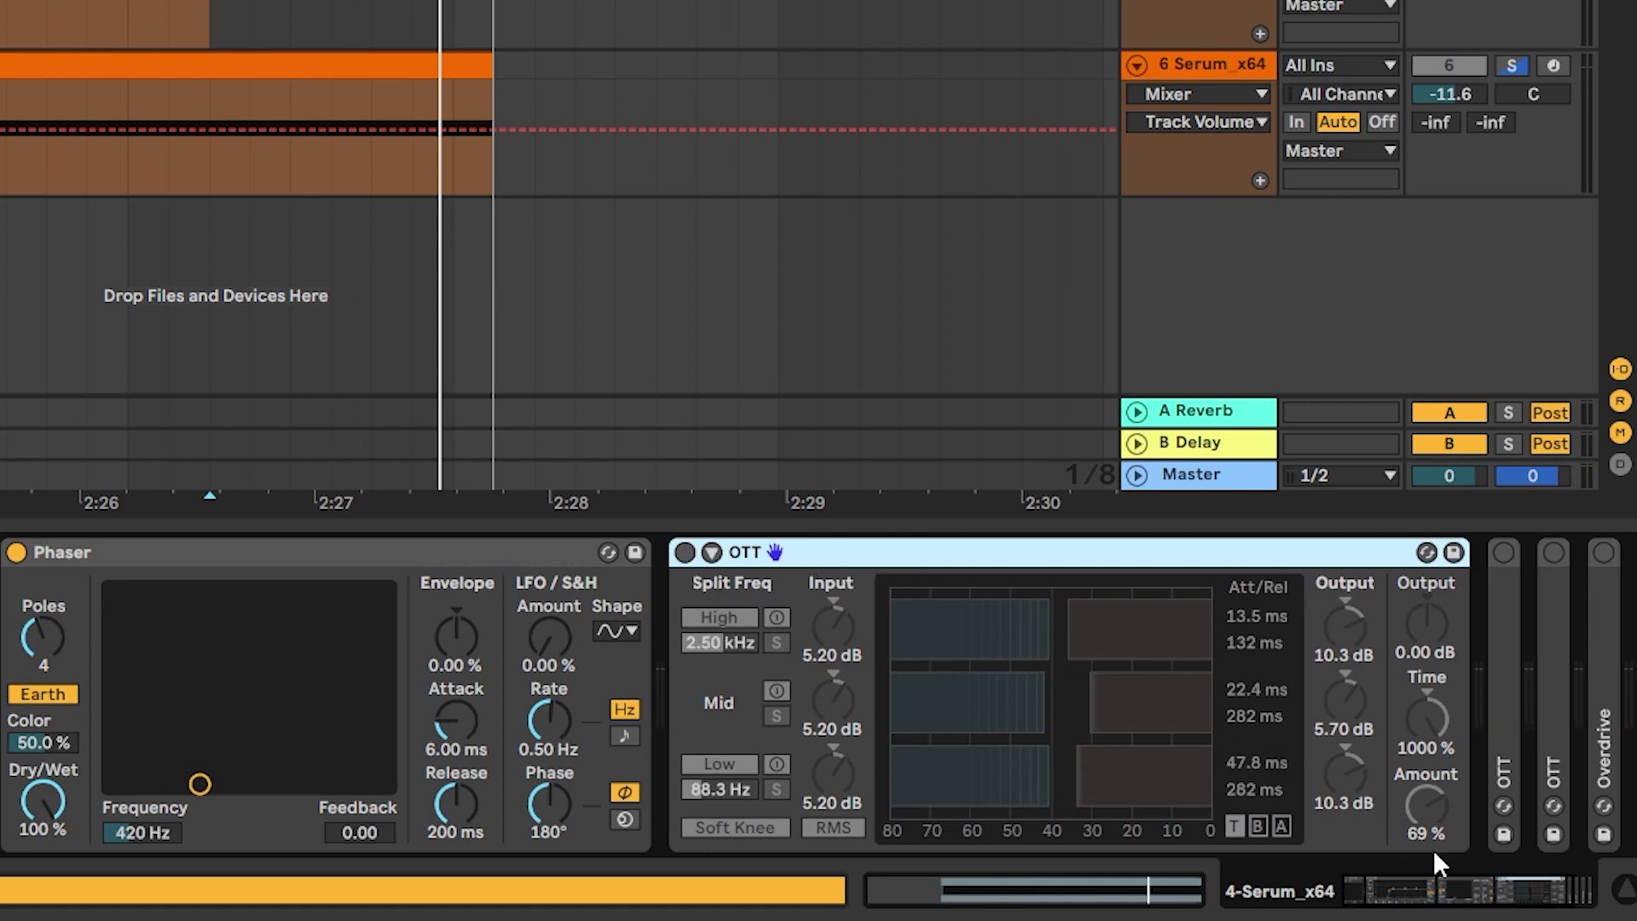
click(1506, 890)
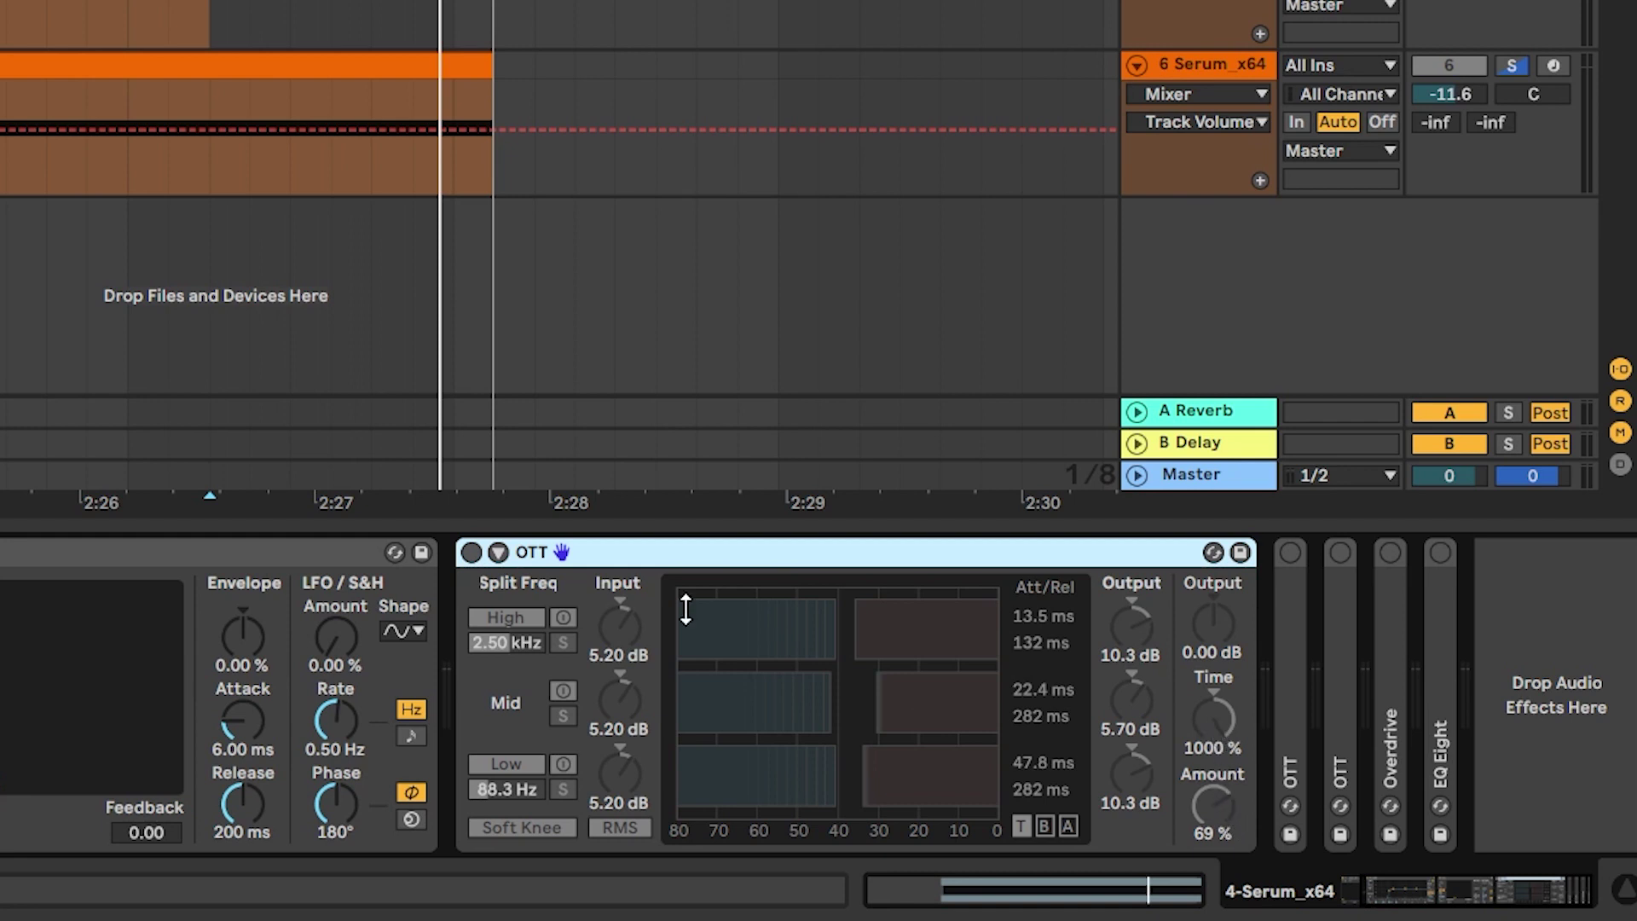
click(470, 555)
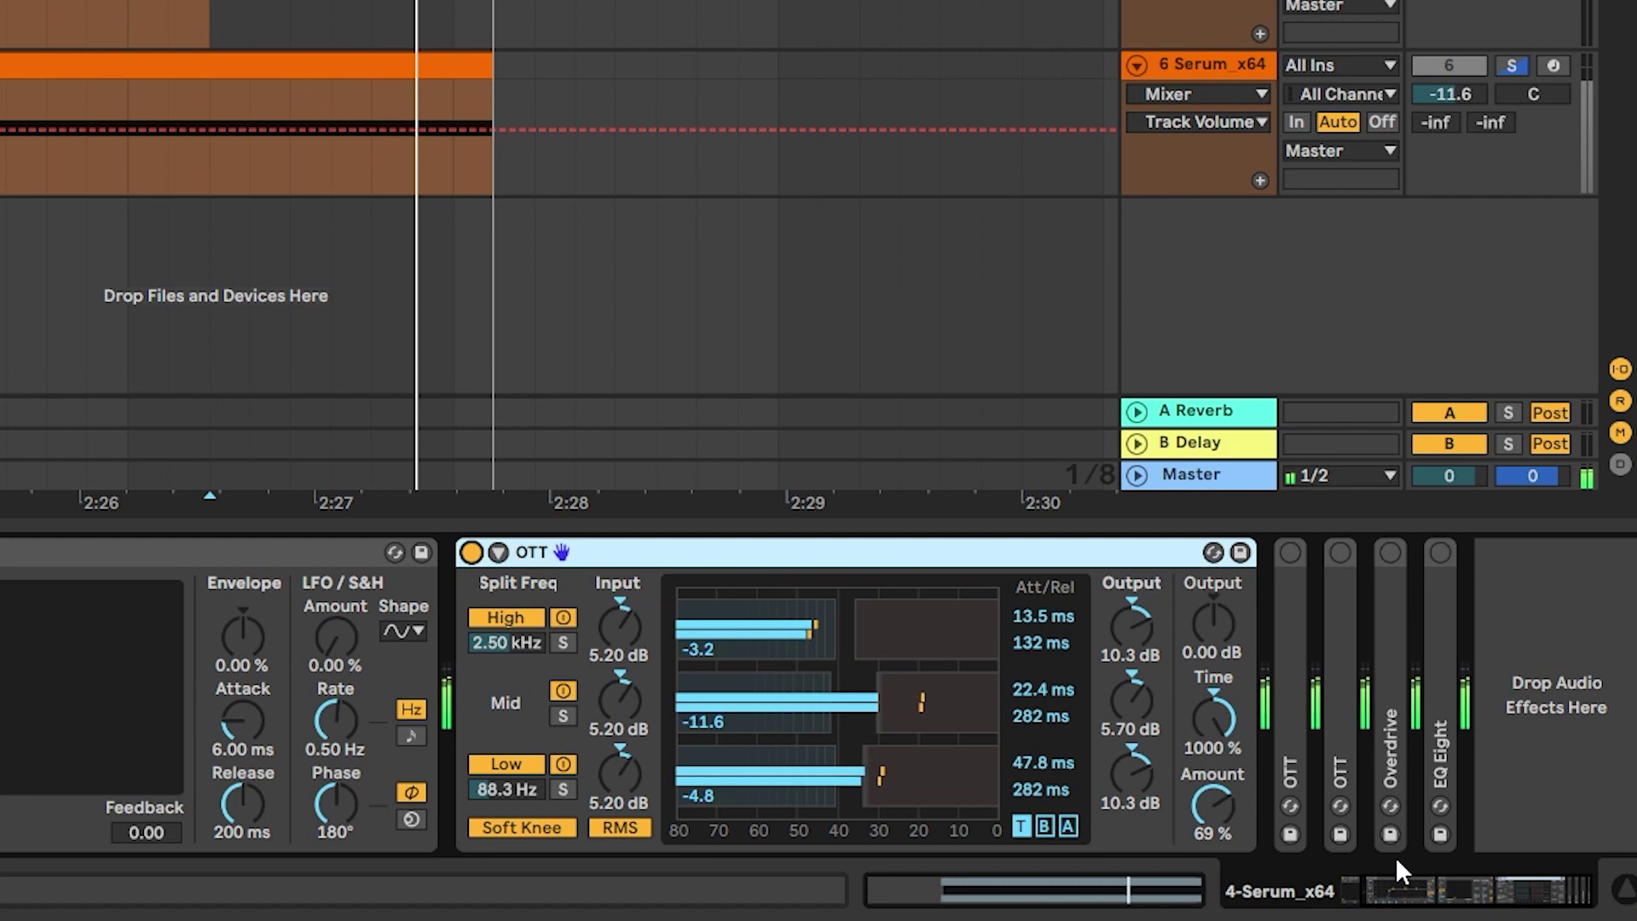
- Enable the second and third OTT devices, audition the loop and collapse the devices ahead of the Overdrive
double_click(1279, 612)
click(1455, 897)
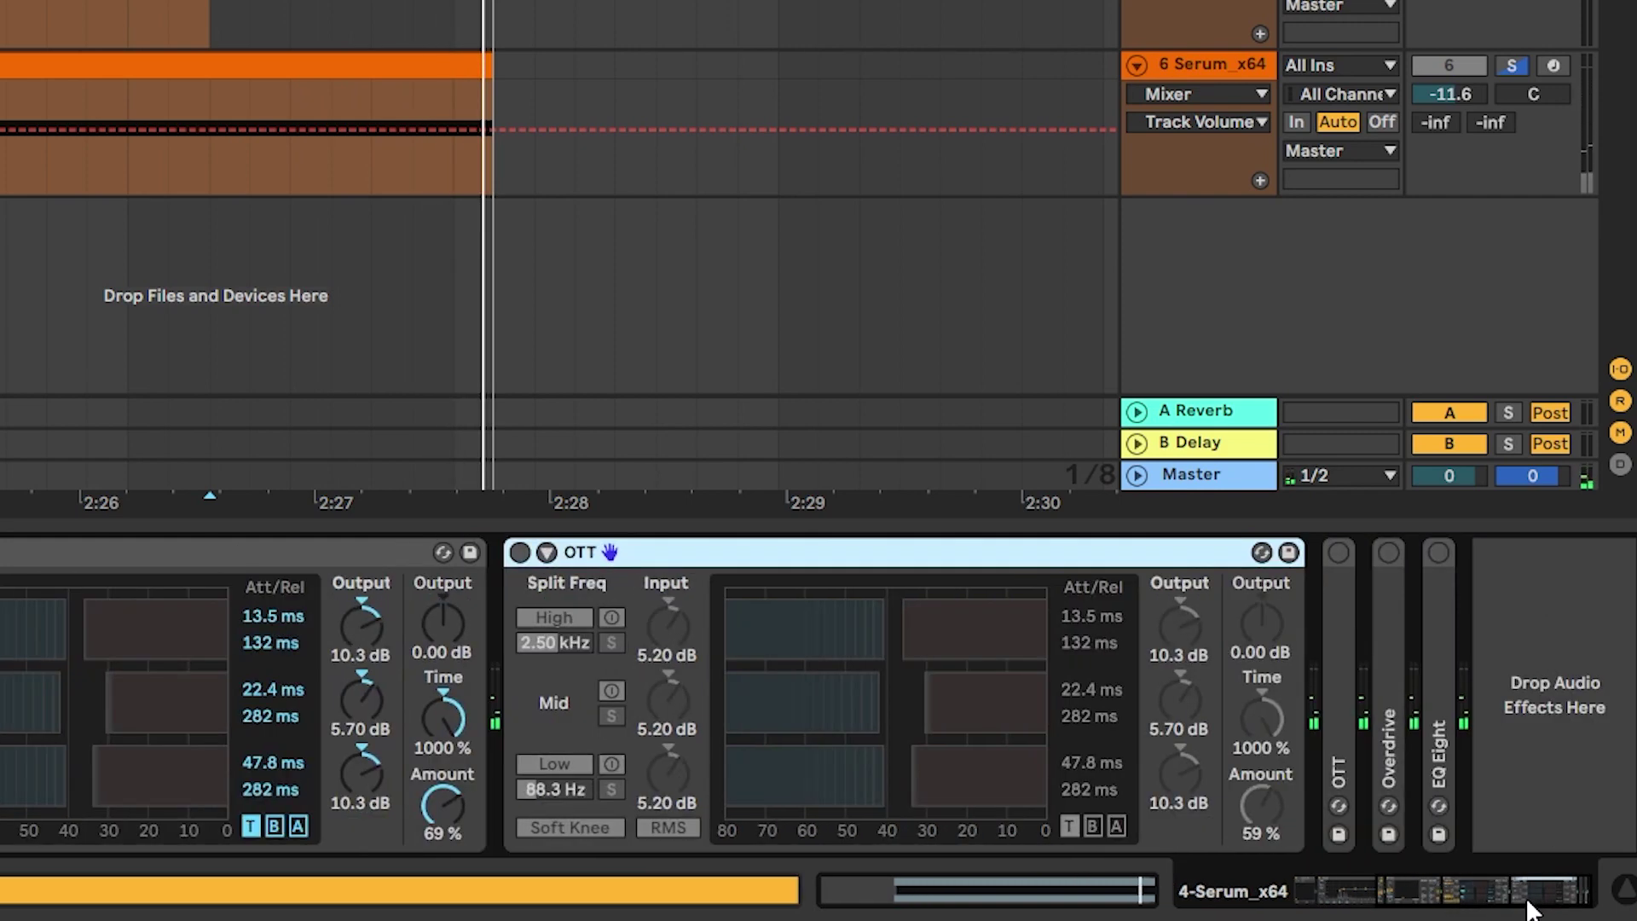
double_click(1340, 694)
click(518, 553)
double_click(684, 552)
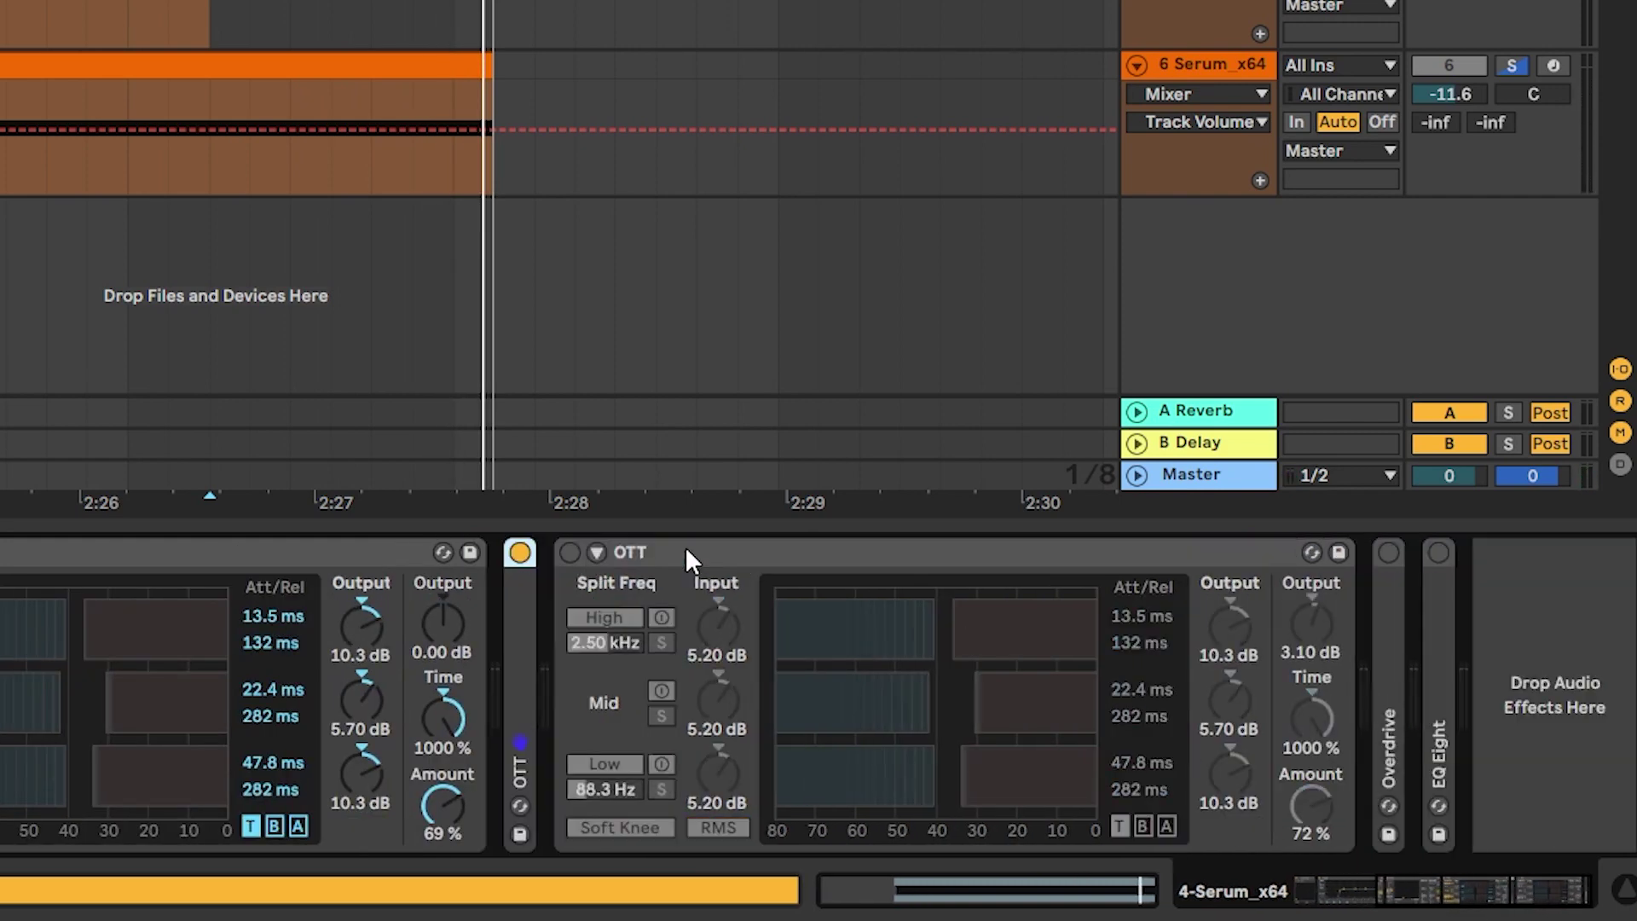
double_click(684, 552)
key(space)
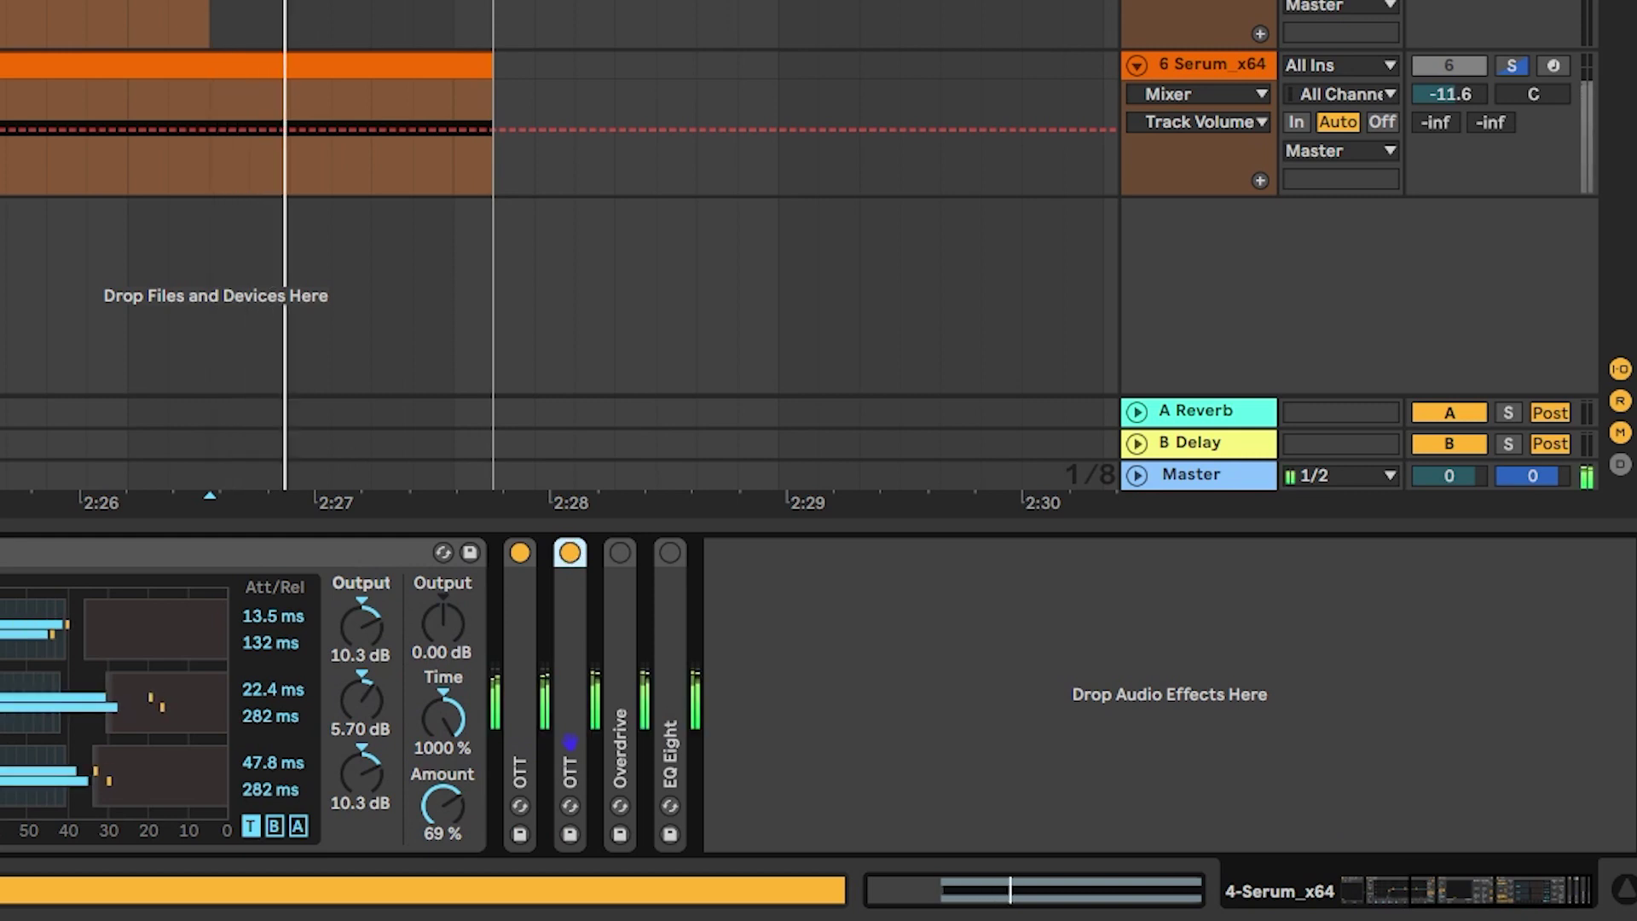
double_click(45, 550)
double_click(84, 553)
key(space)
key(space)
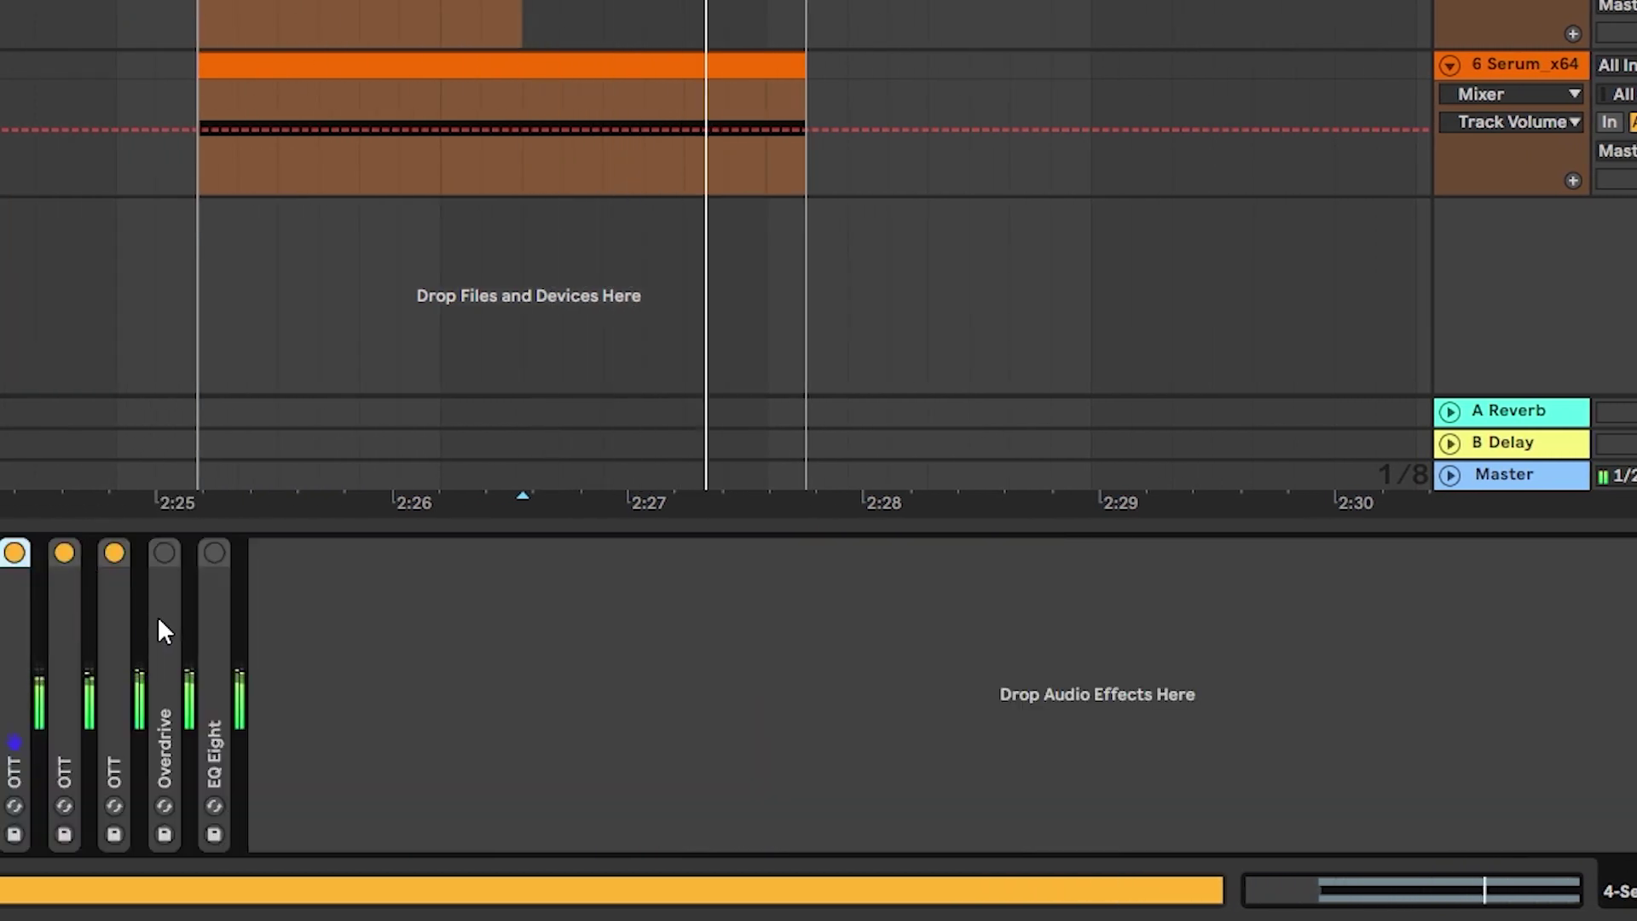
- Expand and enable the Overdrive, setting its filter to 1.04 kHz with a bandwidth of 4.57
double_click(165, 595)
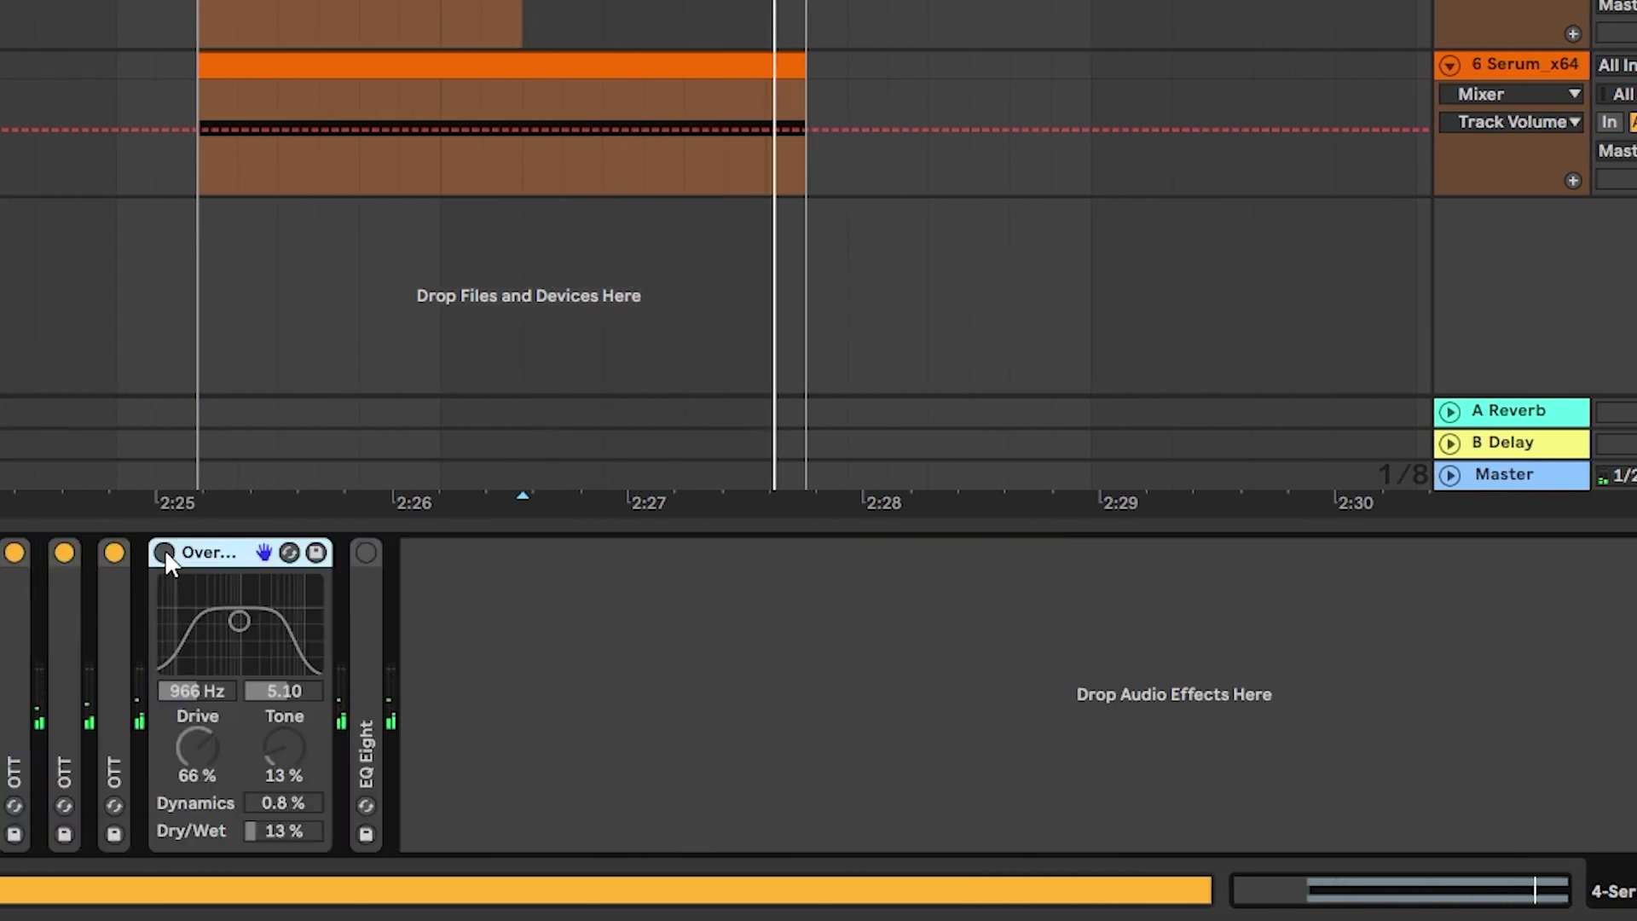
click(165, 552)
mouse_move(239, 621)
mouse_down()
mouse_move(242, 640)
mouse_move(241, 626)
mouse_up()
key(space)
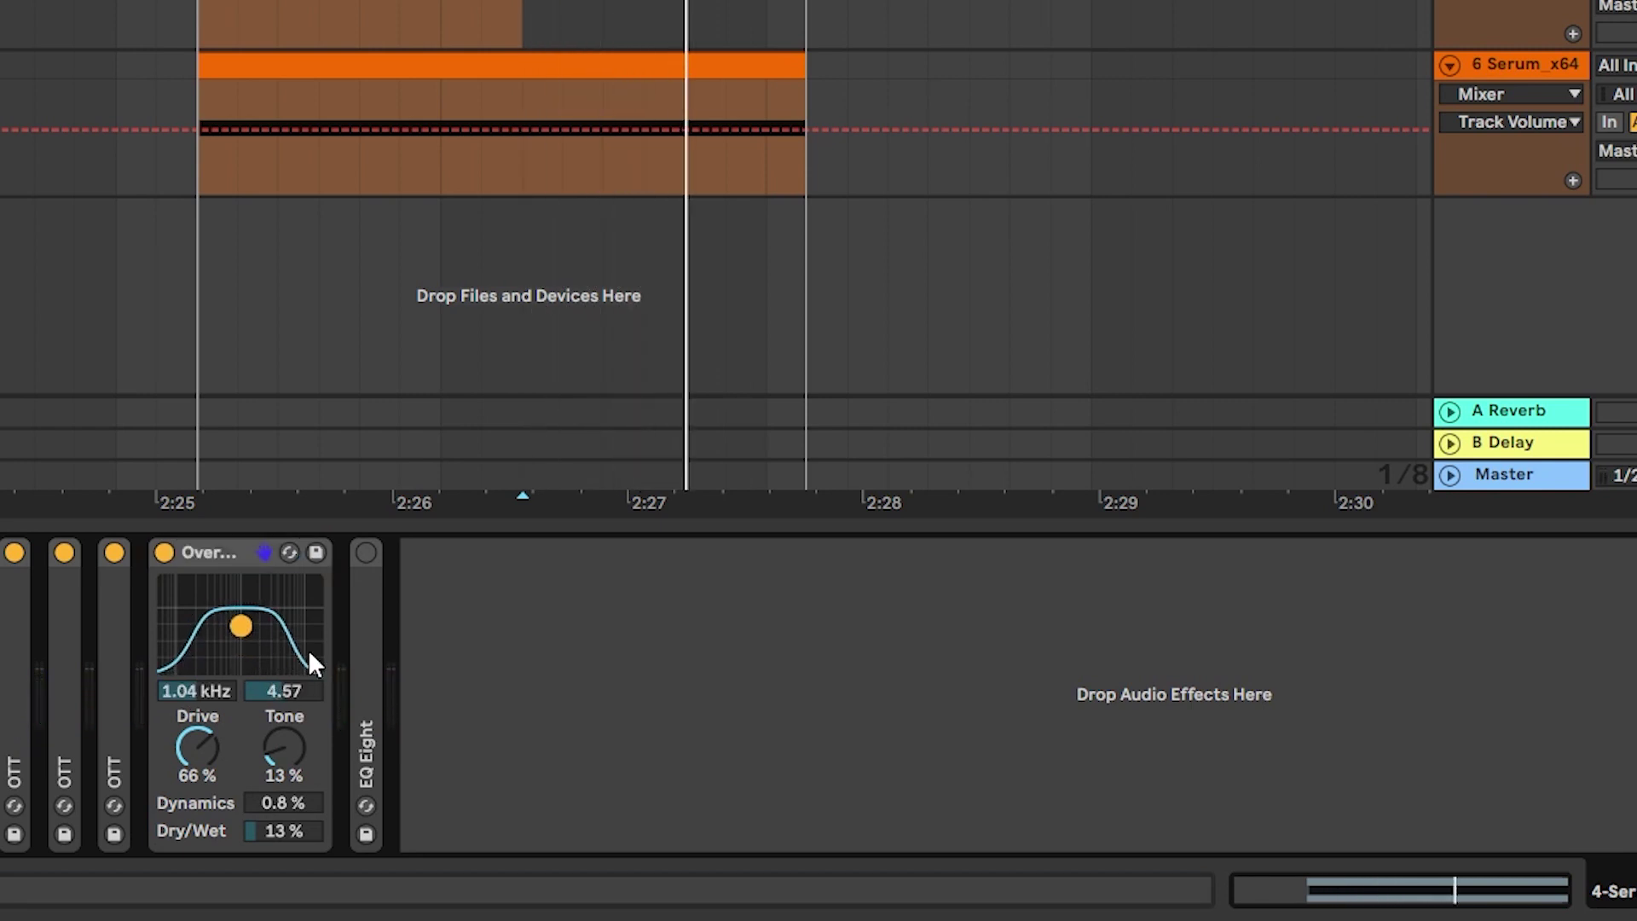
key(space)
- Expand and enable the final EQ Eight, then audition the loop through it
double_click(371, 614)
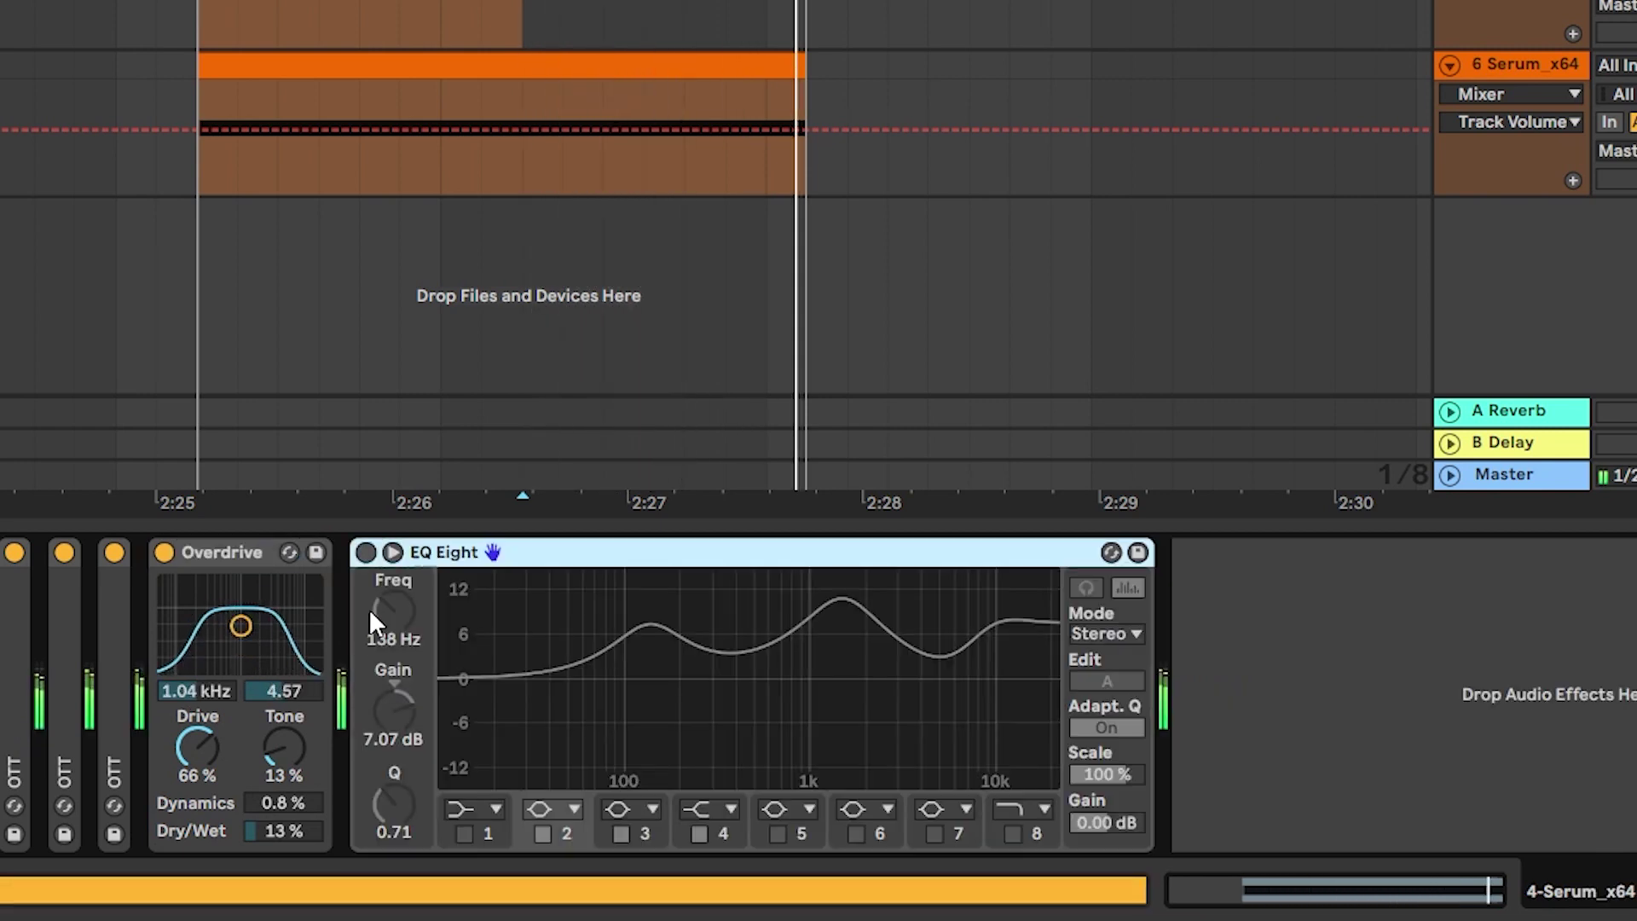
click(366, 553)
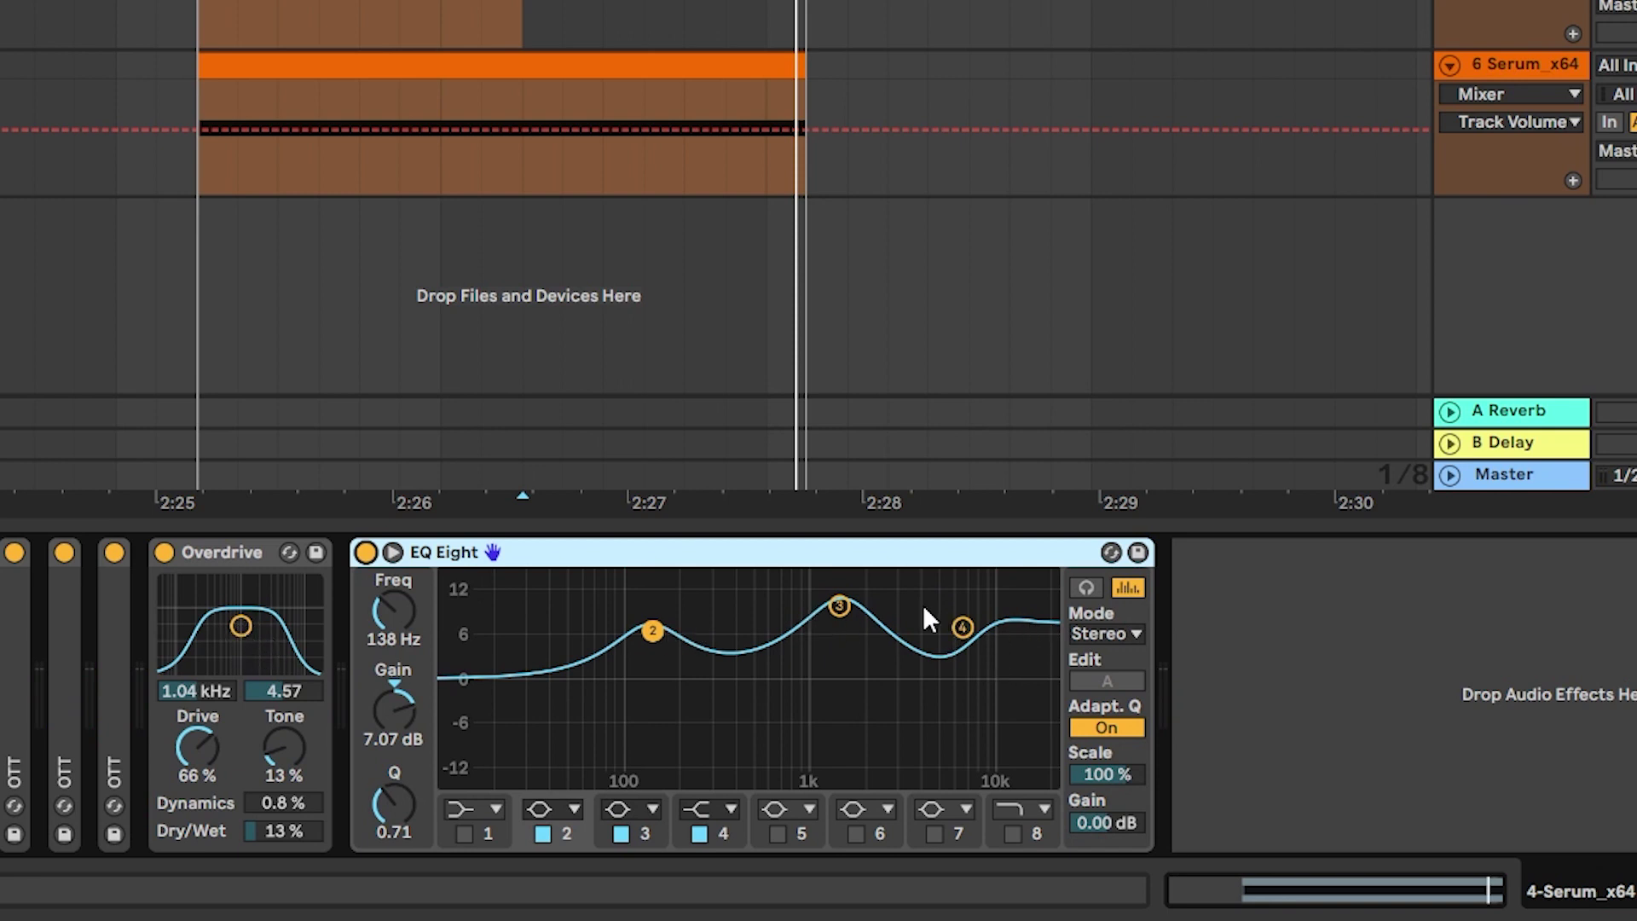
key(space)
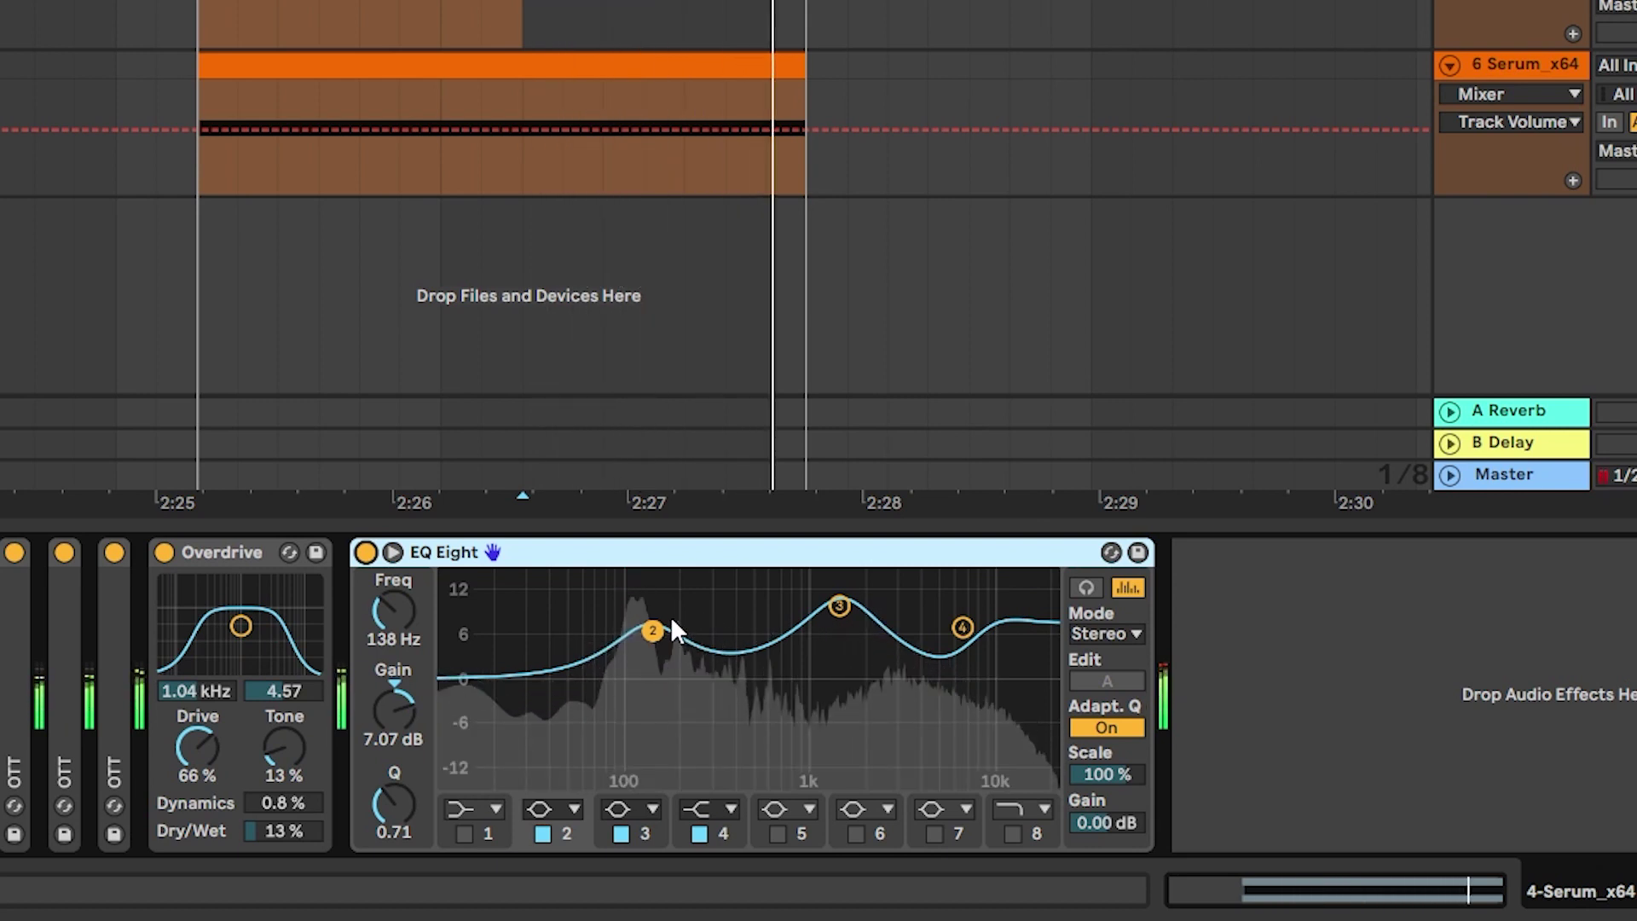
key(space)
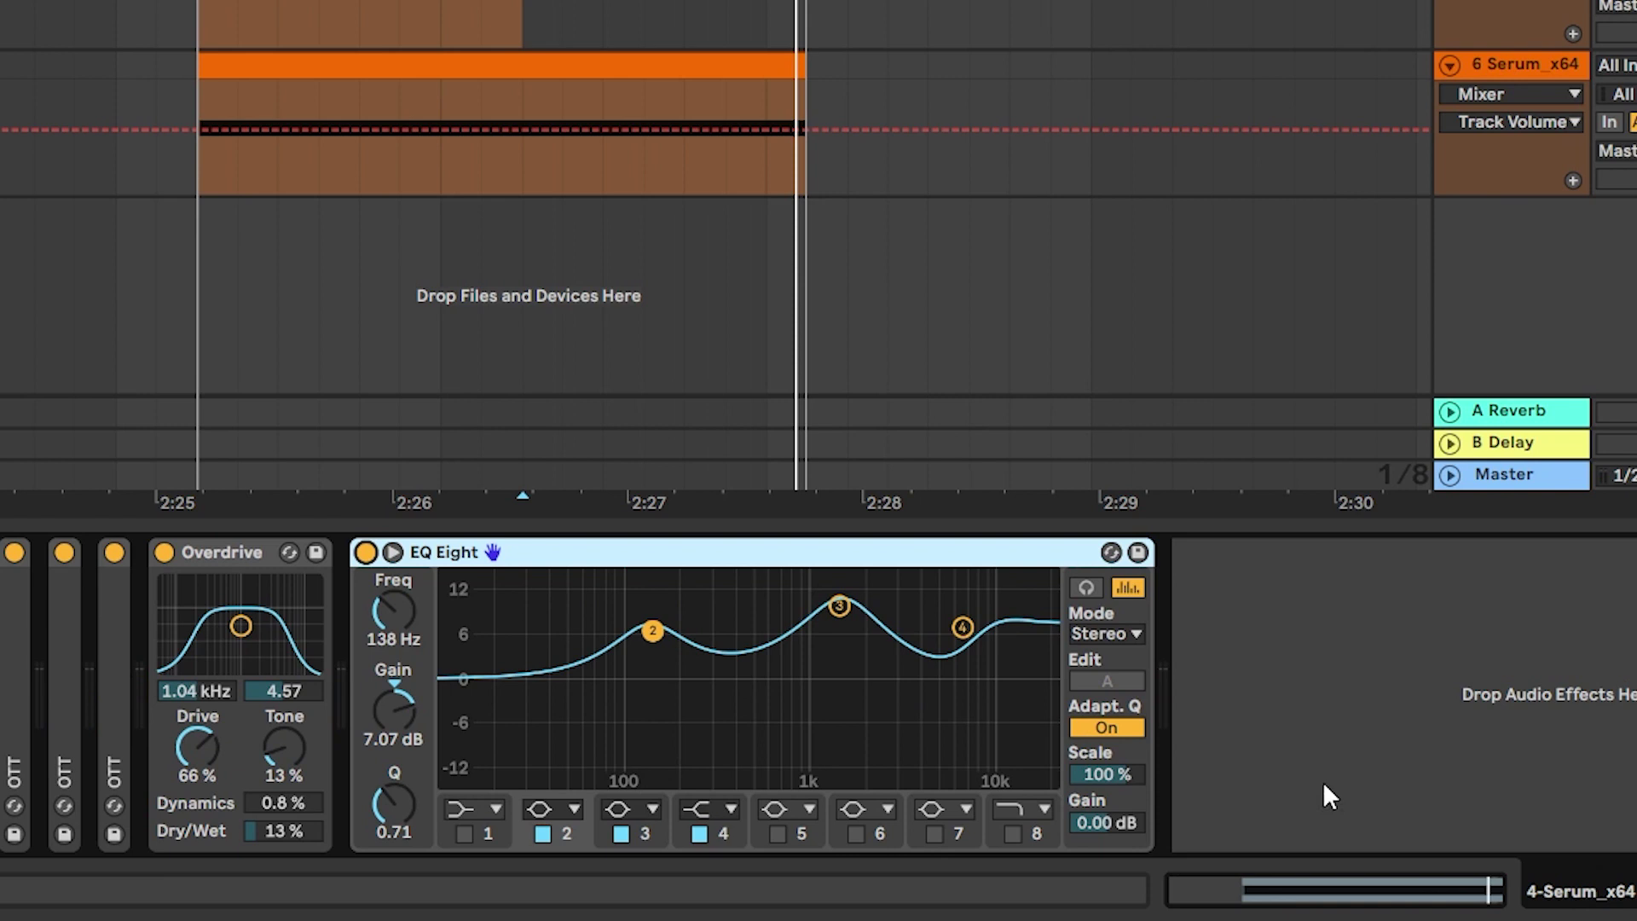
- Adjust the cutoff, resonance and drive of Serum's Band 24 filter while auditioning the loop
key(space)
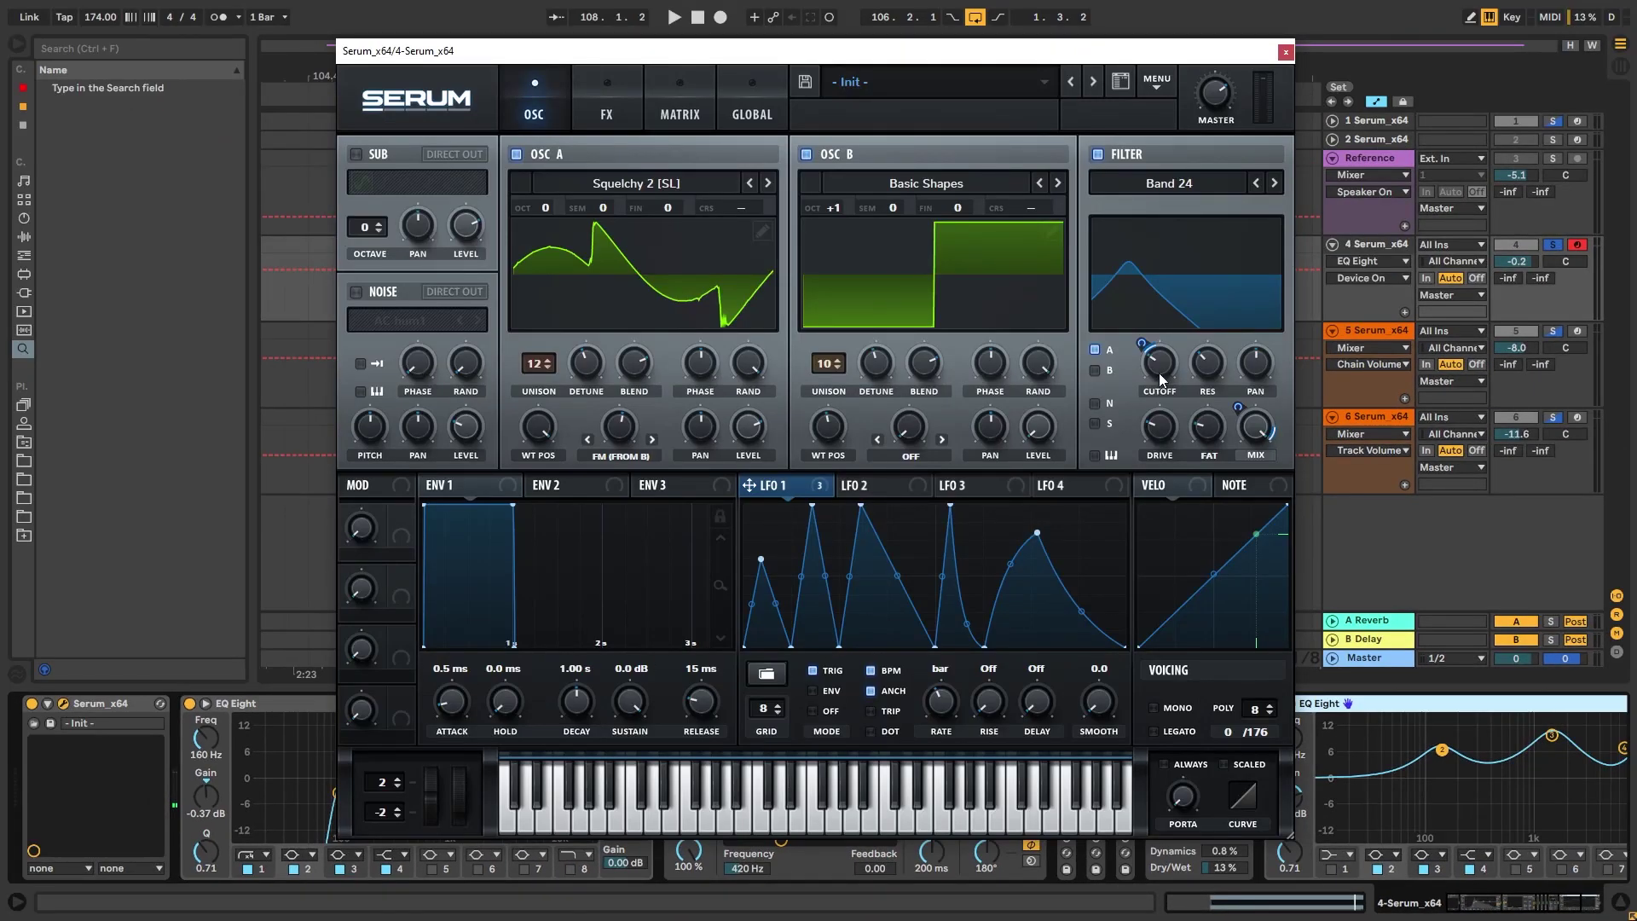
click(1160, 370)
key(space)
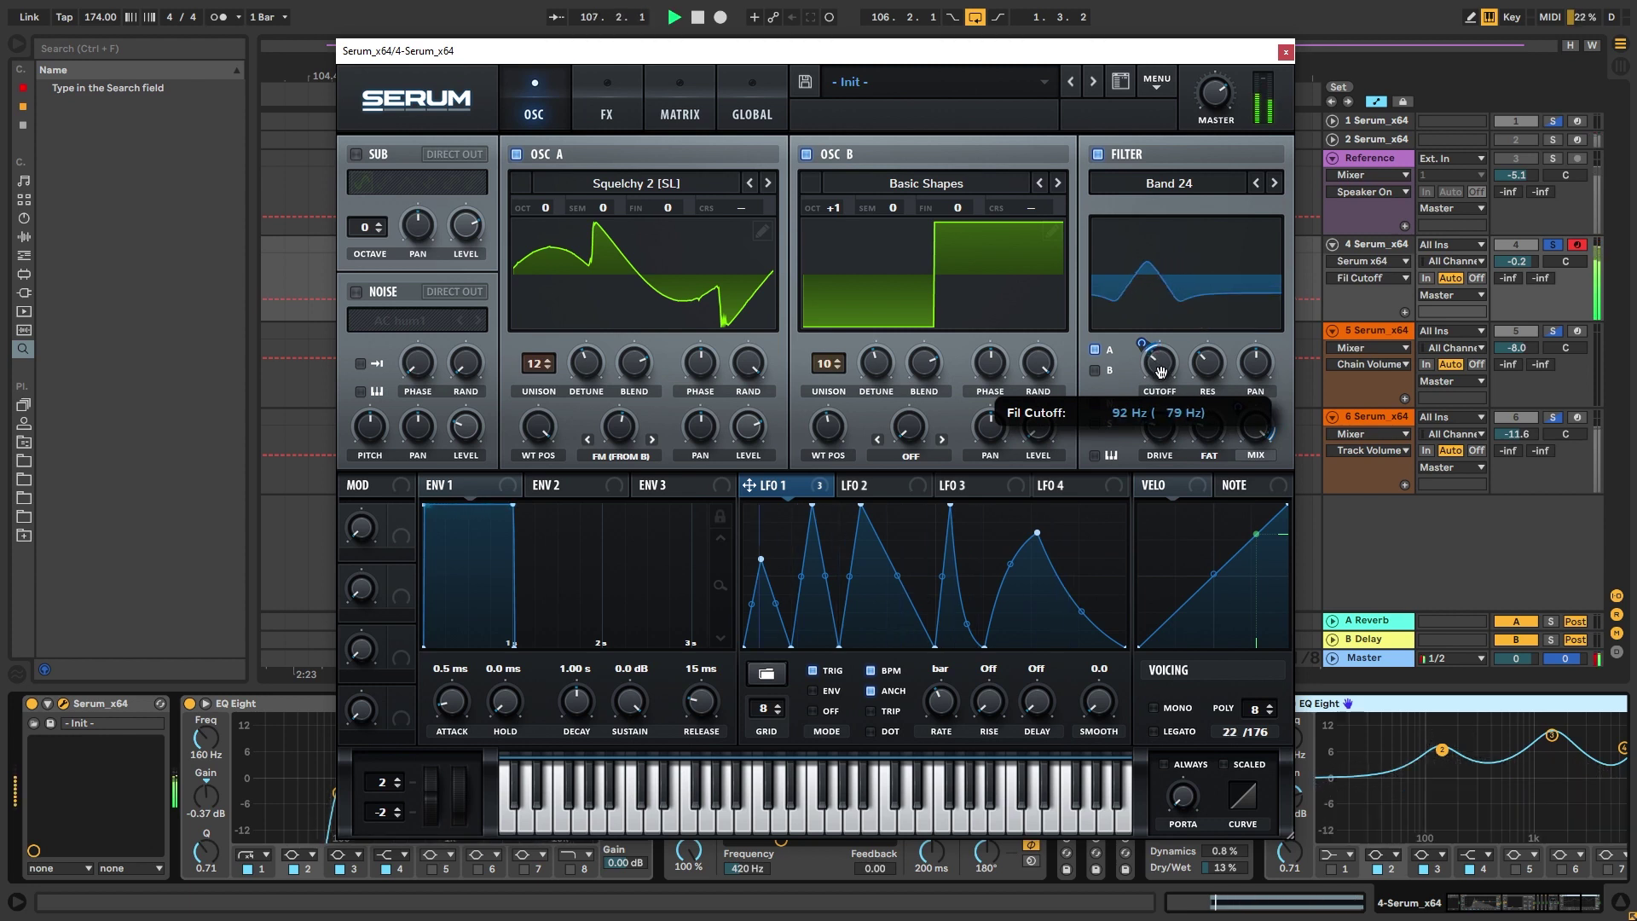
key(space)
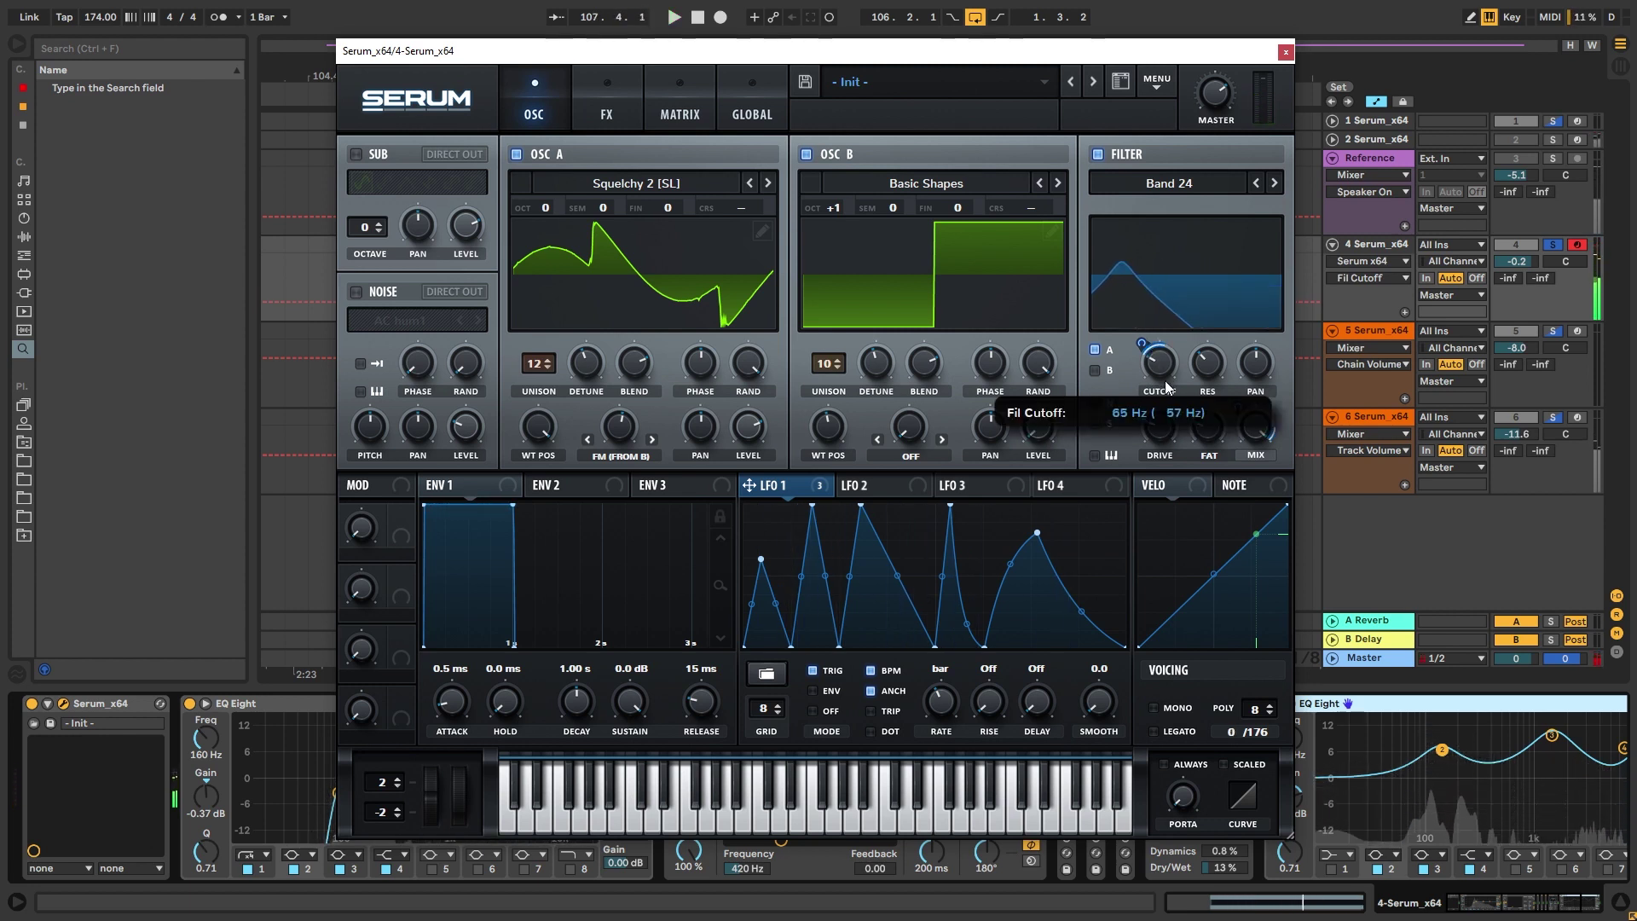
click(1212, 363)
click(1165, 436)
click(1162, 361)
key(space)
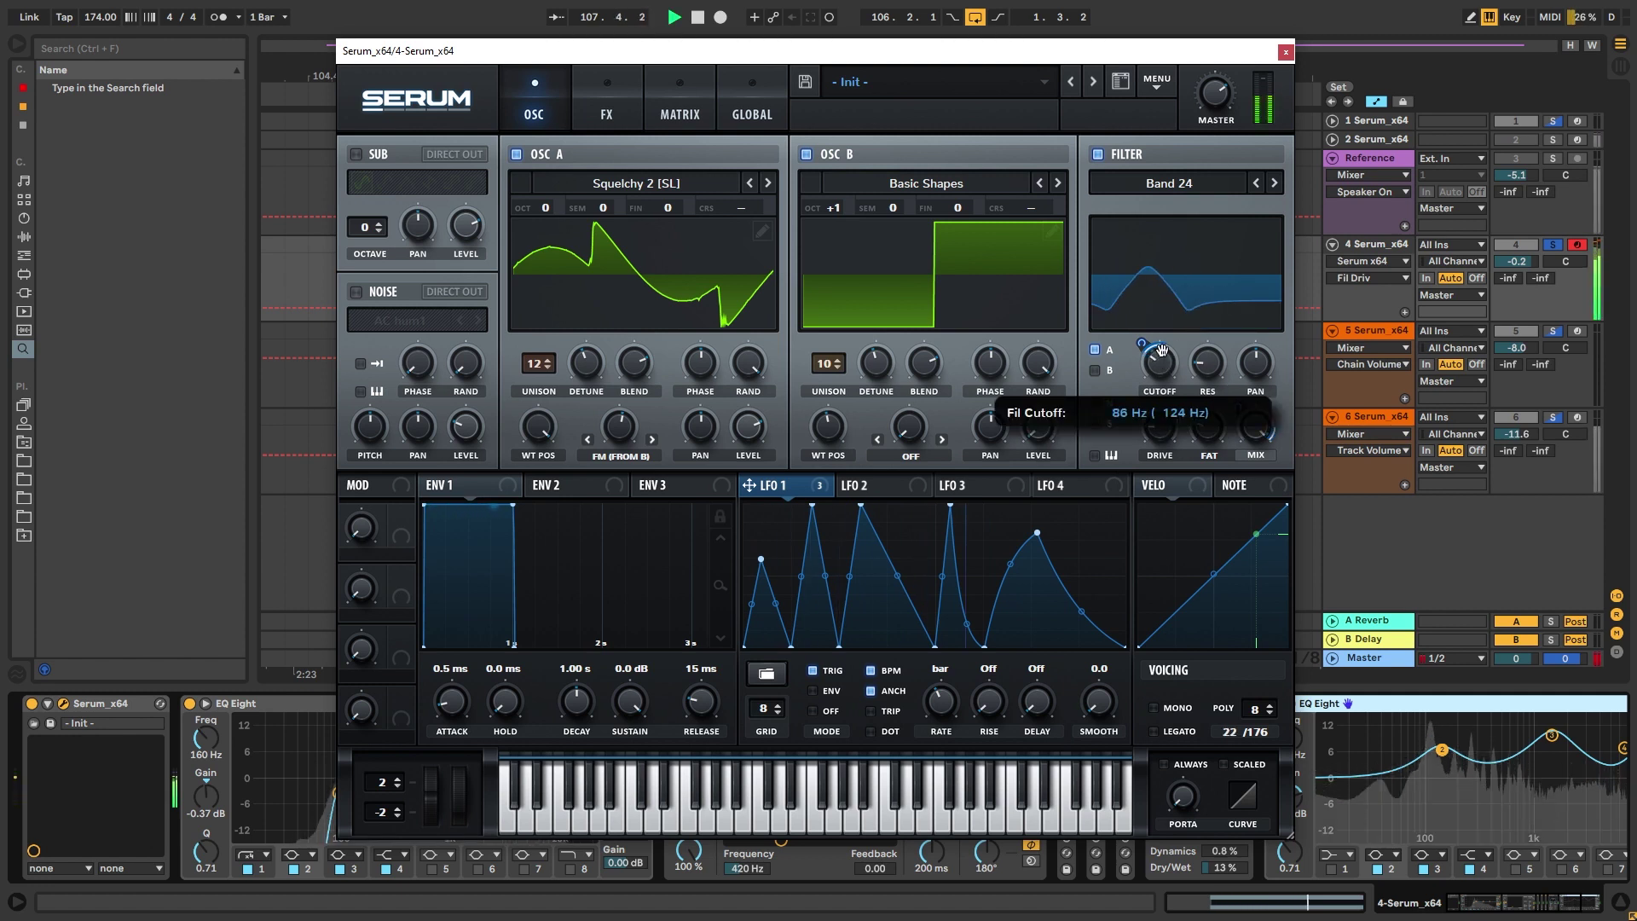
drag(1155, 367, 1155, 355)
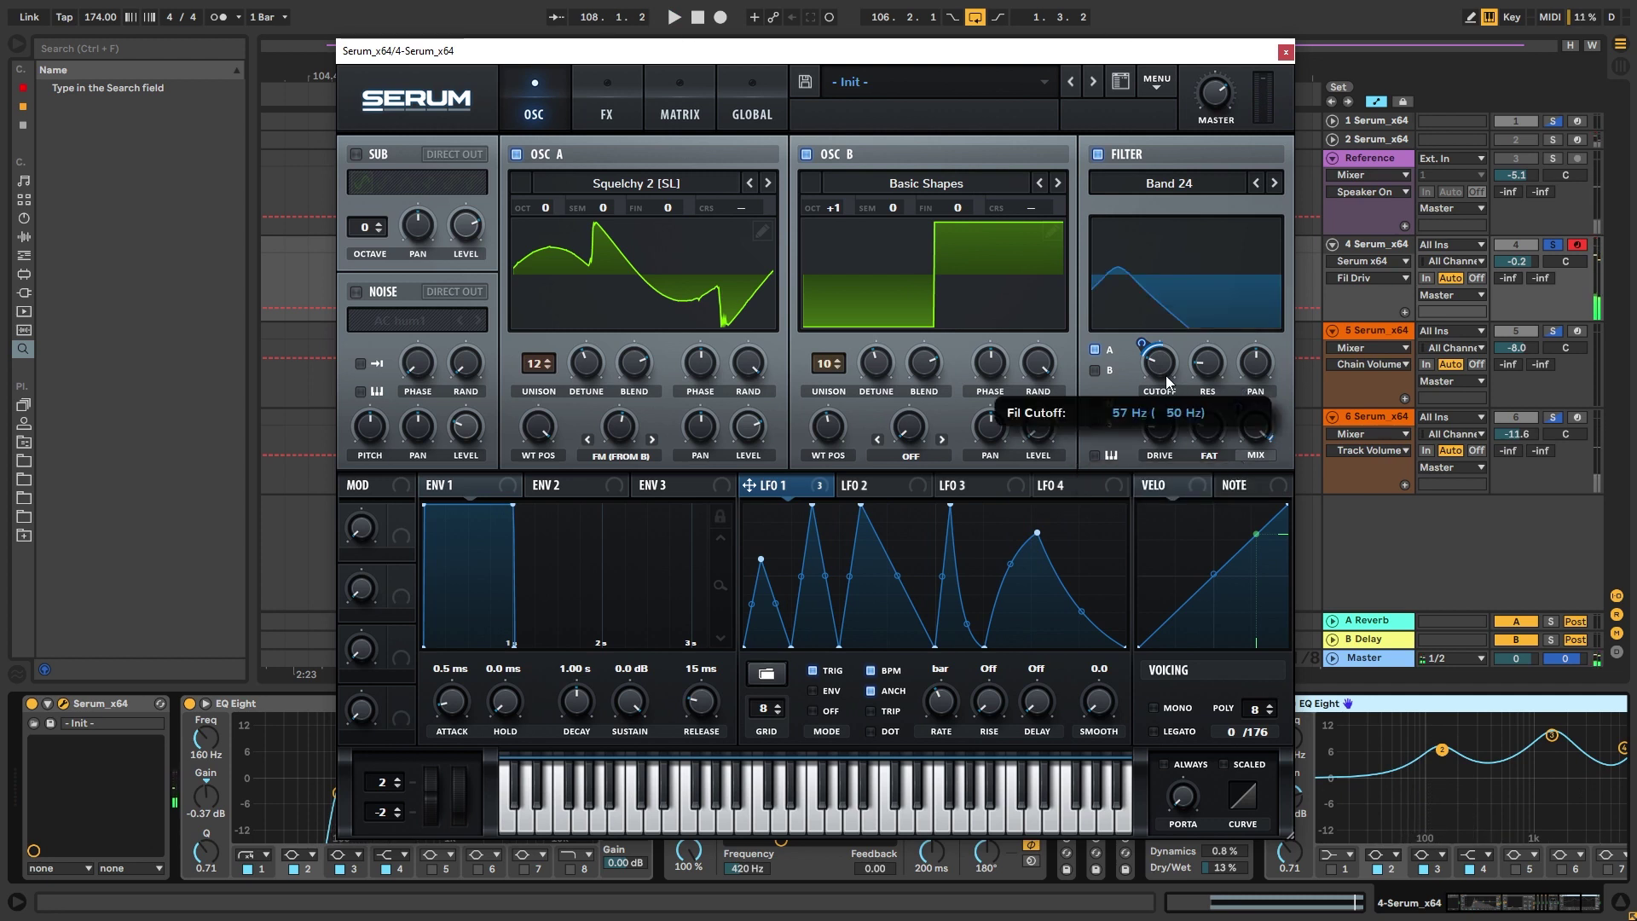
- Fine-tune the Band 24 filter's cutoff by ear in the low range while replaying the loop
key(space)
drag(1167, 370, 1165, 373)
key(space)
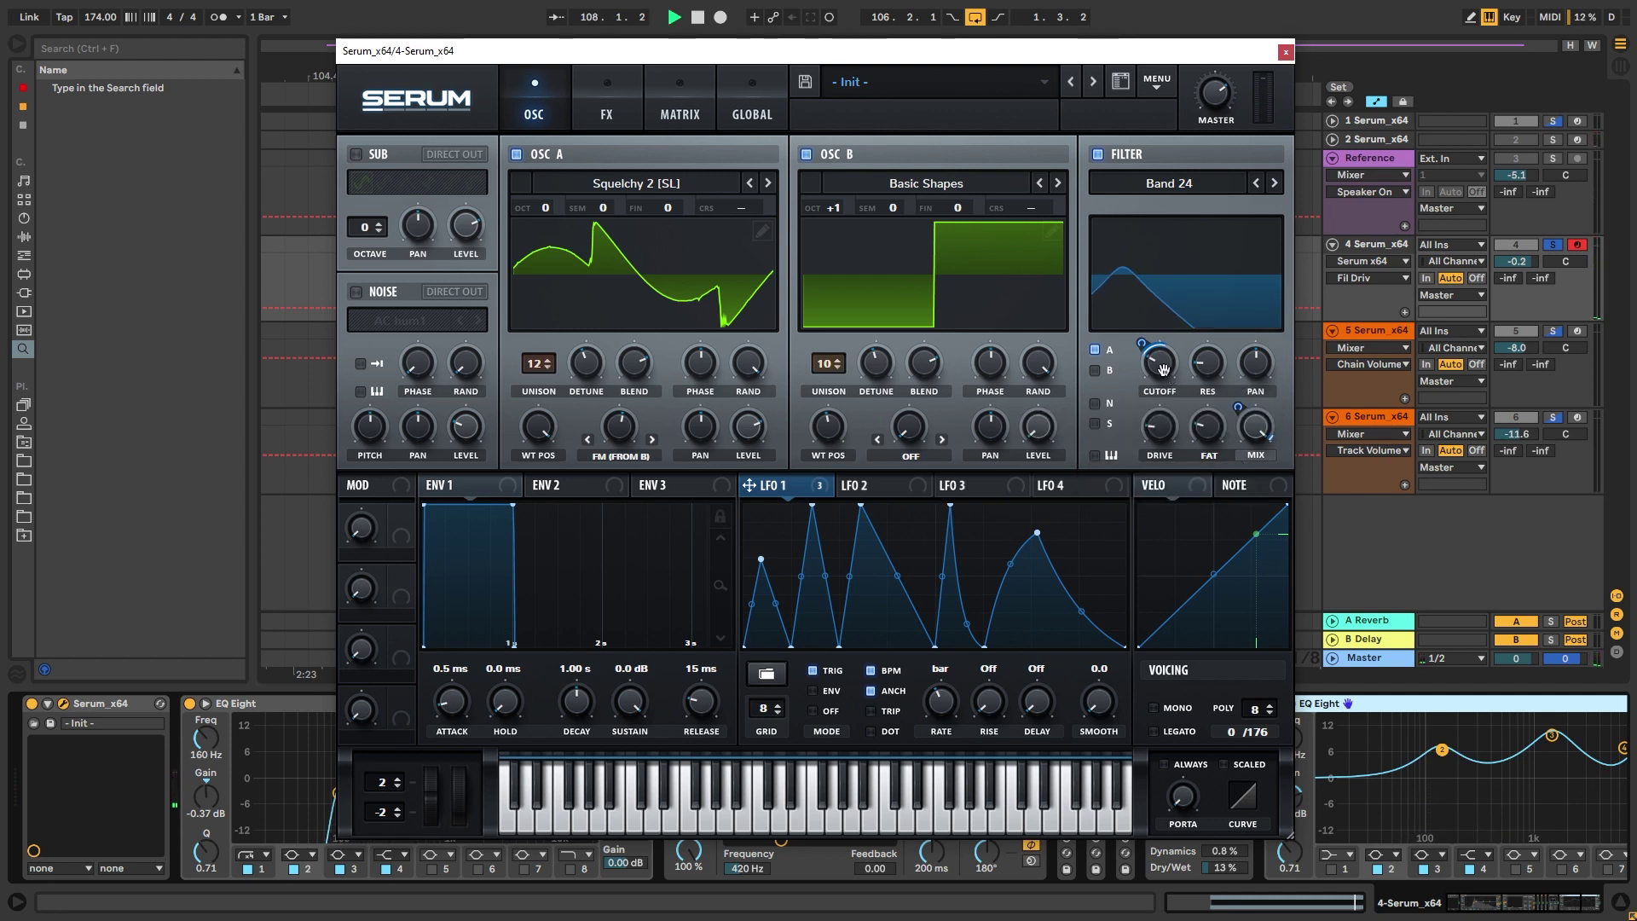
click(1160, 373)
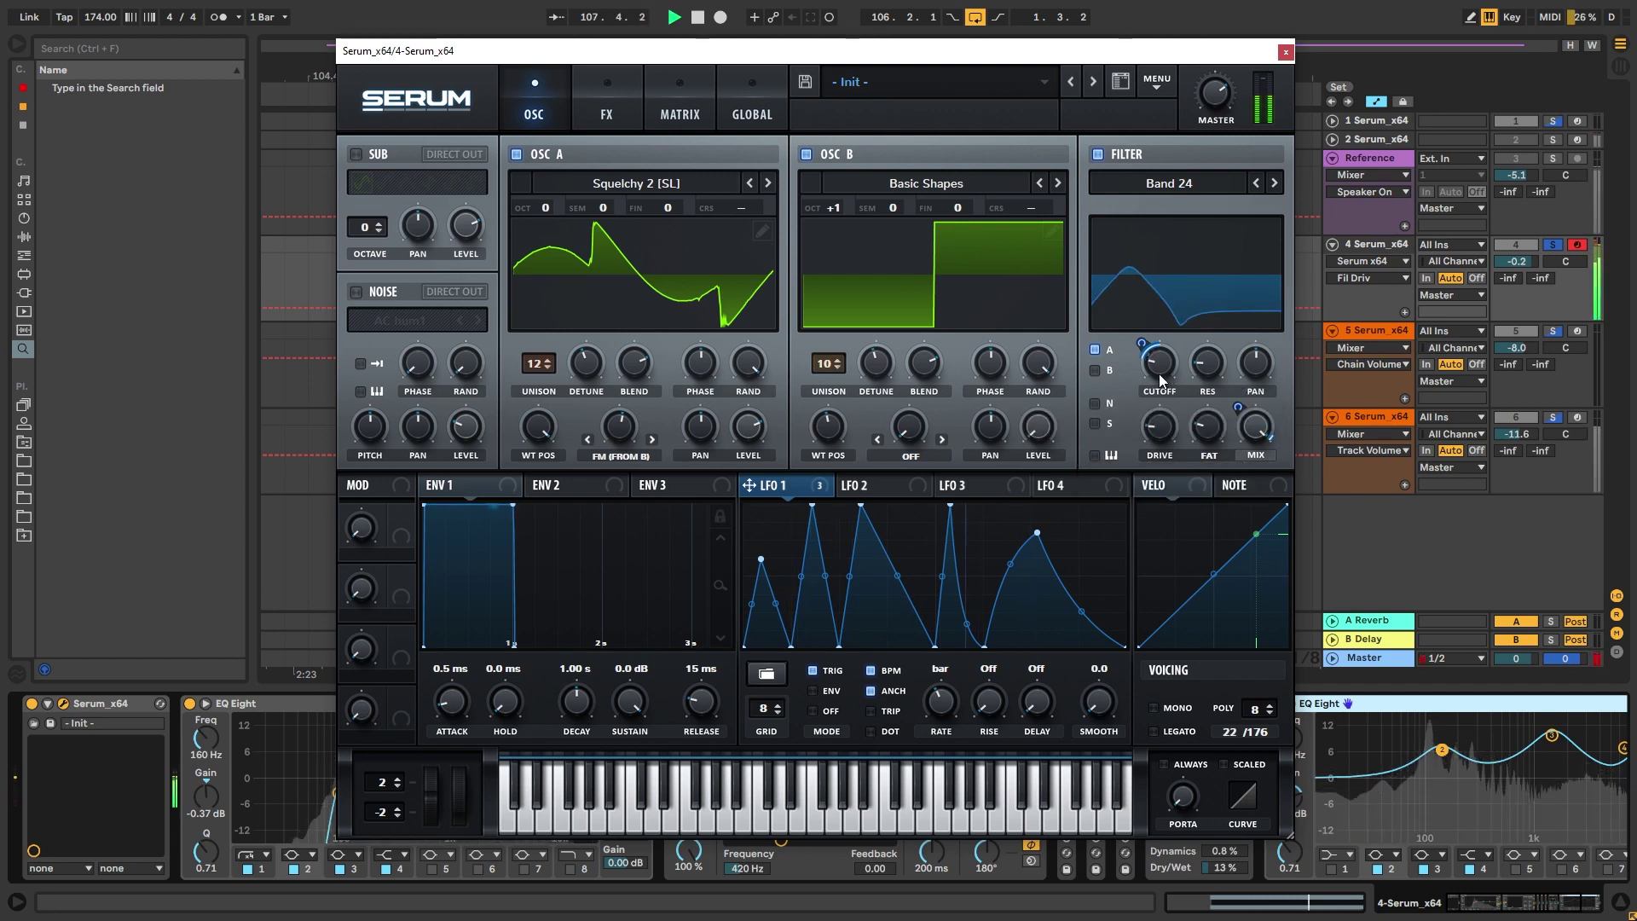
key(space)
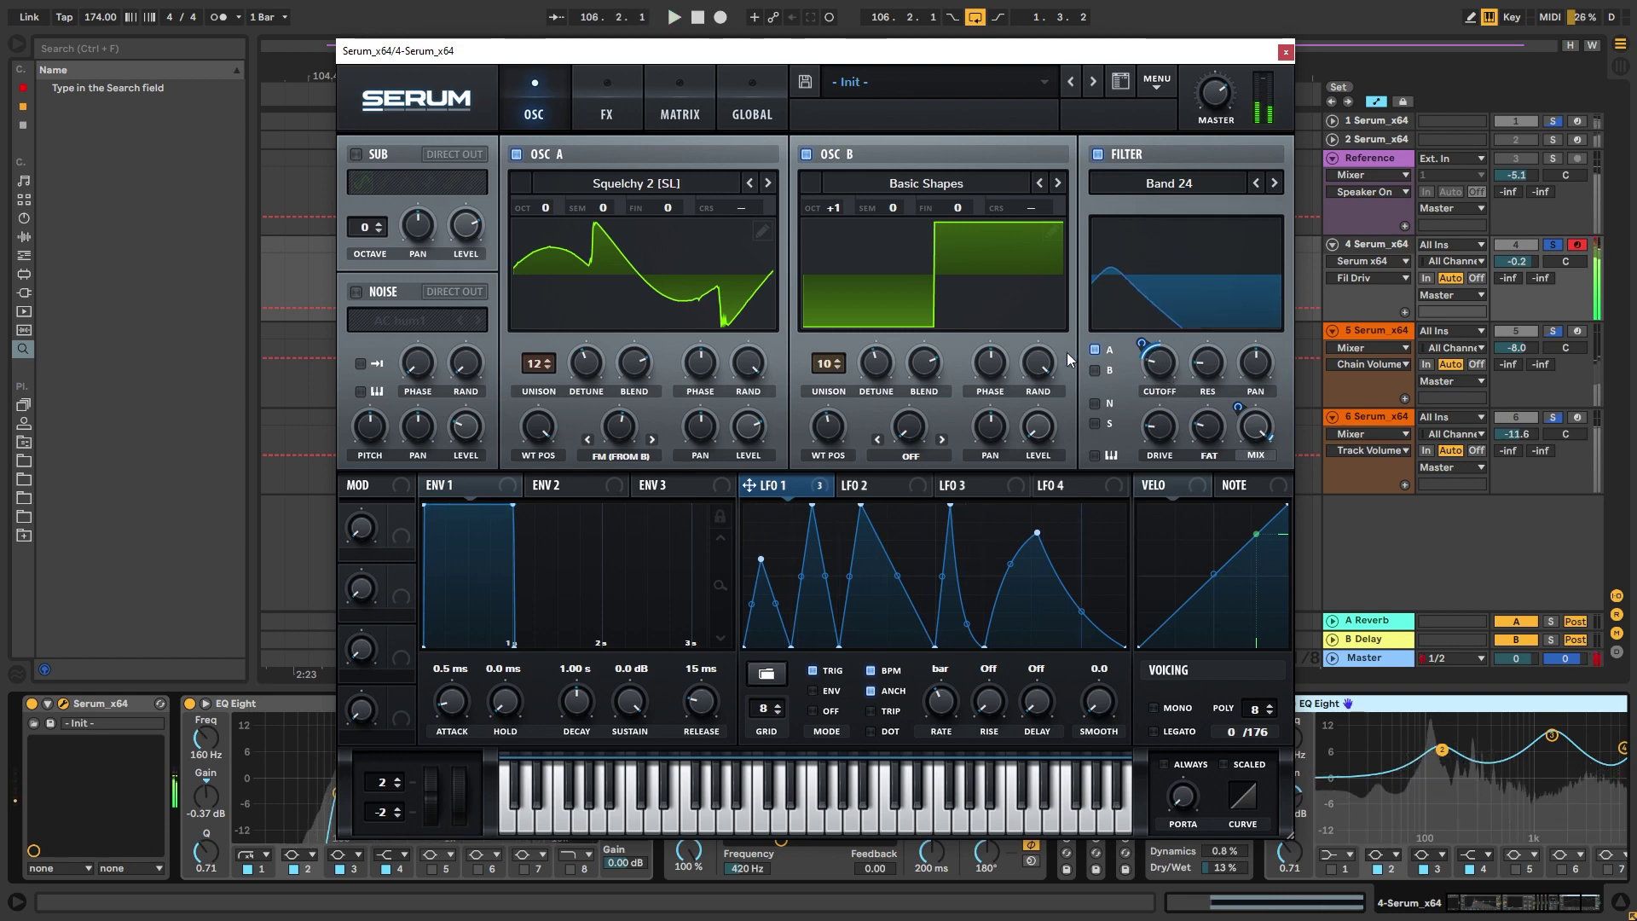
- In Serum's effects, lower the compressor gain, set the distortion drive to 82% and audition the loop
click(634, 129)
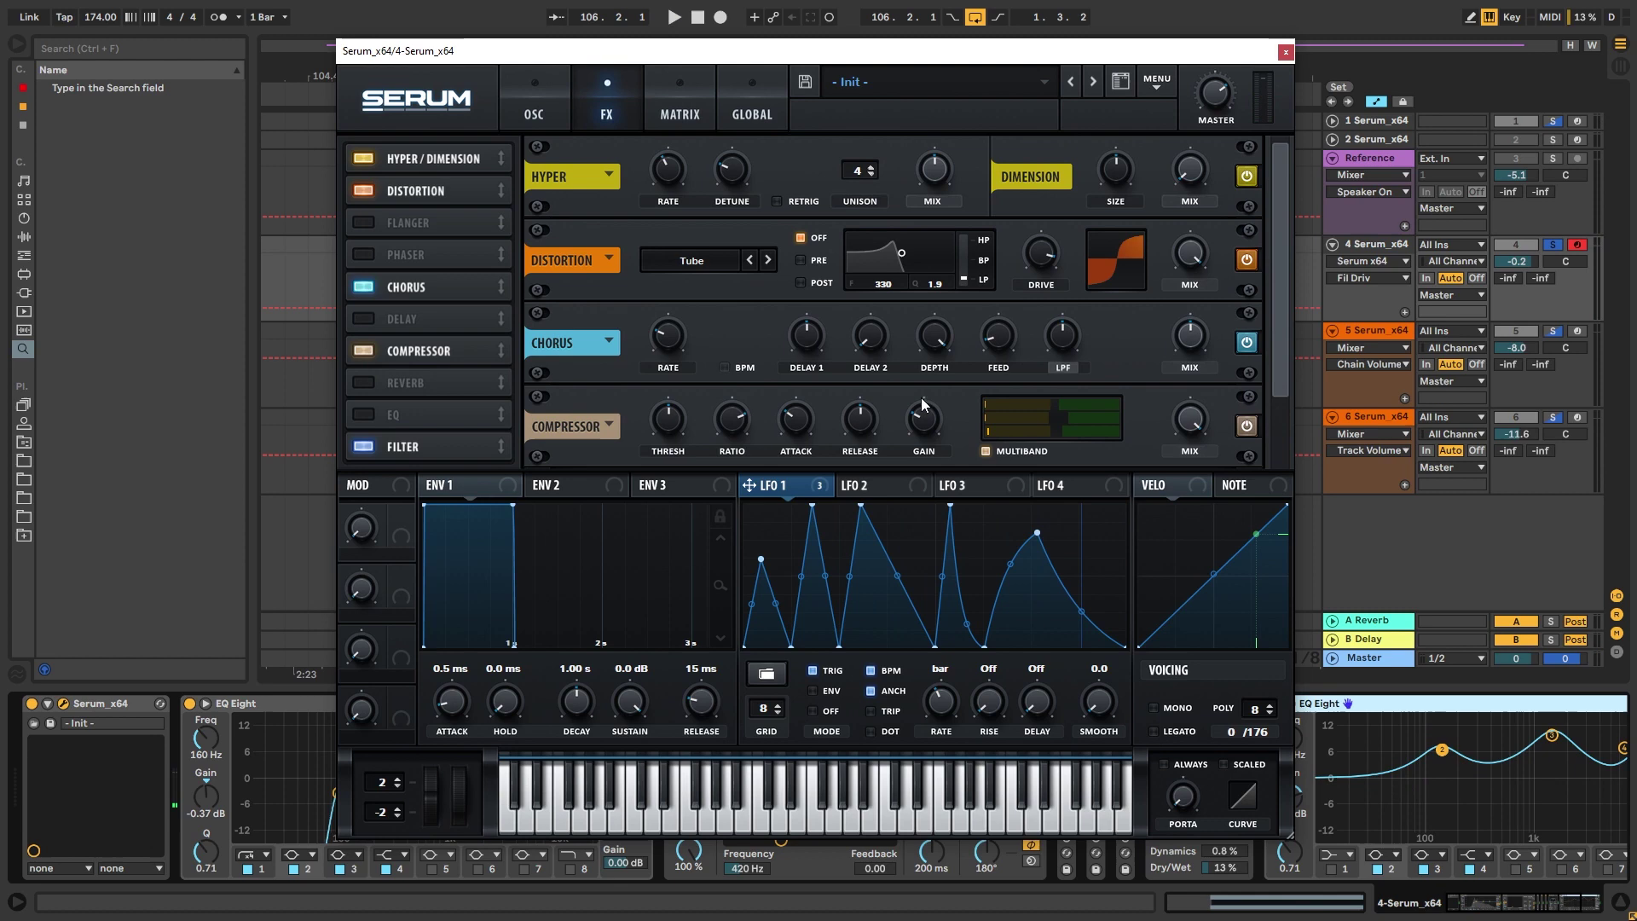
drag(920, 430, 922, 433)
drag(1027, 261, 1027, 265)
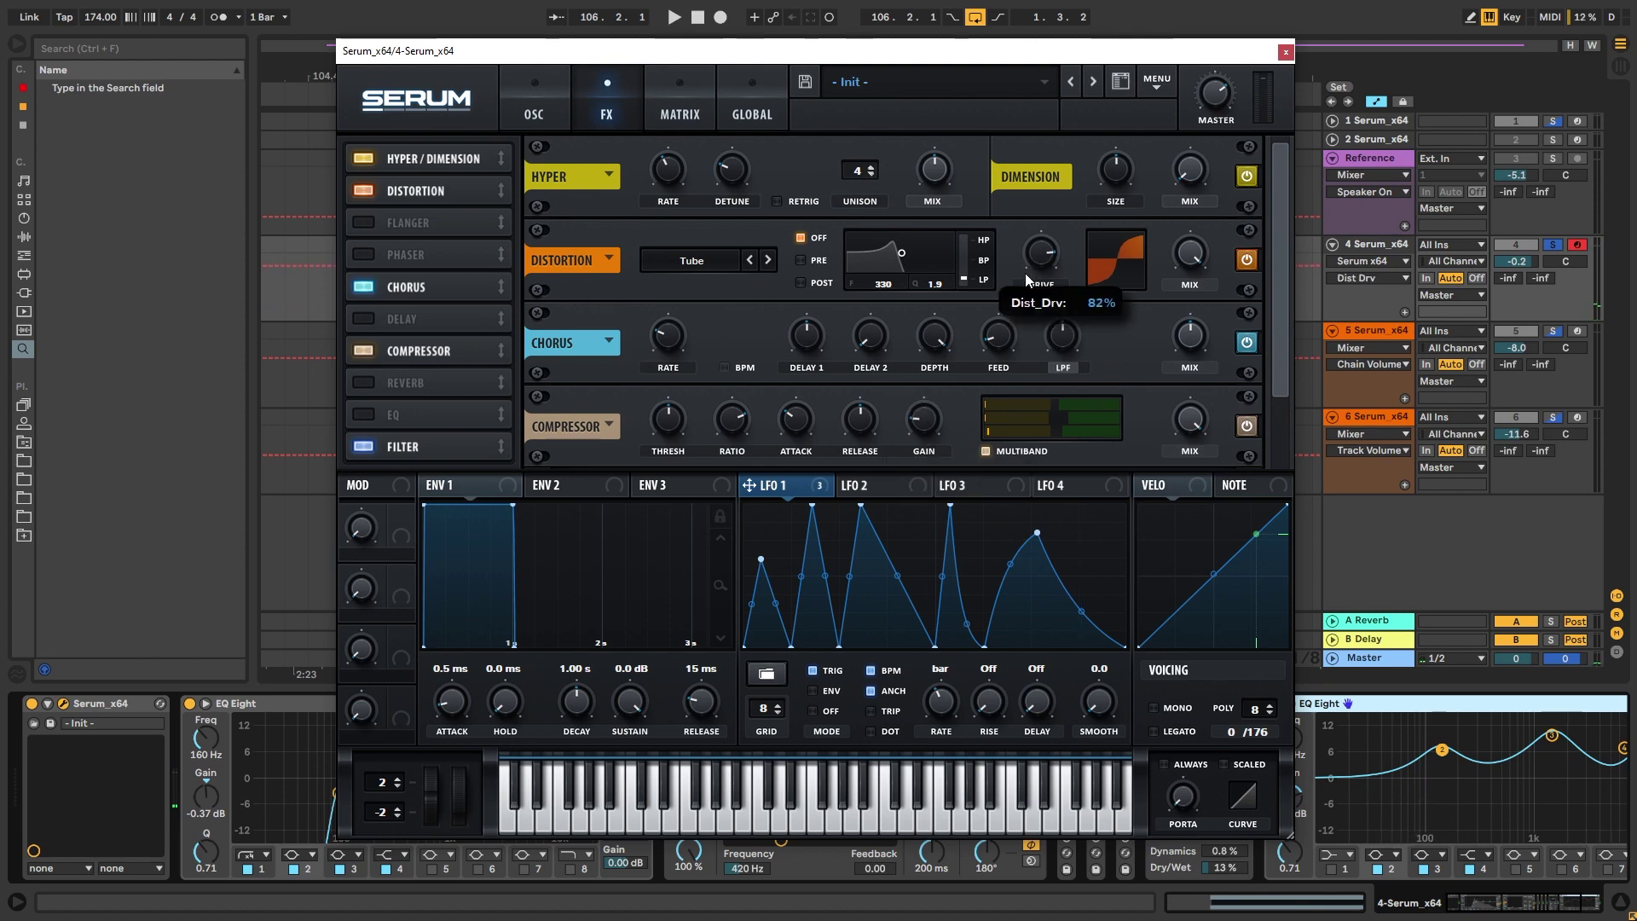
key(space)
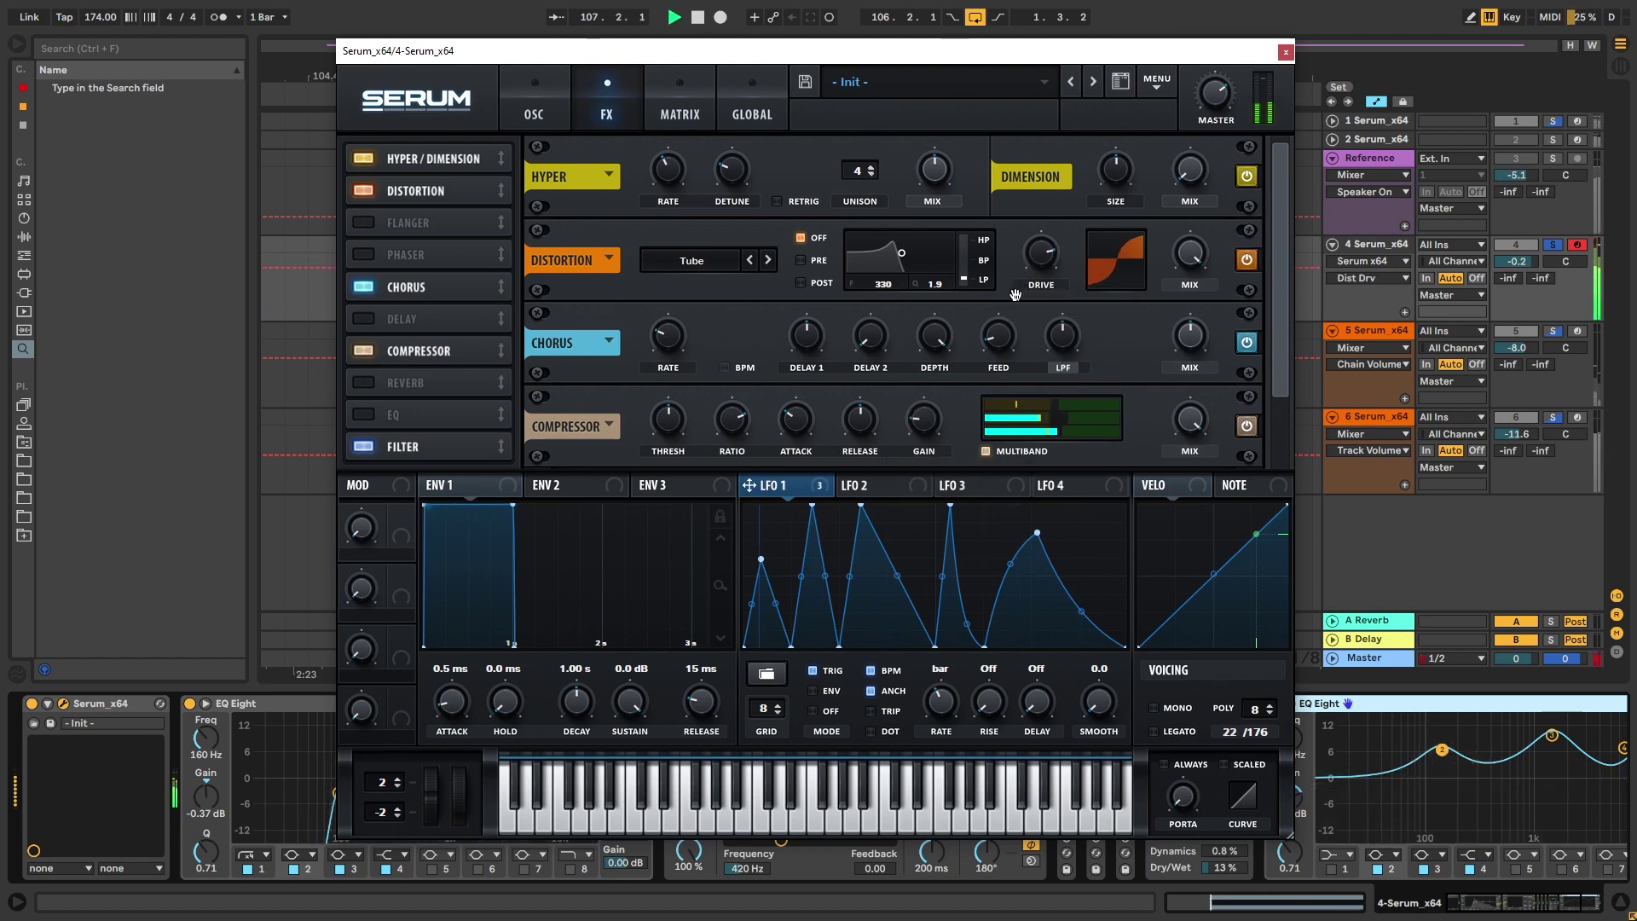
key(space)
- Enable Serum's Phaser effect, reduce its depth and rate, and start the loop
click(552, 128)
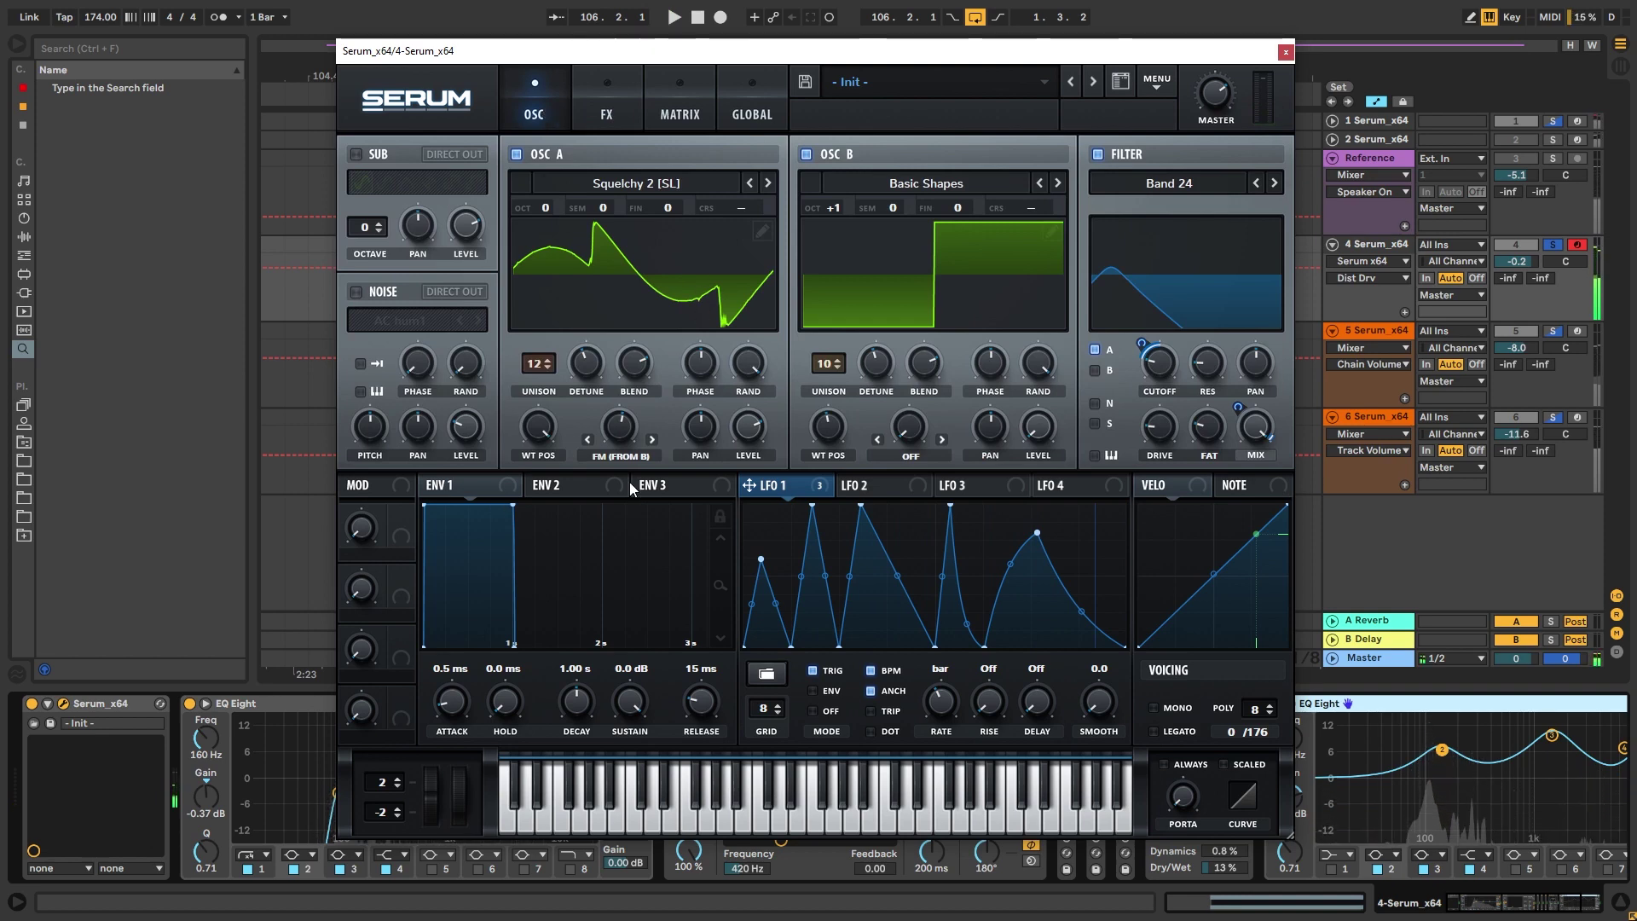
click(606, 107)
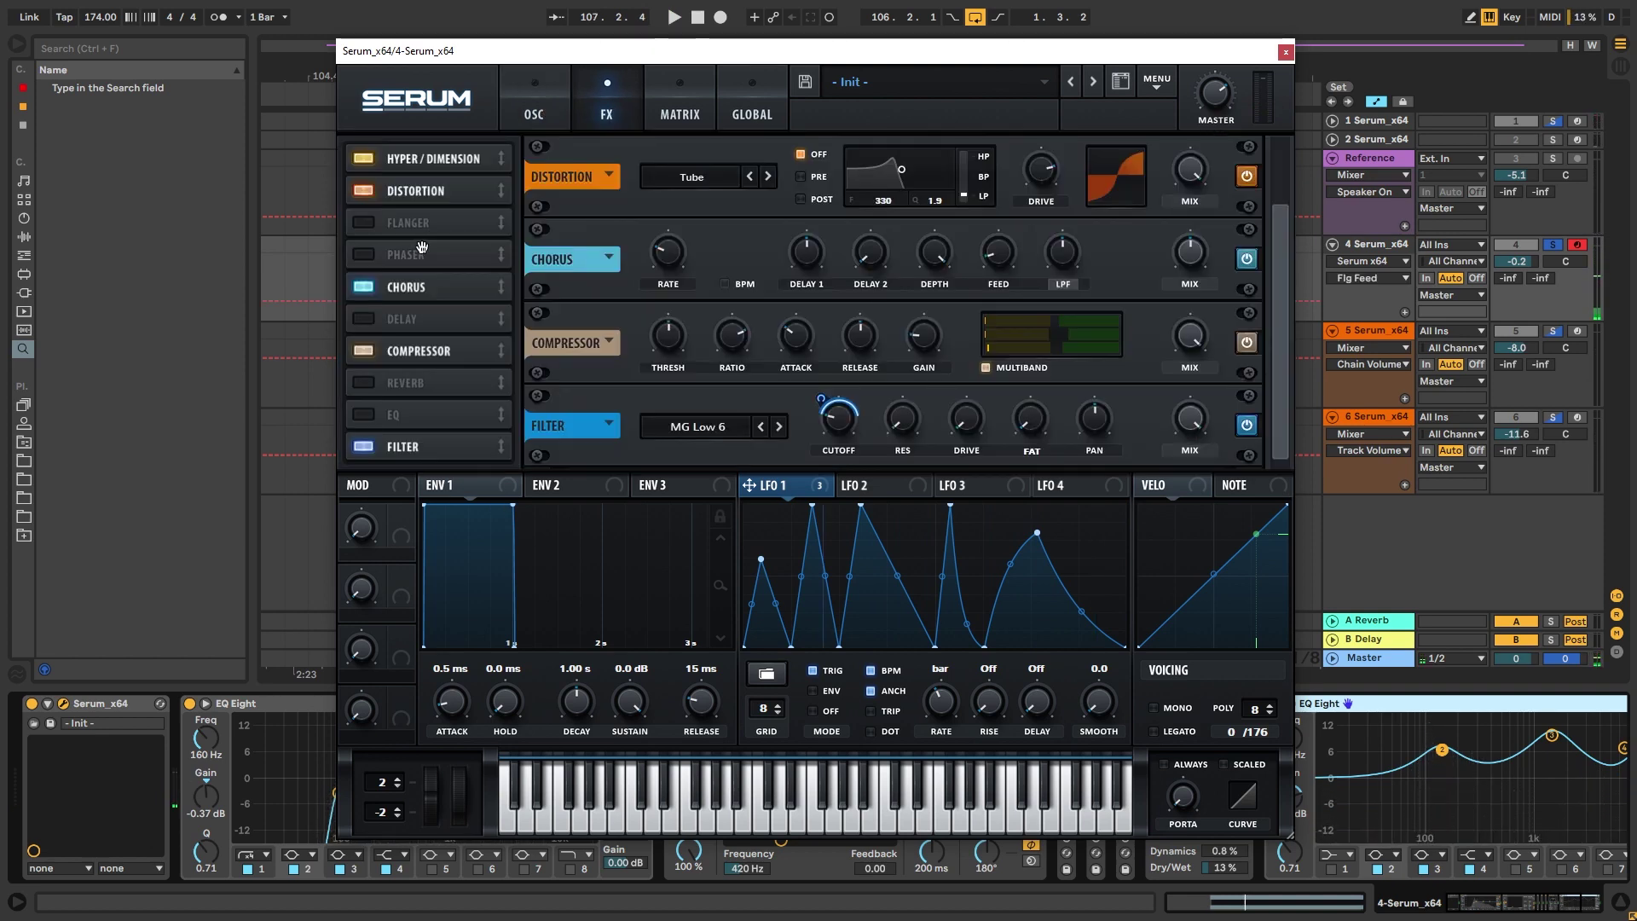
click(364, 254)
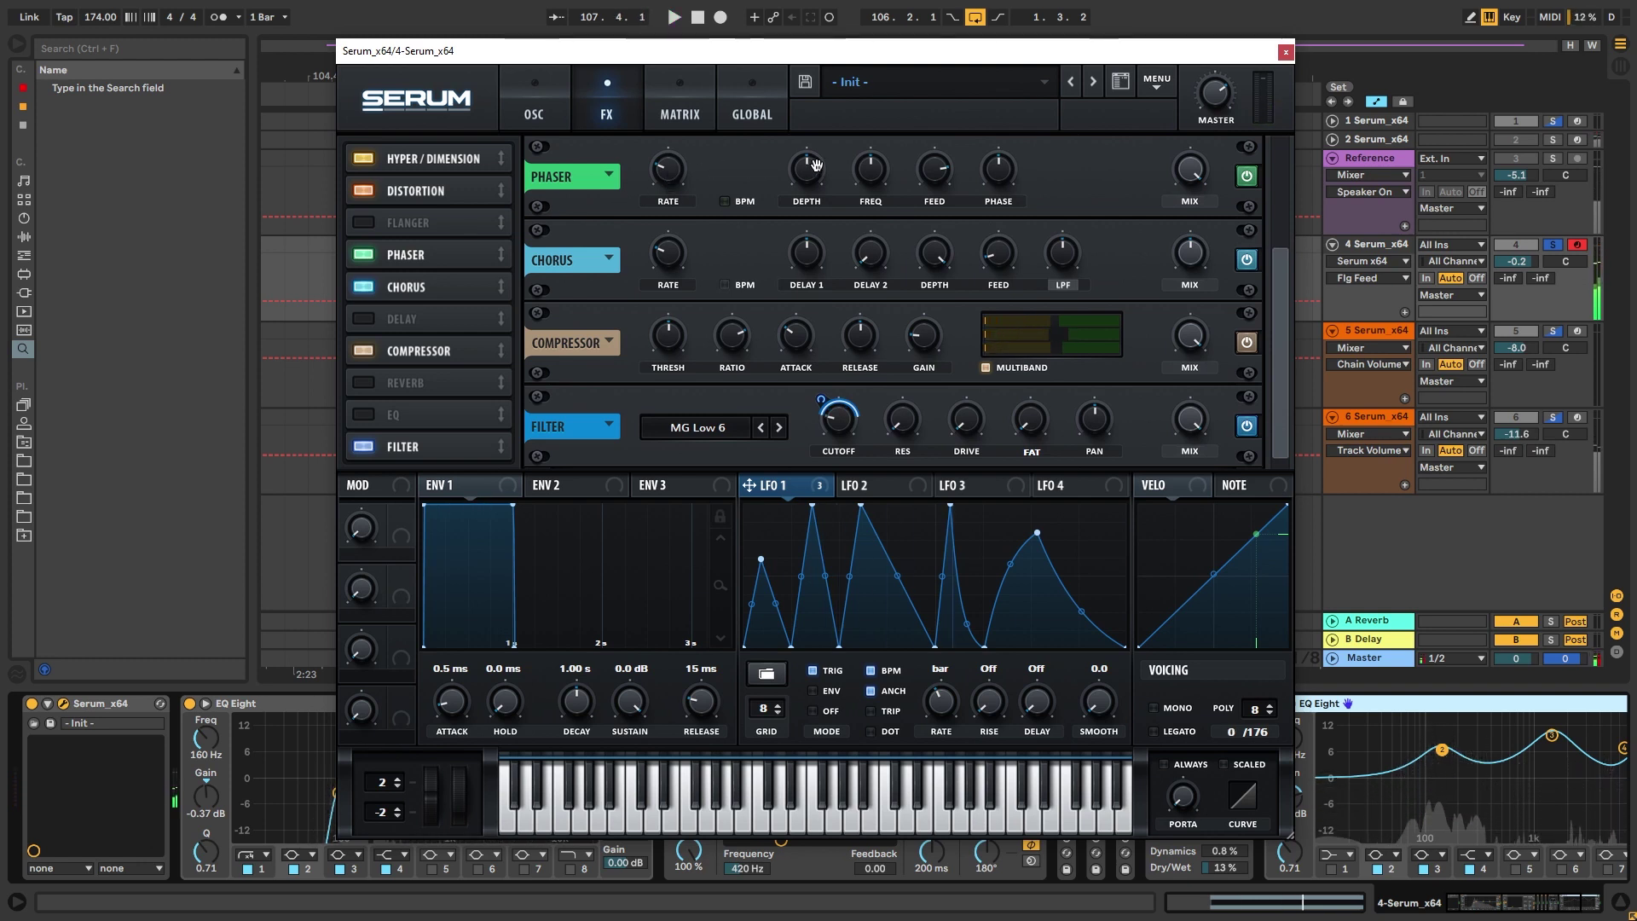
drag(815, 164, 812, 243)
drag(665, 172, 589, 310)
key(space)
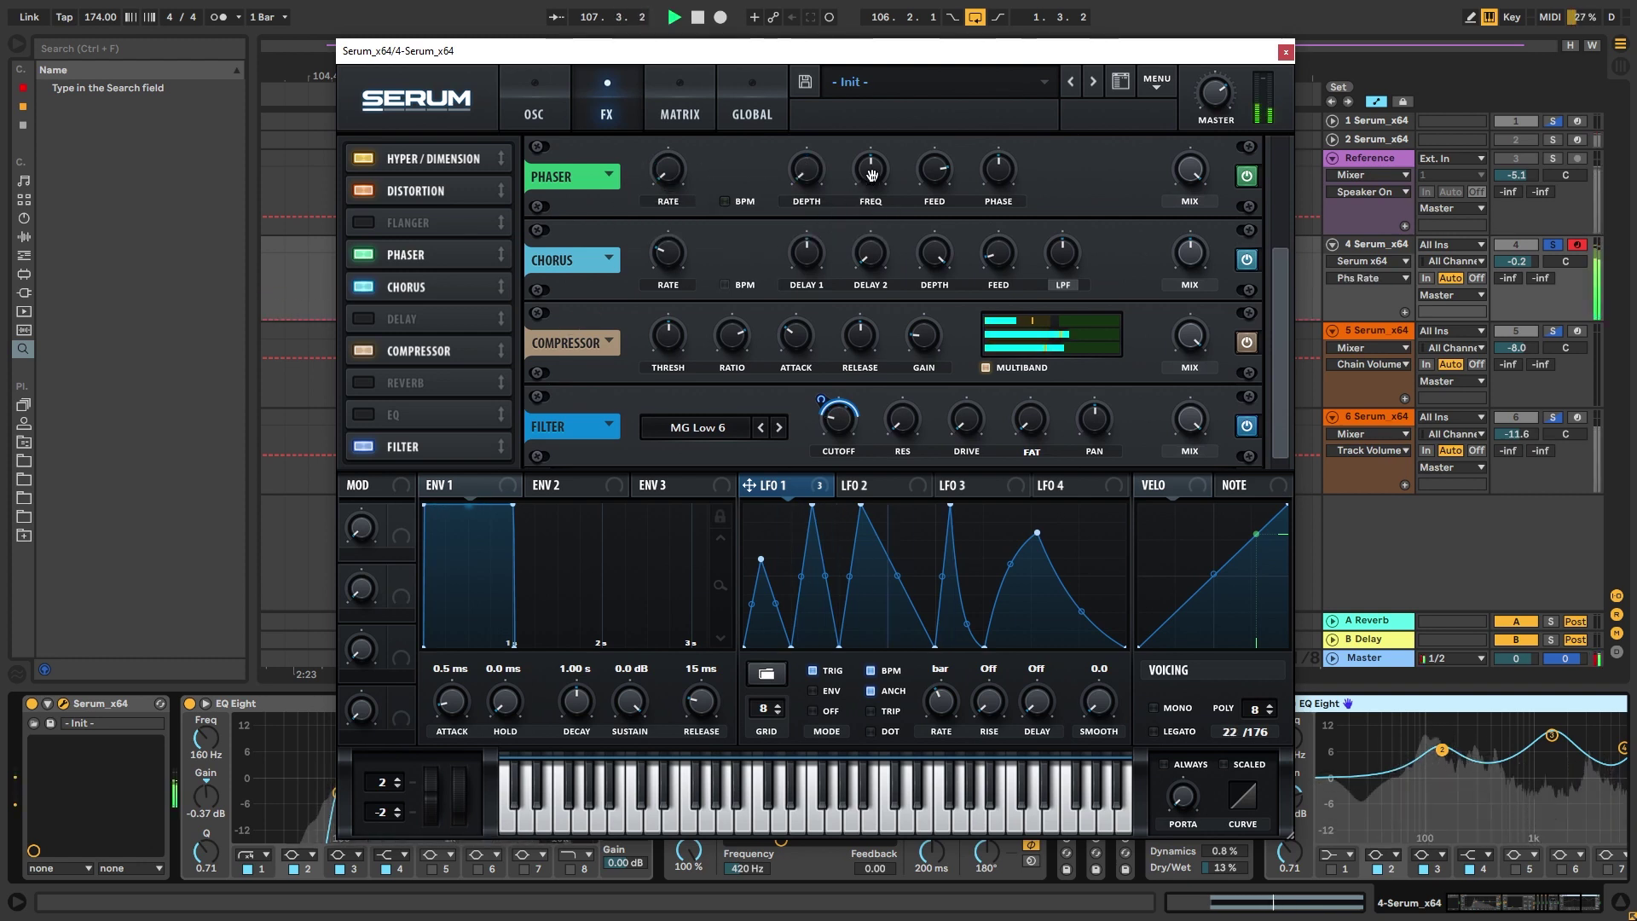
- Lower the Phaser's frequency and fine-tune it by ear against the loop
drag(870, 172, 864, 191)
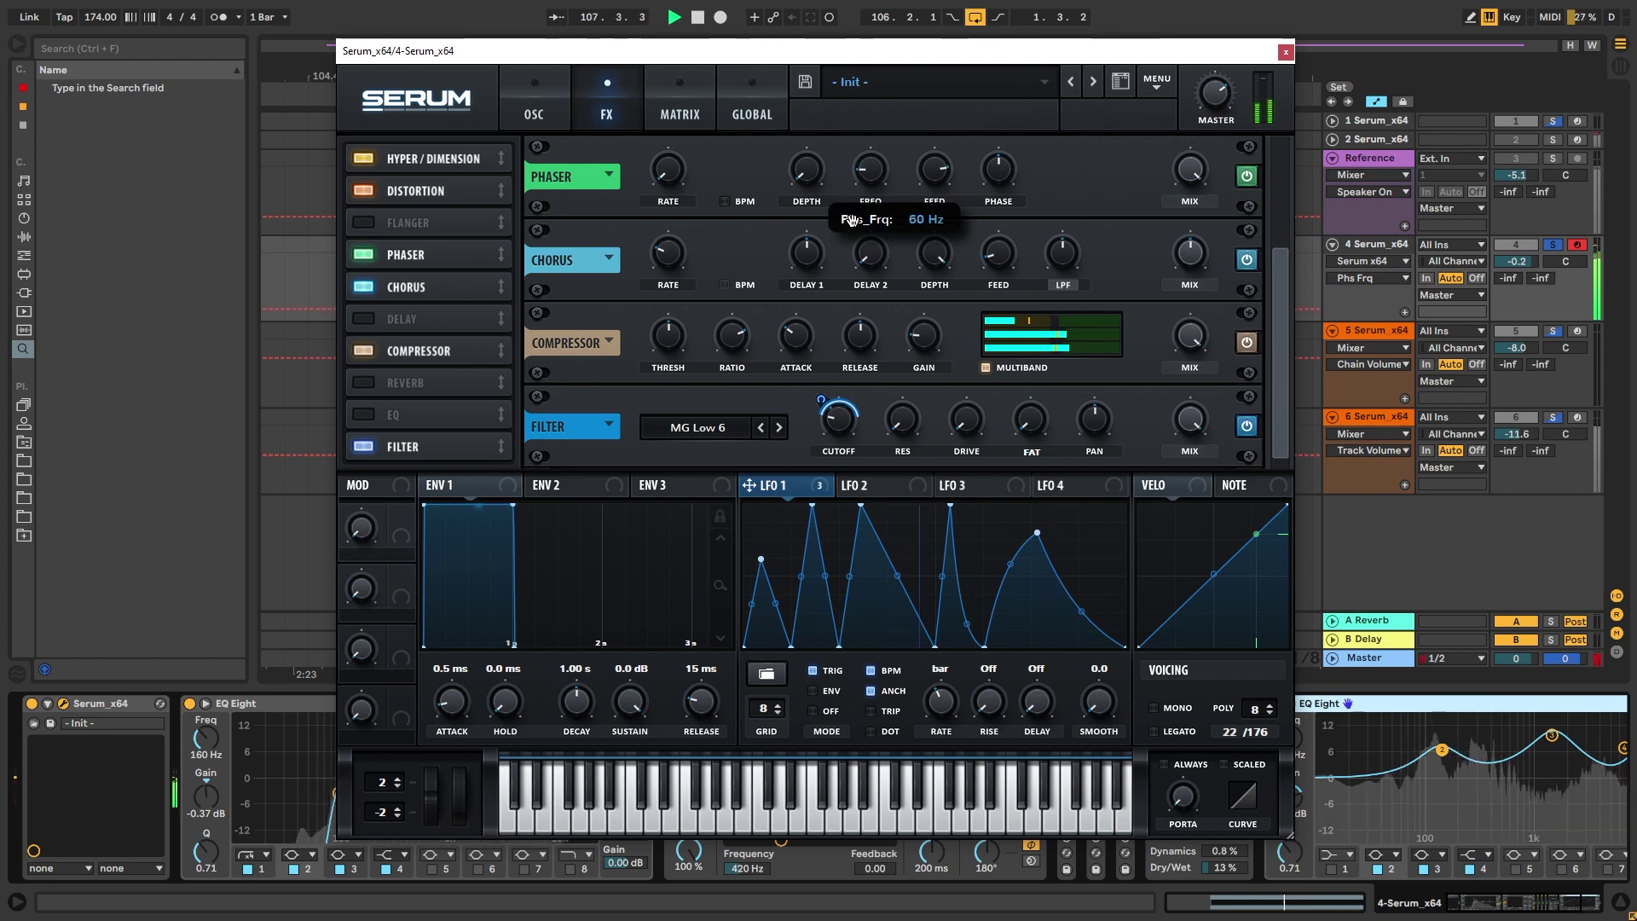
key(space)
drag(853, 215, 866, 191)
key(space)
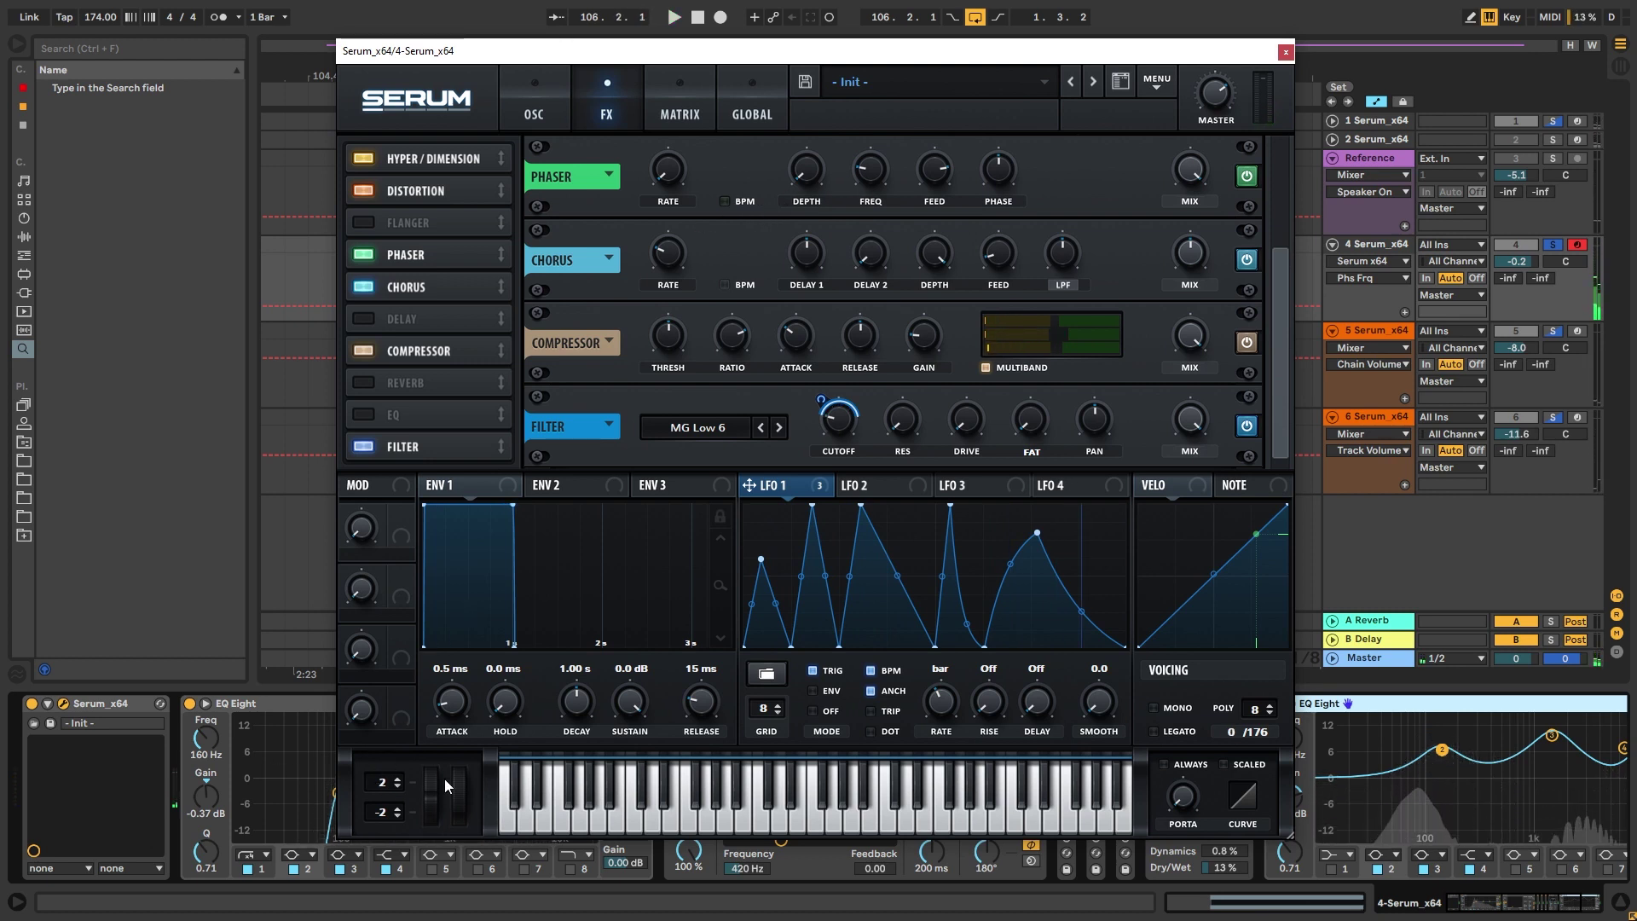
- Move Serum's pitch bend wheel slightly to make its parameter available for automation, then close the plugin window
key(space)
drag(443, 779, 460, 755)
key(space)
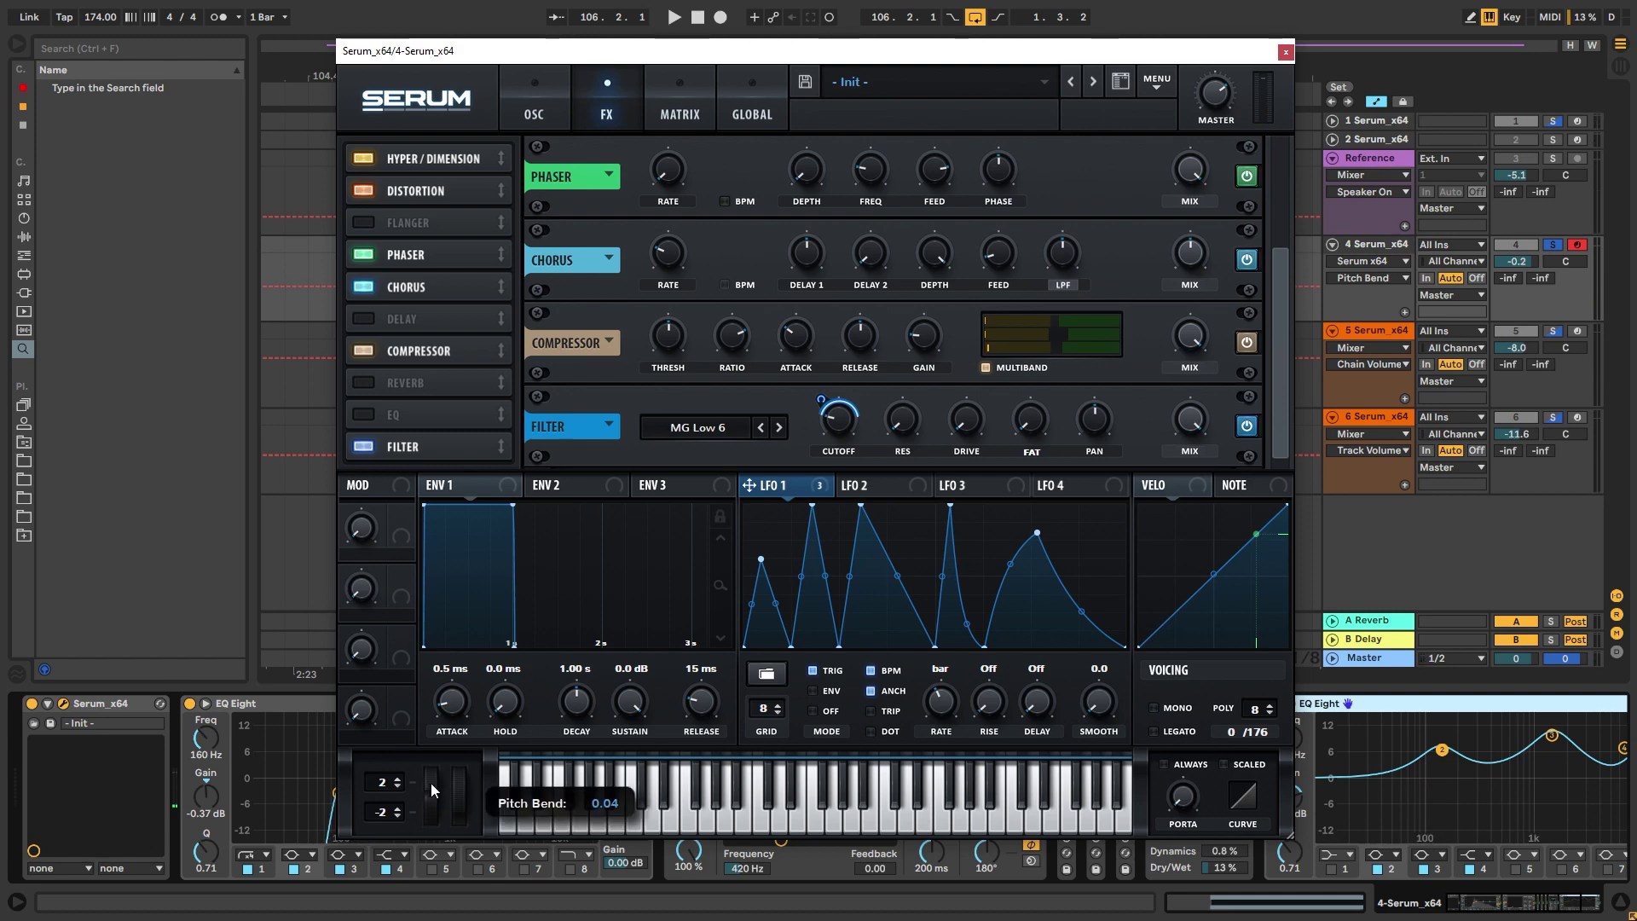
click(1285, 52)
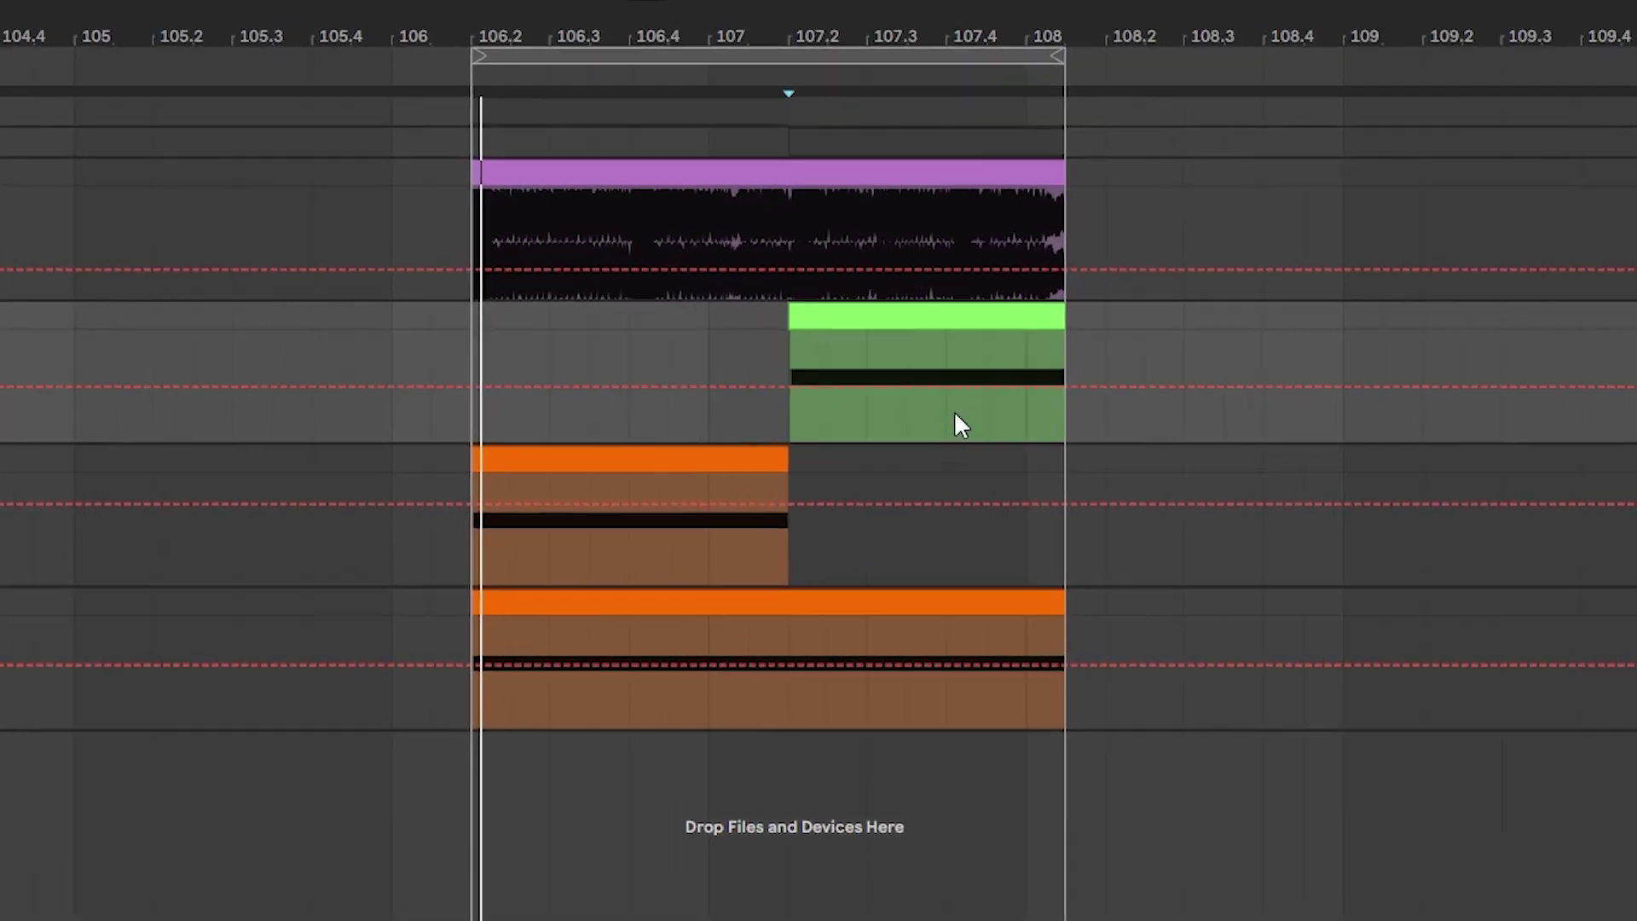
- Raise the pitch bend automation on the green clip to 1.00 between 107.3 and 107.4 and audition it
drag(889, 312, 939, 312)
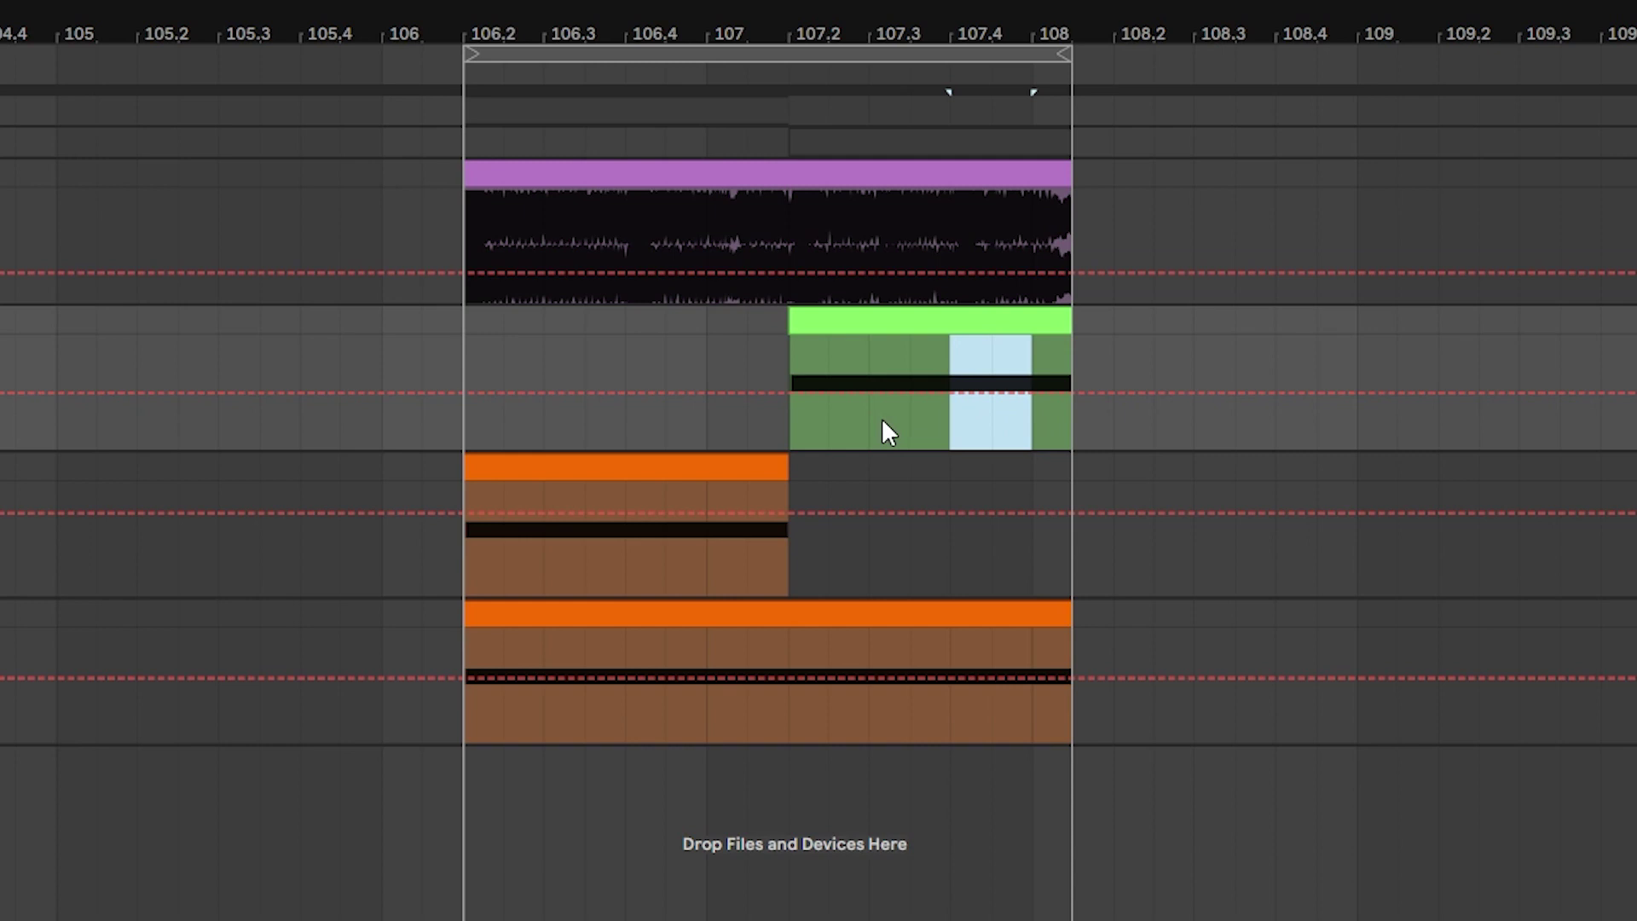
key(space)
click(791, 426)
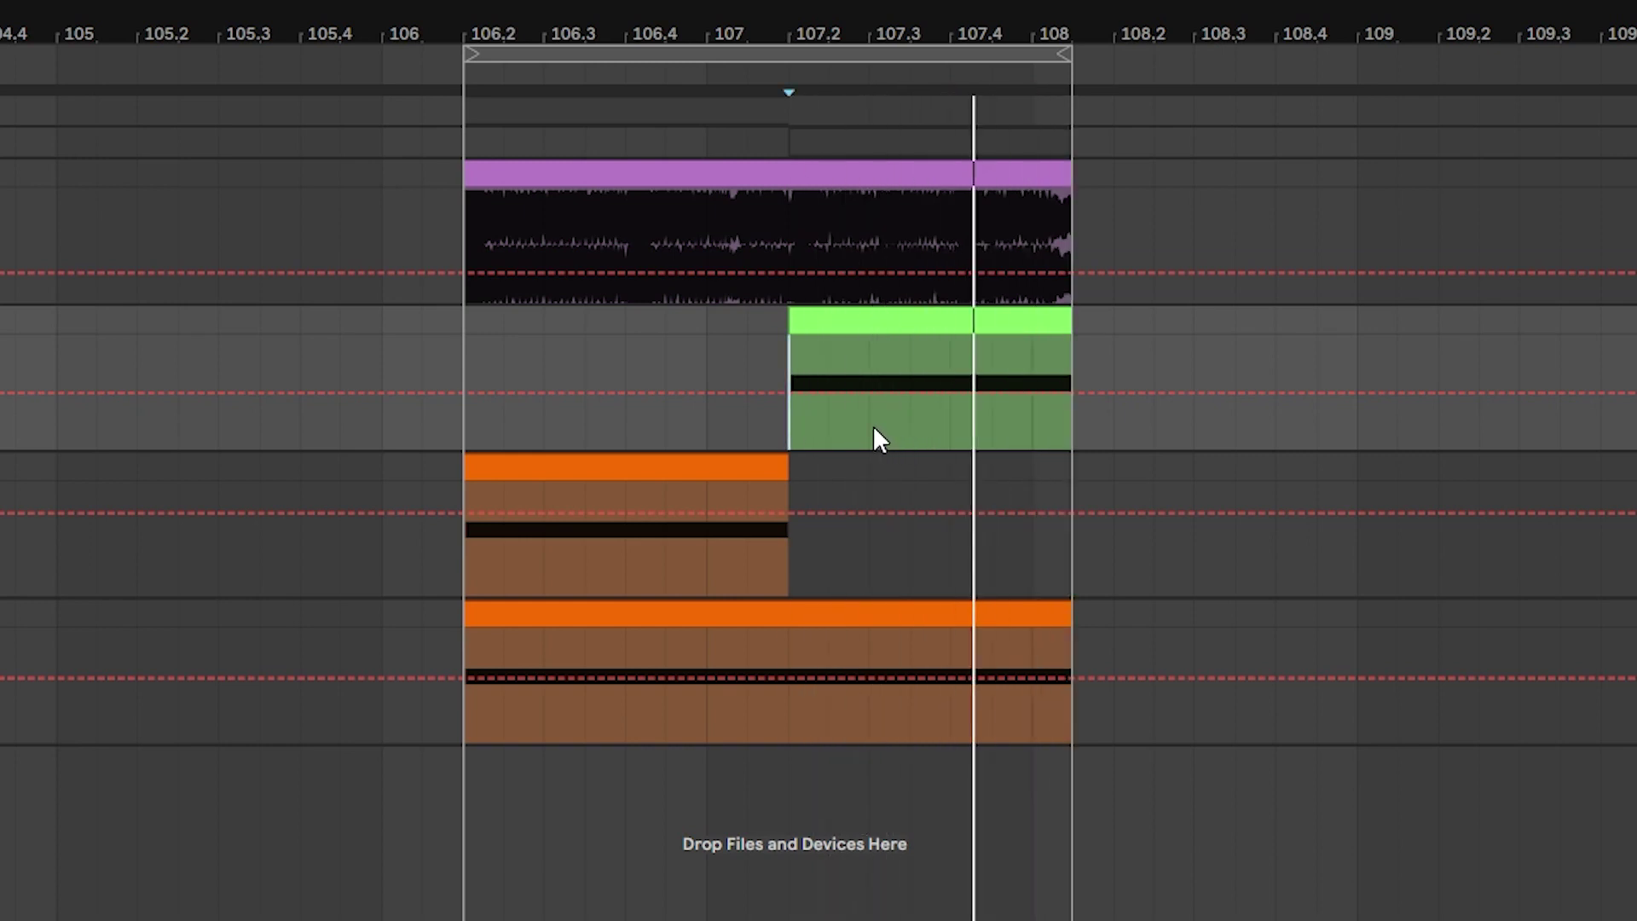
drag(872, 438, 921, 392)
key(space)
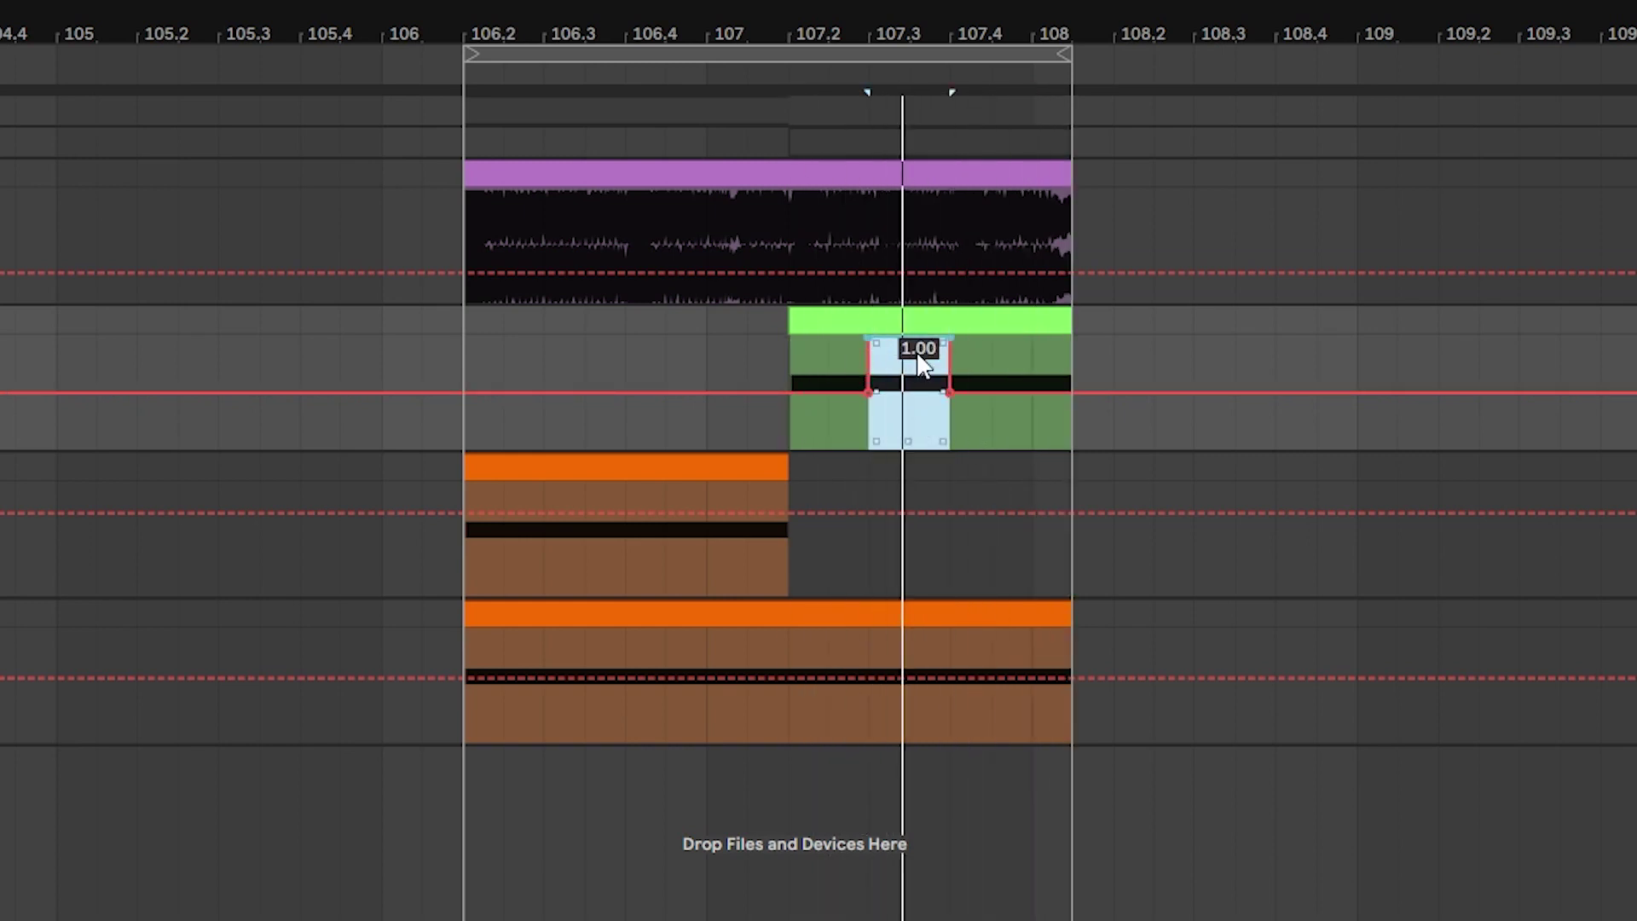
click(783, 415)
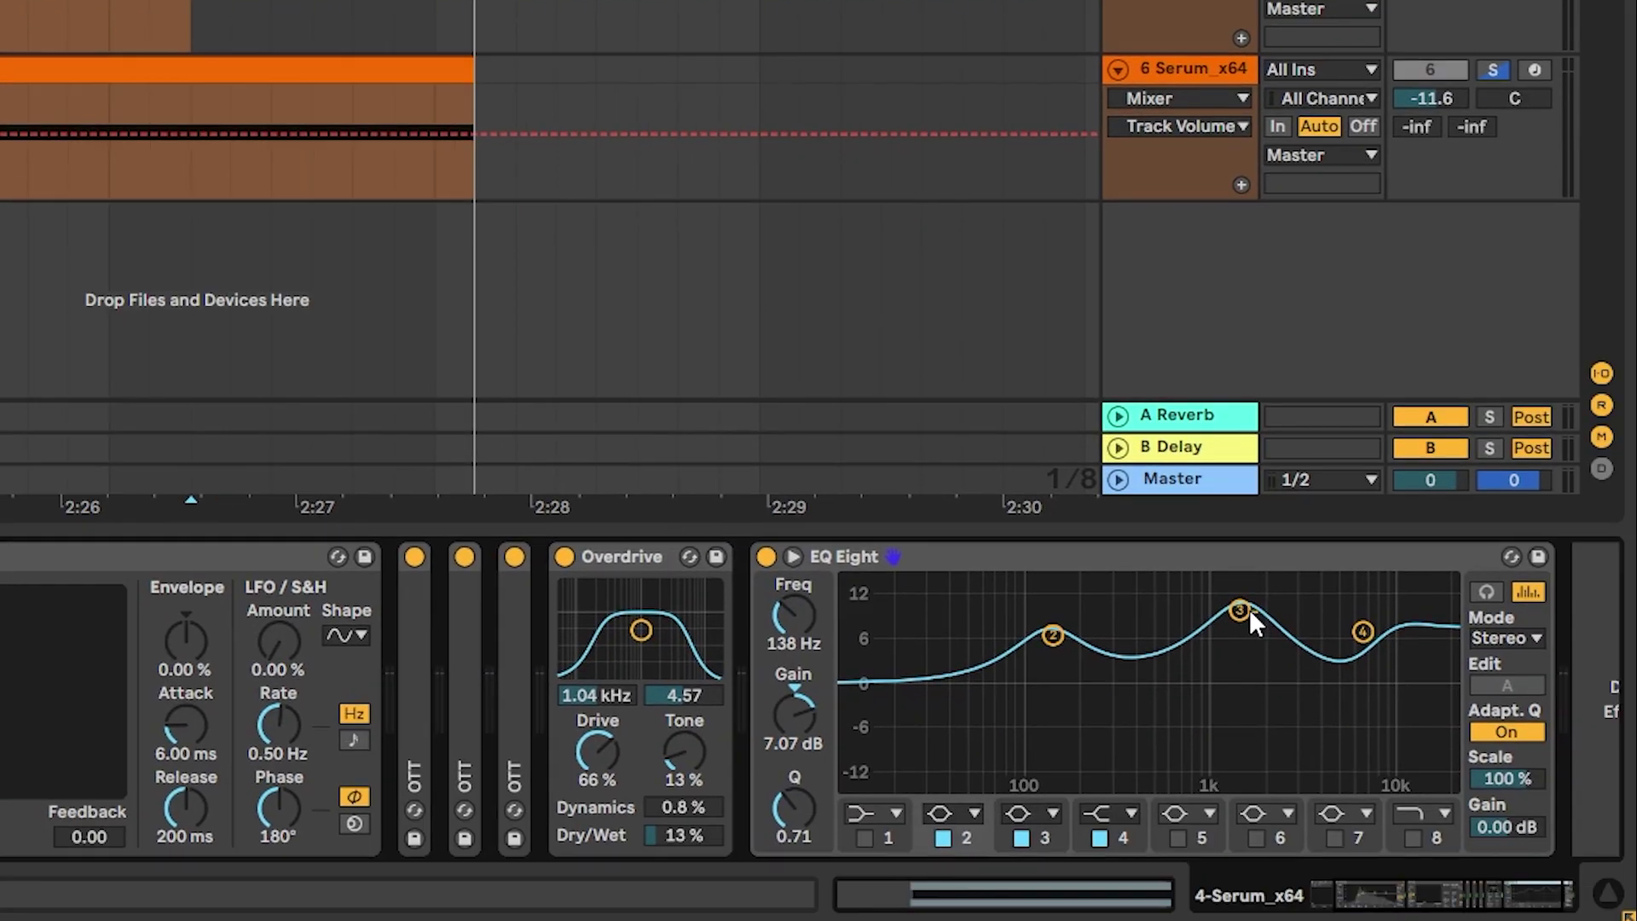
- Reshape band 3 of the final EQ Eight to 1.50 kHz, 8.31 dB and Q 0.37, and audition the loop
mouse_move(1250, 609)
mouse_down()
mouse_move(1178, 610)
mouse_move(1239, 627)
mouse_up()
key(space)
key(space)
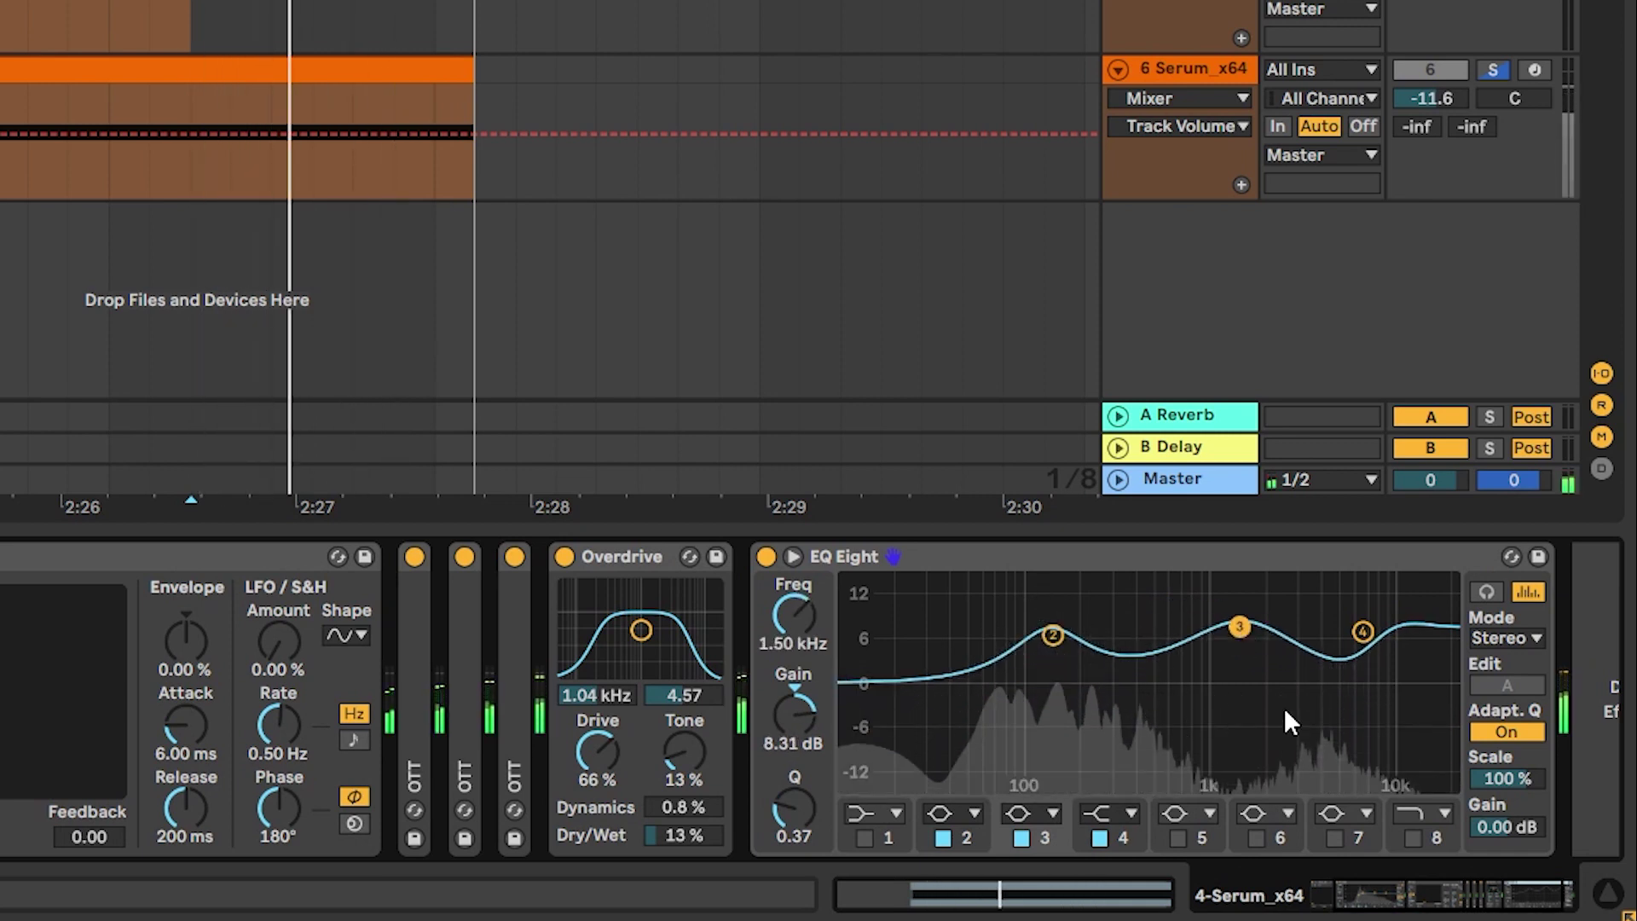
key(space)
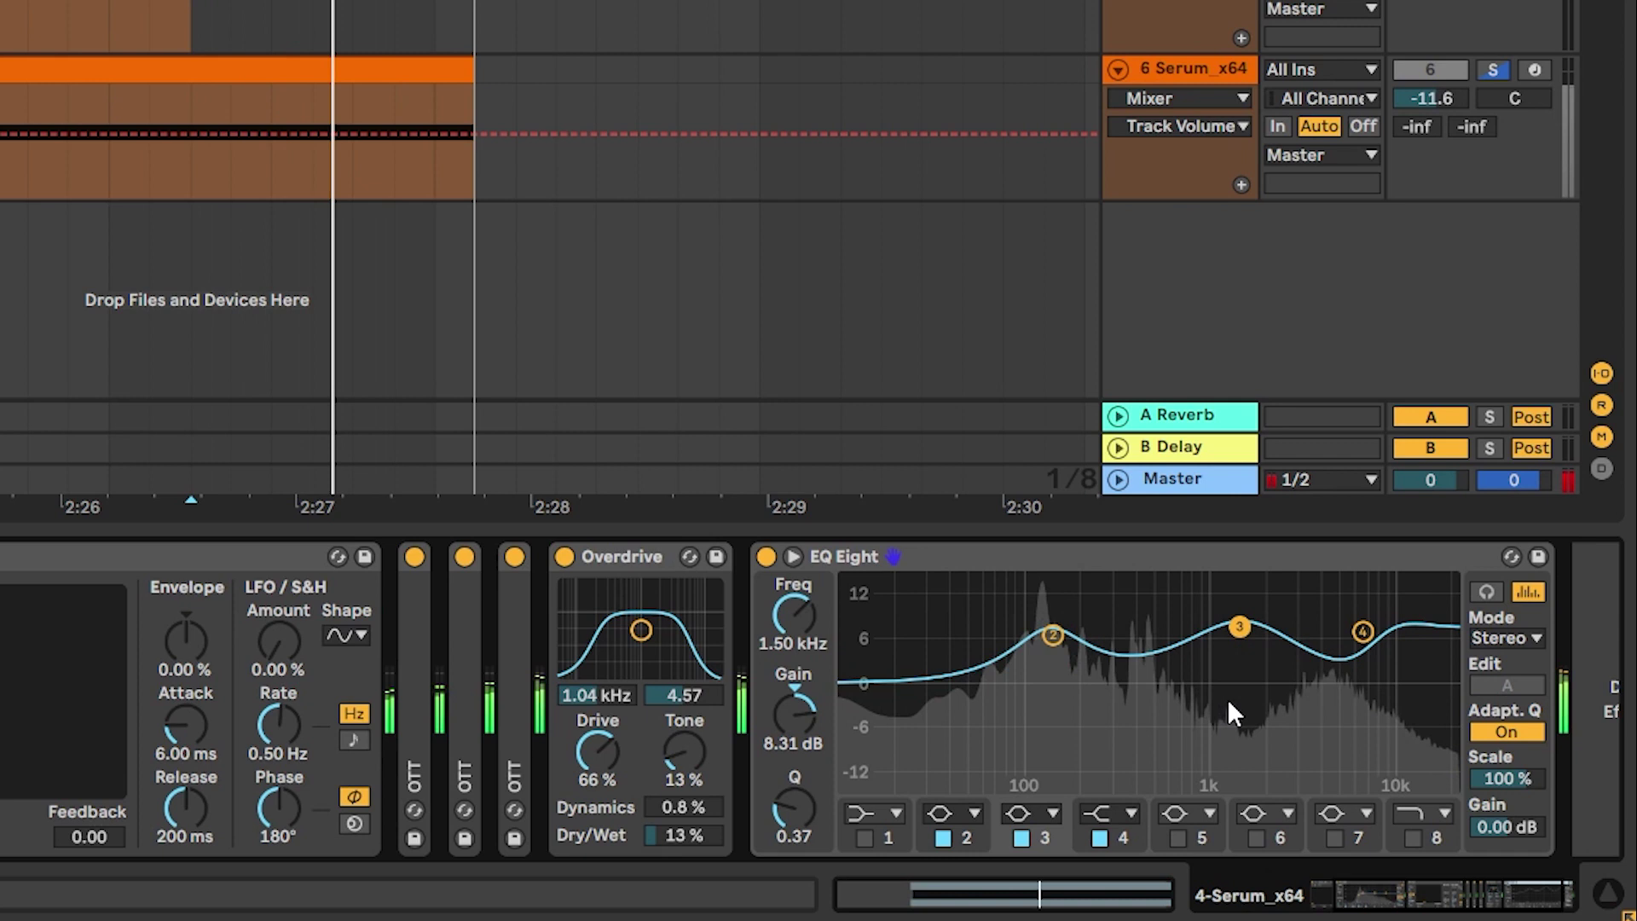
key(space)
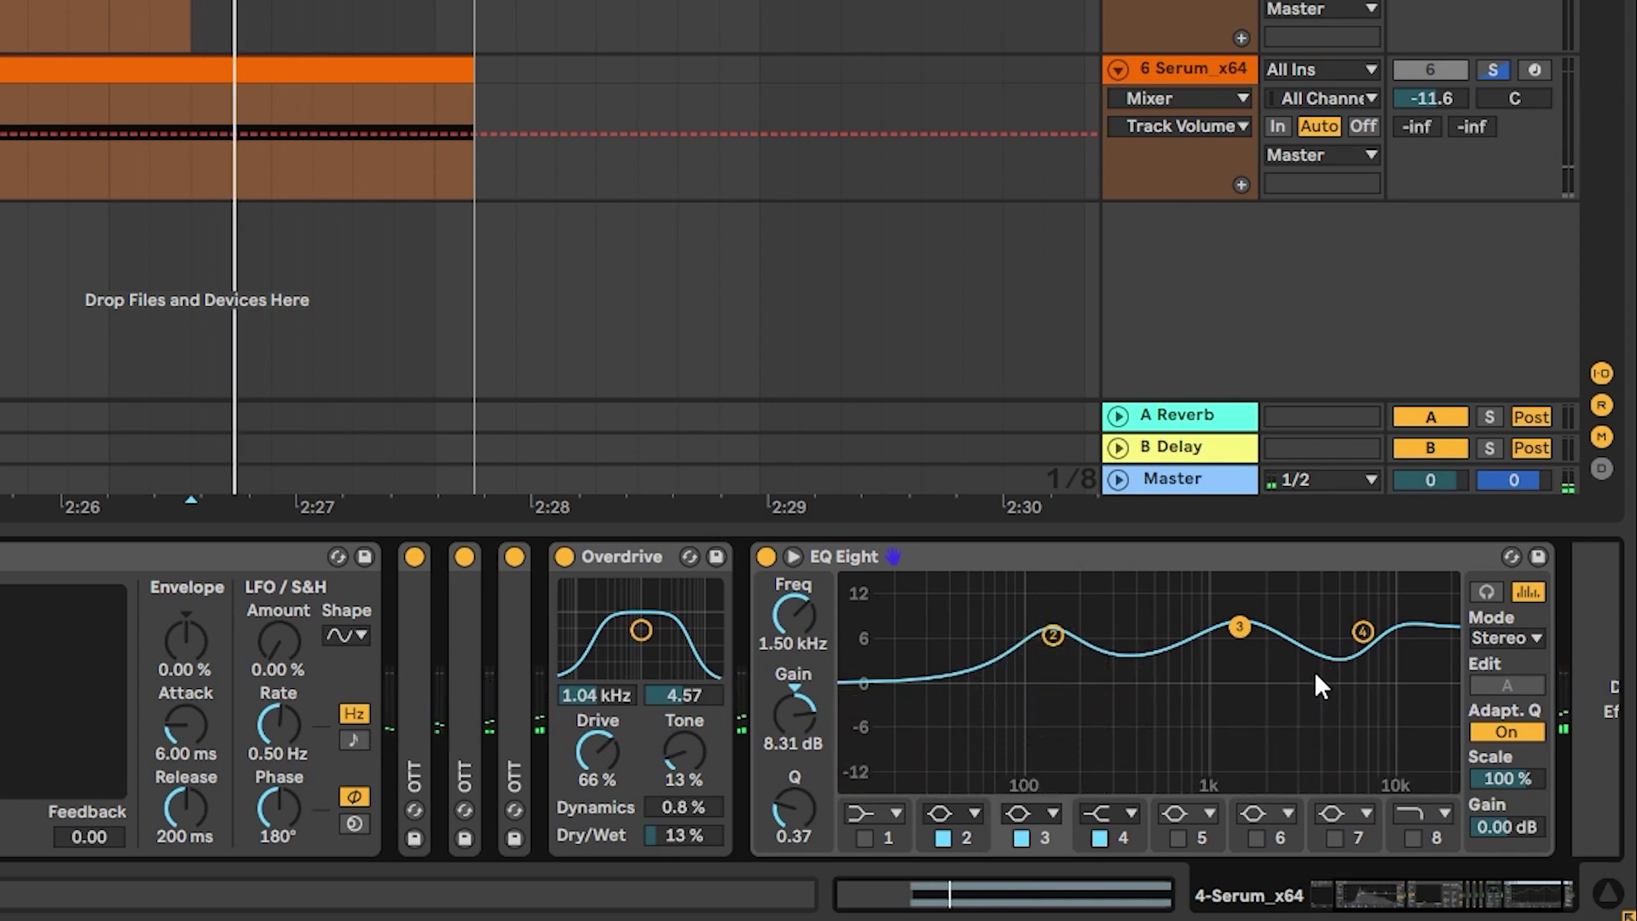
key(space)
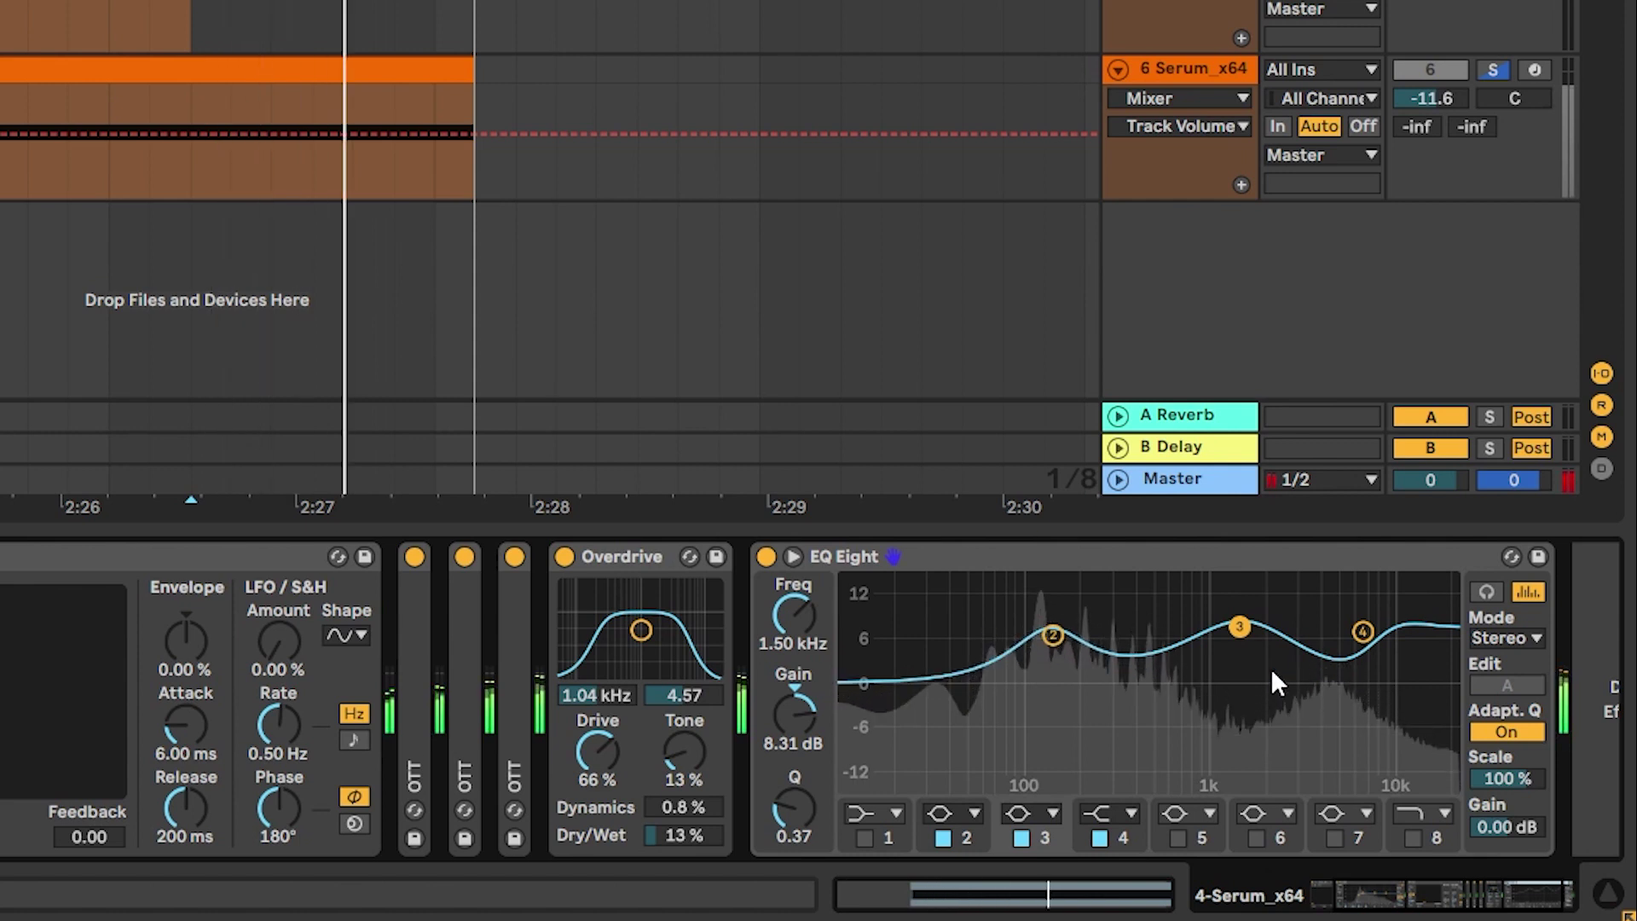
key(space)
- Deactivate the three OTT devices, insert iZotope Trash 2 ahead of the Overdrive and audition the loop
click(509, 606)
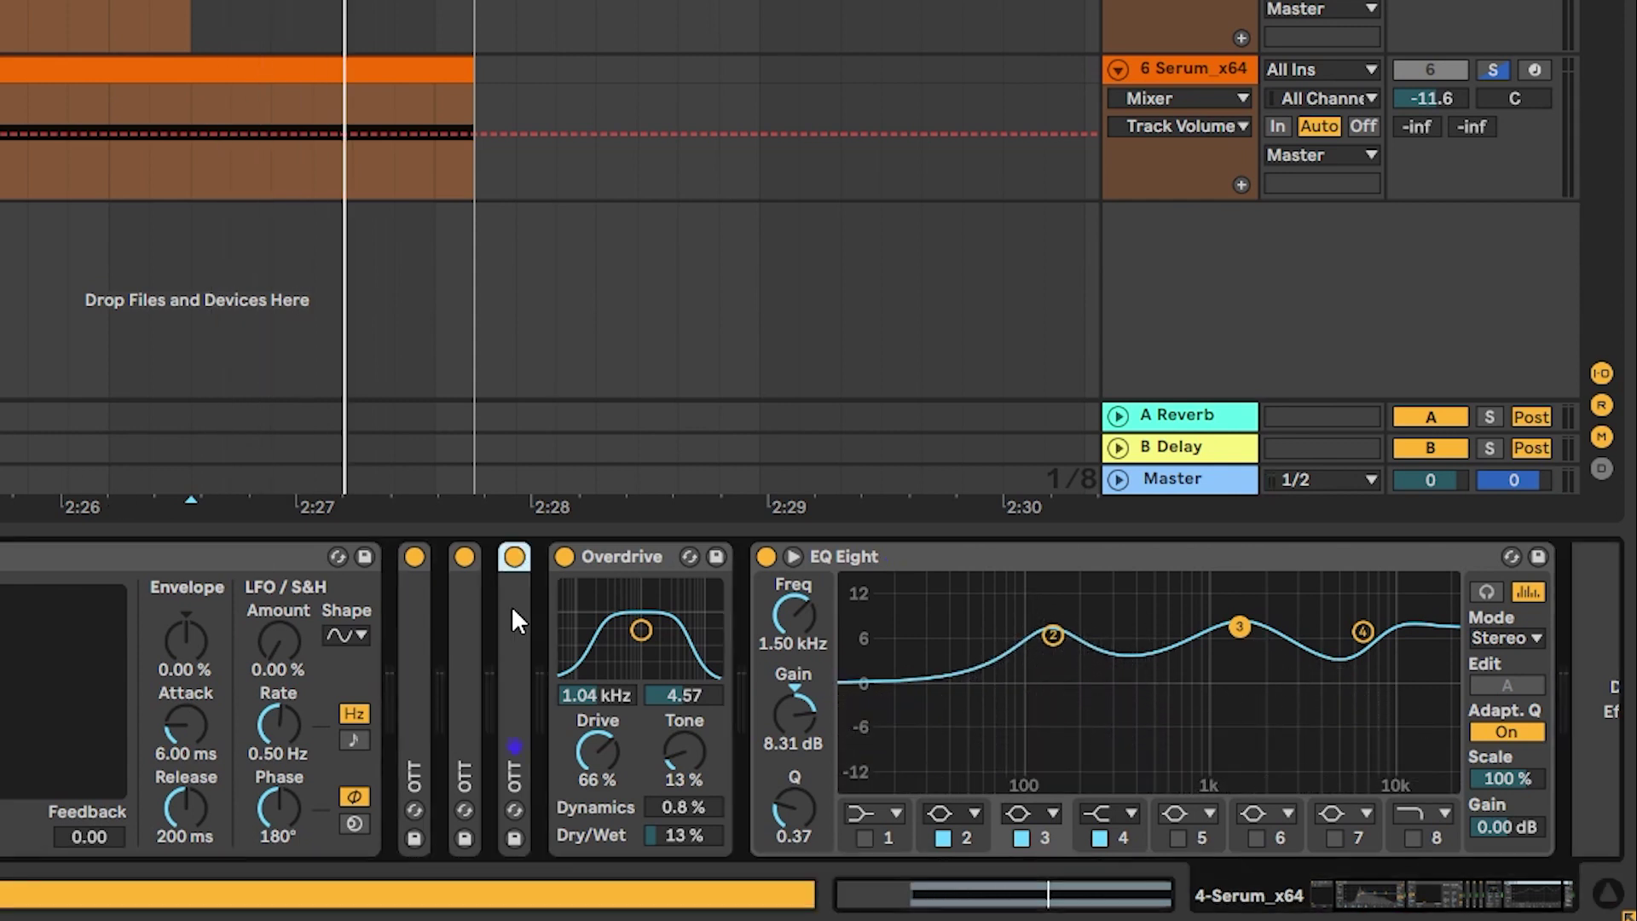
shift+click(413, 604)
key(0)
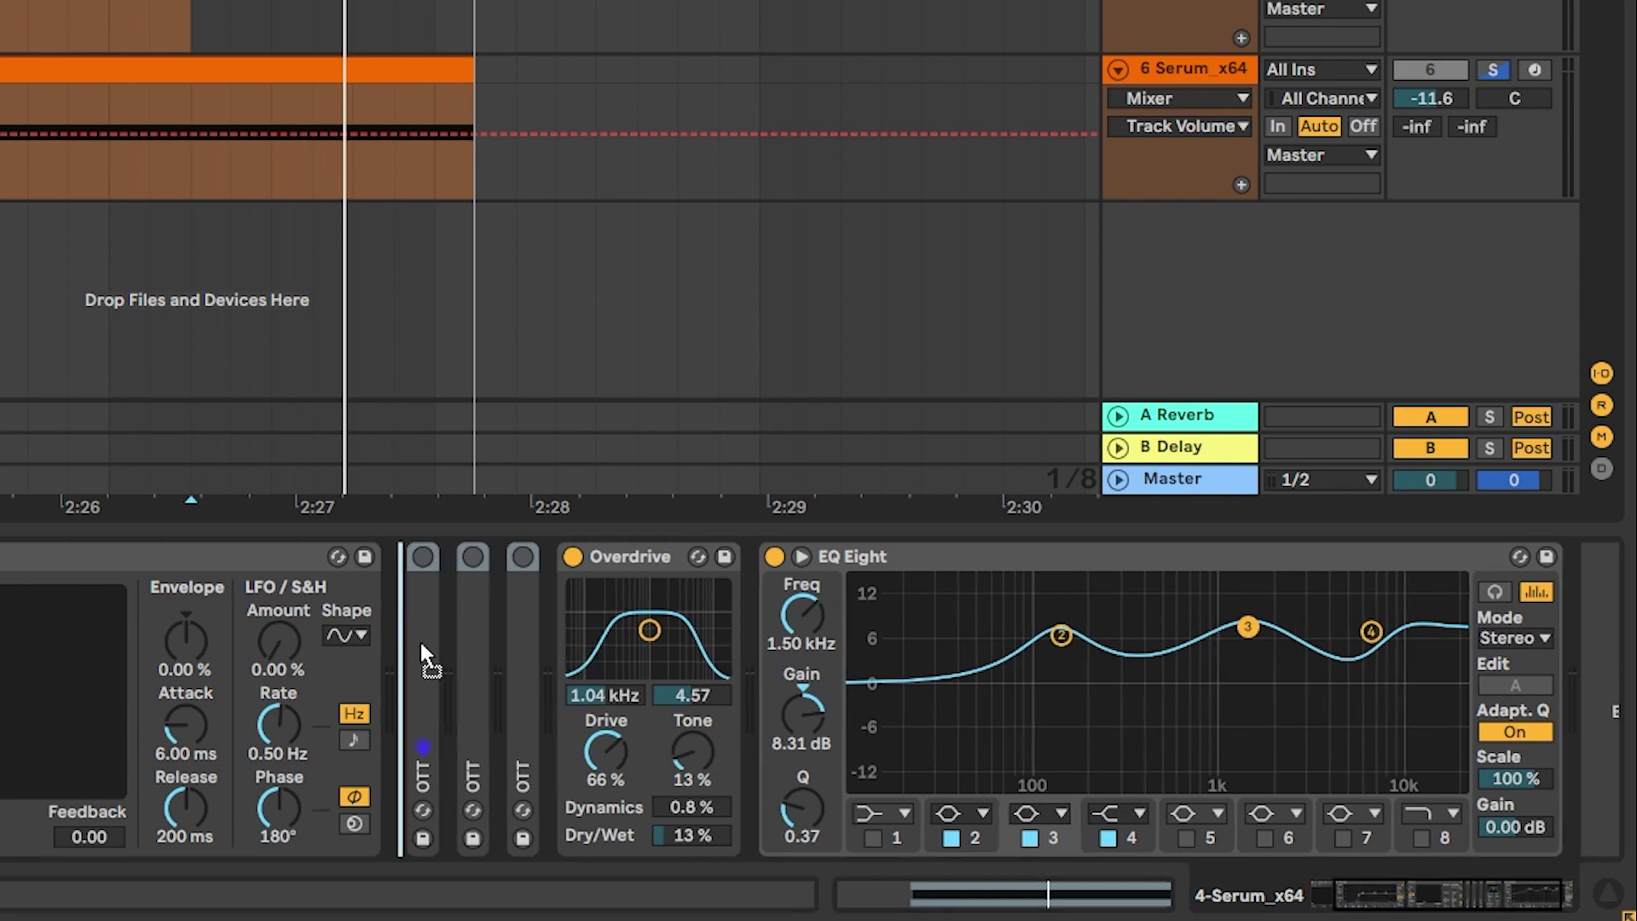
key(Delete)
key(space)
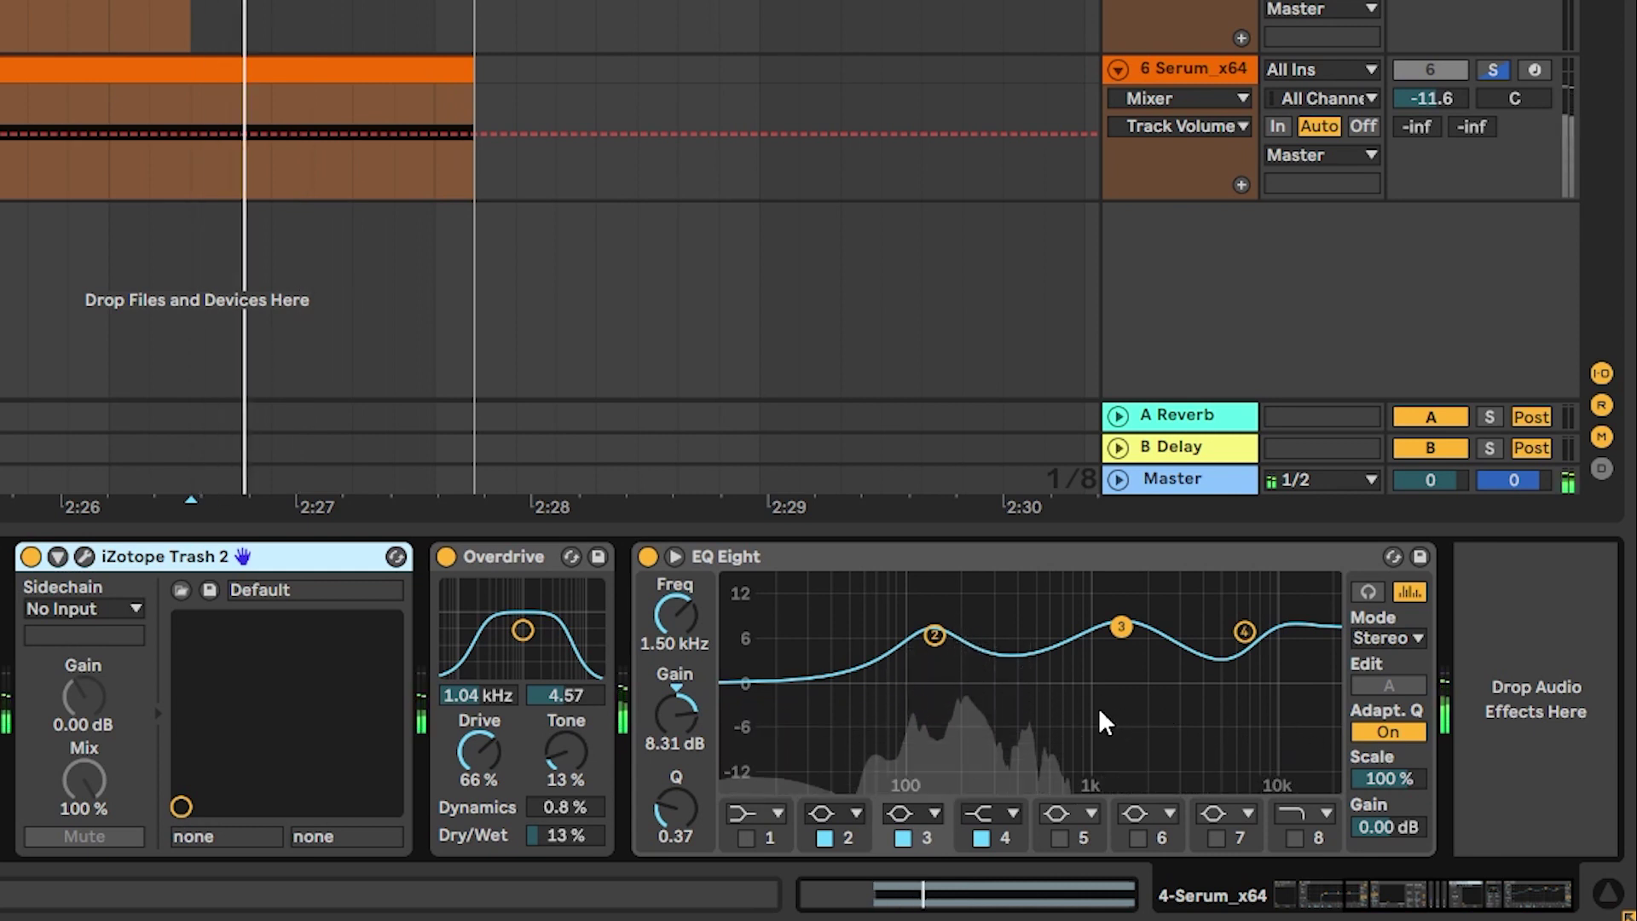
key(space)
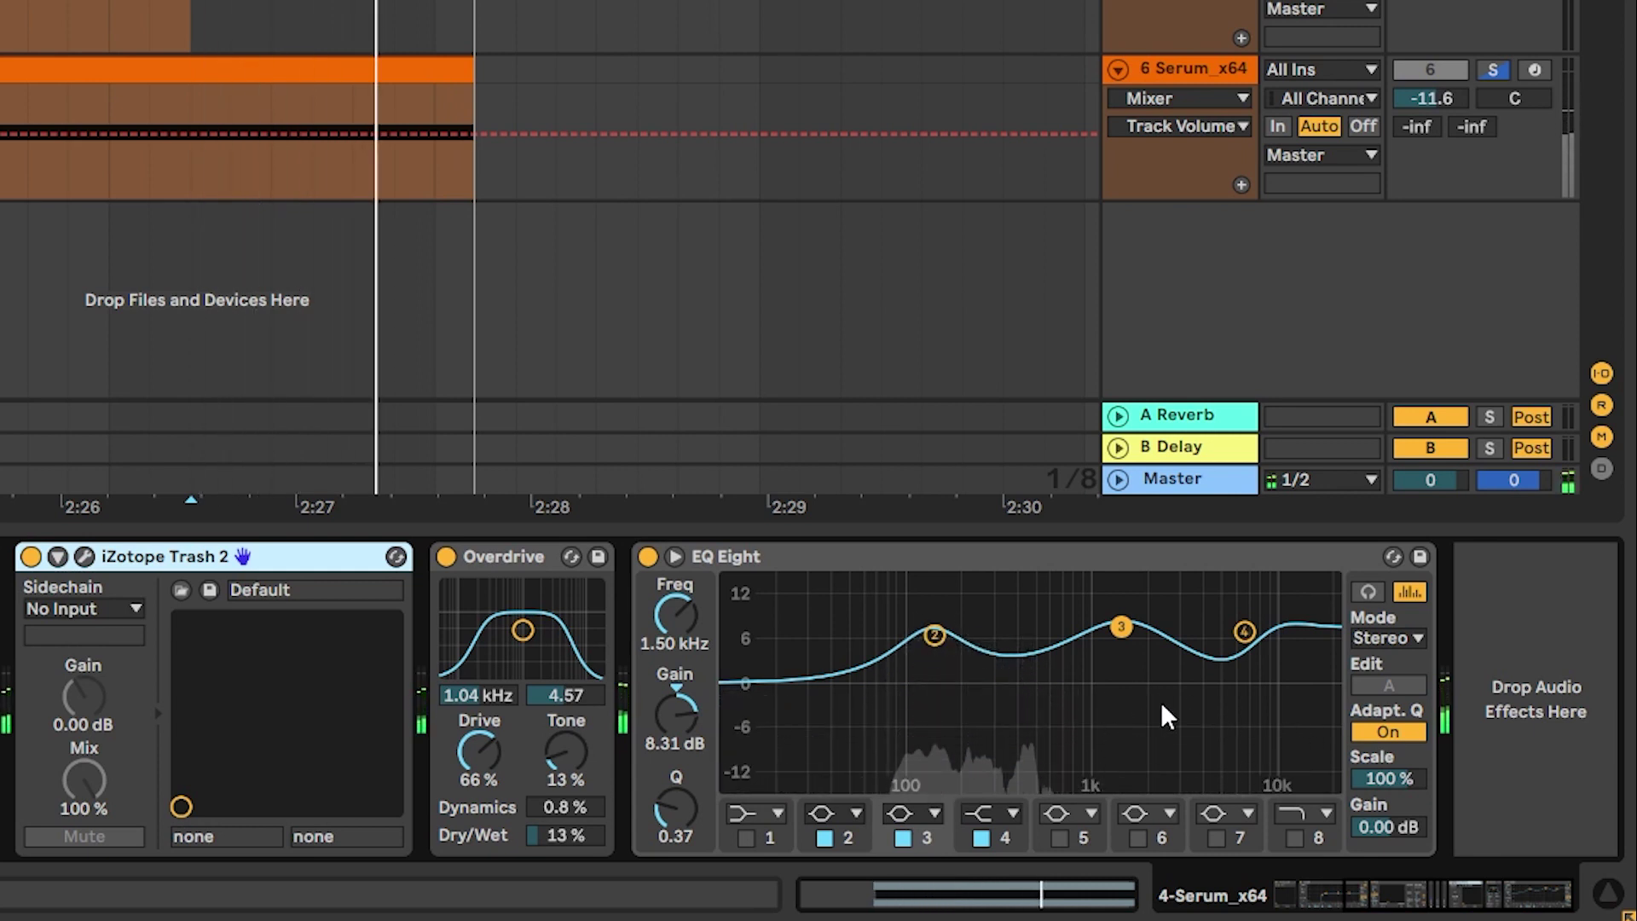
- Open Trash 2, bend band 3's shape curve upward and move the crossover below that band to 834 Hz
click(85, 557)
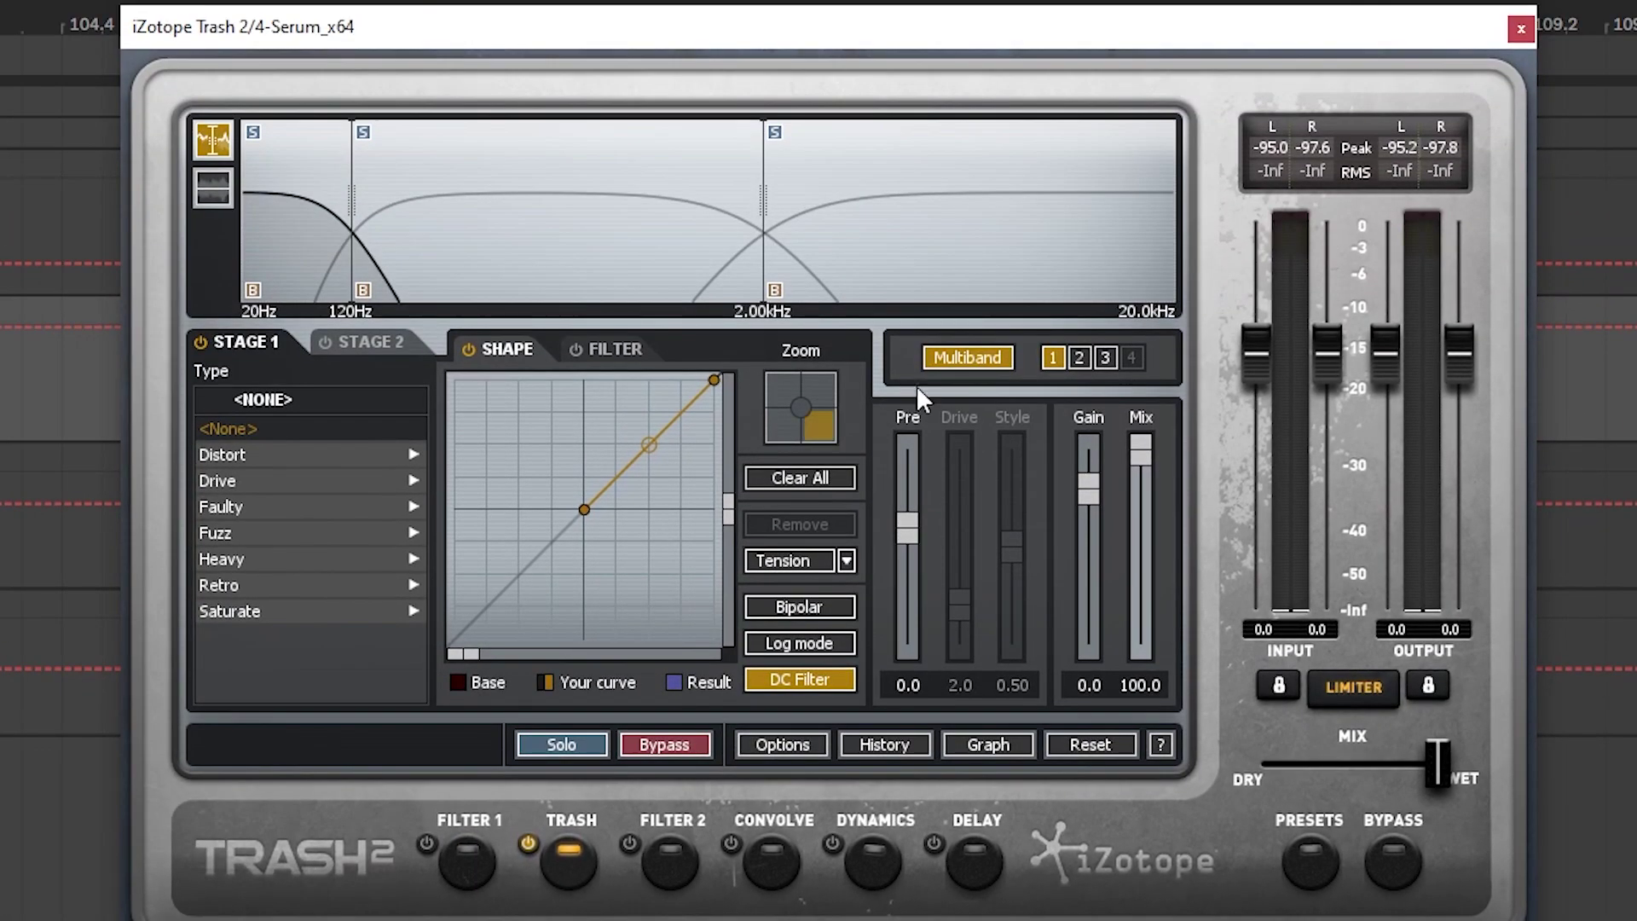
click(942, 247)
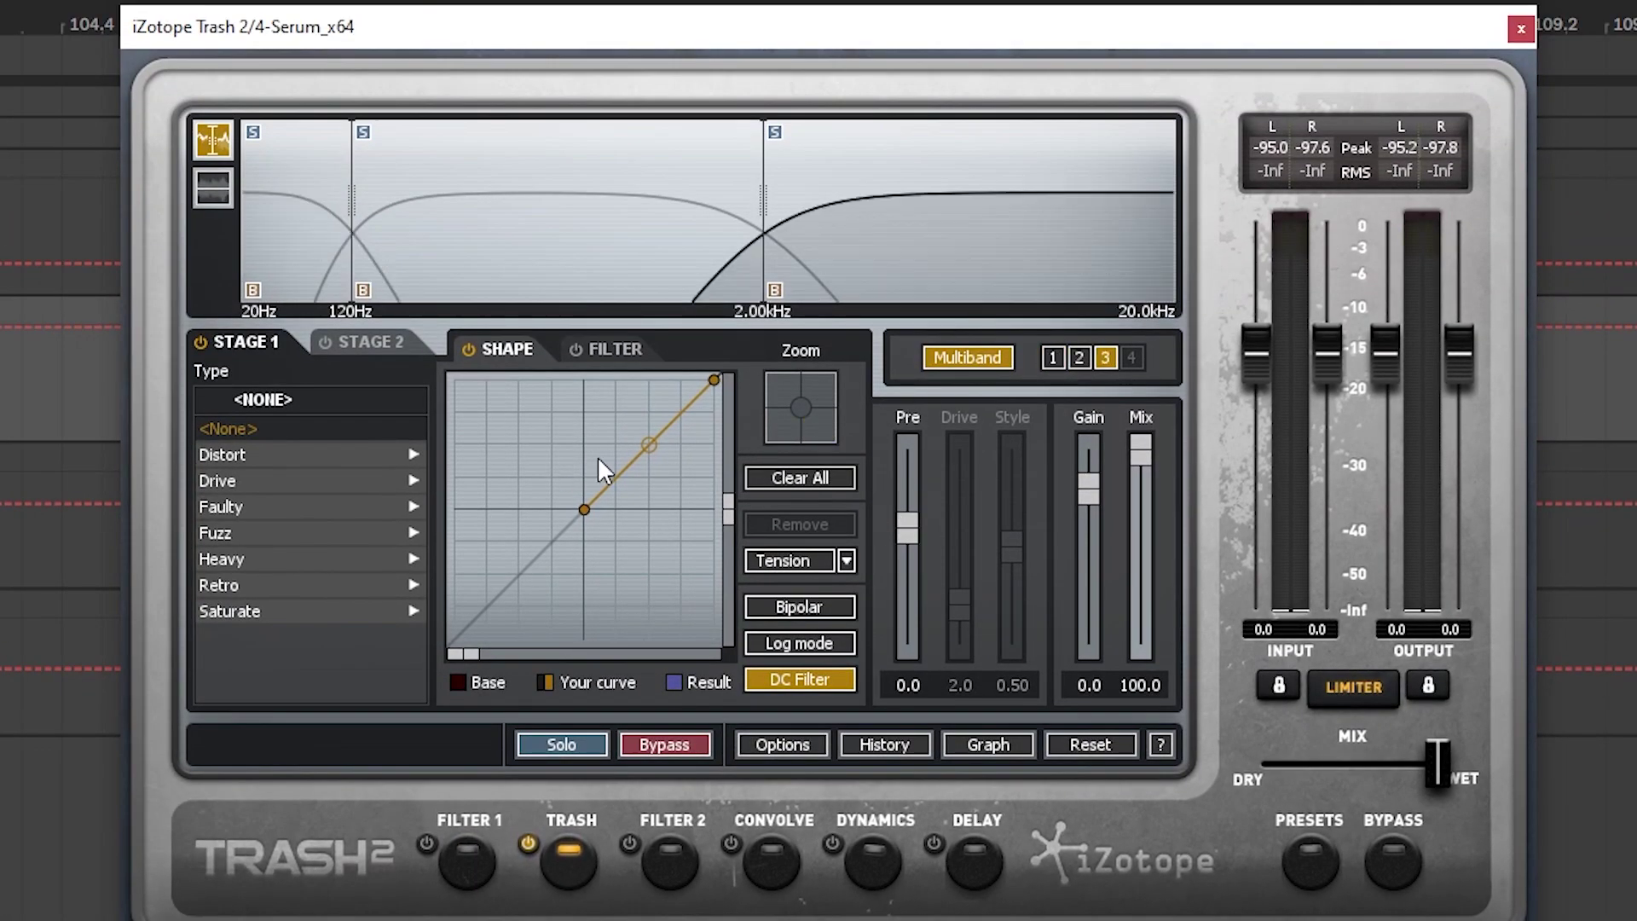
drag(645, 431, 651, 388)
key(space)
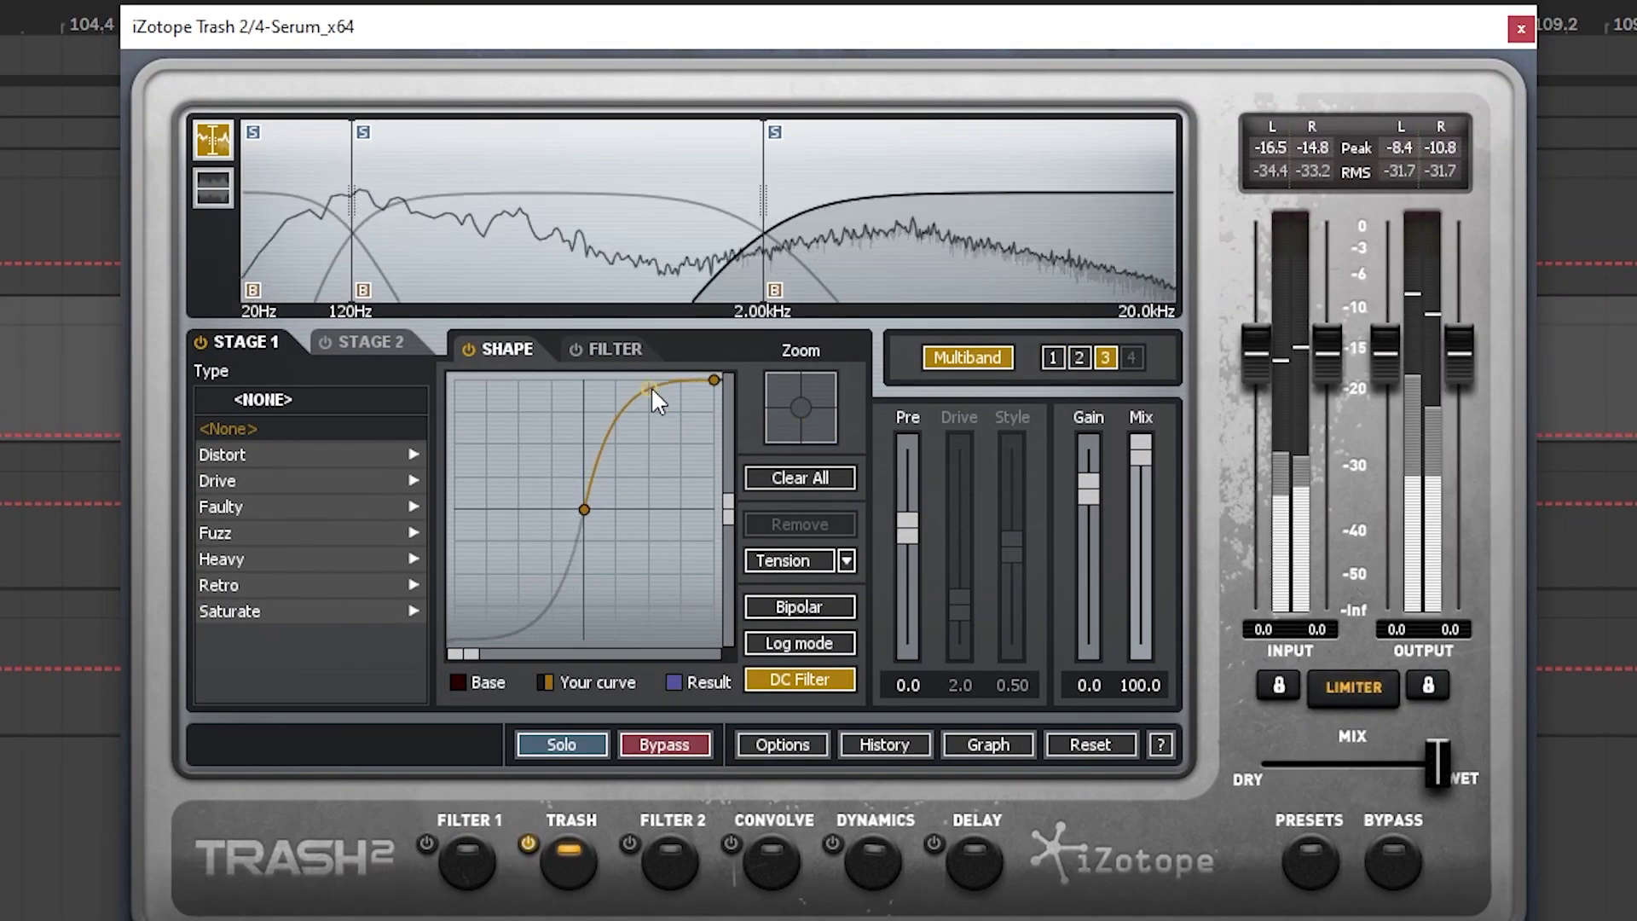
drag(762, 247, 625, 207)
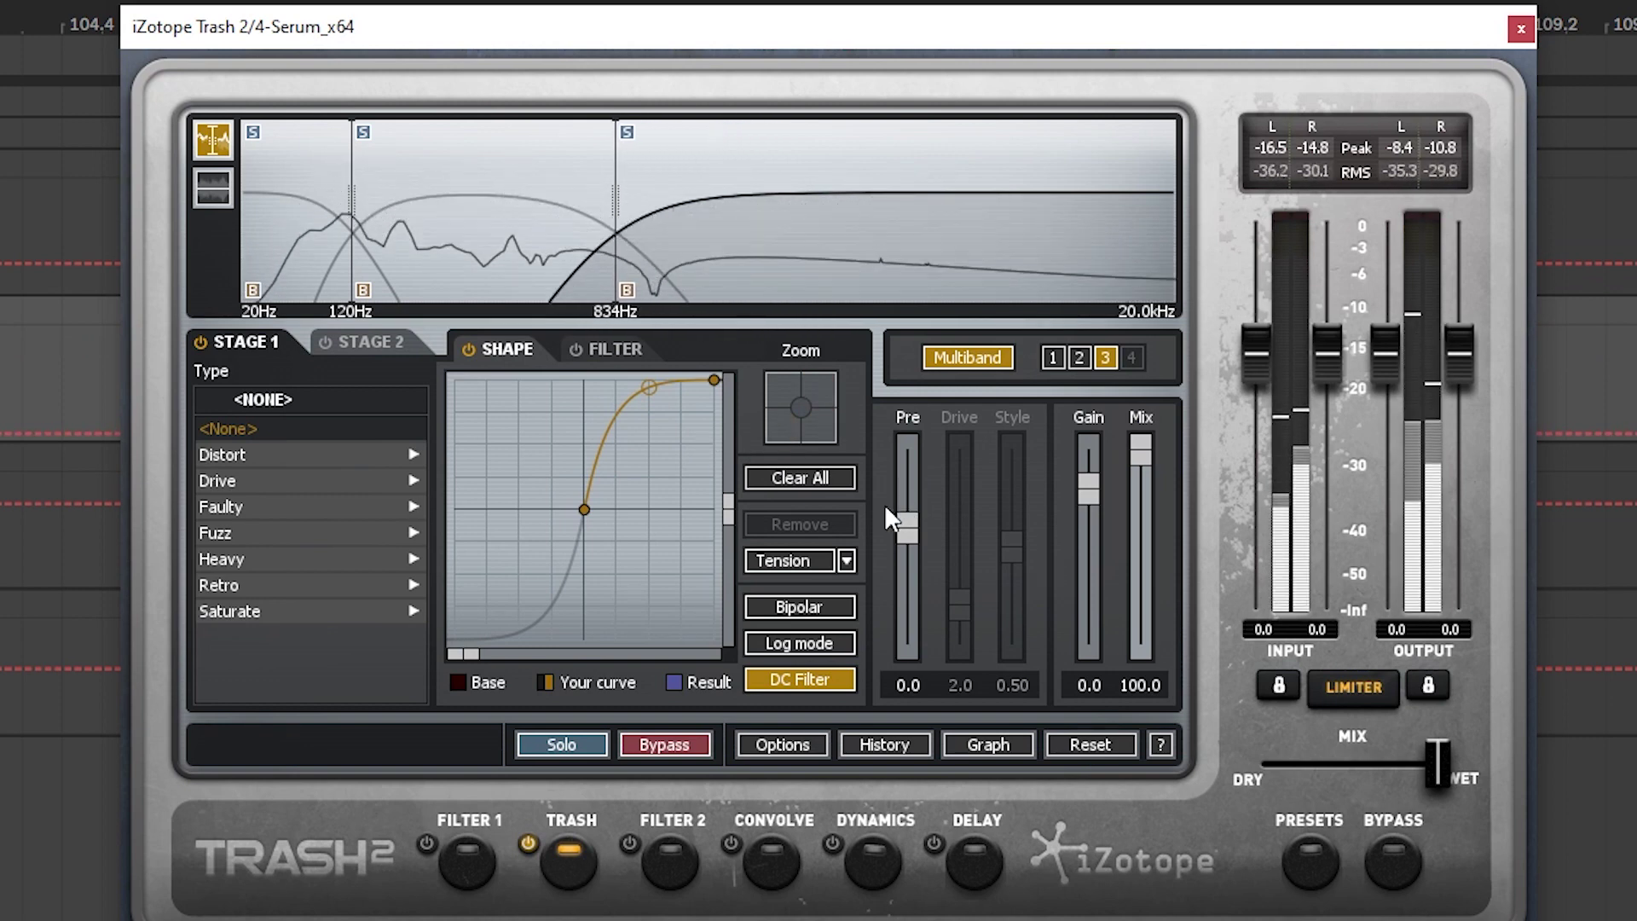
- Audition the Capacity, Crispy and Crunchy Grunge Drive distortions on band 3 and settle on Crungey Grunch
click(294, 481)
click(226, 481)
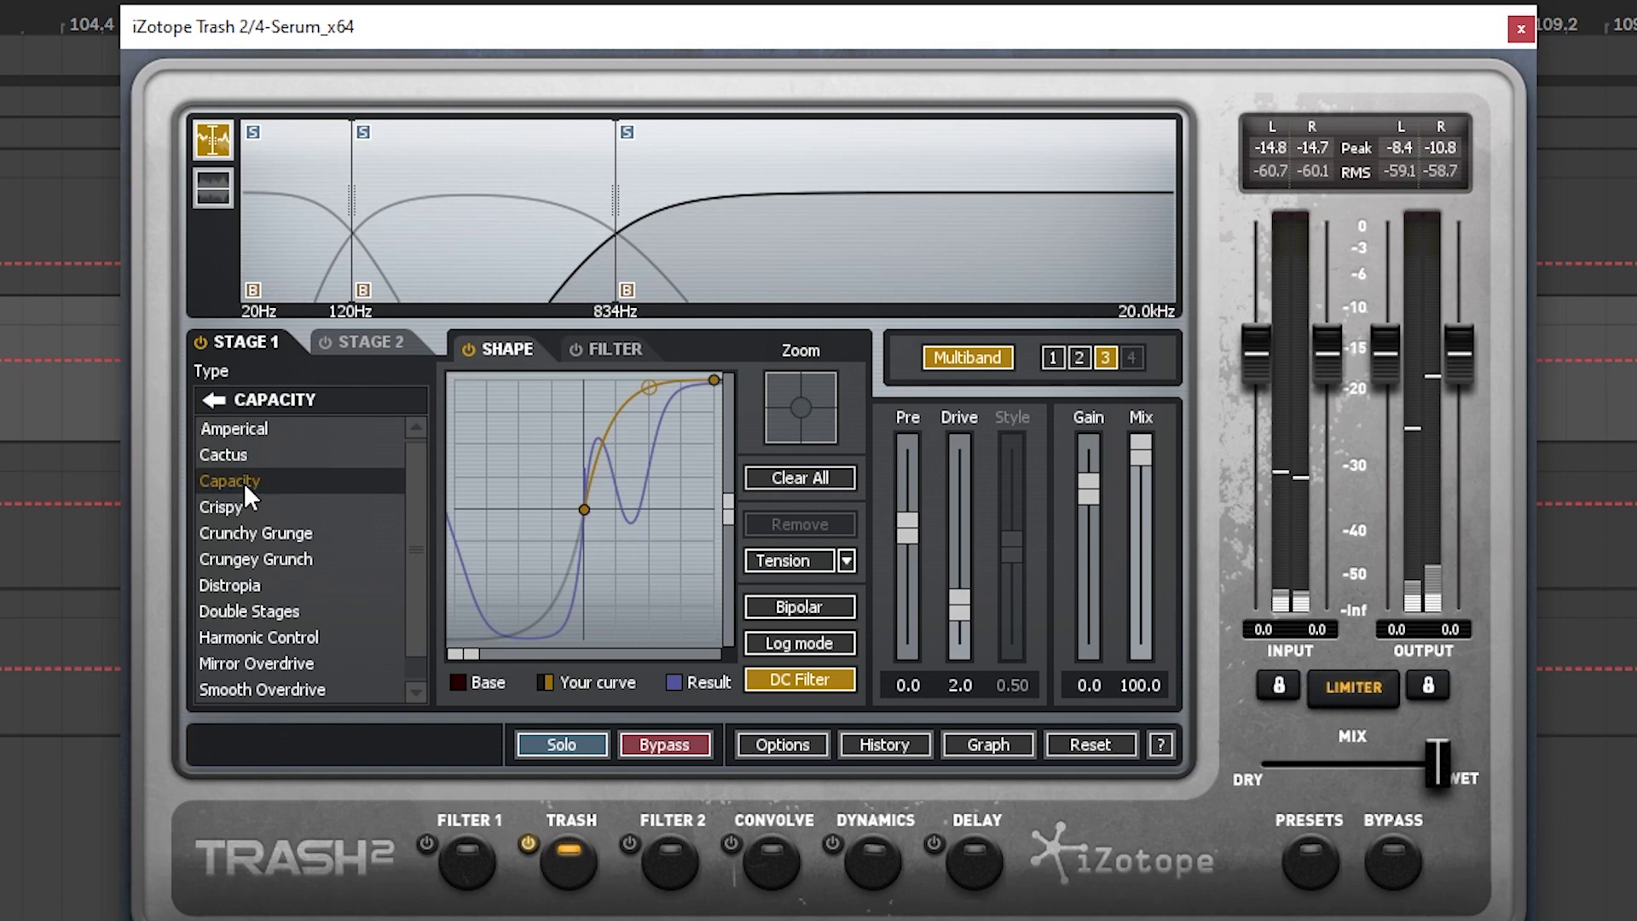
click(229, 508)
click(252, 533)
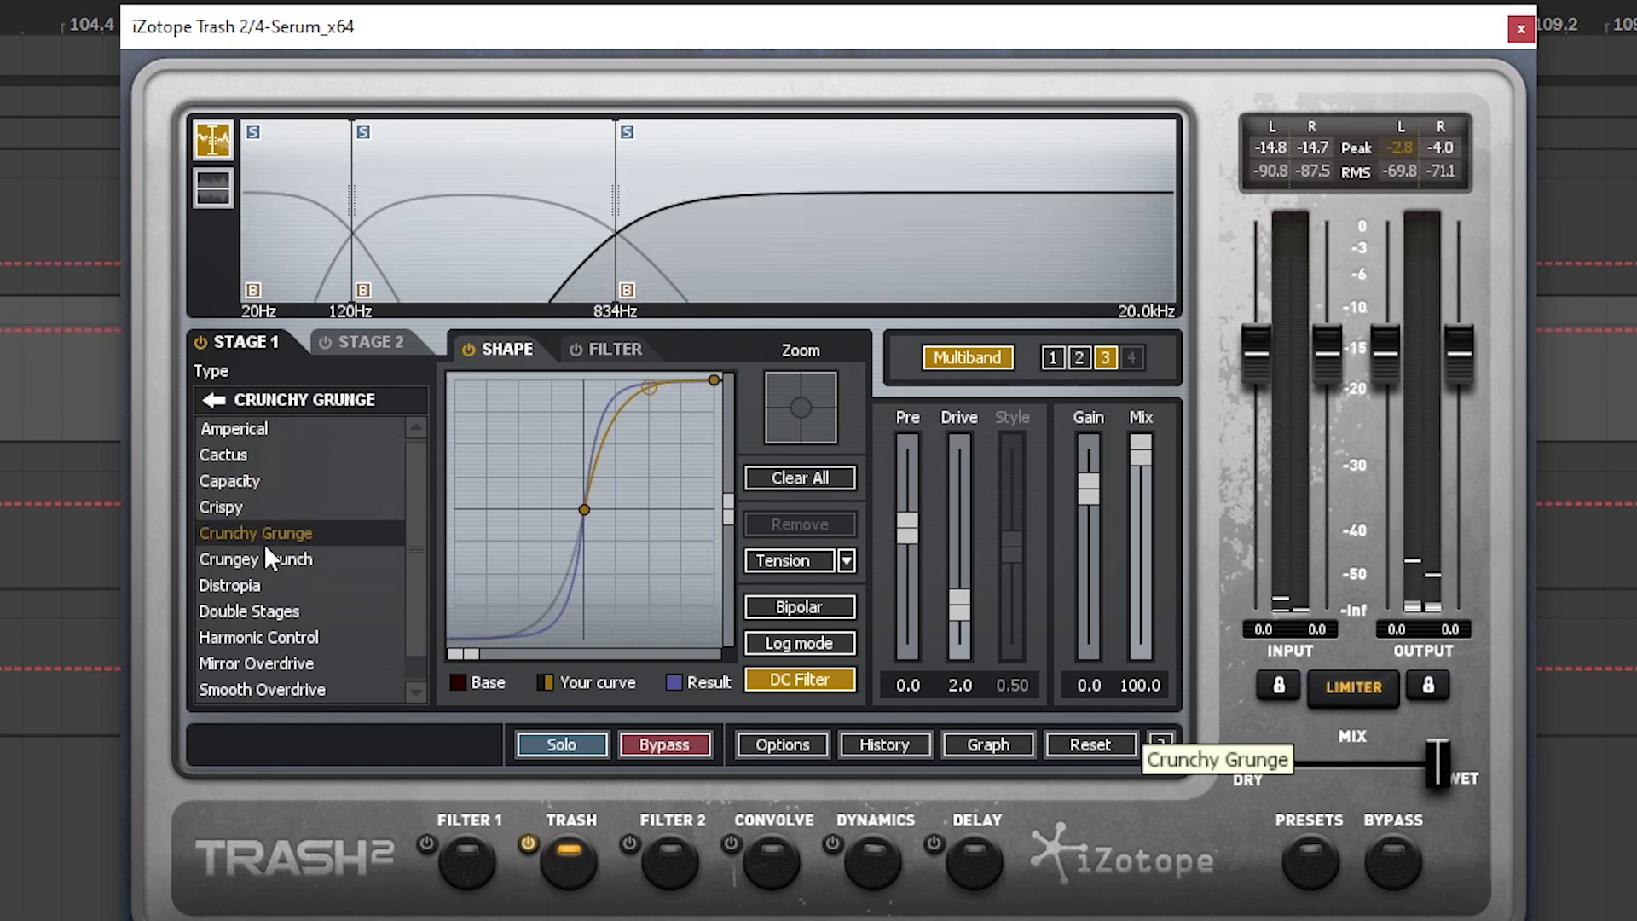
click(271, 558)
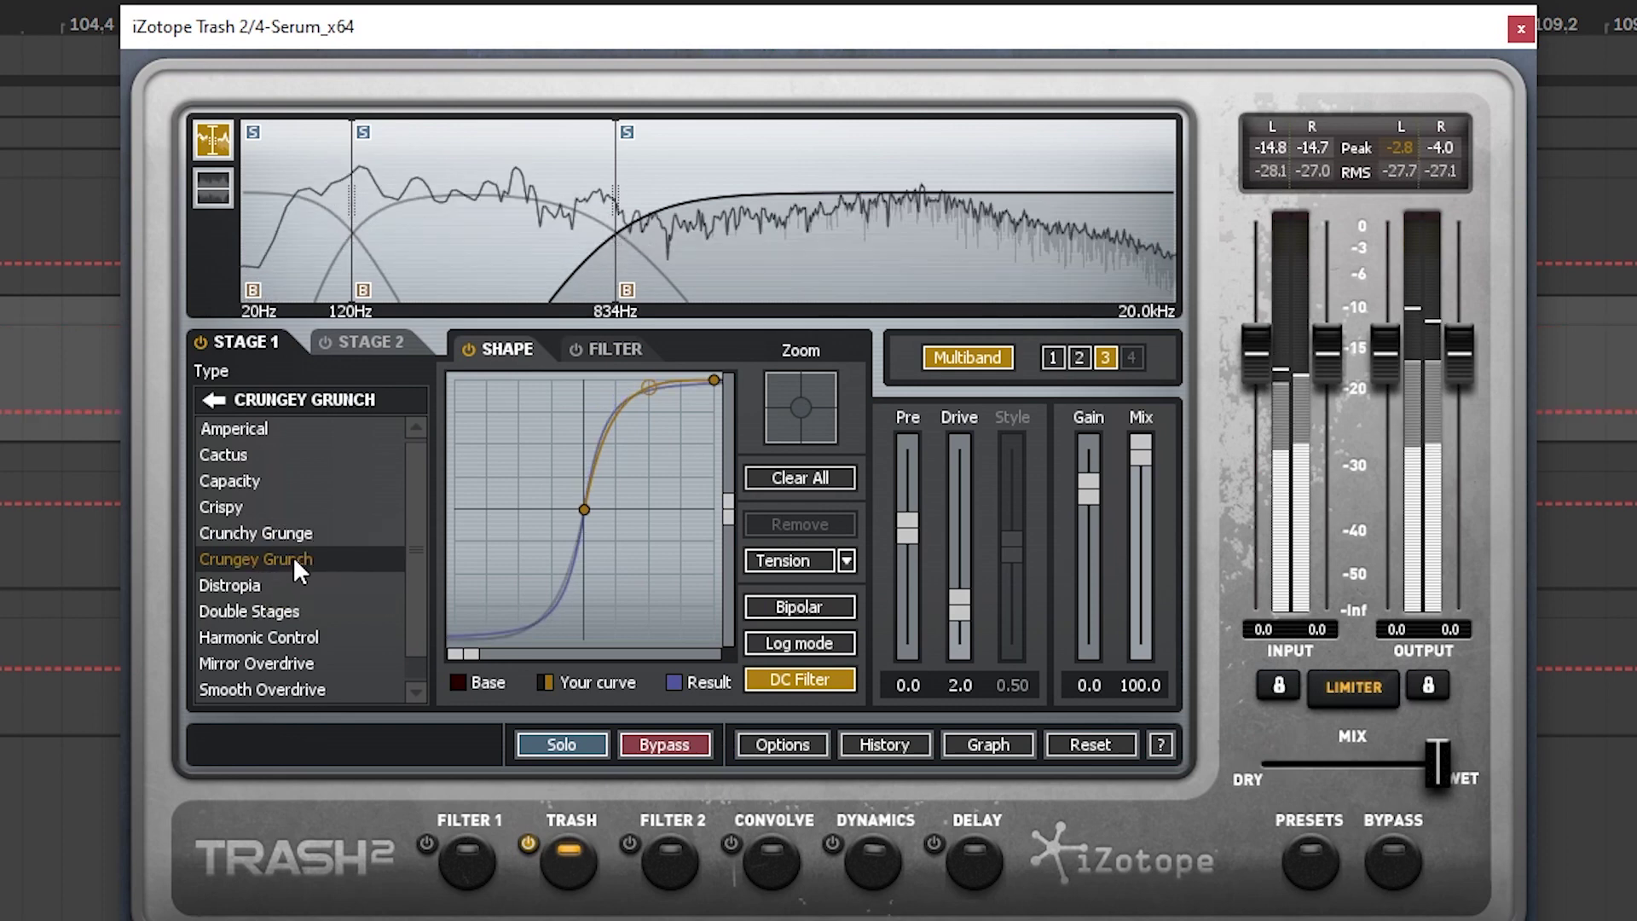
- Apply the Distropia Drive distortion to band 2, raise its Drive to 7.1 and bend its shape curve downward
click(530, 256)
click(290, 479)
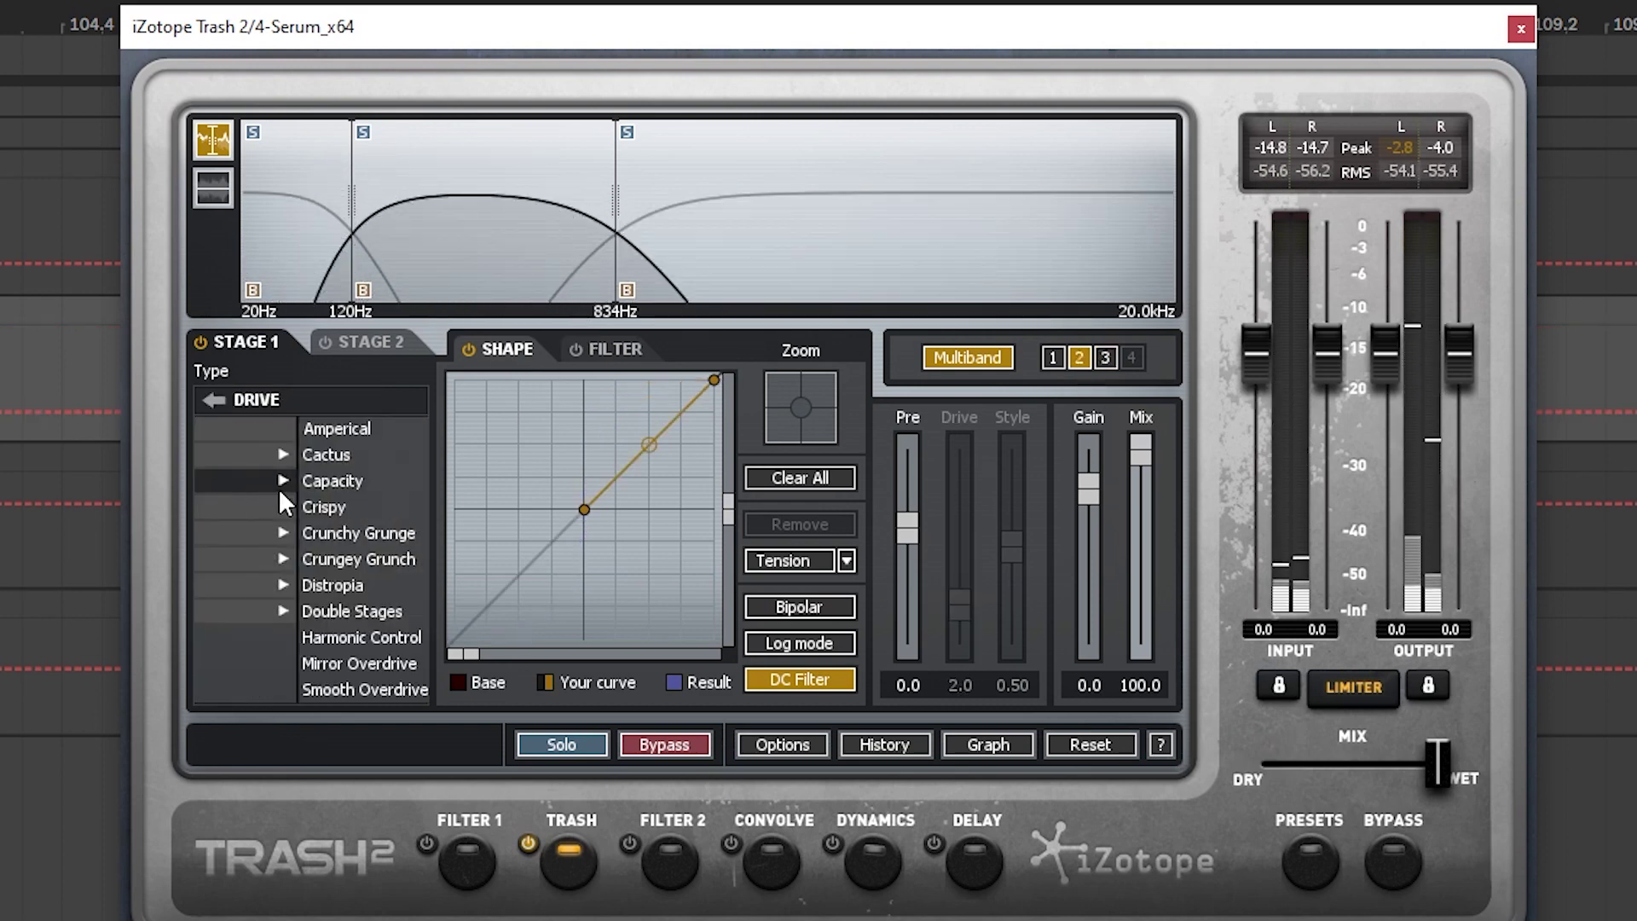
click(290, 588)
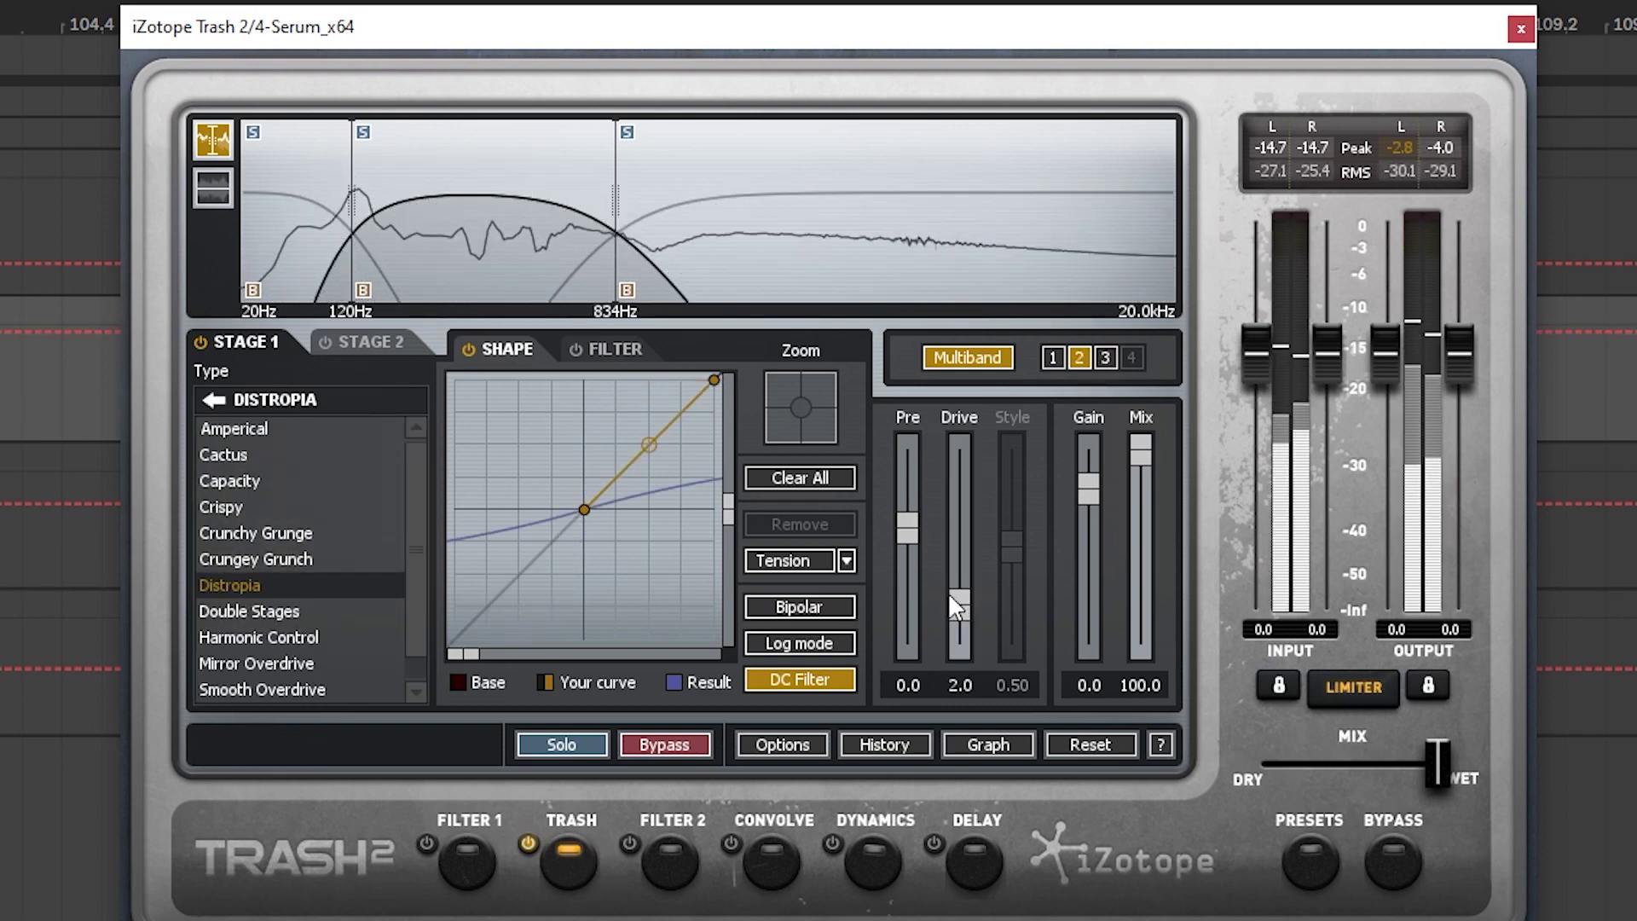
drag(959, 607, 966, 505)
drag(649, 445, 649, 476)
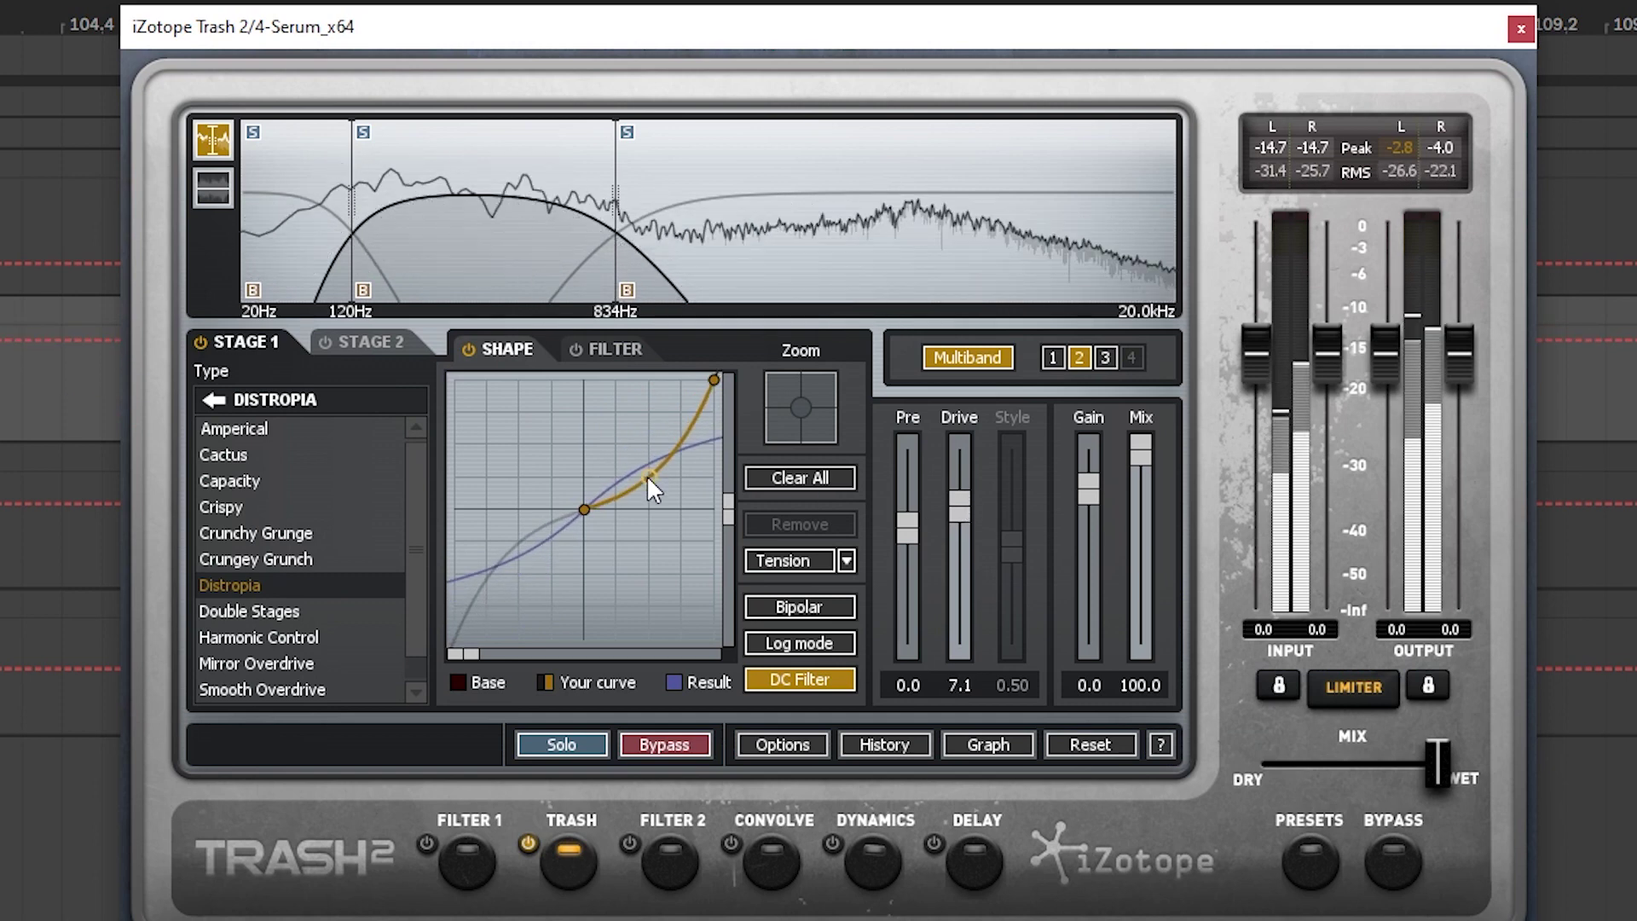
- Review band 3, and bend band 1's shape curve upward
click(697, 256)
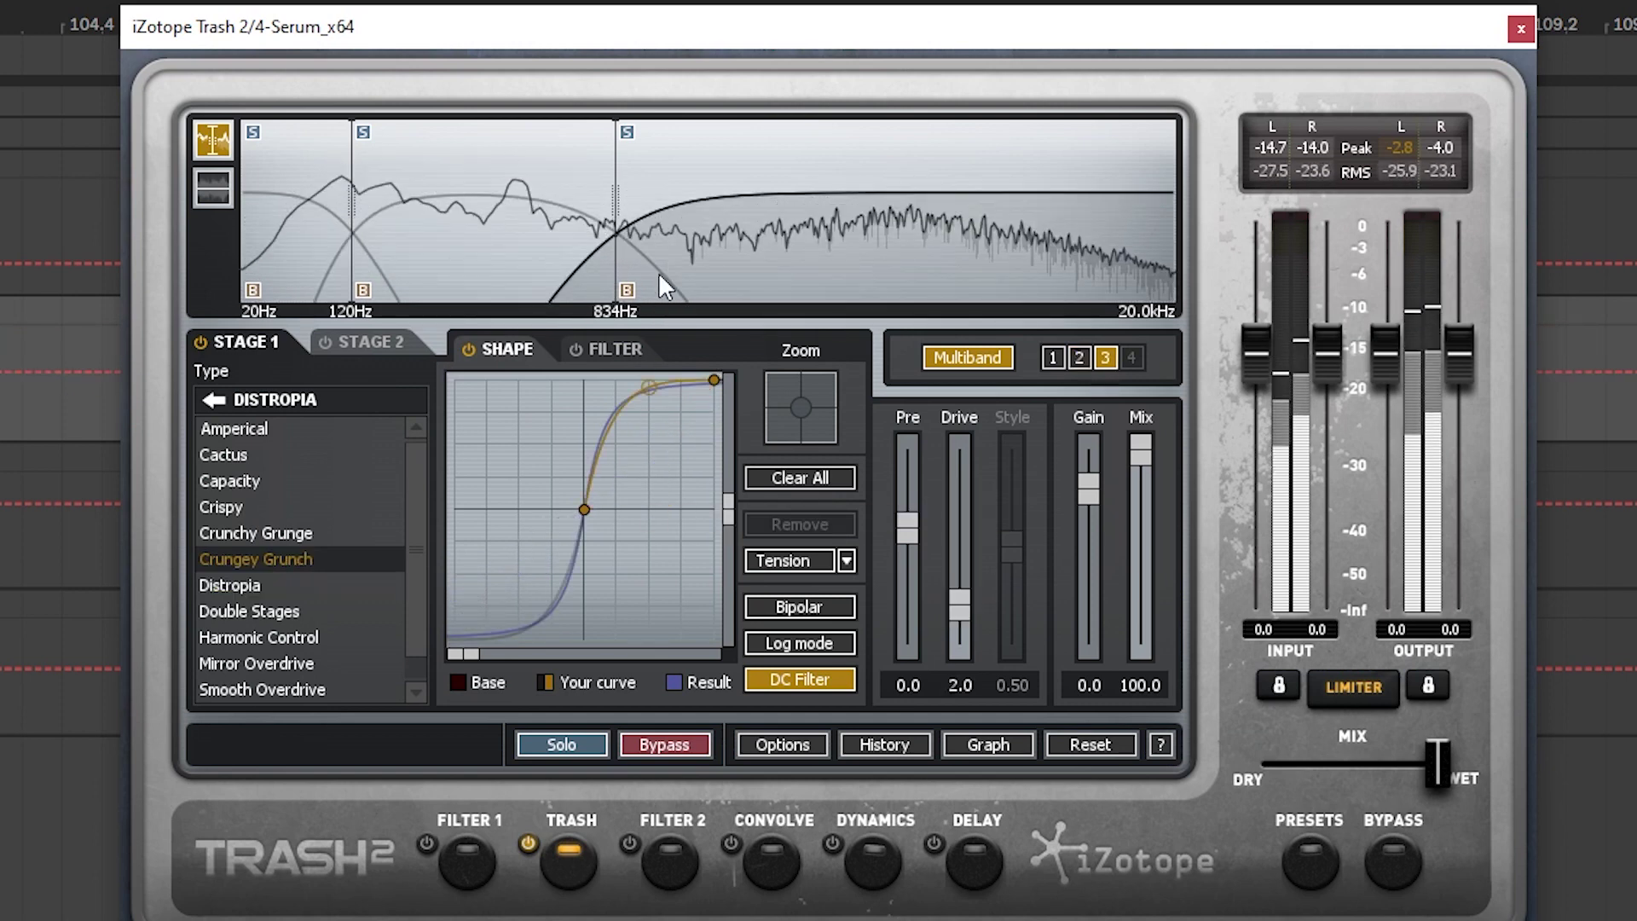
key(space)
click(416, 447)
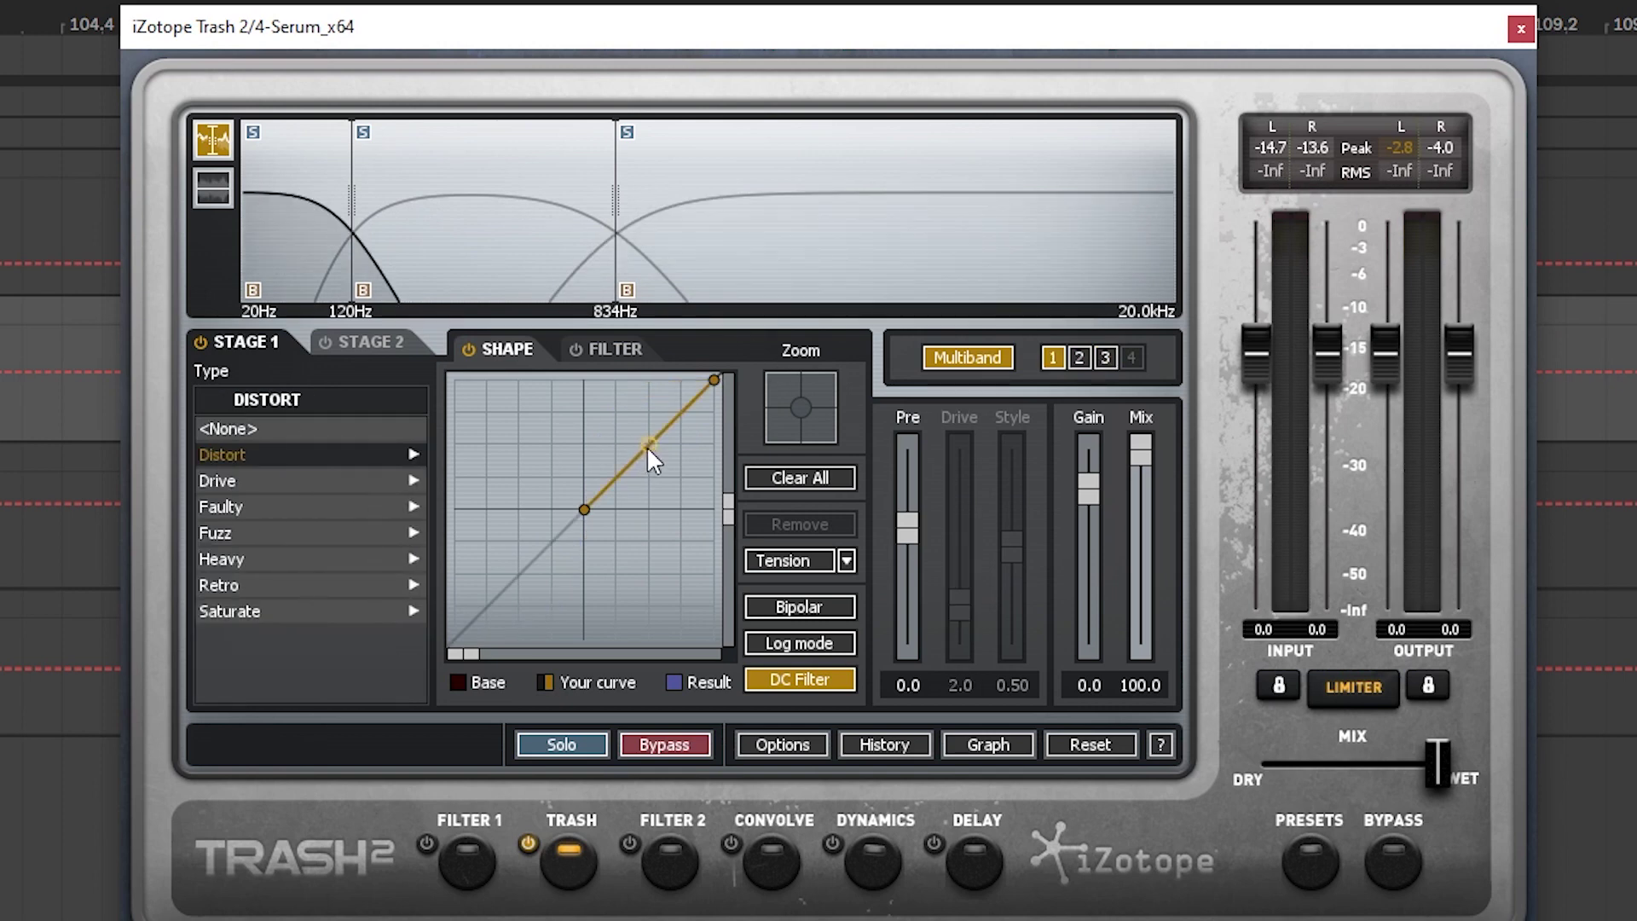
drag(652, 439, 655, 405)
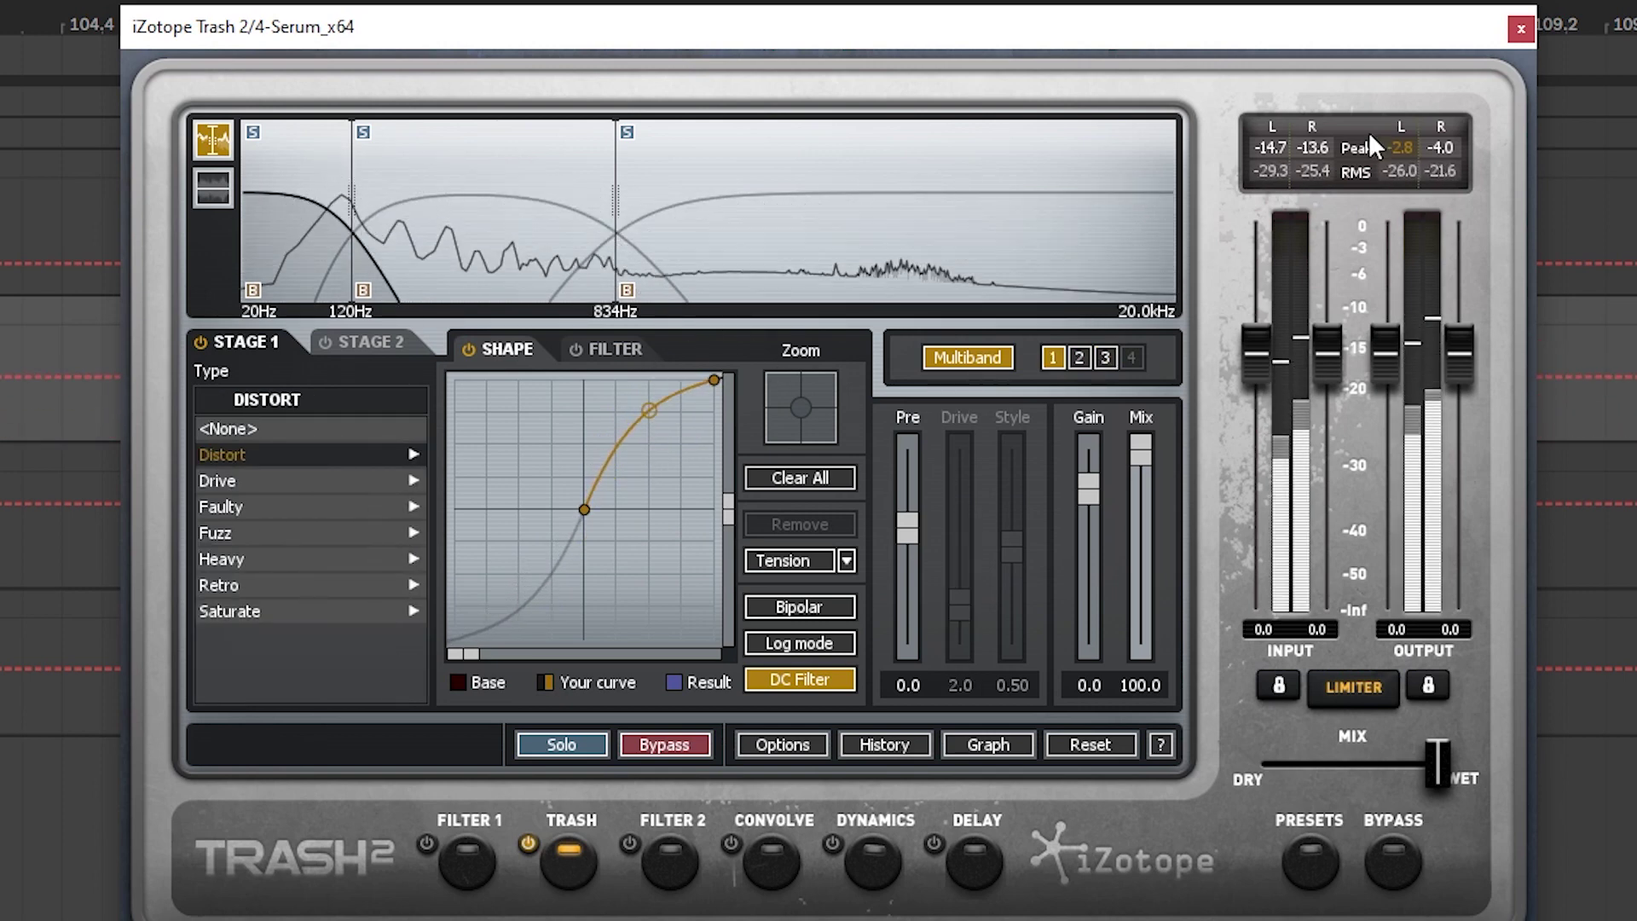
- Close Trash 2, open the track's Serum, turn off the Compressor in its effects and audition the loop
click(1517, 32)
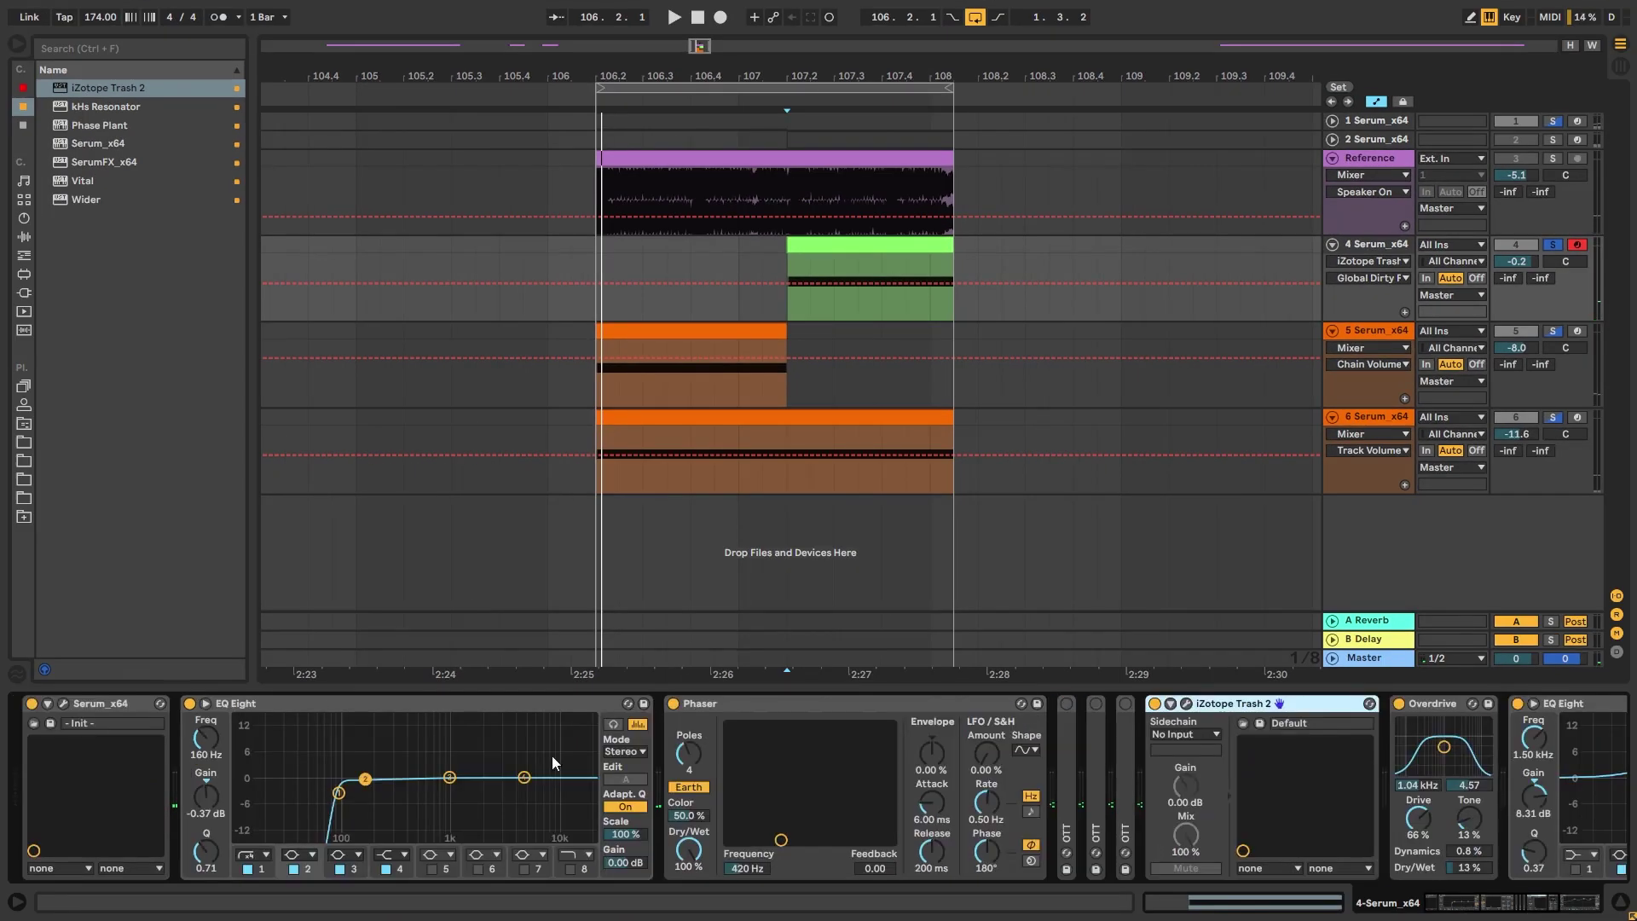
click(65, 704)
click(601, 107)
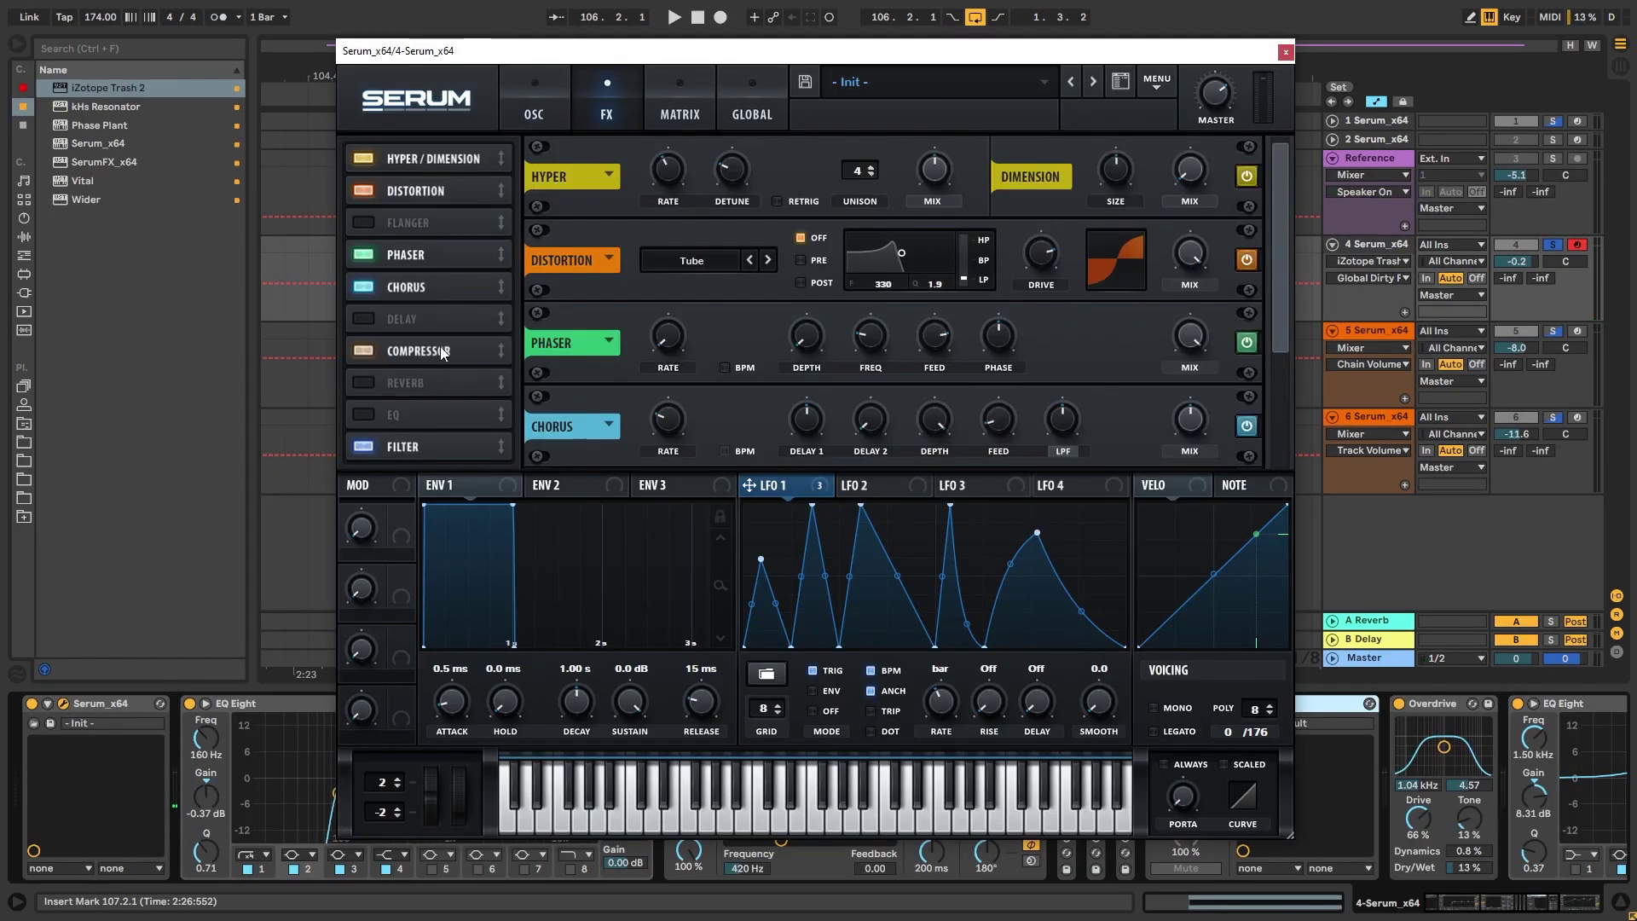
click(363, 350)
key(space)
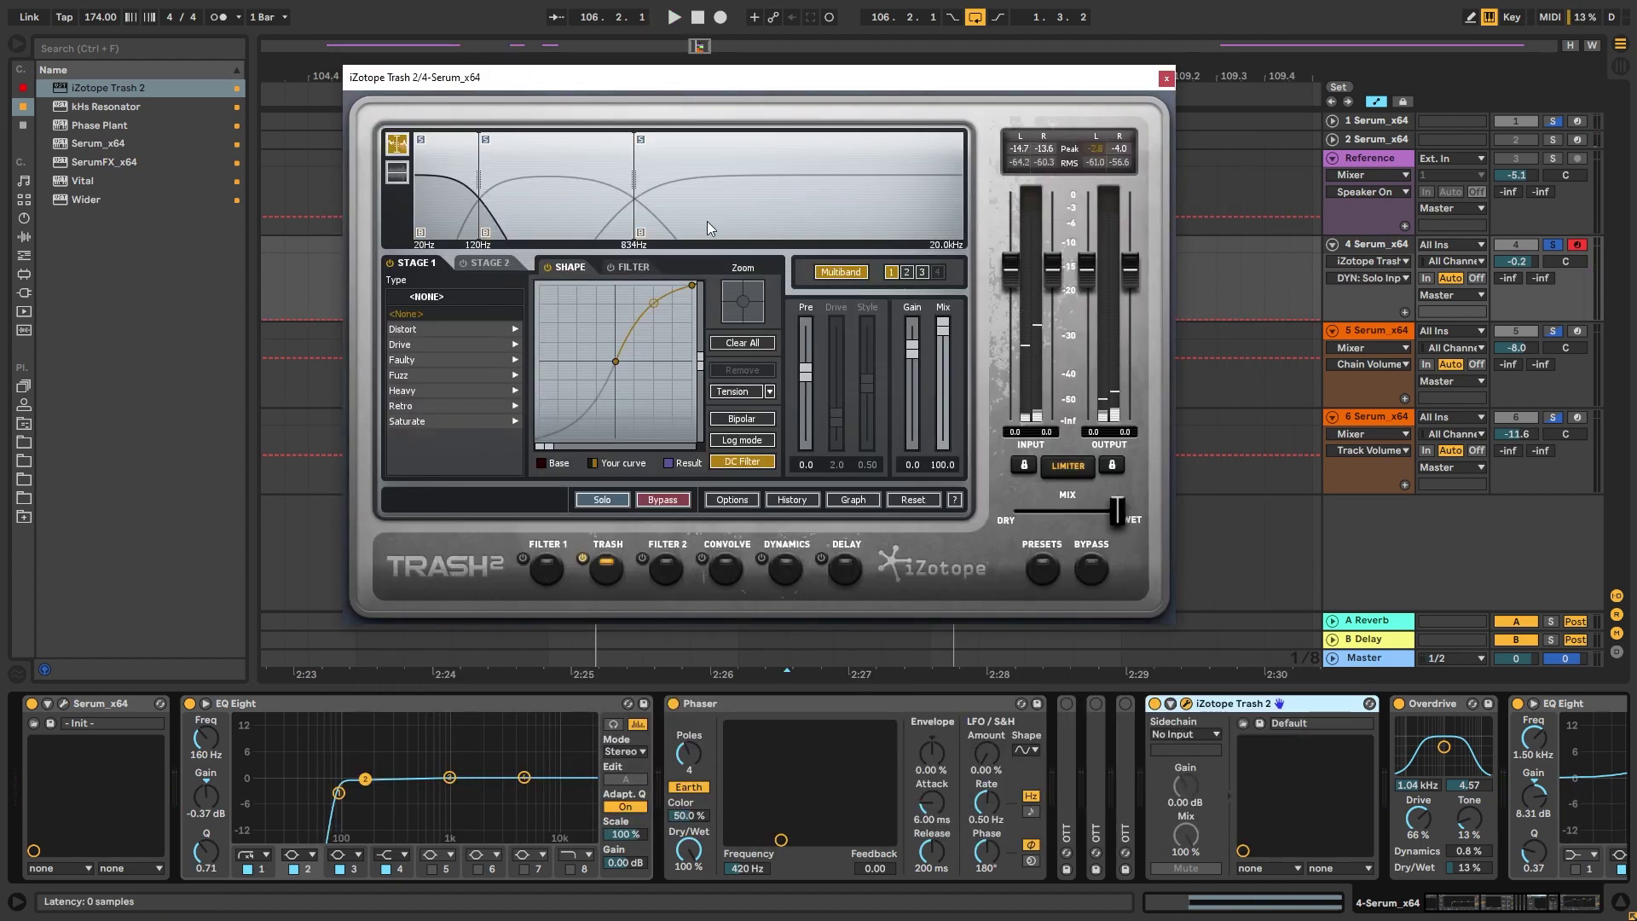
- Back in Trash 2, raise band 3's Drive to 7.4 and move the crossover below that band to 1.55 kHz
click(707, 222)
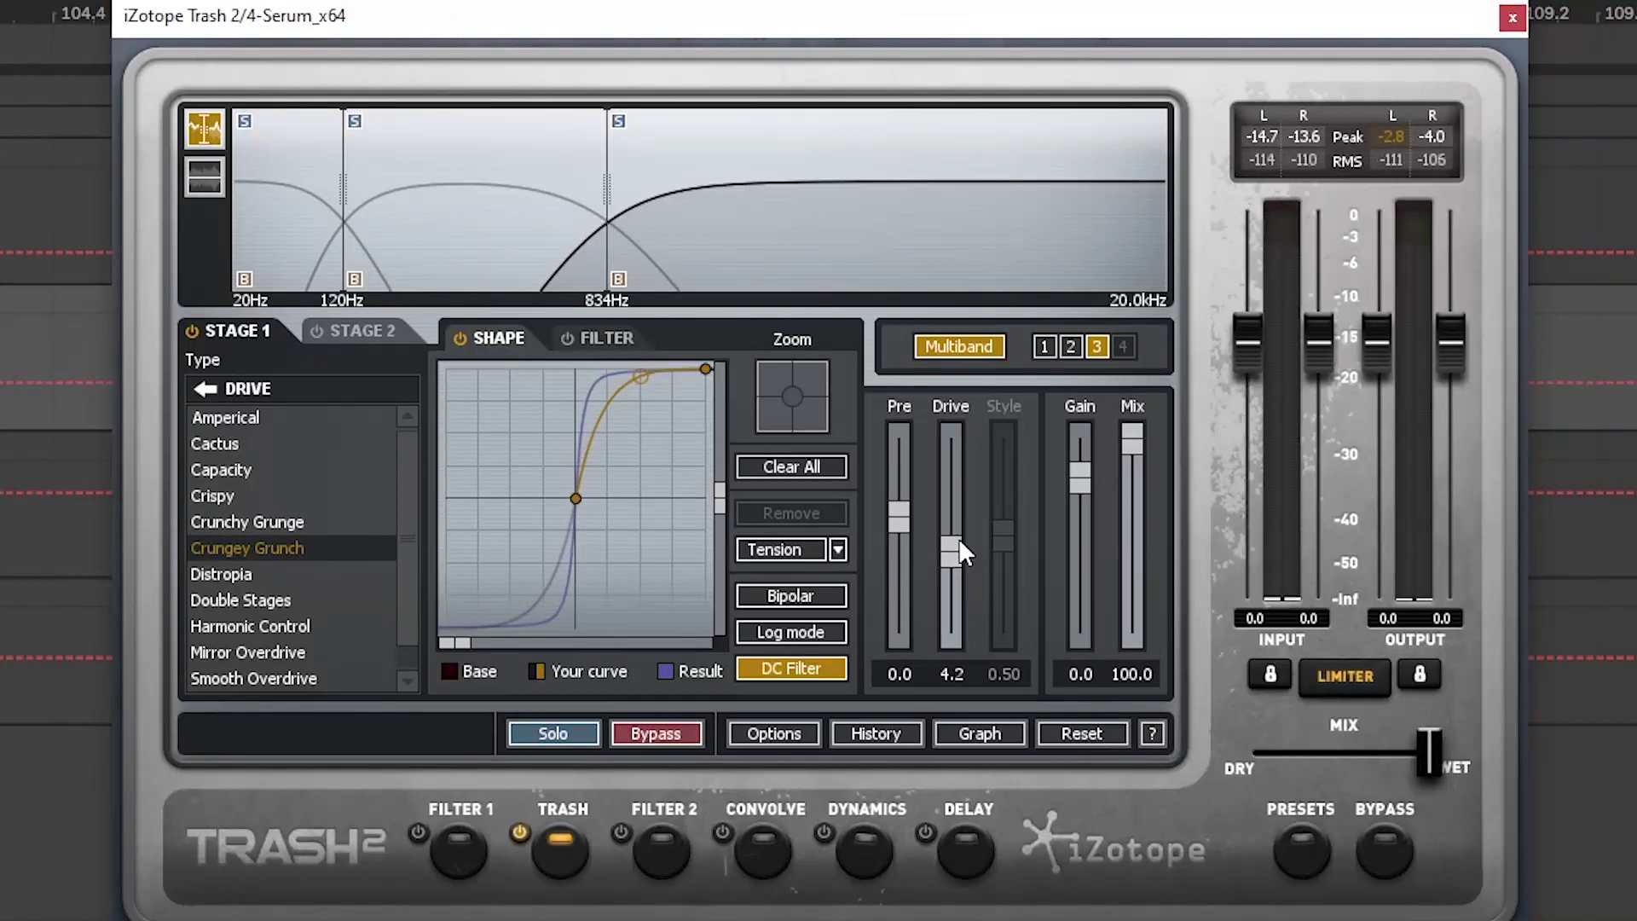
mouse_move(958, 539)
mouse_down()
mouse_move(959, 498)
mouse_move(957, 542)
mouse_up()
click(587, 198)
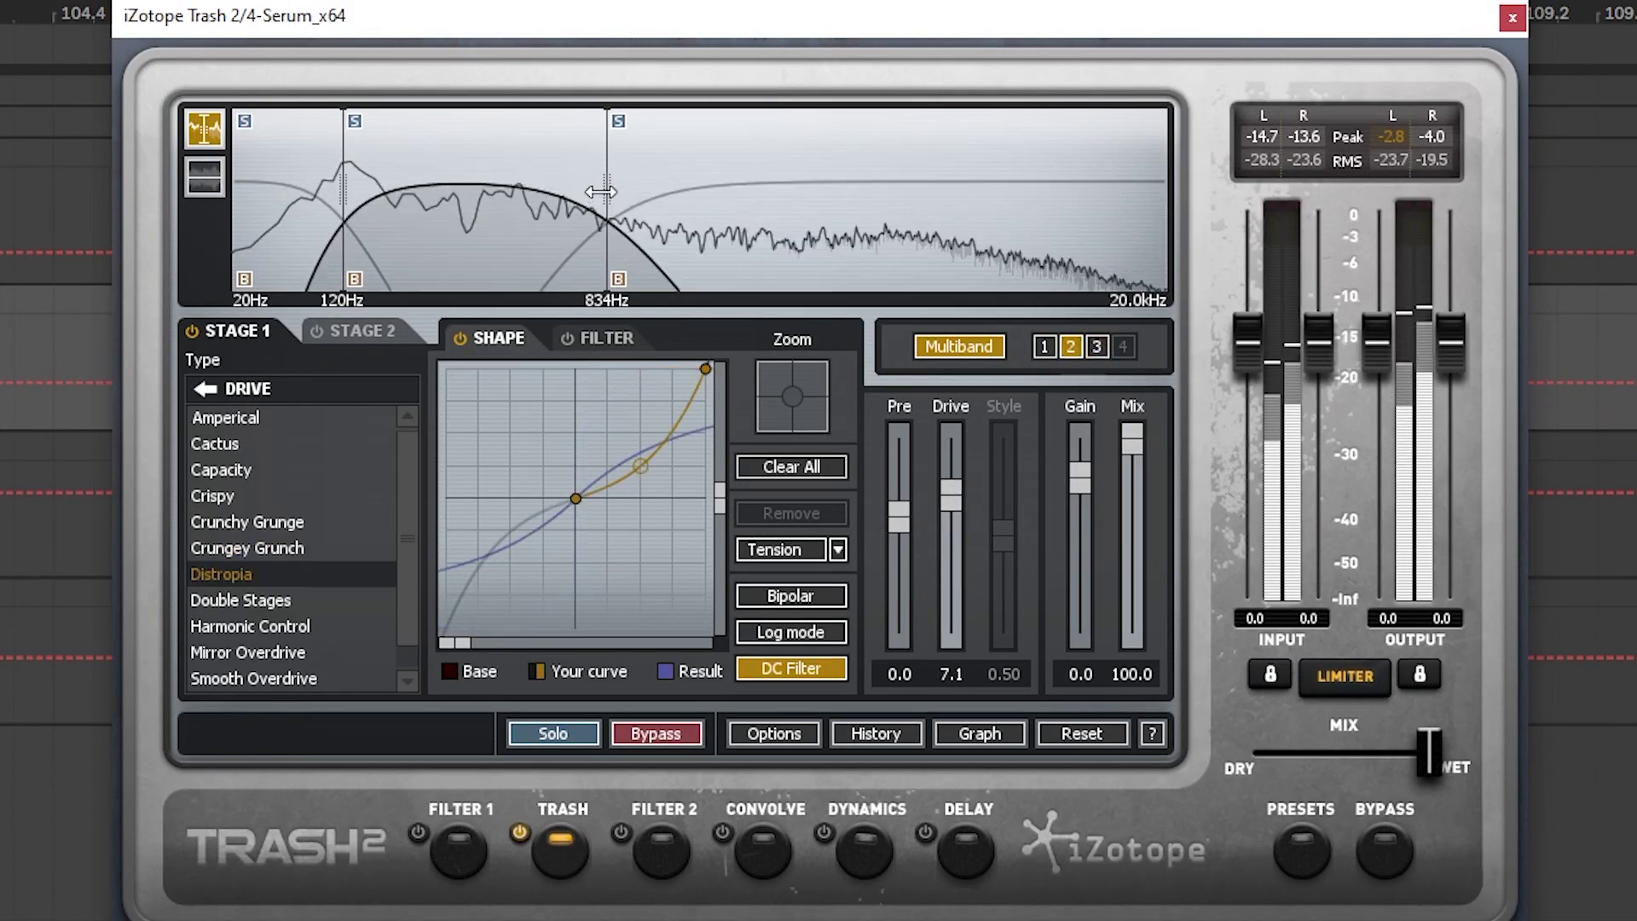
drag(606, 193, 780, 205)
click(897, 222)
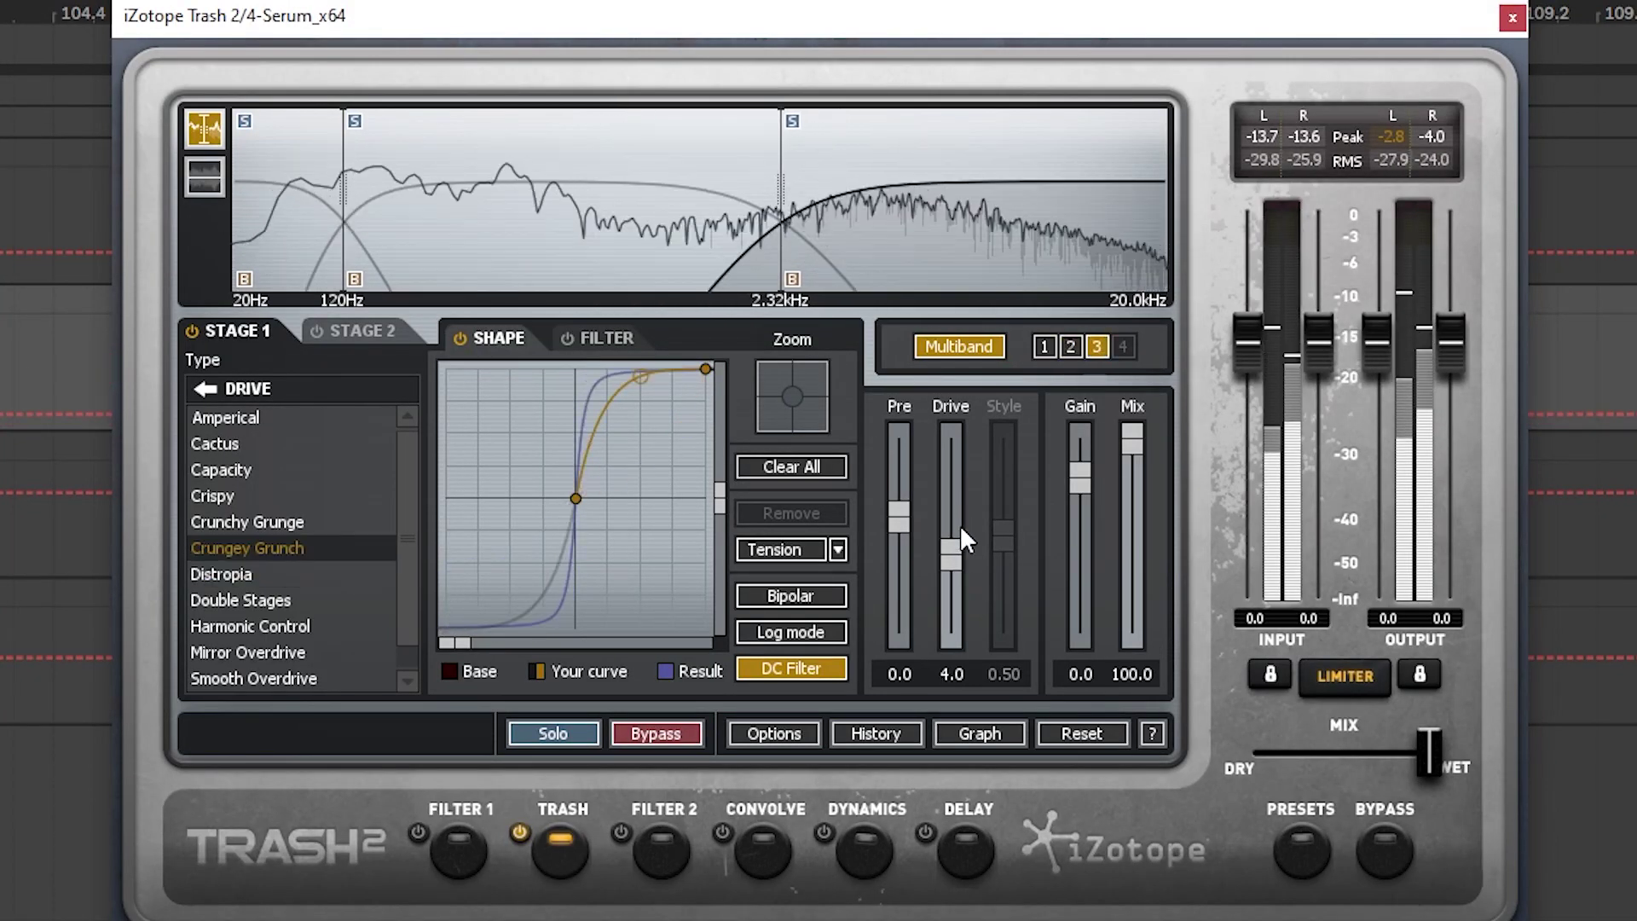
drag(958, 541, 964, 477)
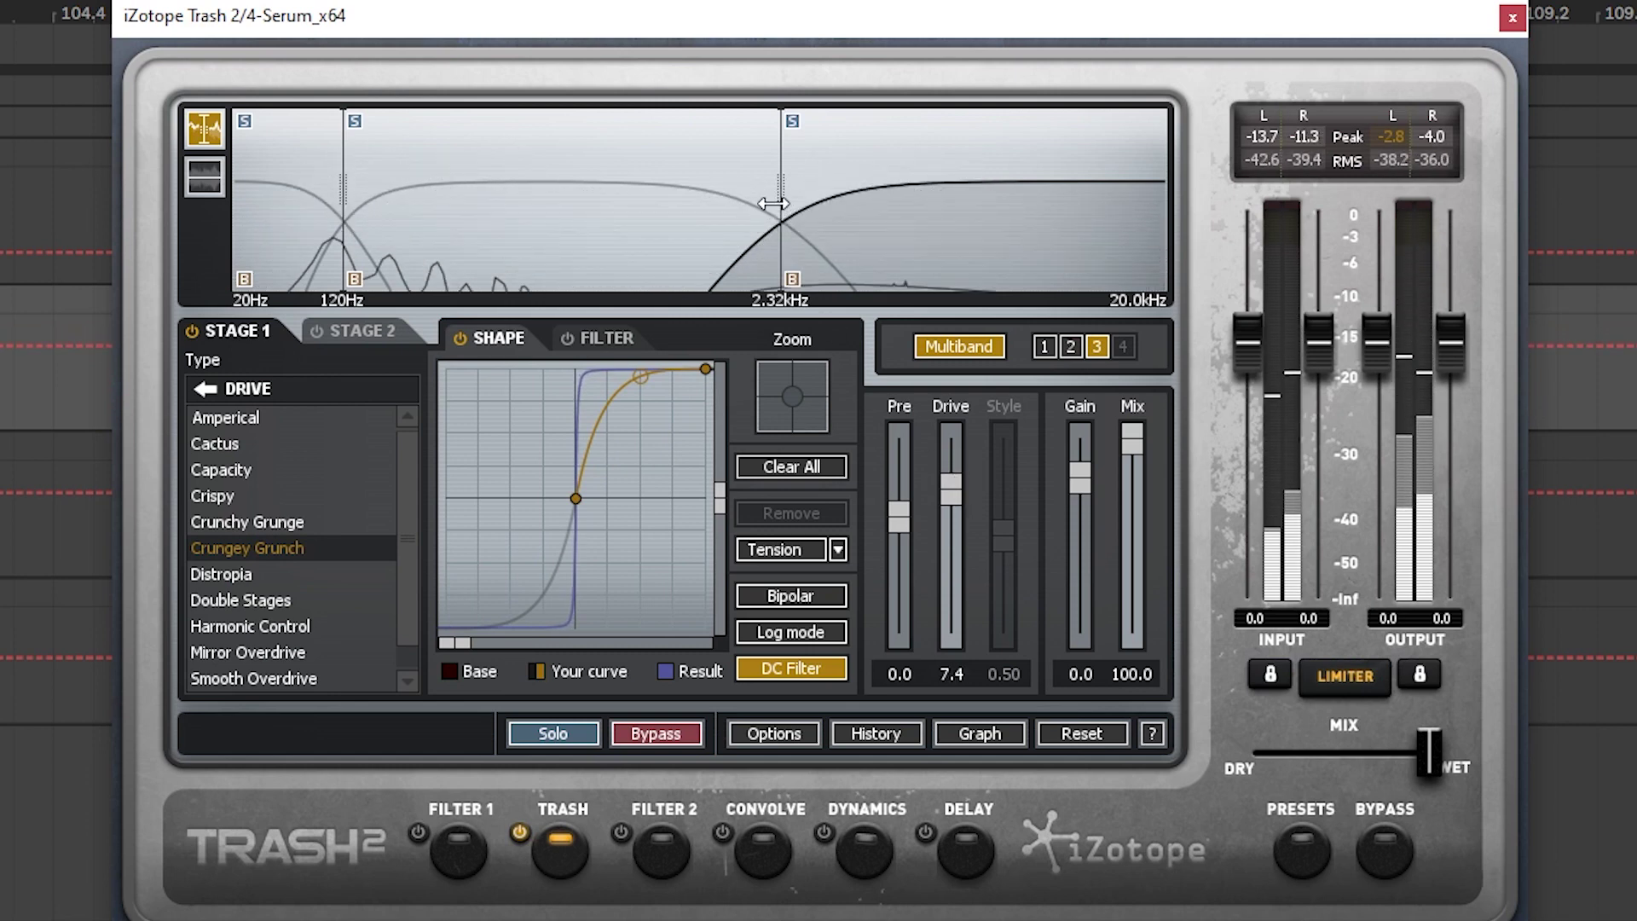
drag(781, 217, 711, 256)
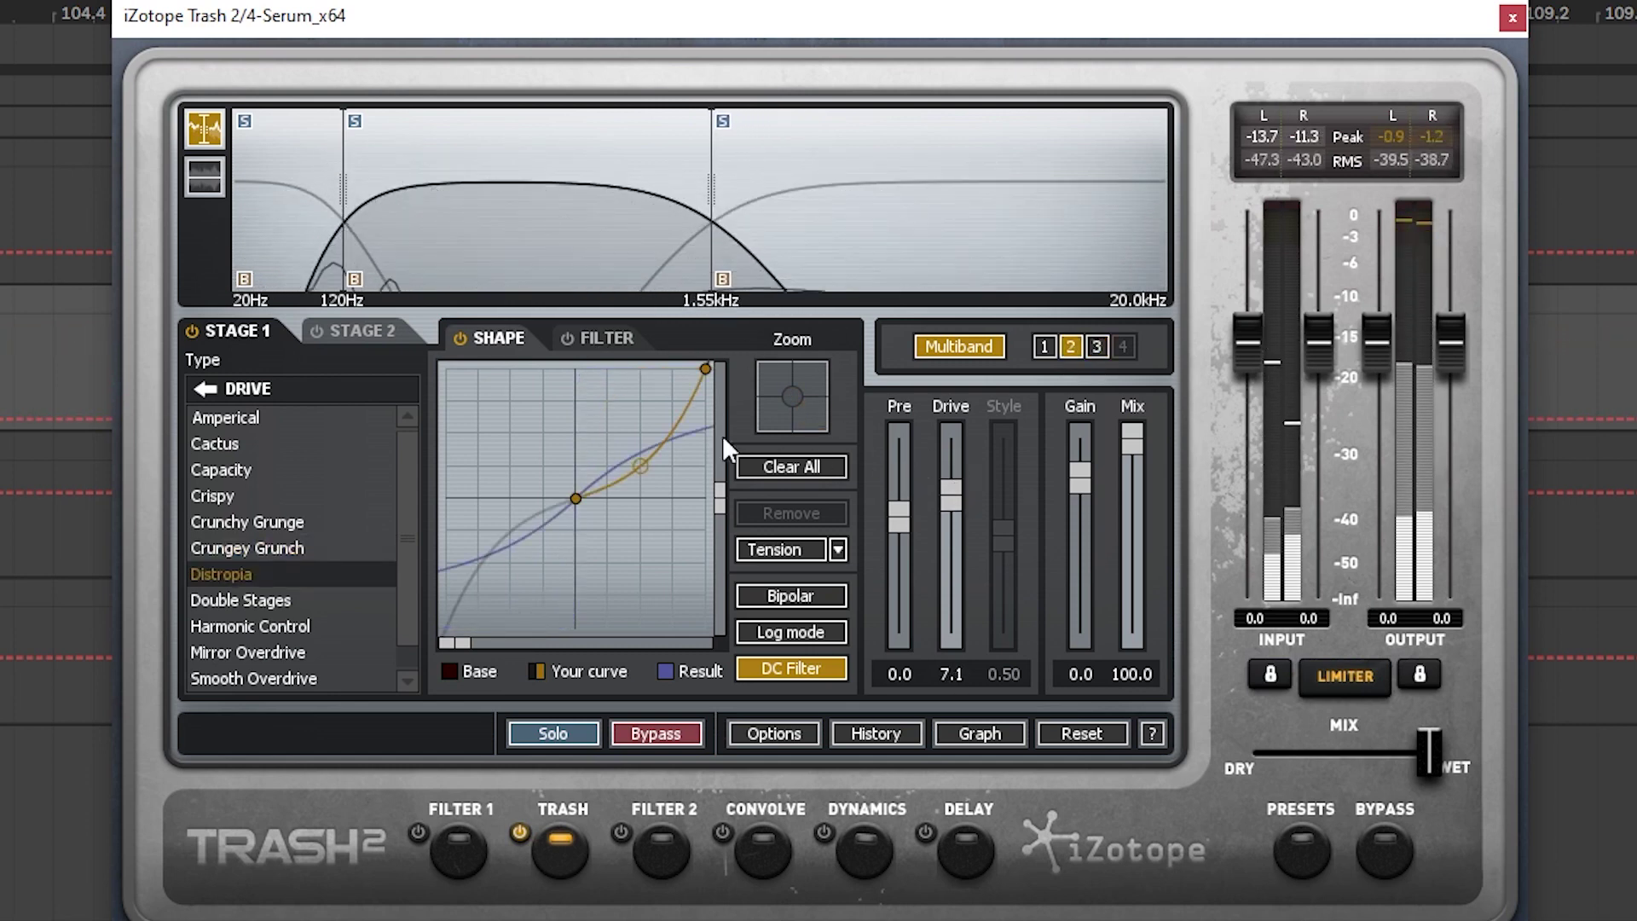
- Switch band 2's distortion to Harmonic Control with Drive at 1.3 and give its shape curve a slight upward bend
drag(641, 466, 641, 408)
drag(954, 505, 949, 545)
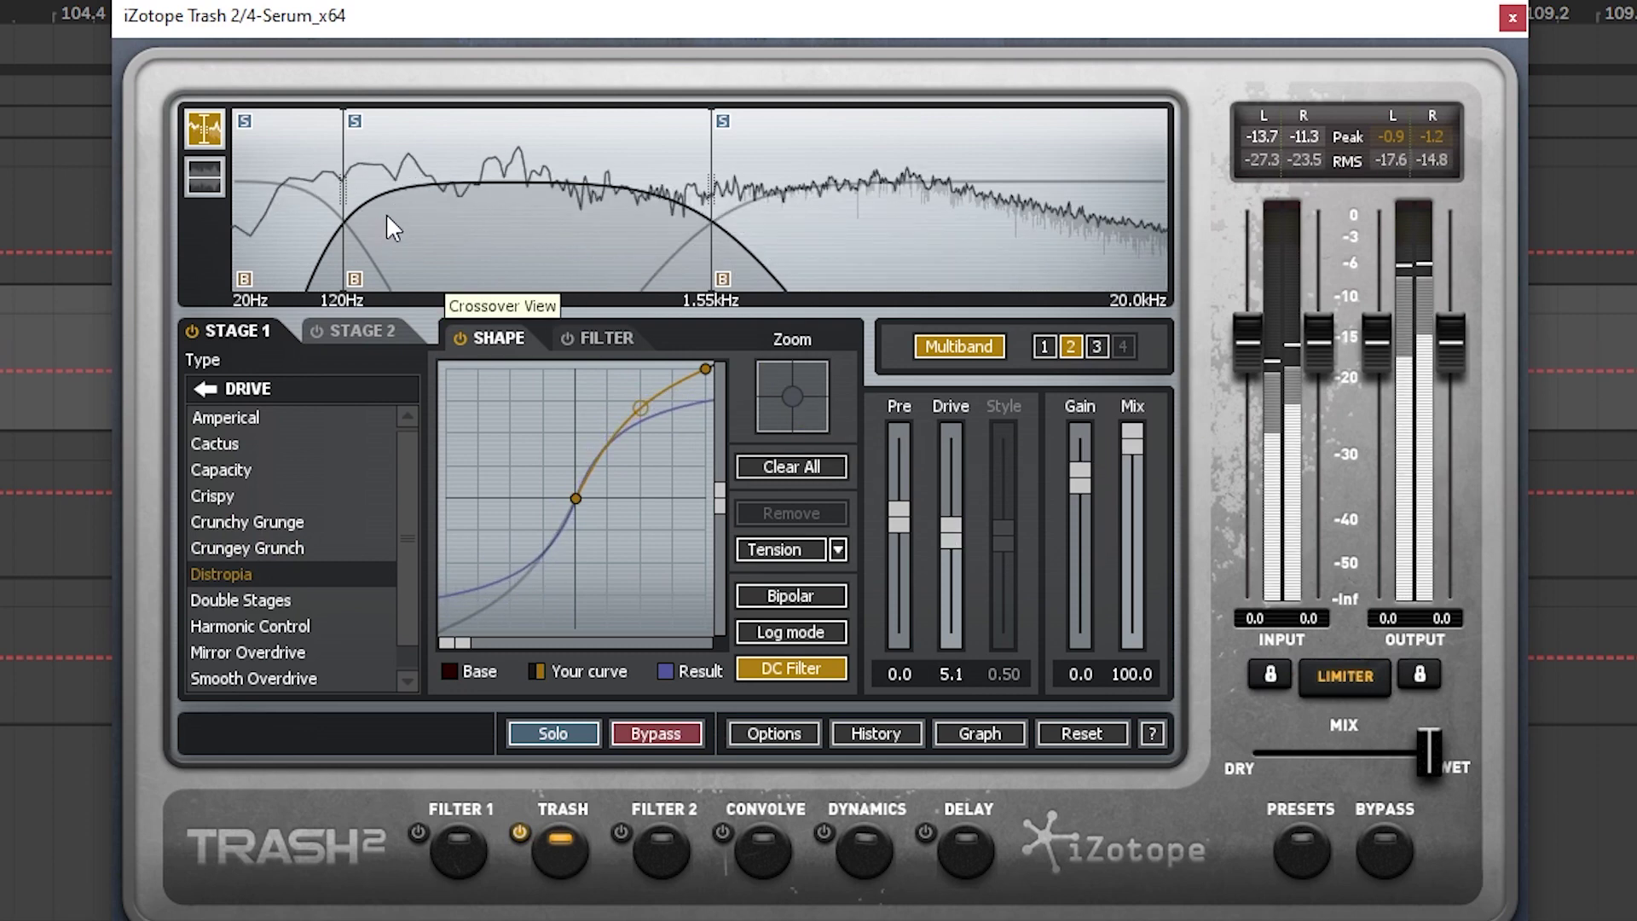
click(290, 626)
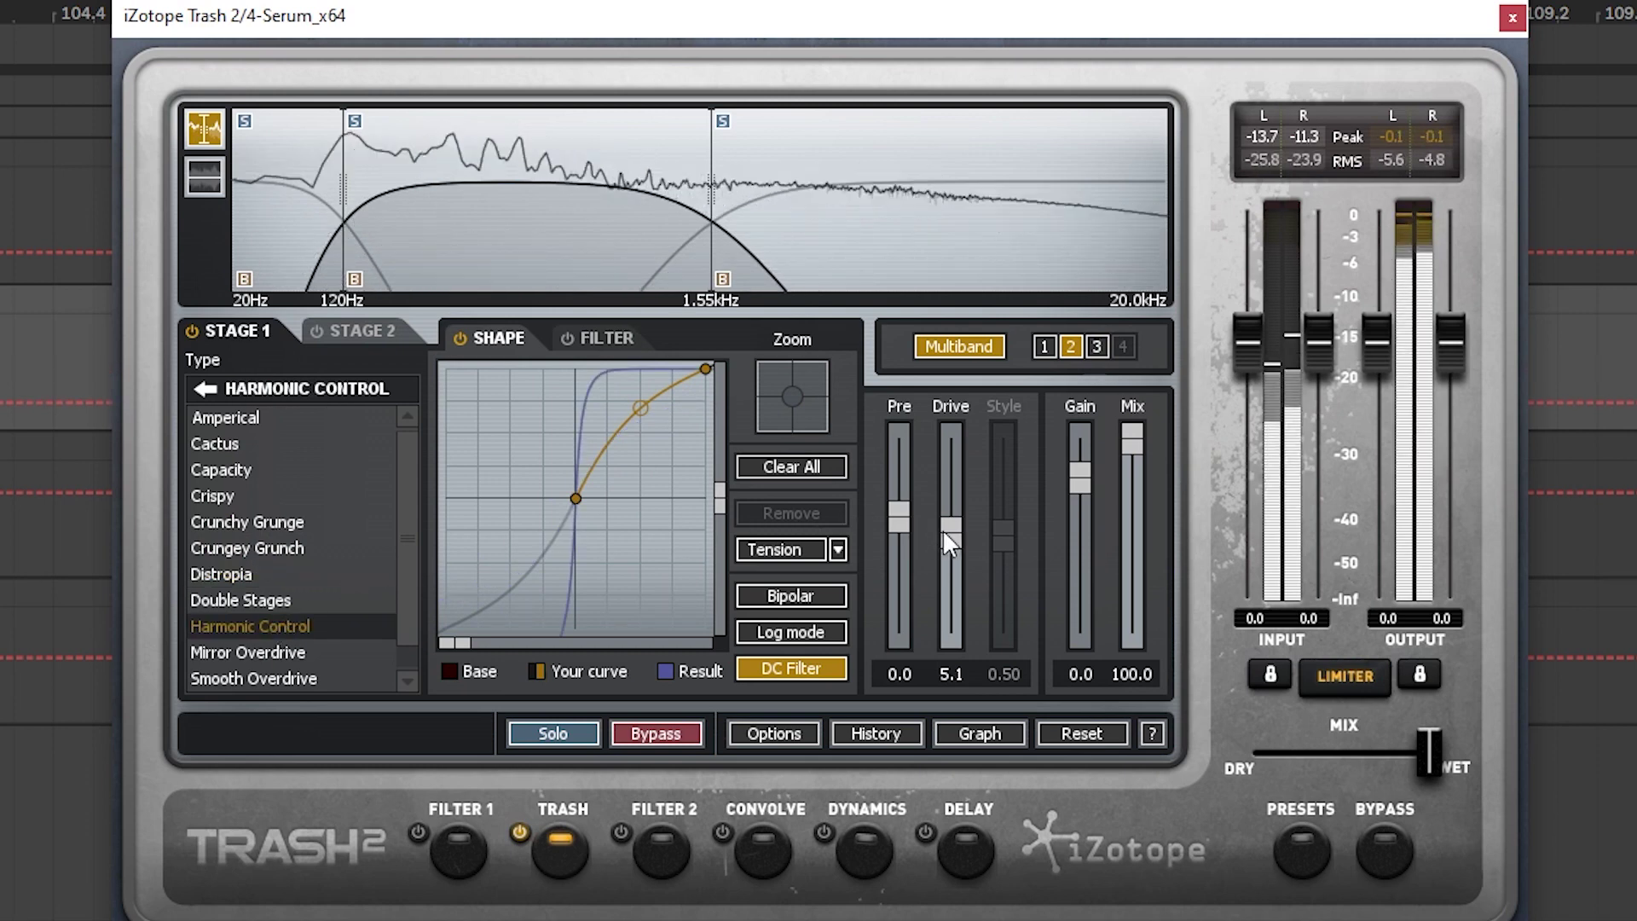
drag(946, 535, 949, 638)
mouse_move(639, 408)
mouse_down()
mouse_move(641, 454)
mouse_move(650, 432)
mouse_up()
mouse_move(952, 632)
mouse_down()
mouse_move(957, 555)
mouse_move(957, 607)
mouse_up()
- Bend band 1's shape curve further upward and move the crossover between bands 1 and 2 to 287 Hz
click(317, 237)
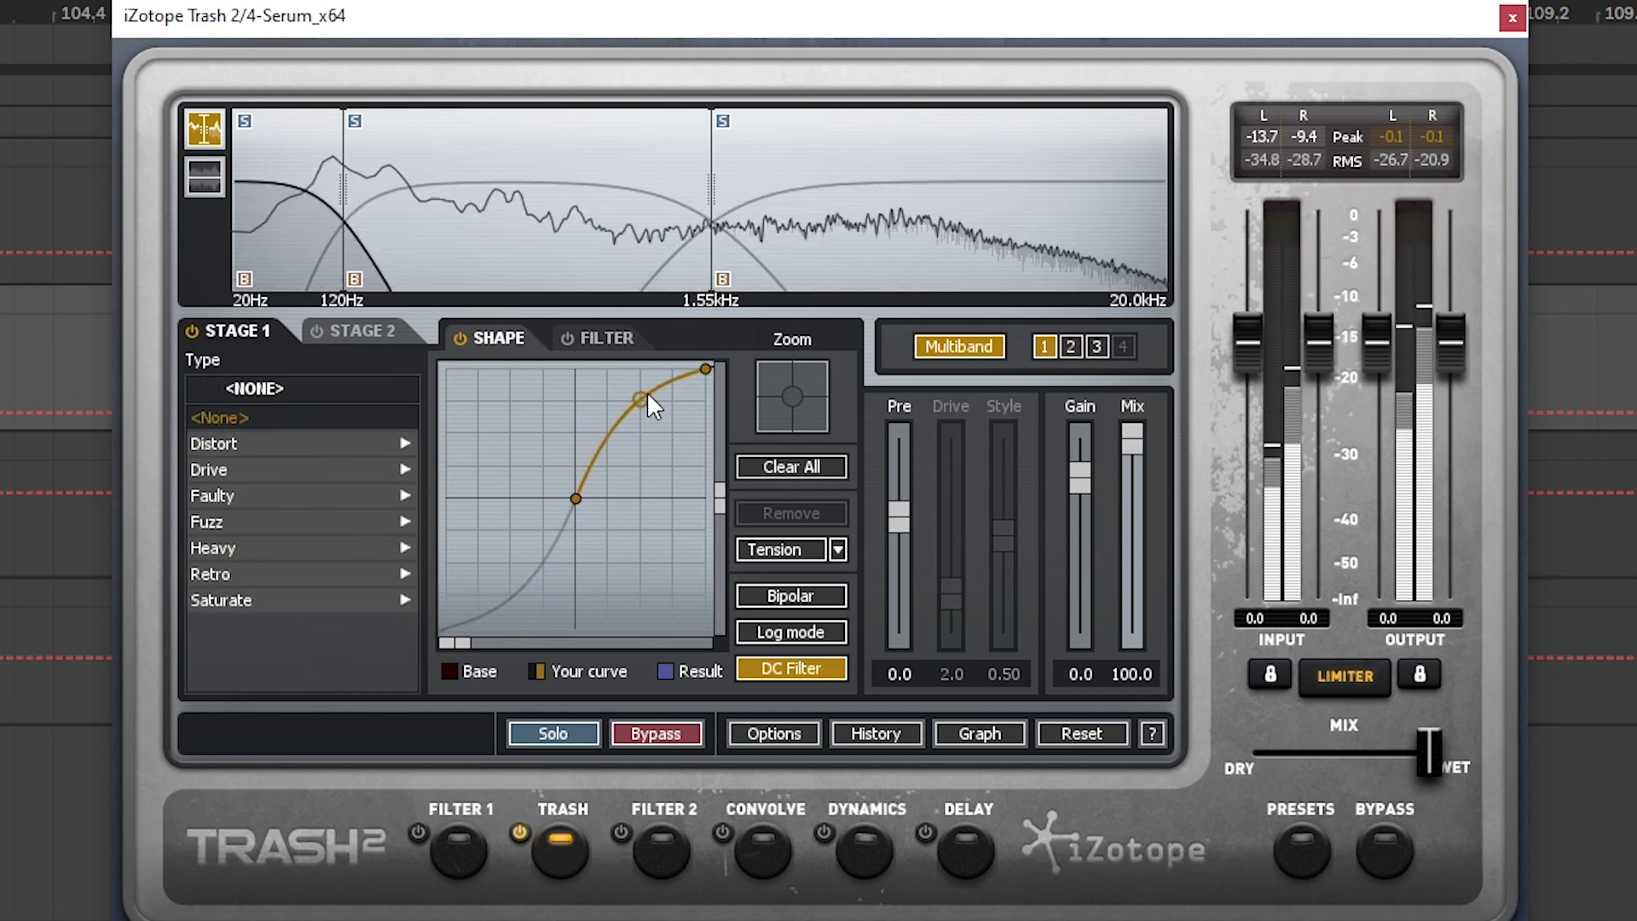
drag(646, 399, 646, 372)
drag(343, 243, 446, 243)
- Pull band 2's shape curve slightly downward while auditioning the loop
click(529, 241)
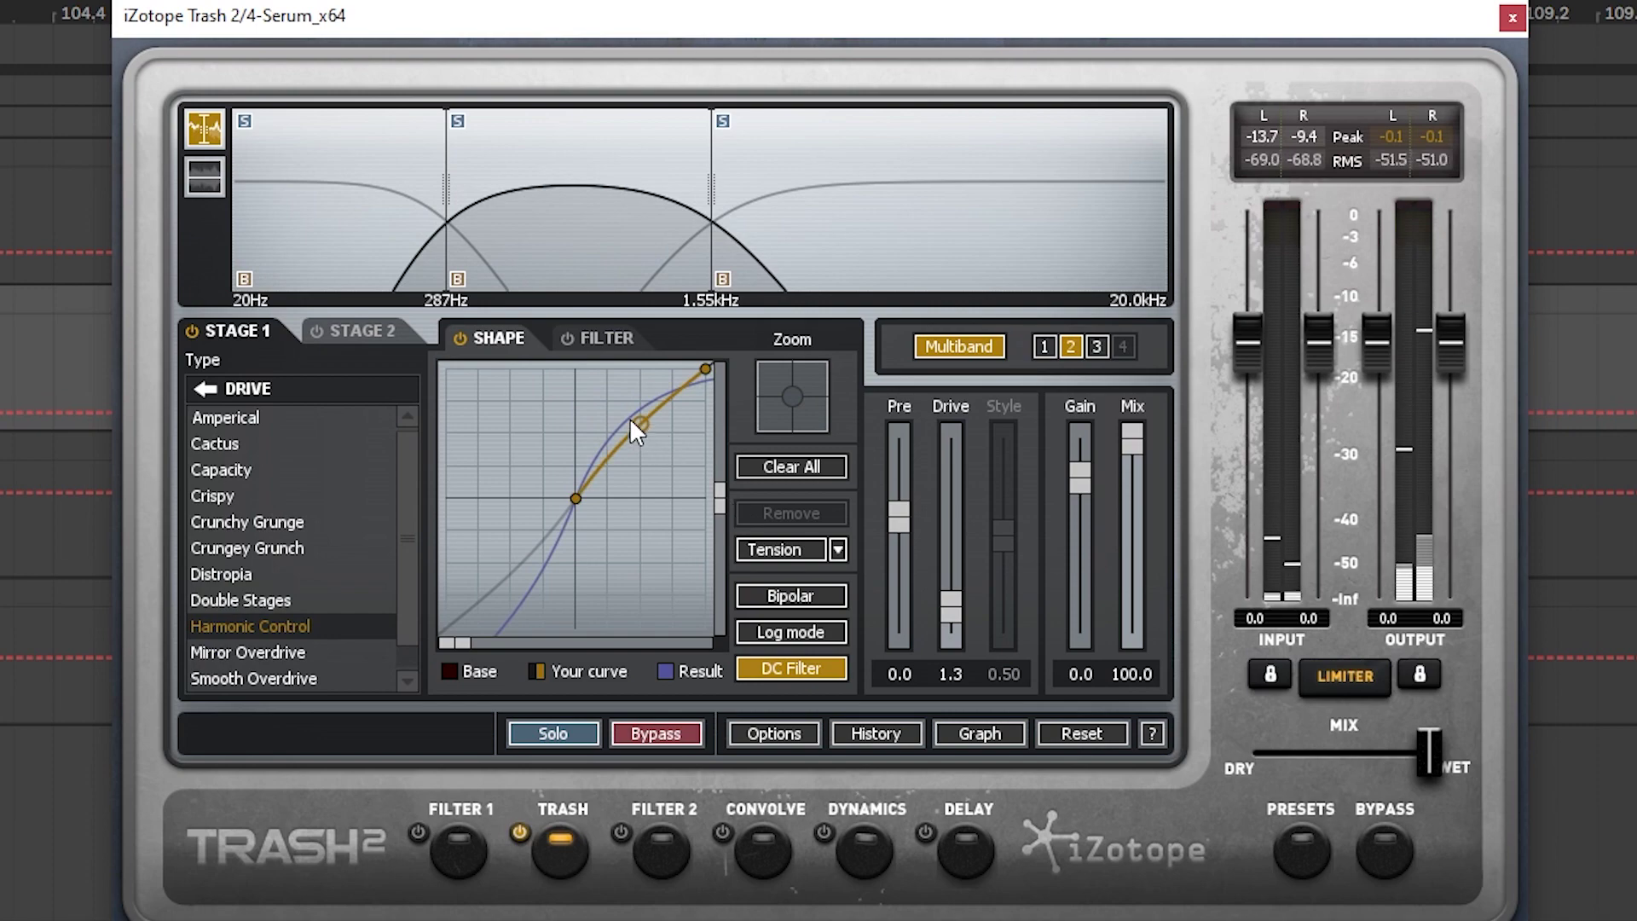
drag(629, 417, 641, 441)
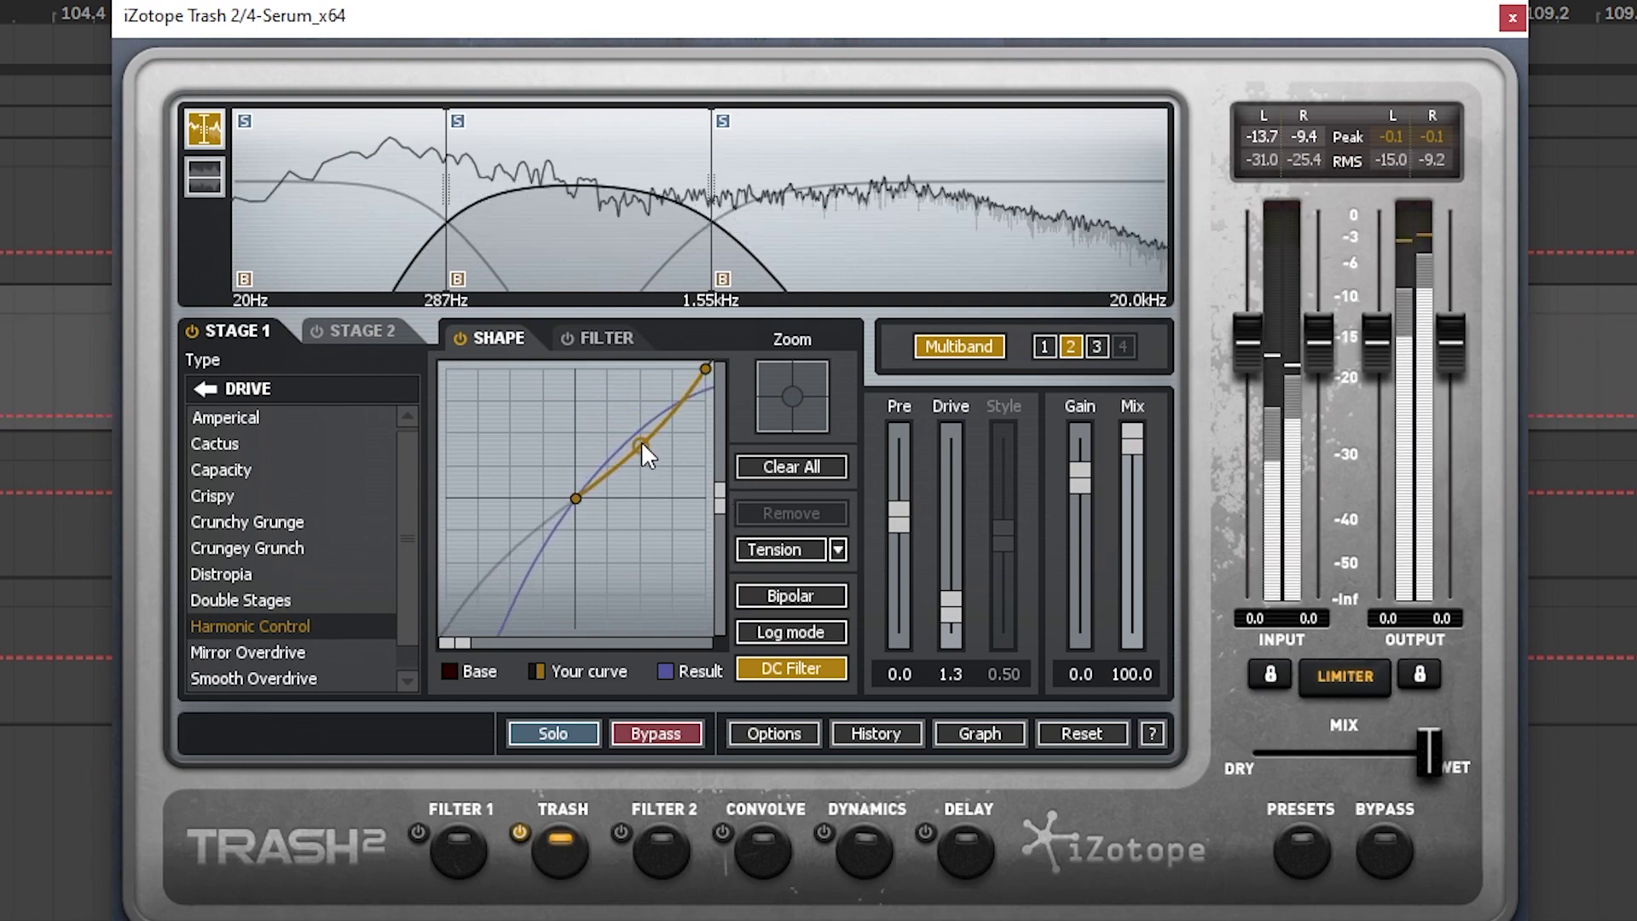